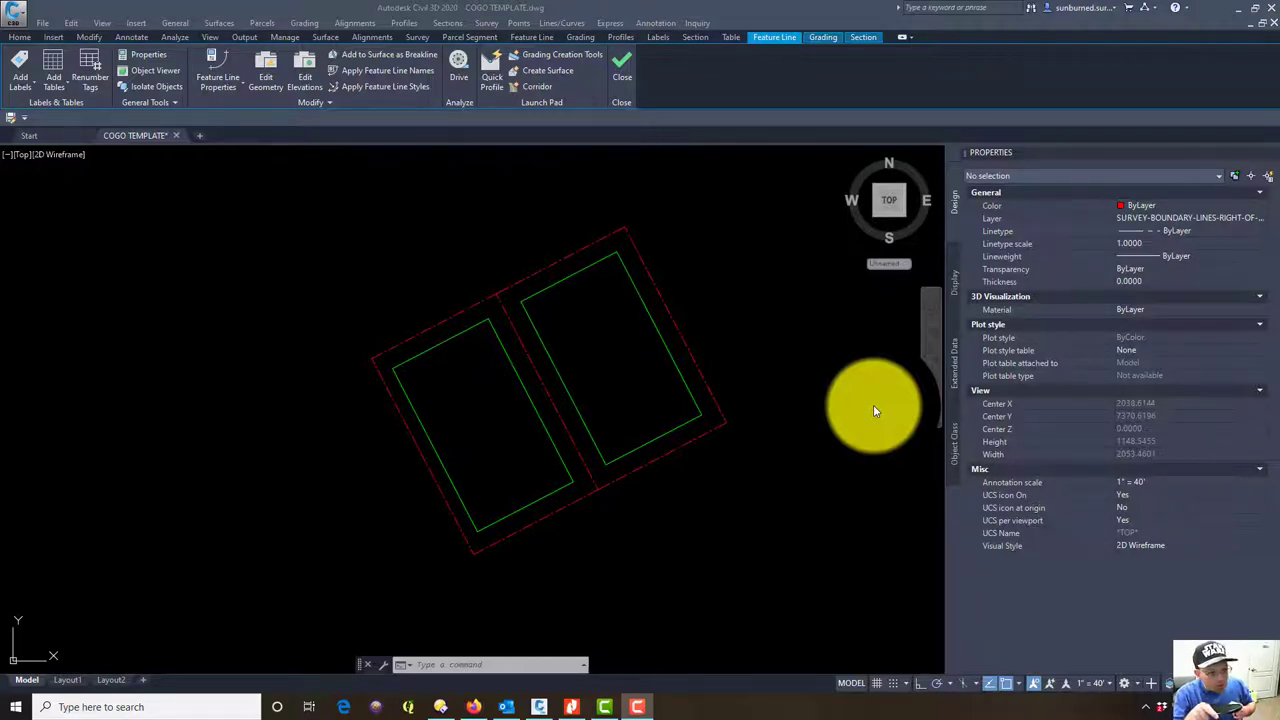
pyautogui.click(652, 595)
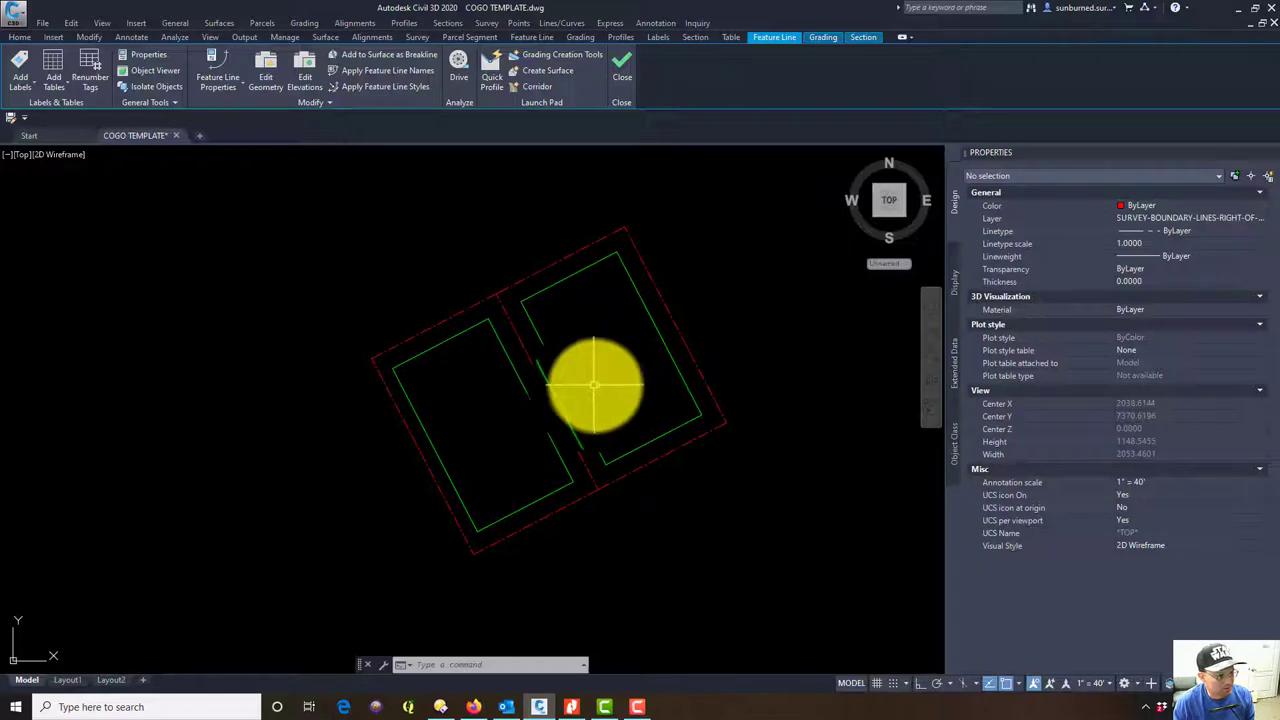
pyautogui.scroll(-2, 597, 384)
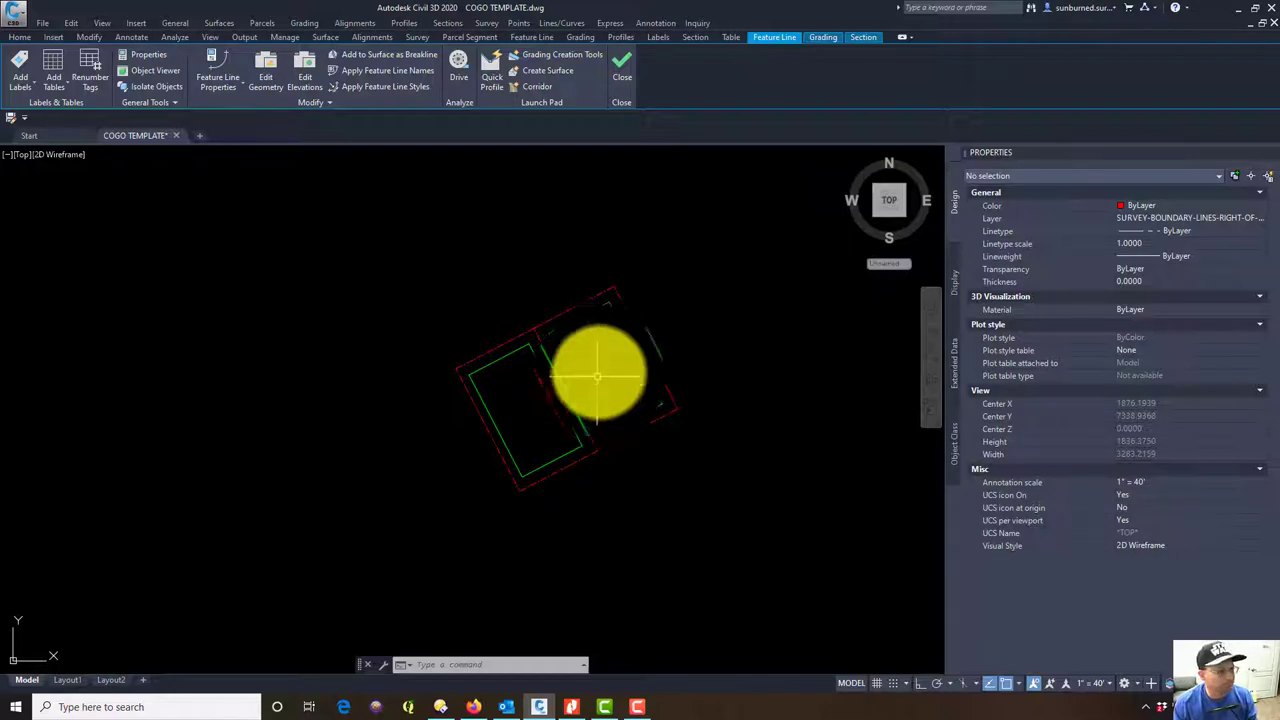
pyautogui.scroll(-2, 697, 420)
pyautogui.moveTo(762, 464); pyautogui.dragTo(671, 424, button='middle')
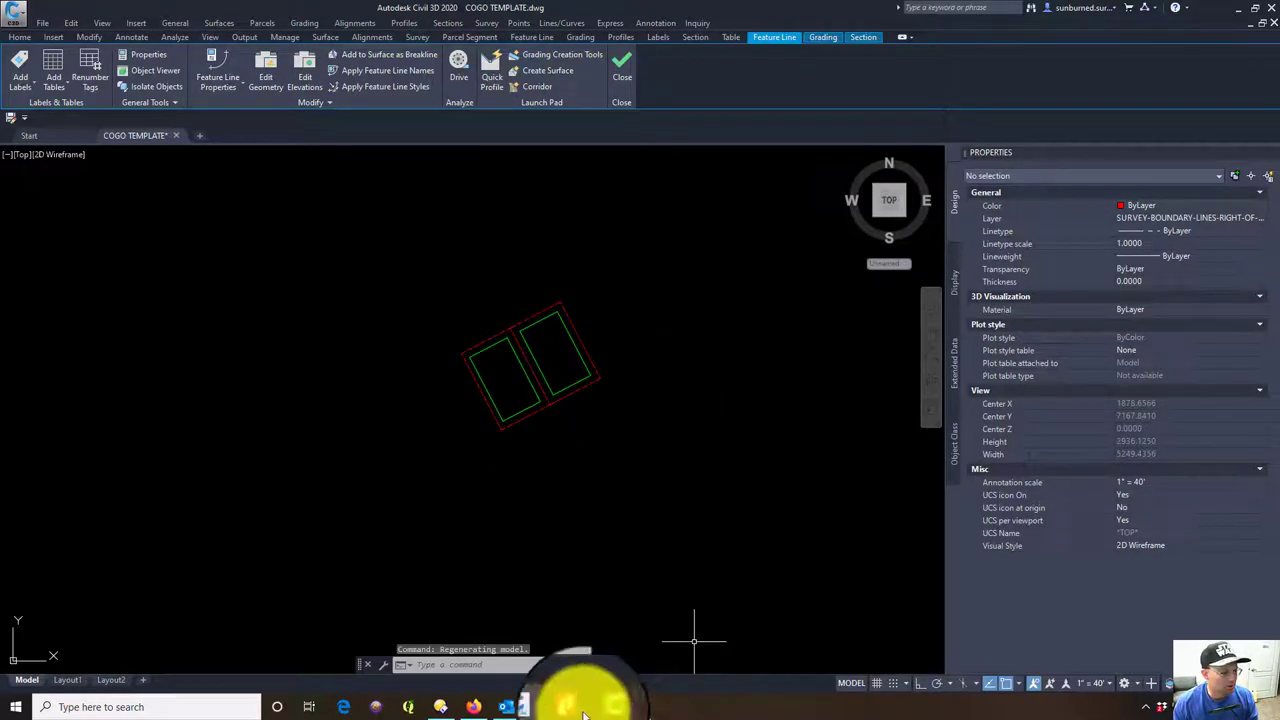
# Switch to Nitro Pro and examine the Muir Oaks parcel map in 162-014.pdf, including its roads and lot lines
pyautogui.click(576, 710)
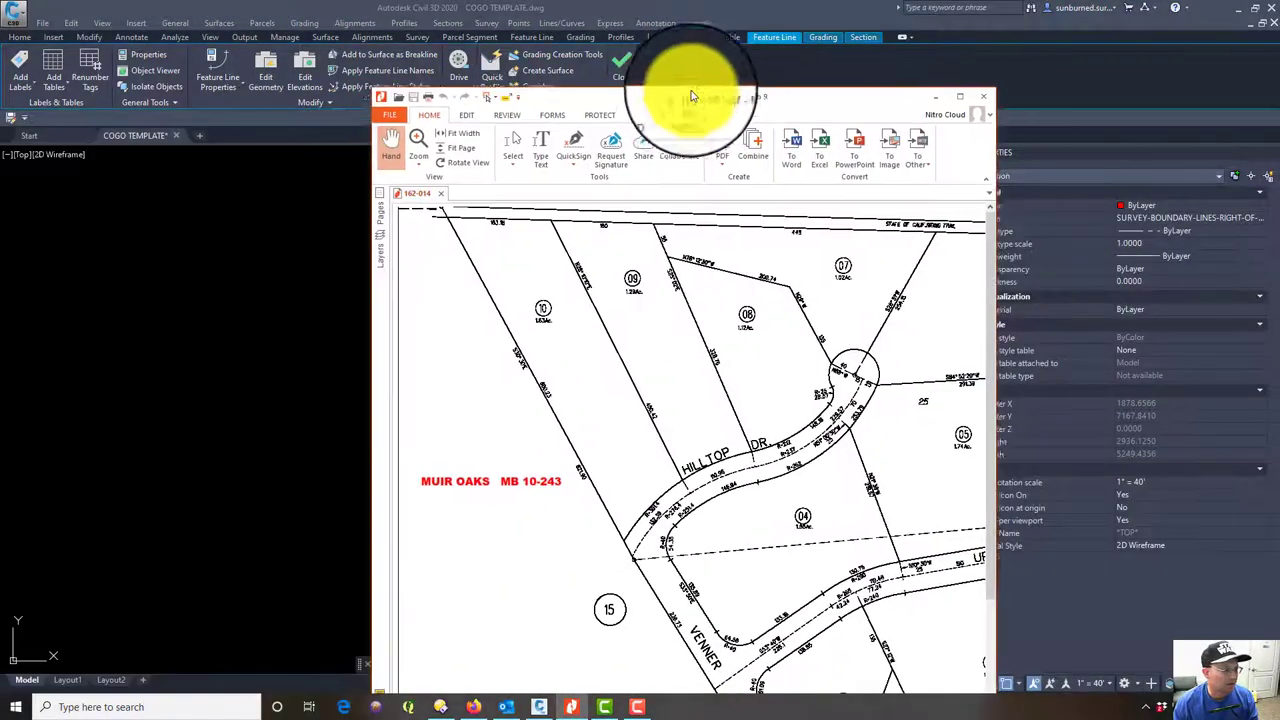
pyautogui.click(968, 90)
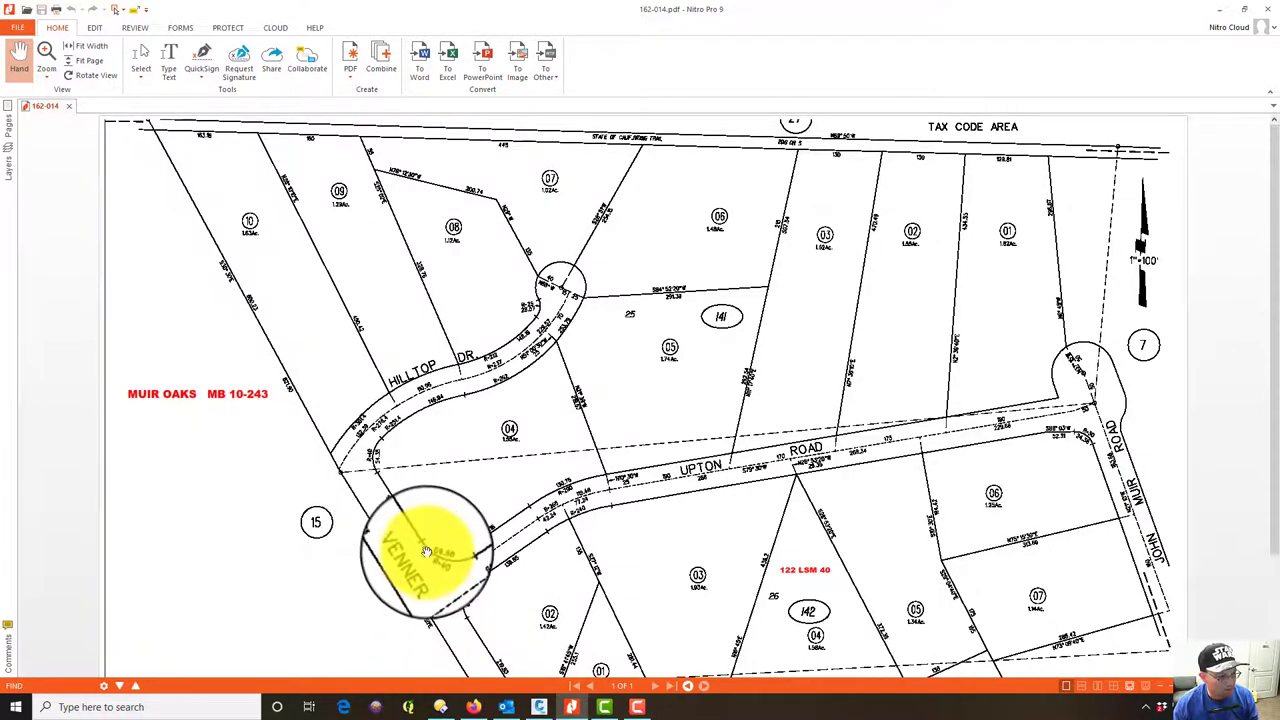
pyautogui.scroll(-1, 800, 390)
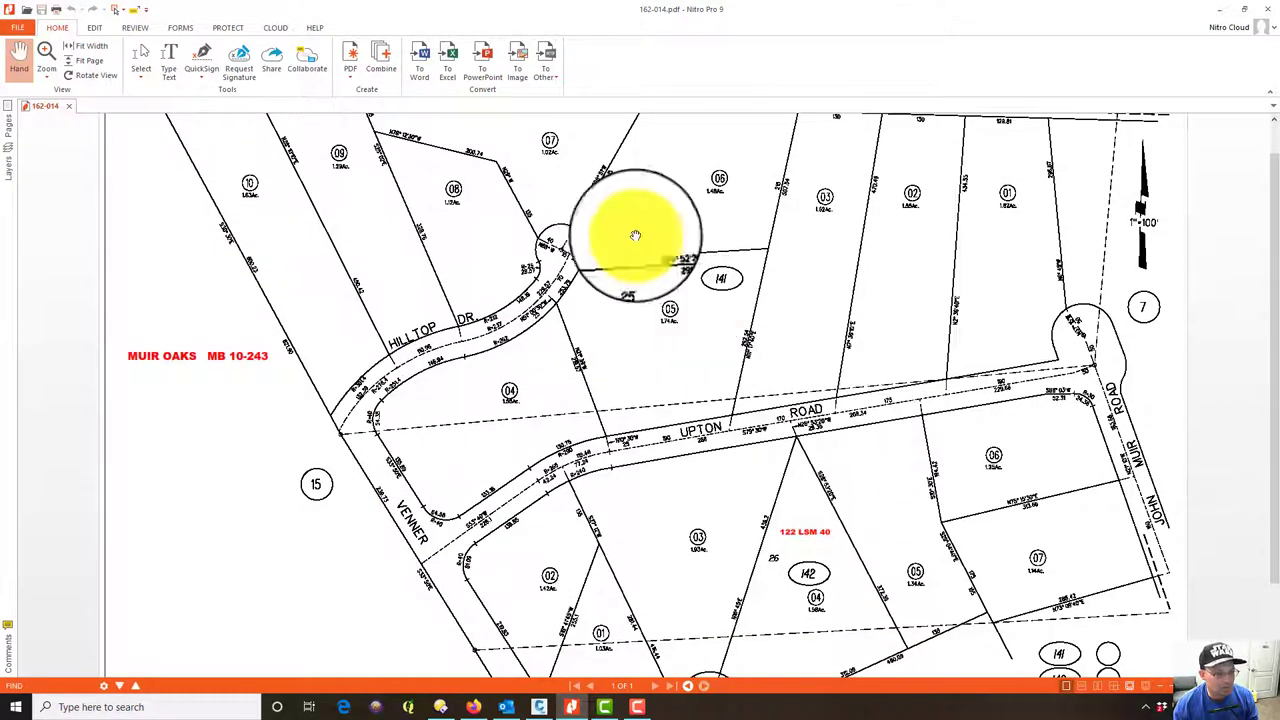
pyautogui.moveTo(586, 10); pyautogui.dragTo(1279, 260)
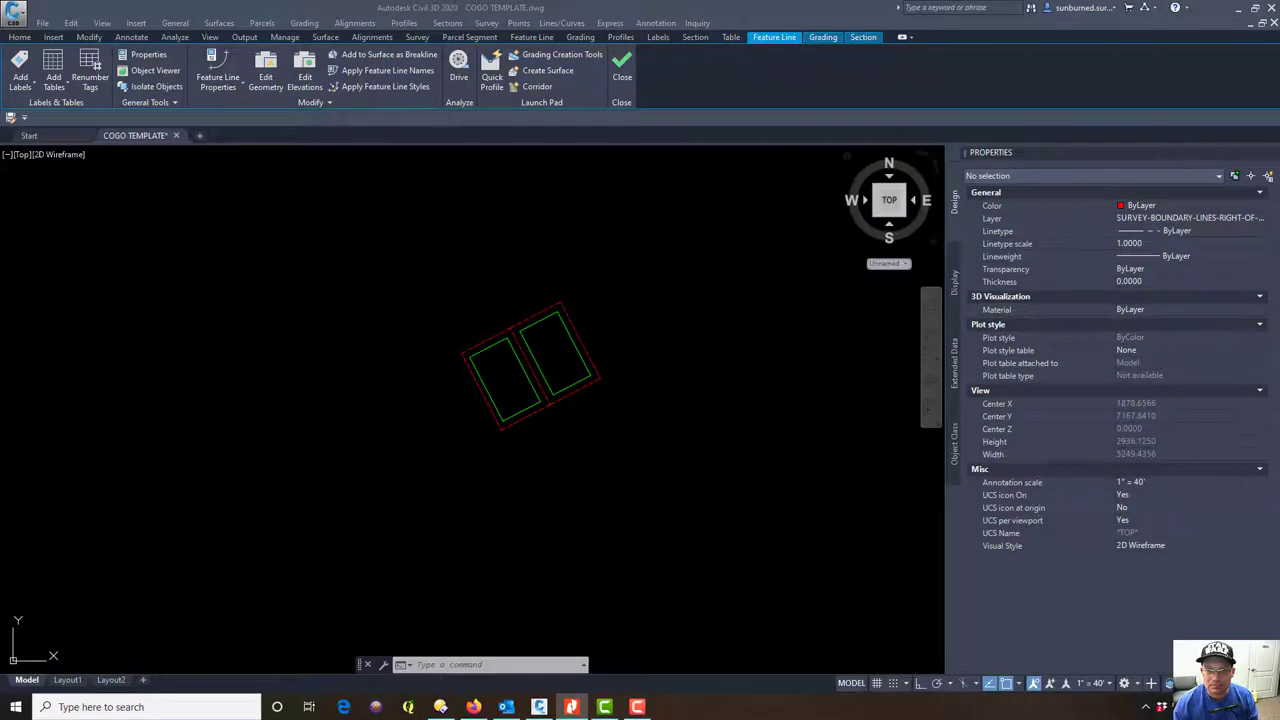
# Switch back to Civil 3D and erase all the existing lot linework from the COGO TEMPLATE drawing
pyautogui.click(682, 467)
pyautogui.moveTo(575, 214)
pyautogui.mouseDown(button='middle')
pyautogui.moveTo(597, 240)
pyautogui.moveTo(630, 374)
pyautogui.mouseUp(button='middle')
pyautogui.scroll(-2, 630, 372)
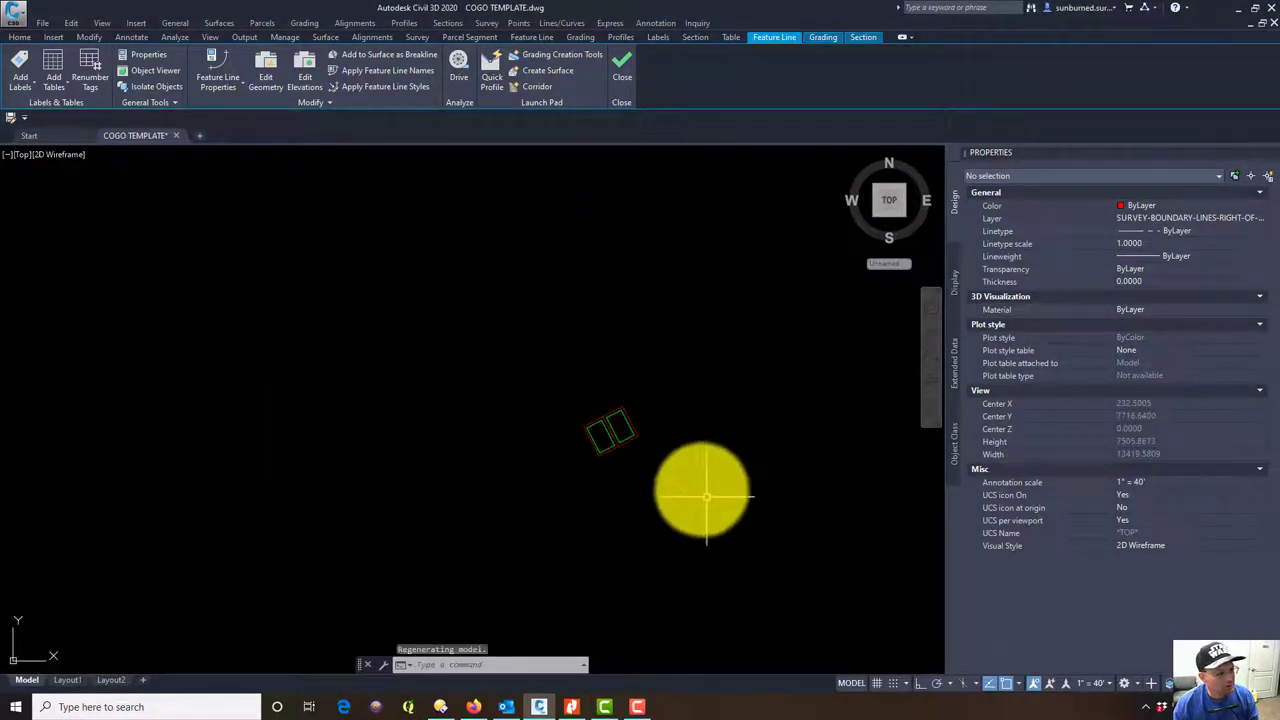
pyautogui.click(701, 488)
pyautogui.click(495, 330)
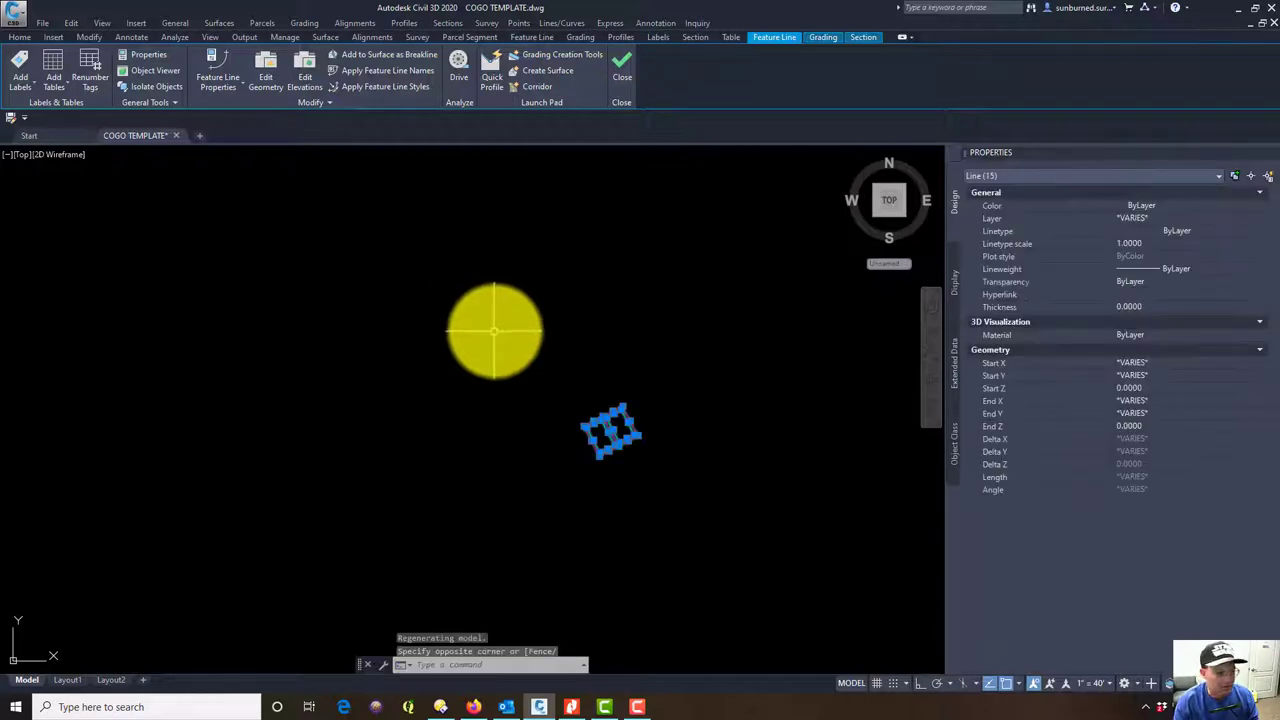
pyautogui.press('Delete')
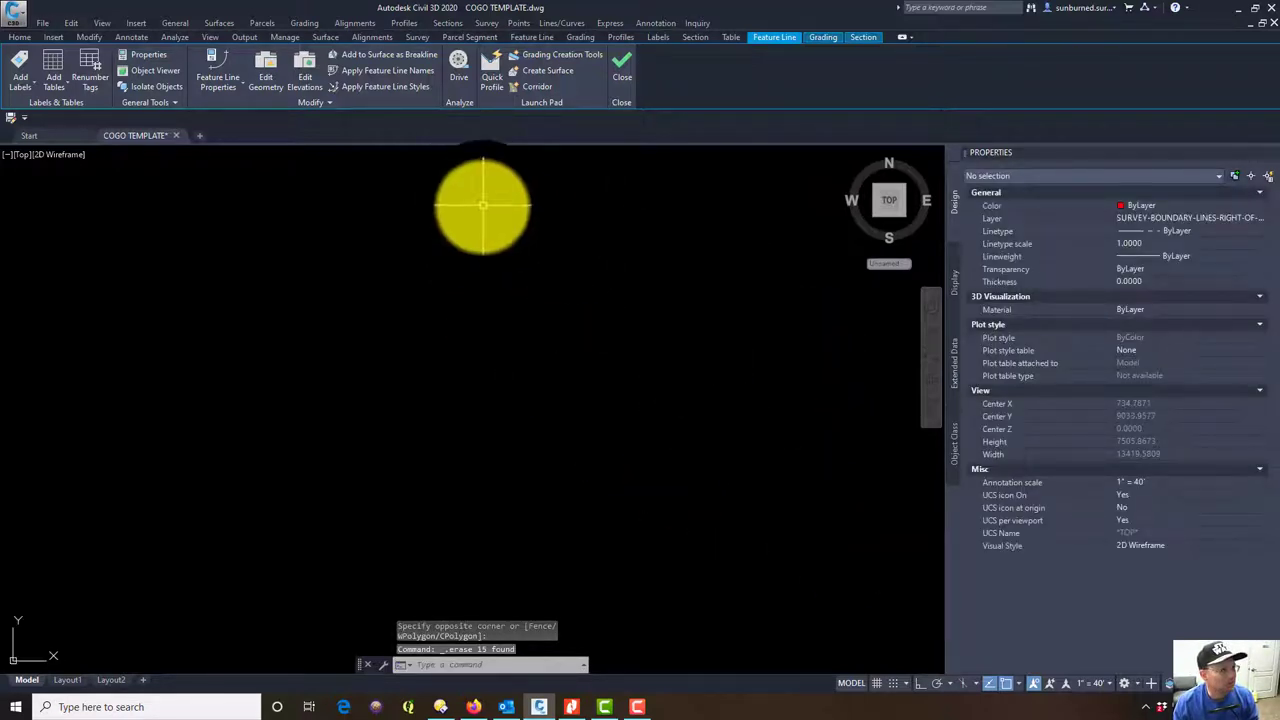
# Rename the C-ANNO layer to SURVEY-BOUNDARY-RIGHT-OF-WAY SLIDELINES
pyautogui.click(20, 37)
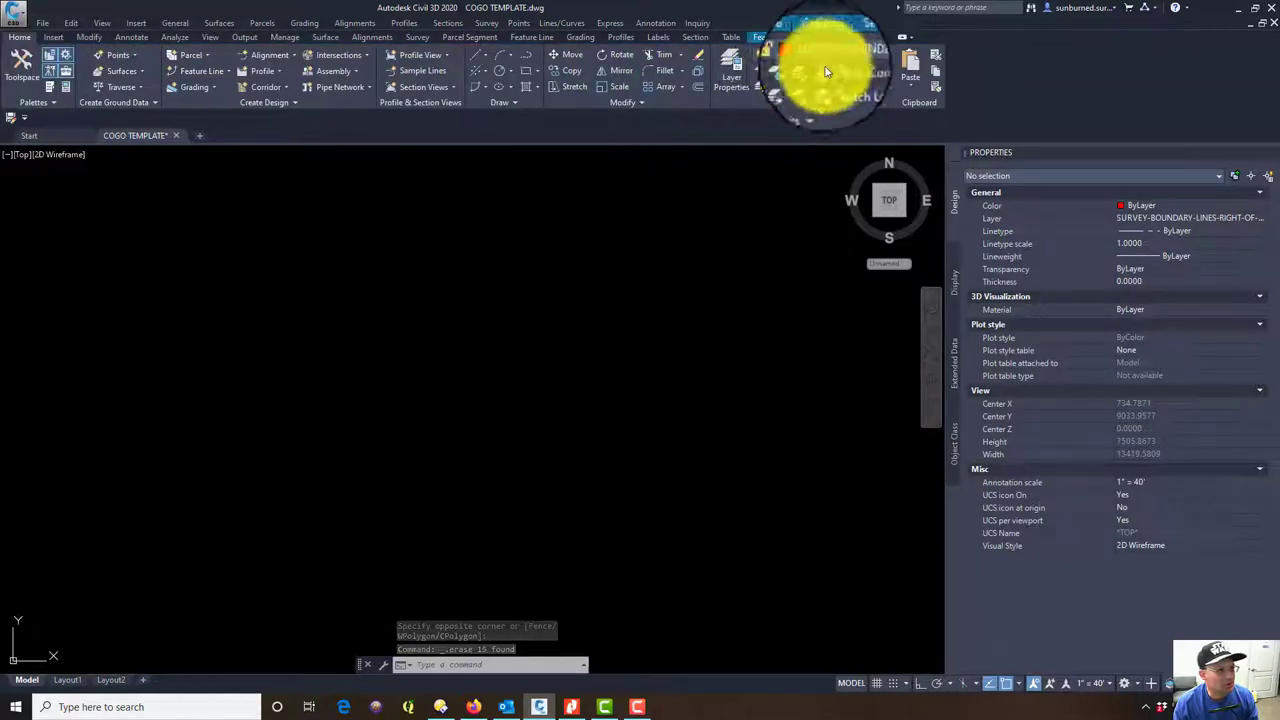
pyautogui.click(727, 66)
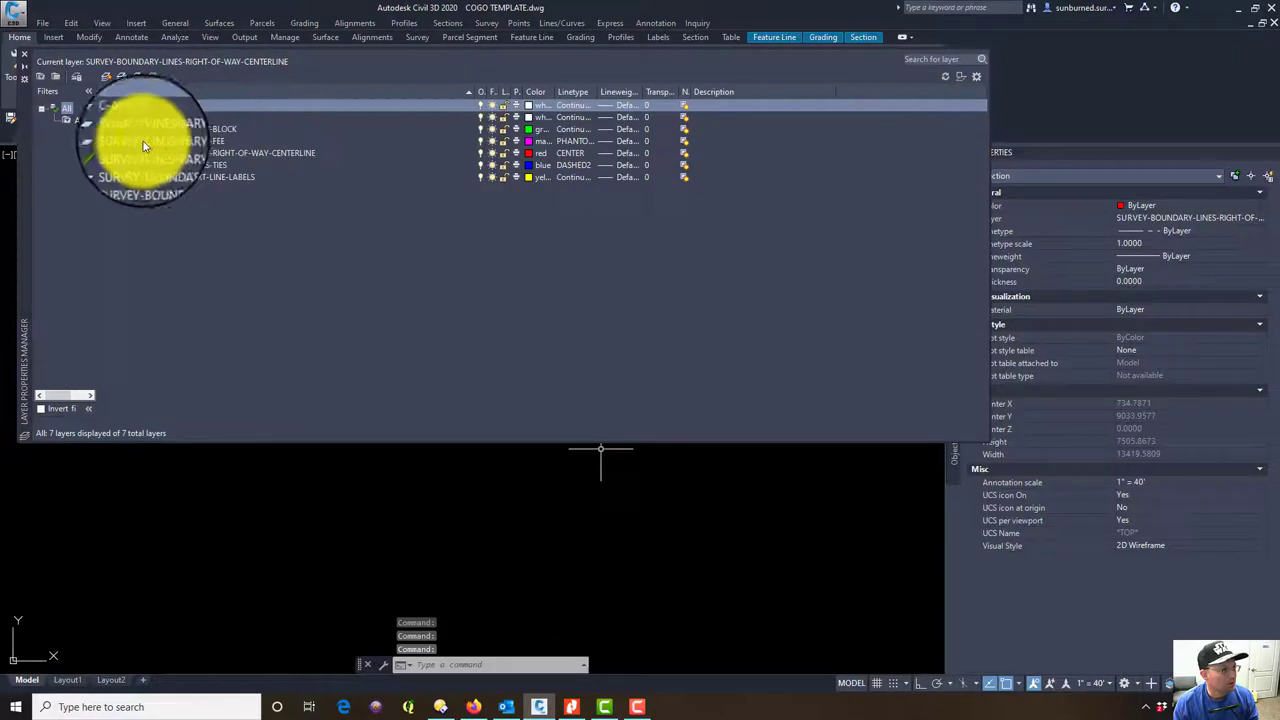
pyautogui.click(128, 117)
pyautogui.rightClick(130, 118)
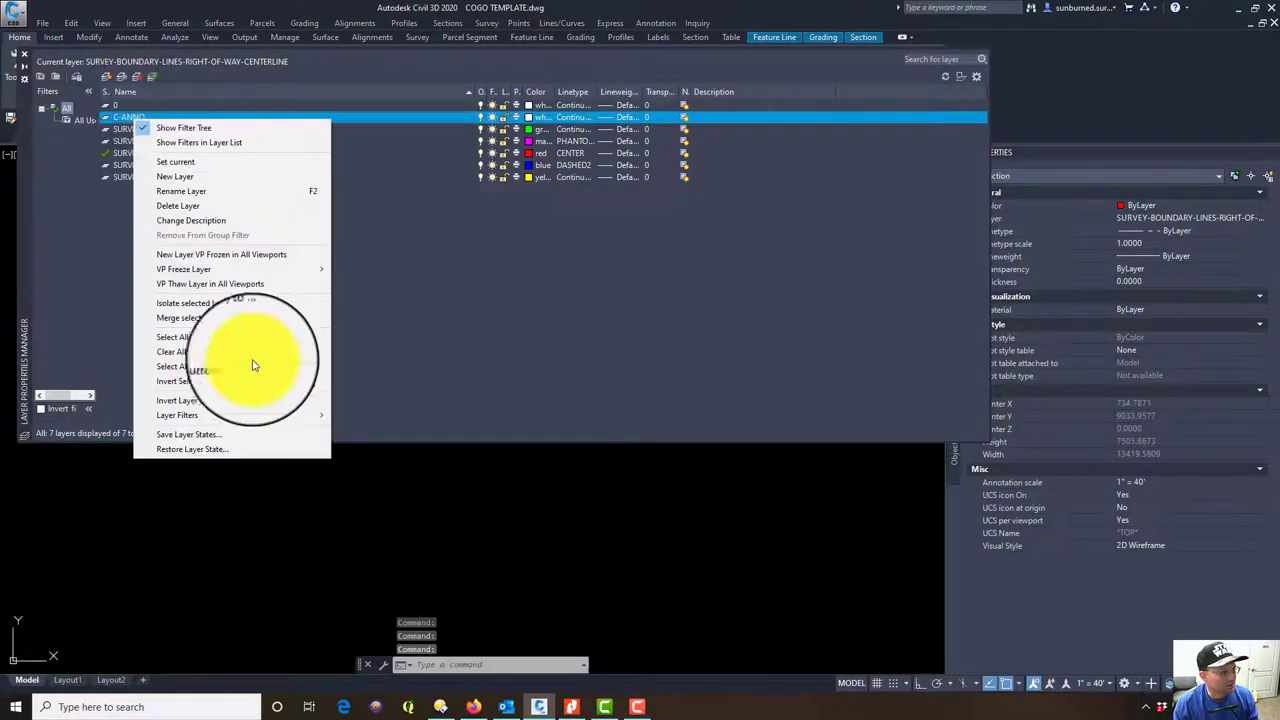
pyautogui.click(200, 191)
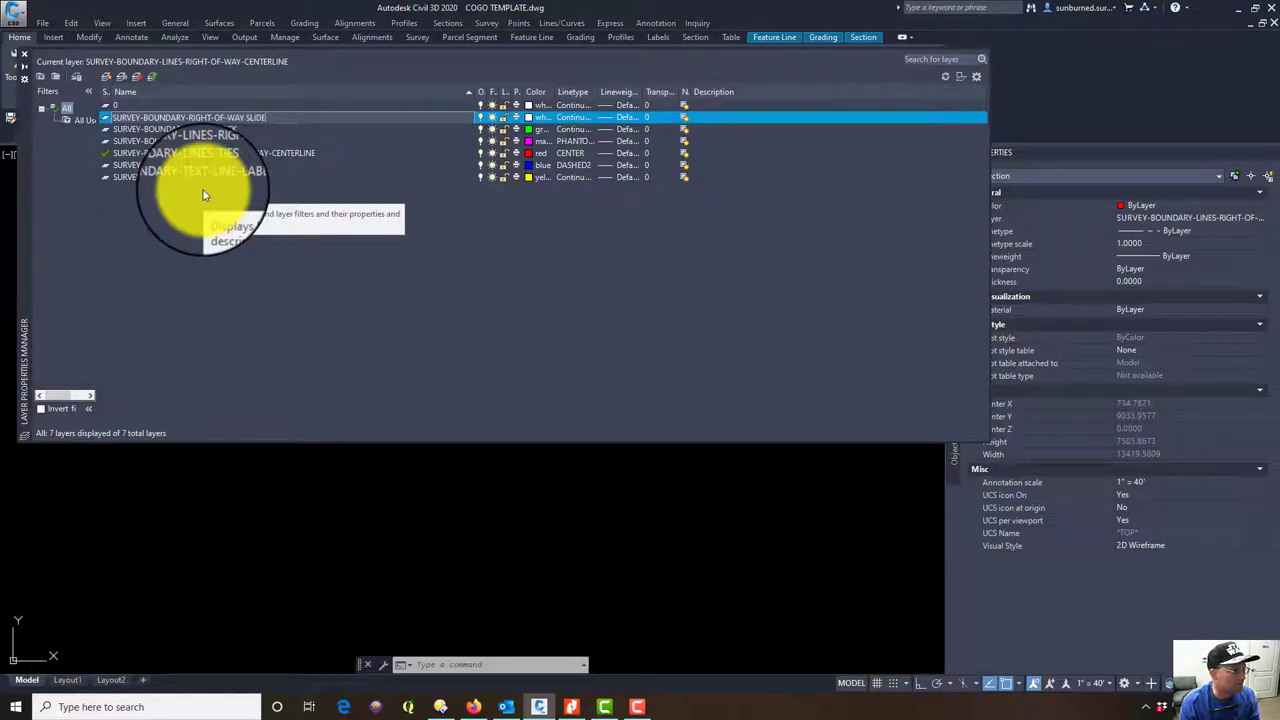
pyautogui.write('ES')
pyautogui.press('Return')
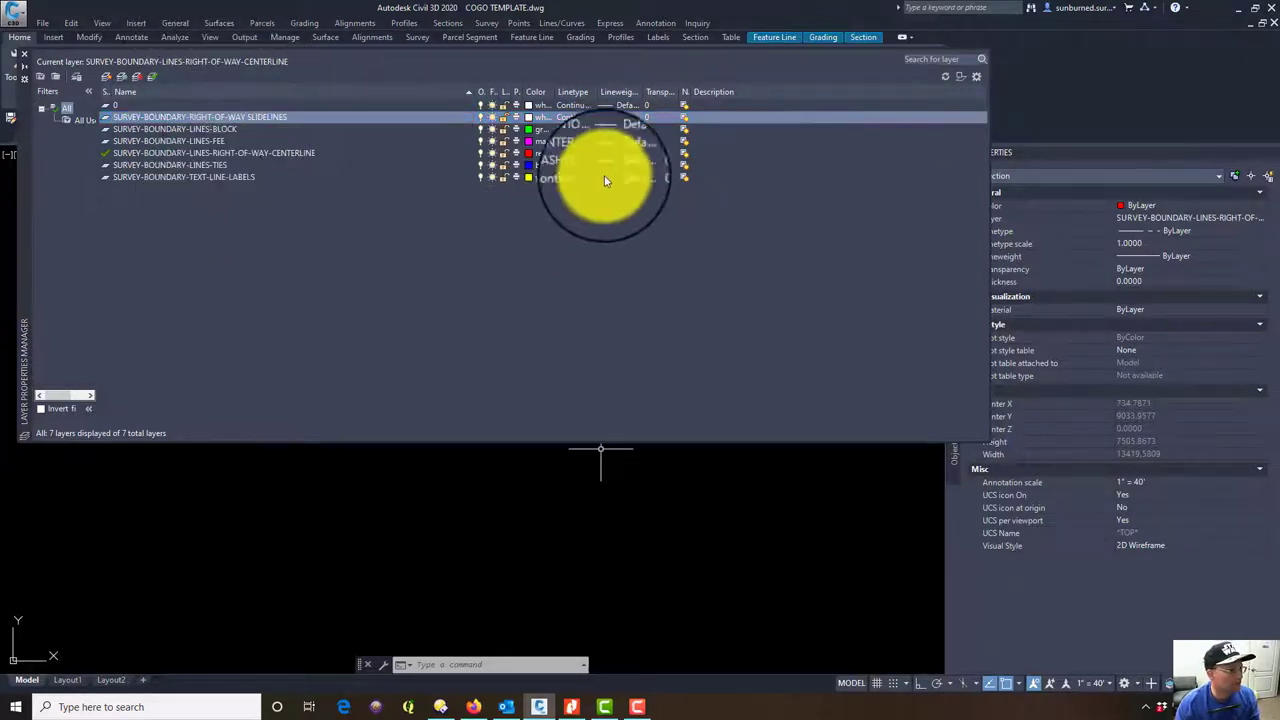
# Set the color of layer 0 to red
pyautogui.click(529, 108)
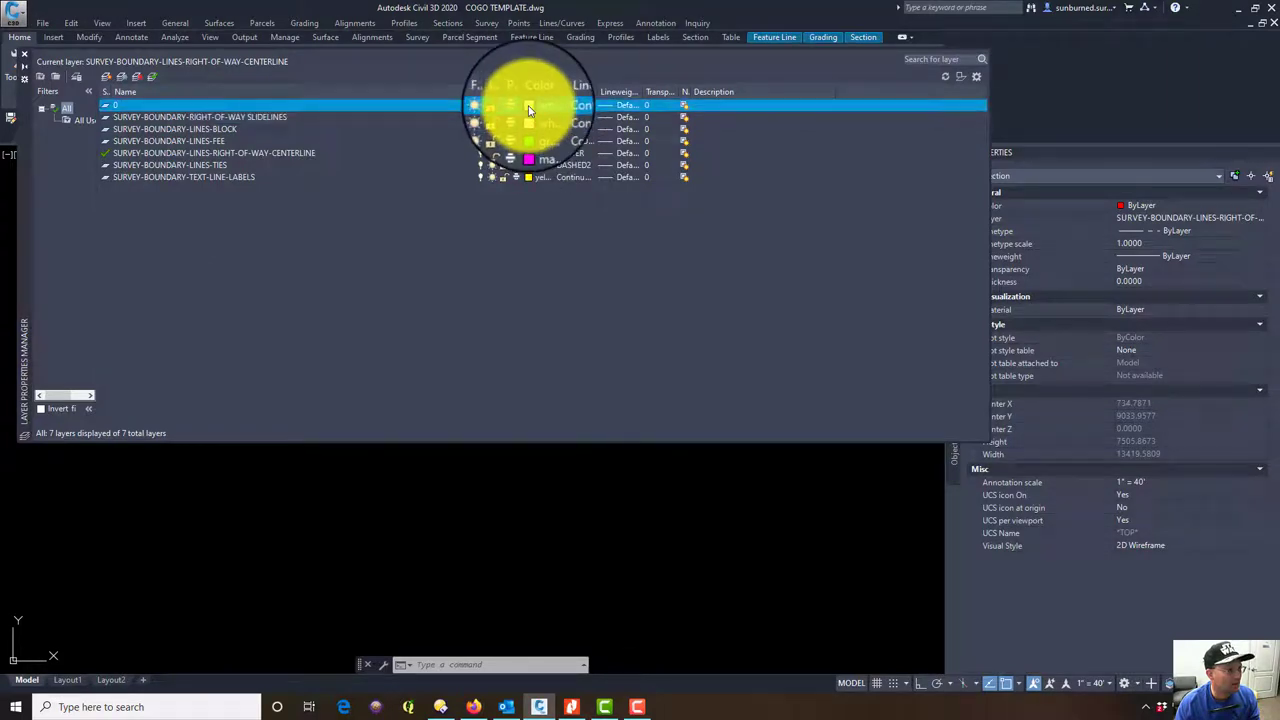
pyautogui.click(529, 108)
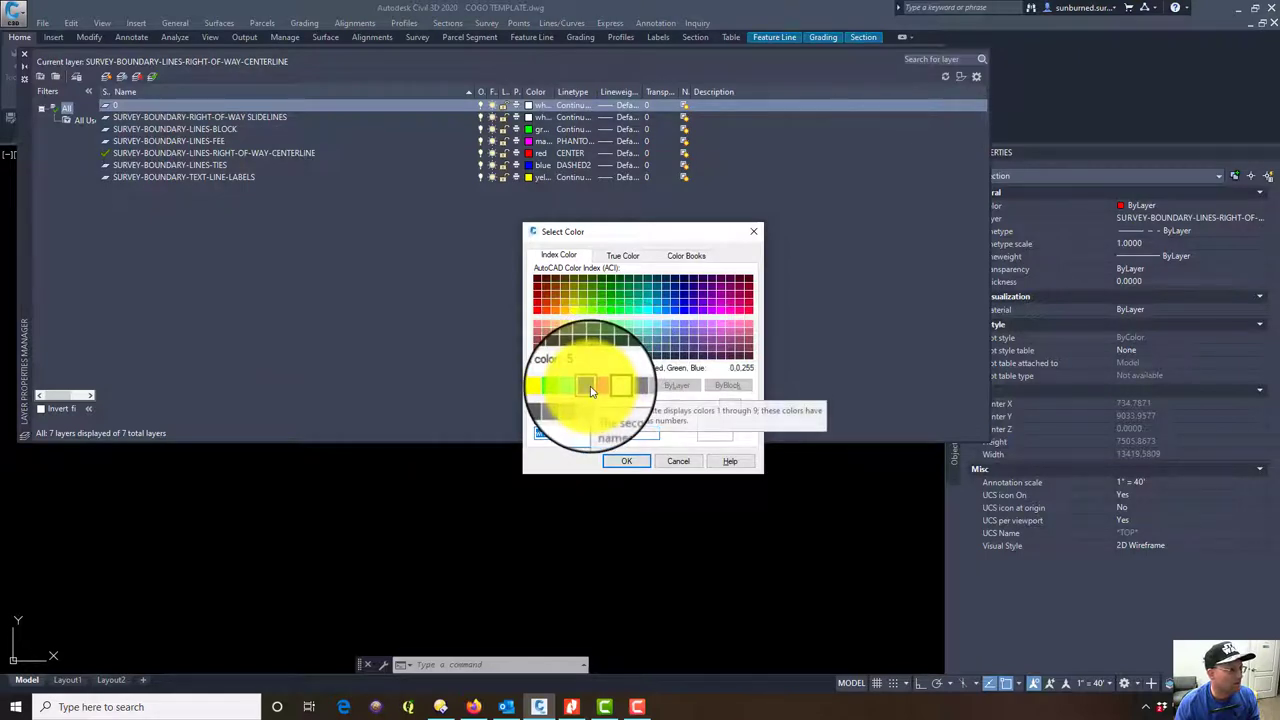
pyautogui.click(540, 385)
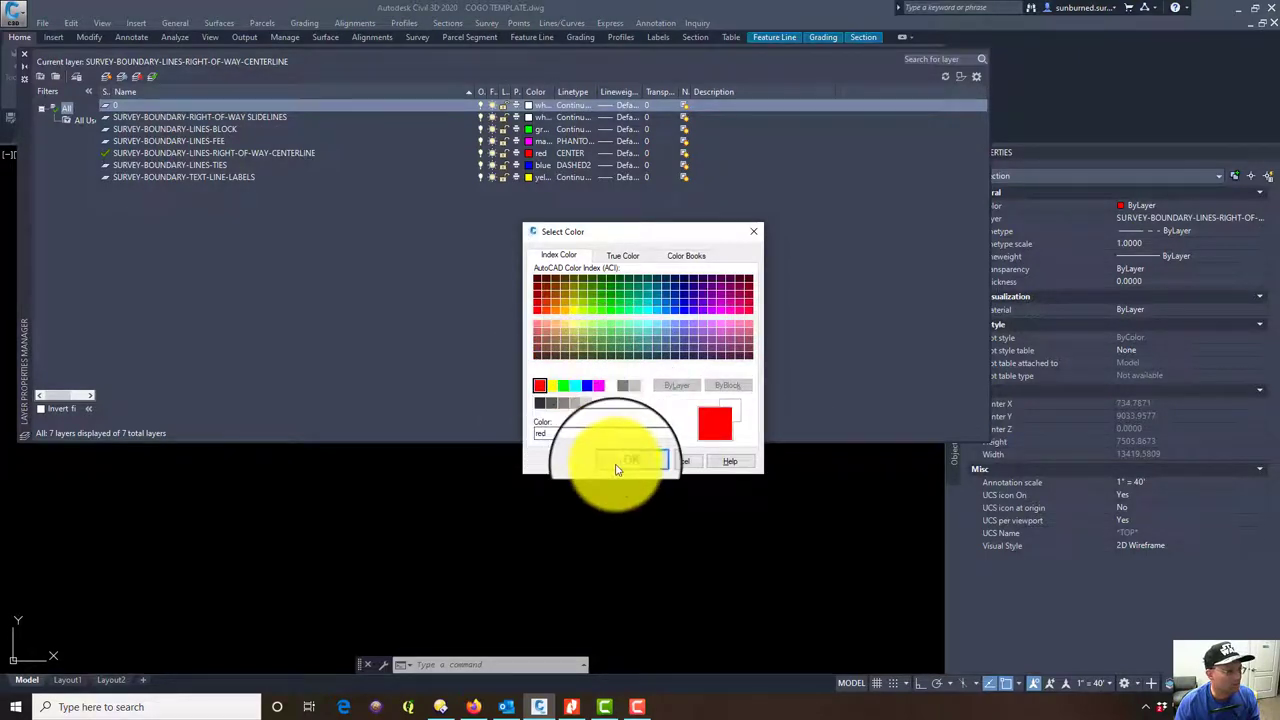
pyautogui.click(625, 461)
# Reload the DASHED linetype from acad.lin, assign DASHED2 to layer 0, and close the layer properties
pyautogui.click(570, 105)
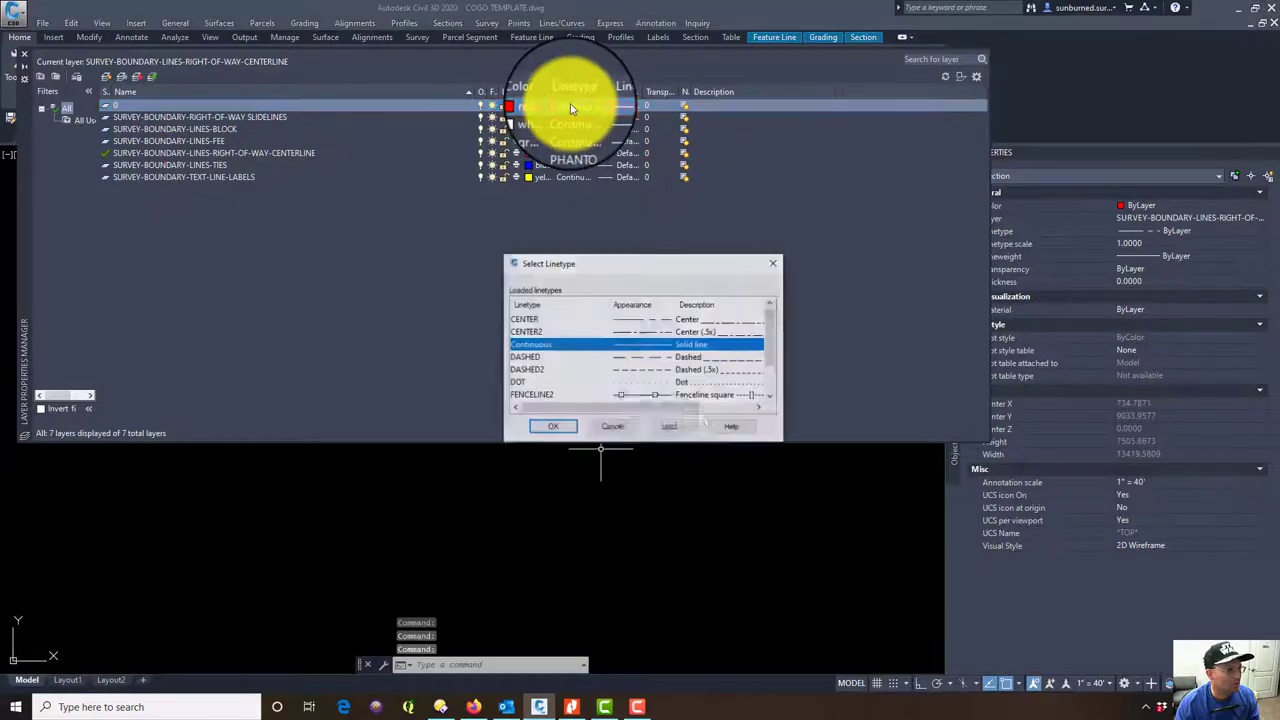
pyautogui.click(648, 369)
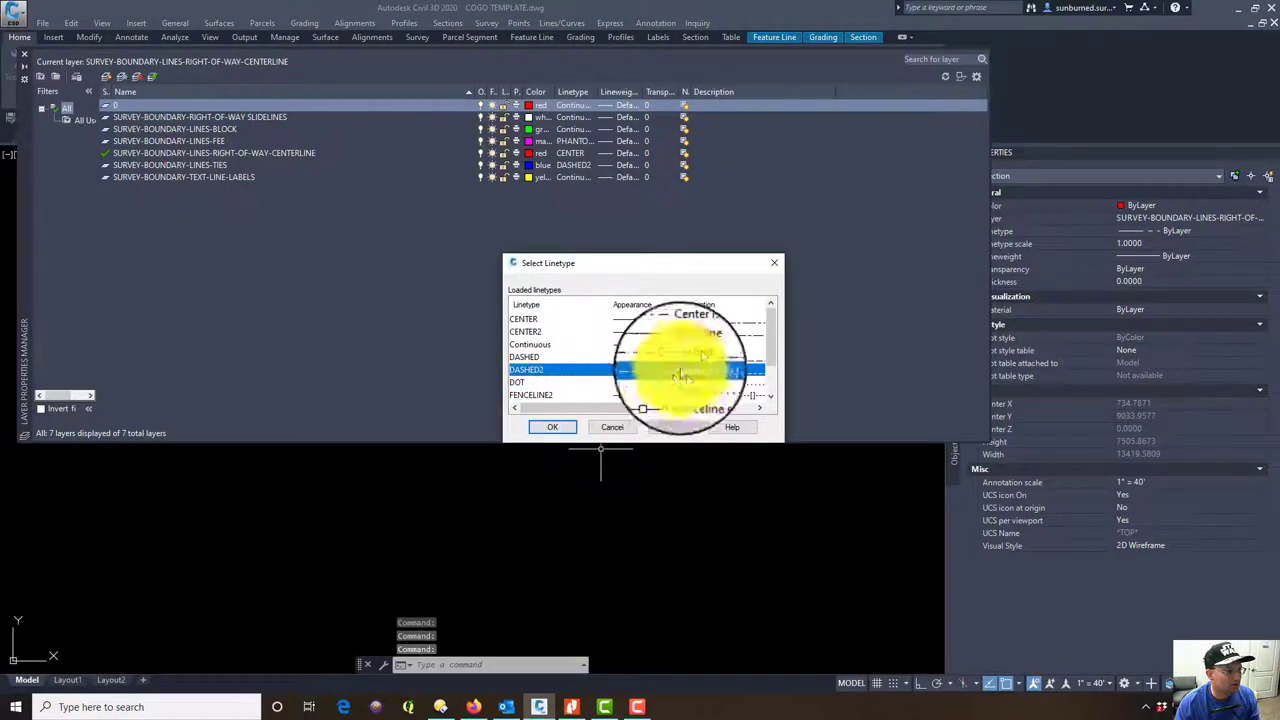
pyautogui.scroll(-1, 690, 364)
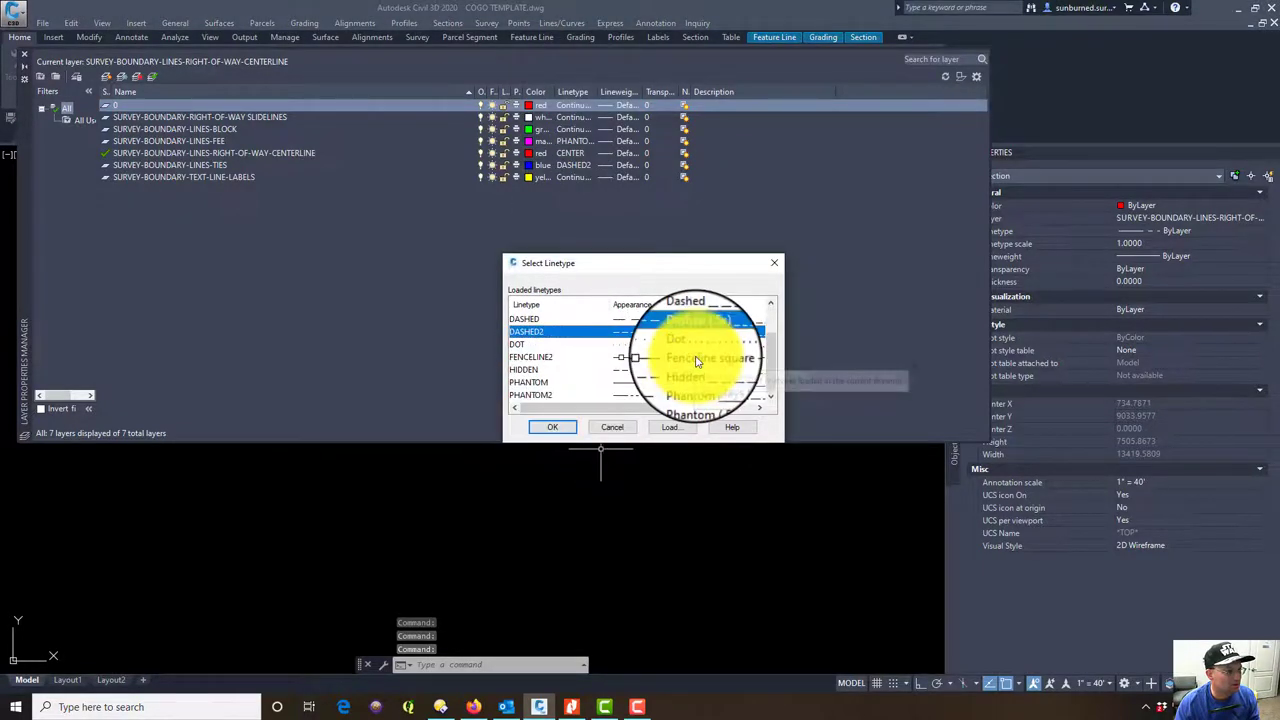
pyautogui.click(668, 427)
pyautogui.scroll(-7, 637, 371)
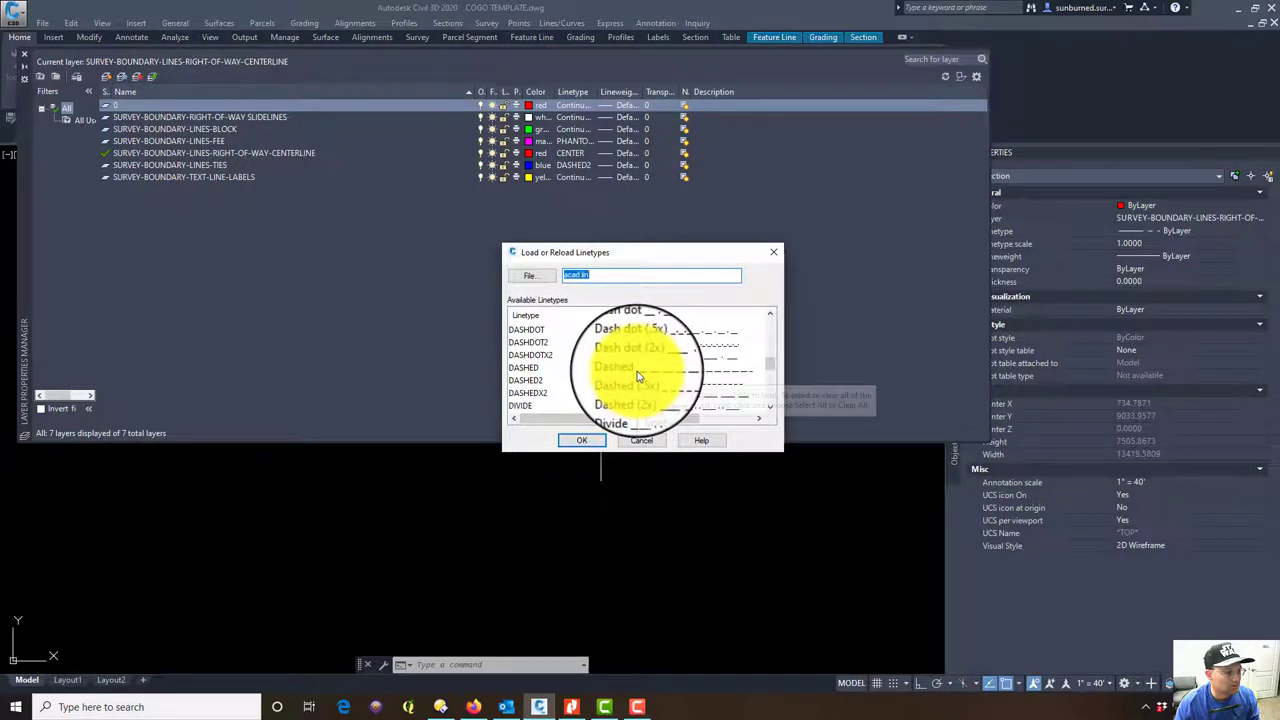
pyautogui.click(614, 368)
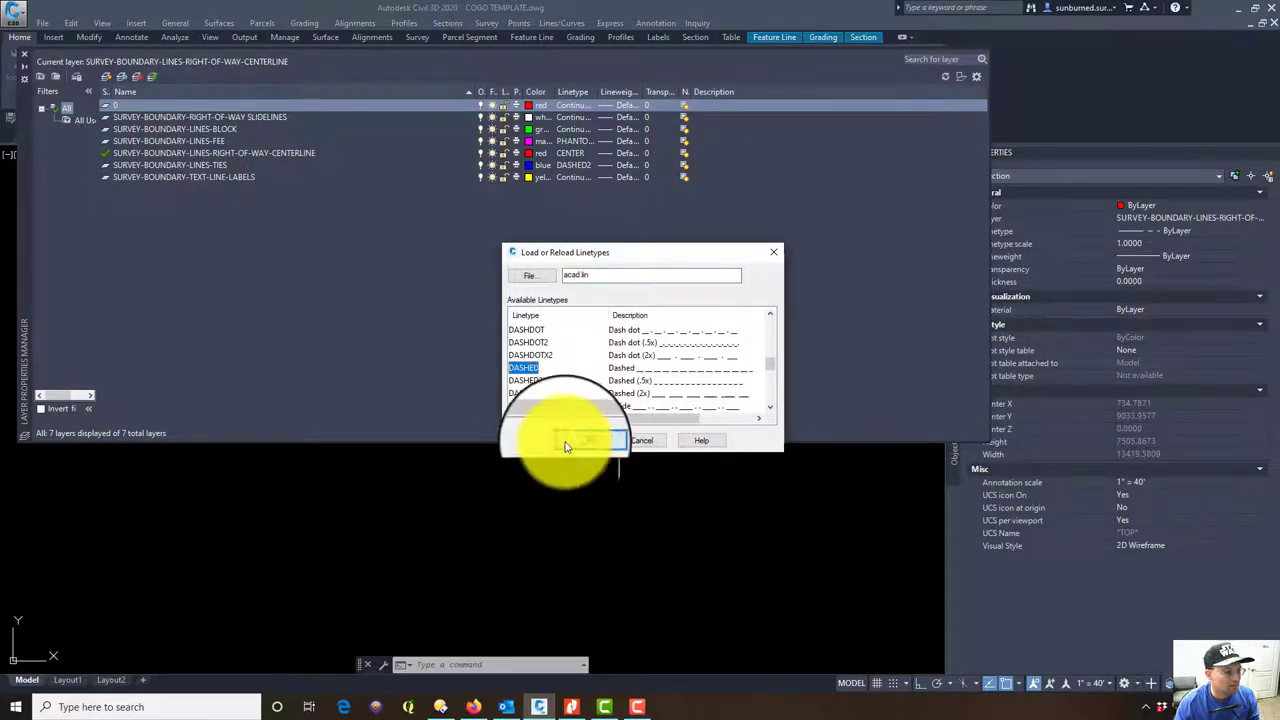
pyautogui.press('Return')
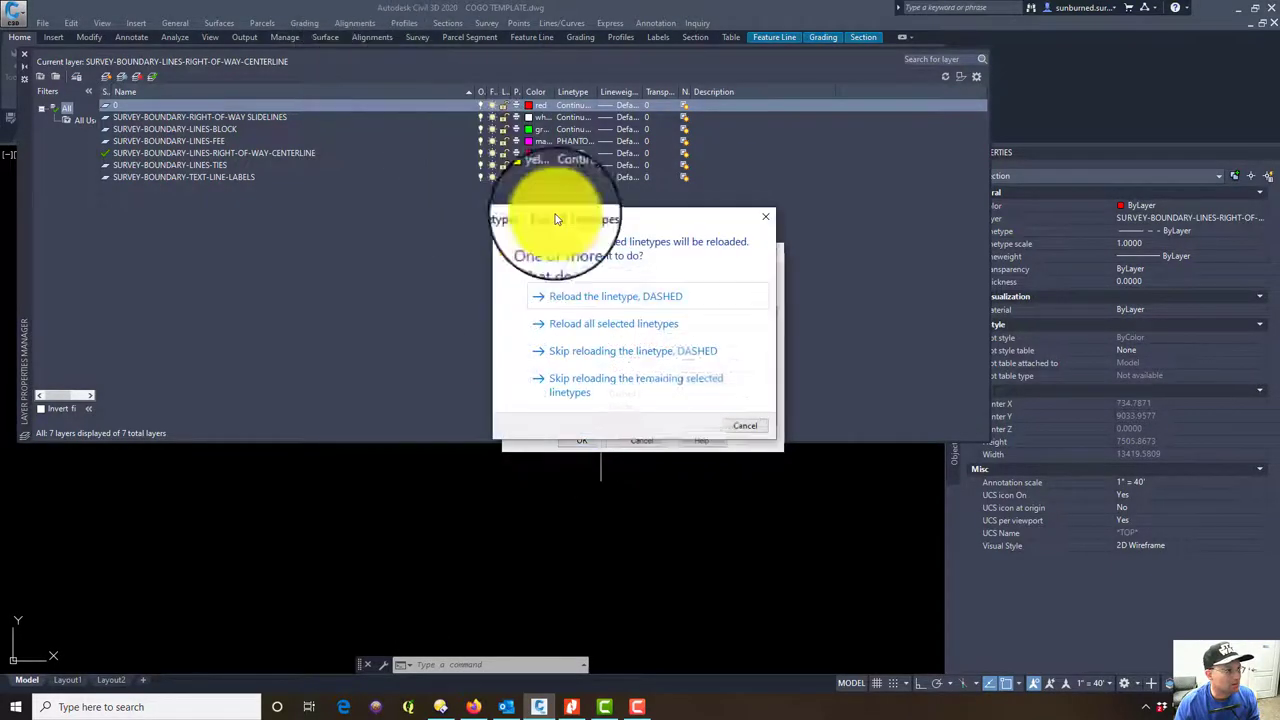
pyautogui.click(620, 296)
pyautogui.click(583, 441)
pyautogui.click(530, 423)
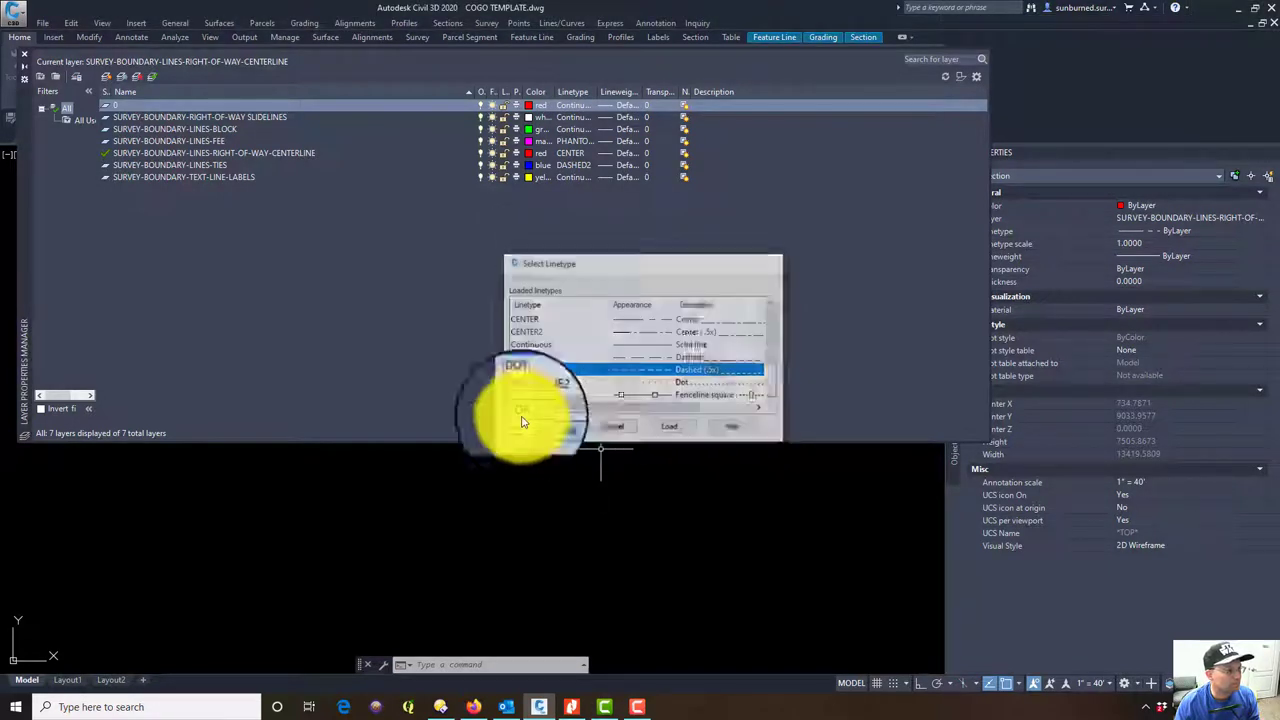
pyautogui.click(183, 153)
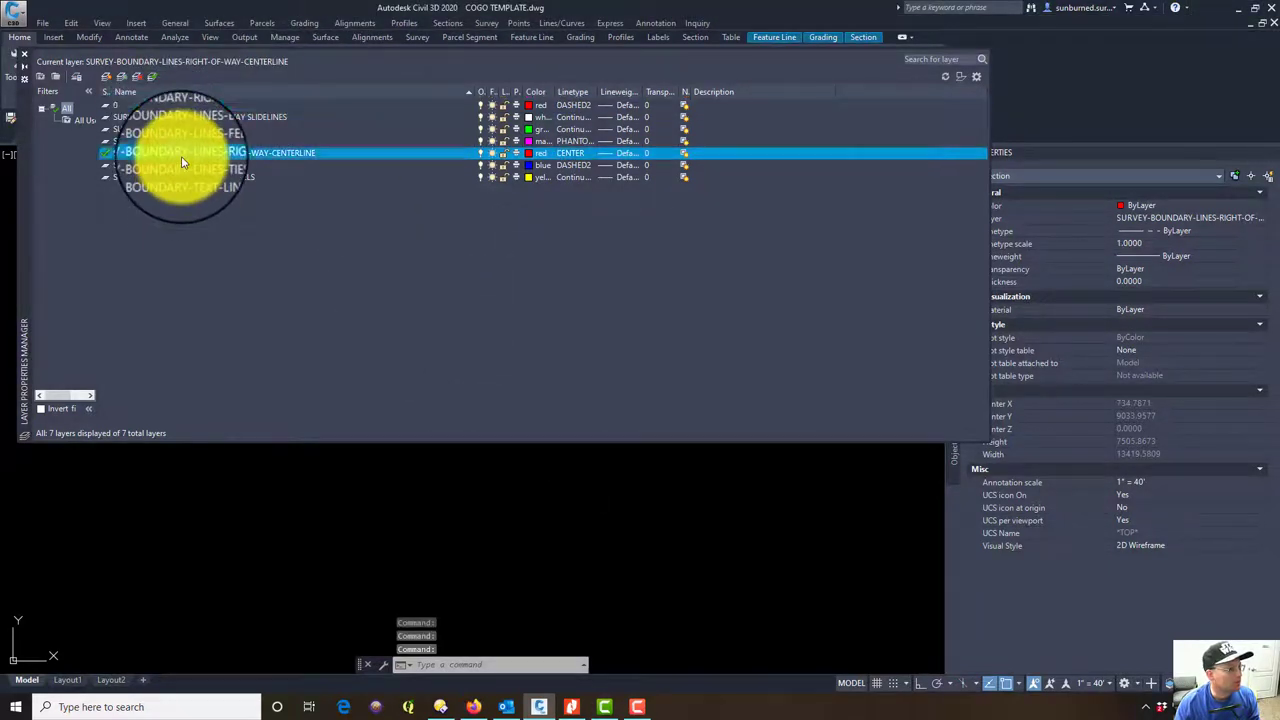
pyautogui.click(29, 57)
# Switch to Nitro Pro and examine the bearings and distances along Upton Road and John Muir Road on the parcel map
pyautogui.moveTo(743, 715); pyautogui.dragTo(584, 124)
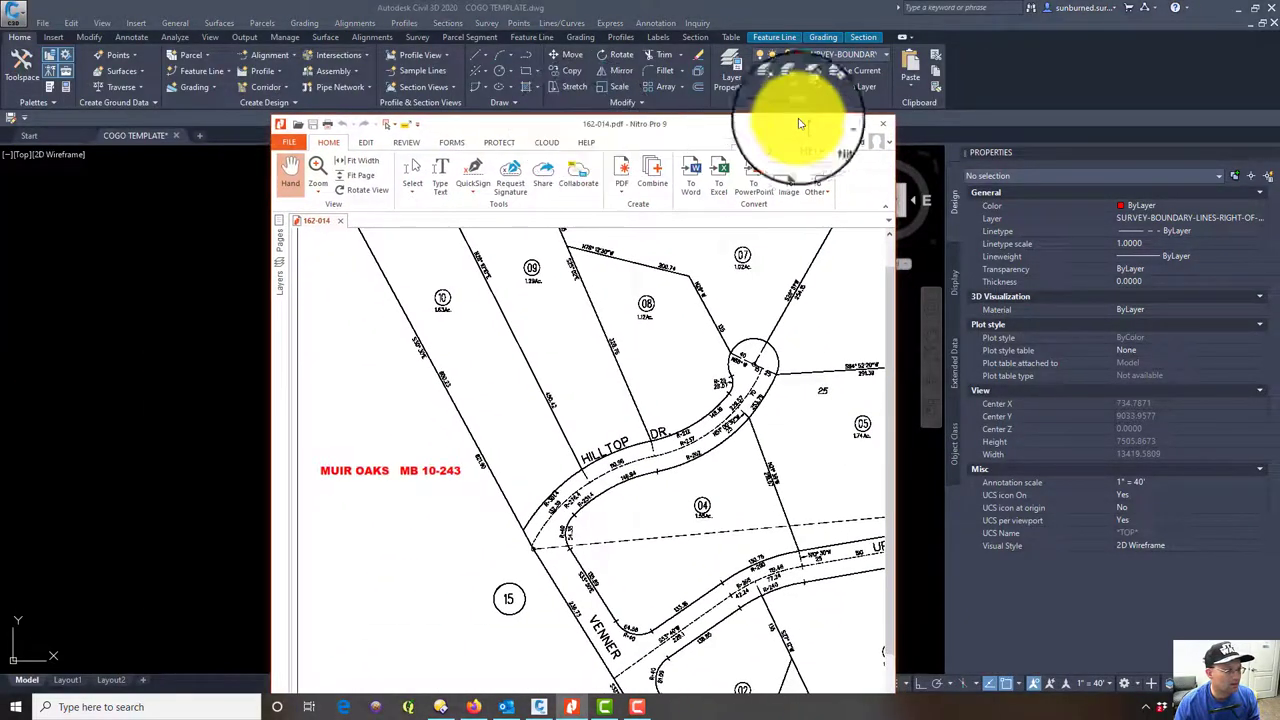
pyautogui.click(861, 125)
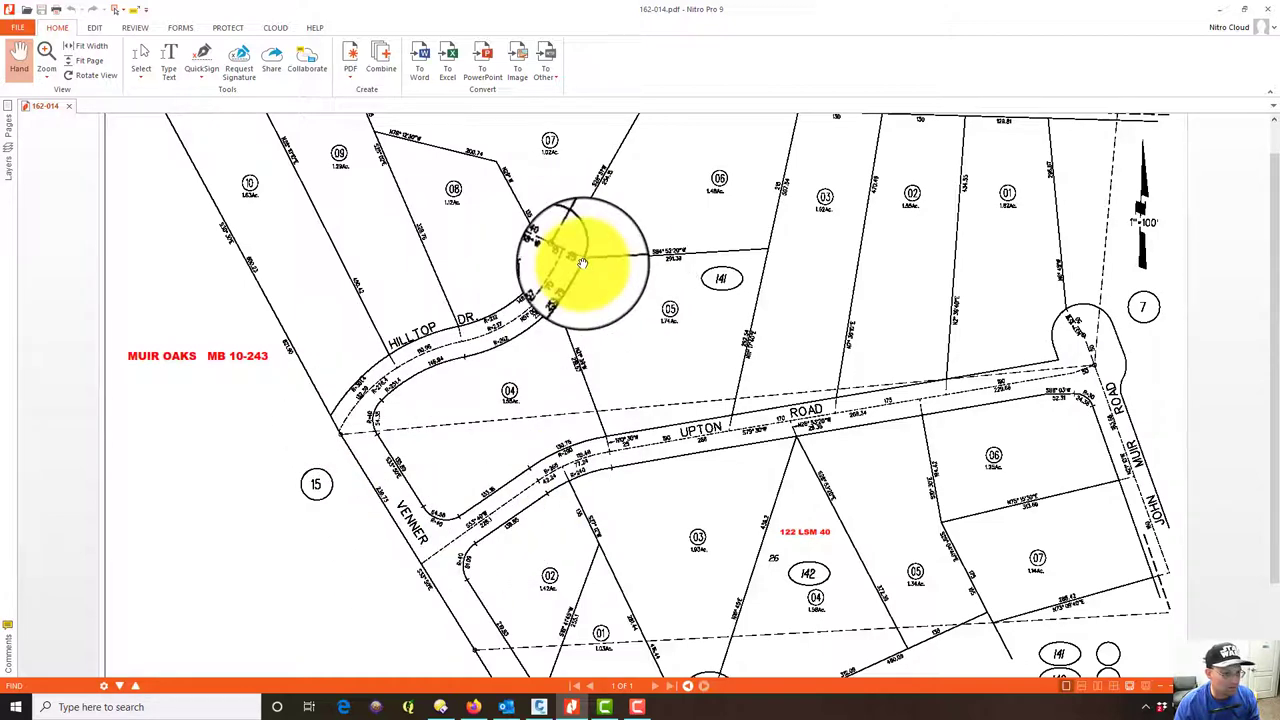
pyautogui.keyDown('ctrl'); pyautogui.scroll(2, 1144, 478); pyautogui.keyUp('ctrl')
pyautogui.keyDown('ctrl'); pyautogui.scroll(3, 1144, 478); pyautogui.keyUp('ctrl')
pyautogui.keyDown('ctrl'); pyautogui.scroll(-2, 1160, 474); pyautogui.keyUp('ctrl')
pyautogui.moveTo(1160, 474); pyautogui.dragTo(842, 400)
pyautogui.keyDown('ctrl'); pyautogui.scroll(-2, 1074, 534); pyautogui.keyUp('ctrl')
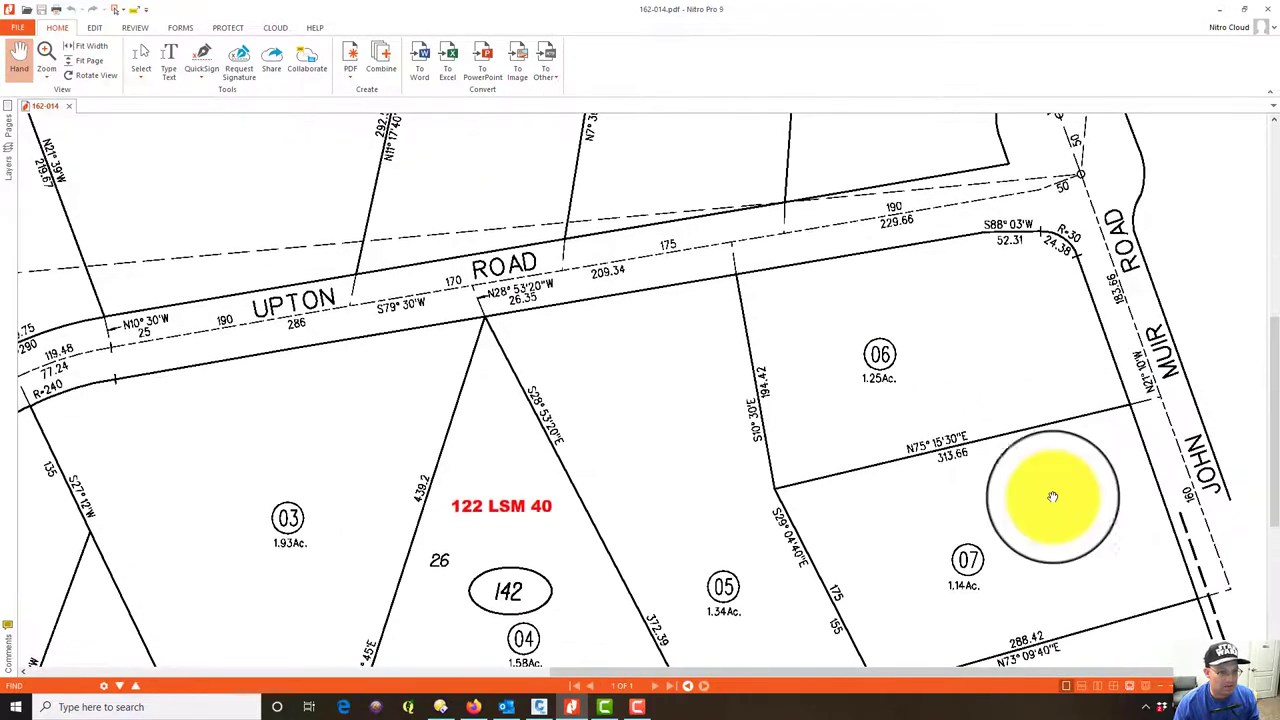
pyautogui.keyDown('ctrl'); pyautogui.scroll(2, 1157, 517); pyautogui.keyUp('ctrl')
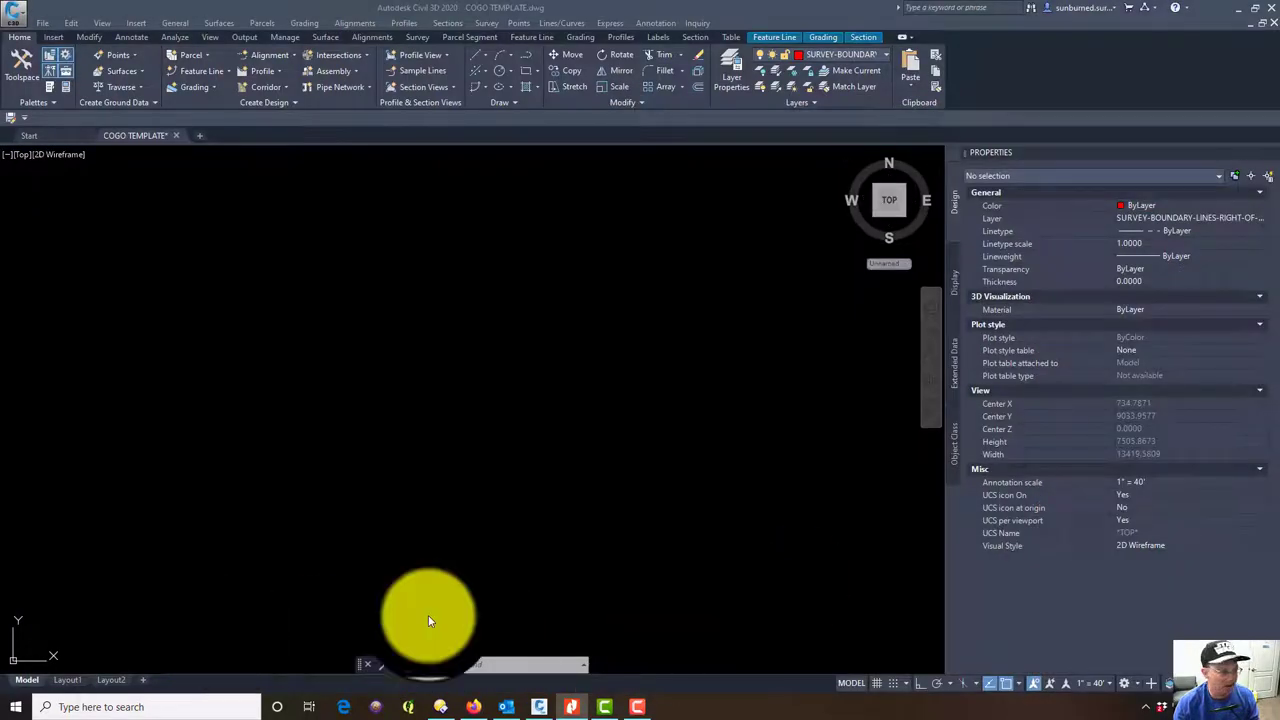
# Switch to Civil 3D and draw the John Muir Road line by bearing in quadrant 4, with bearing 21.10 and distance 183.66
pyautogui.click(778, 420)
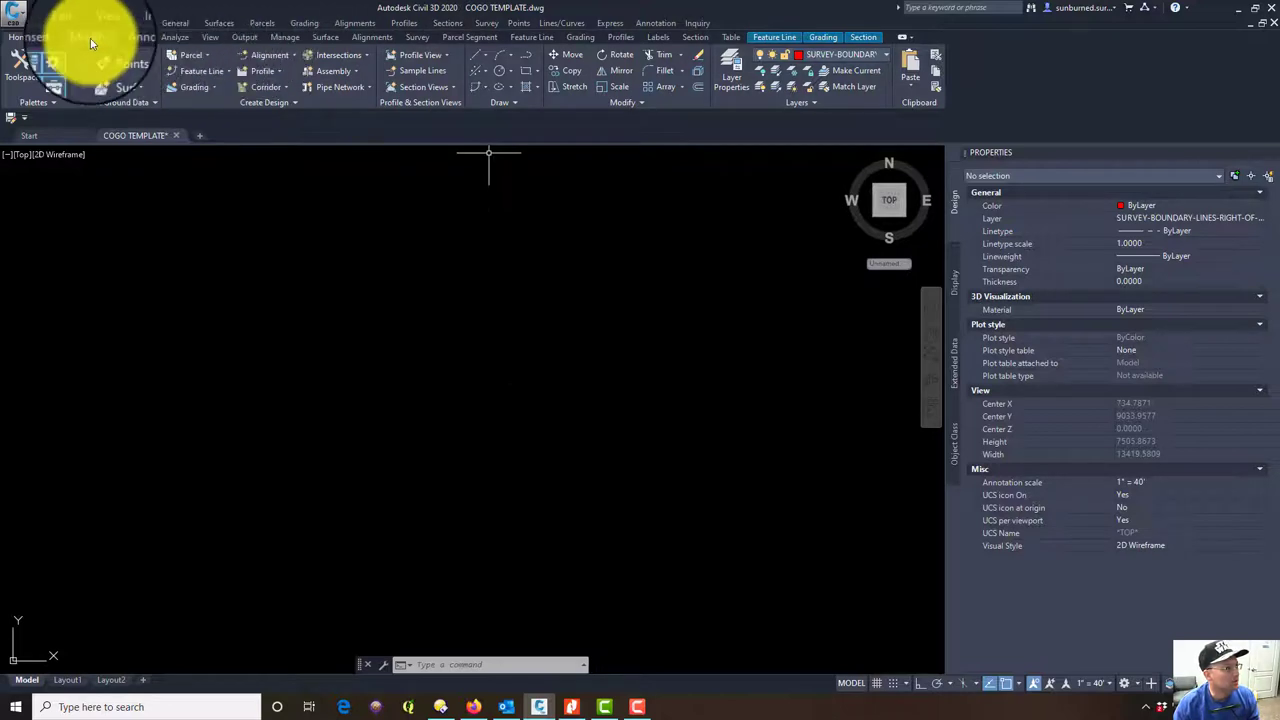
pyautogui.click(490, 59)
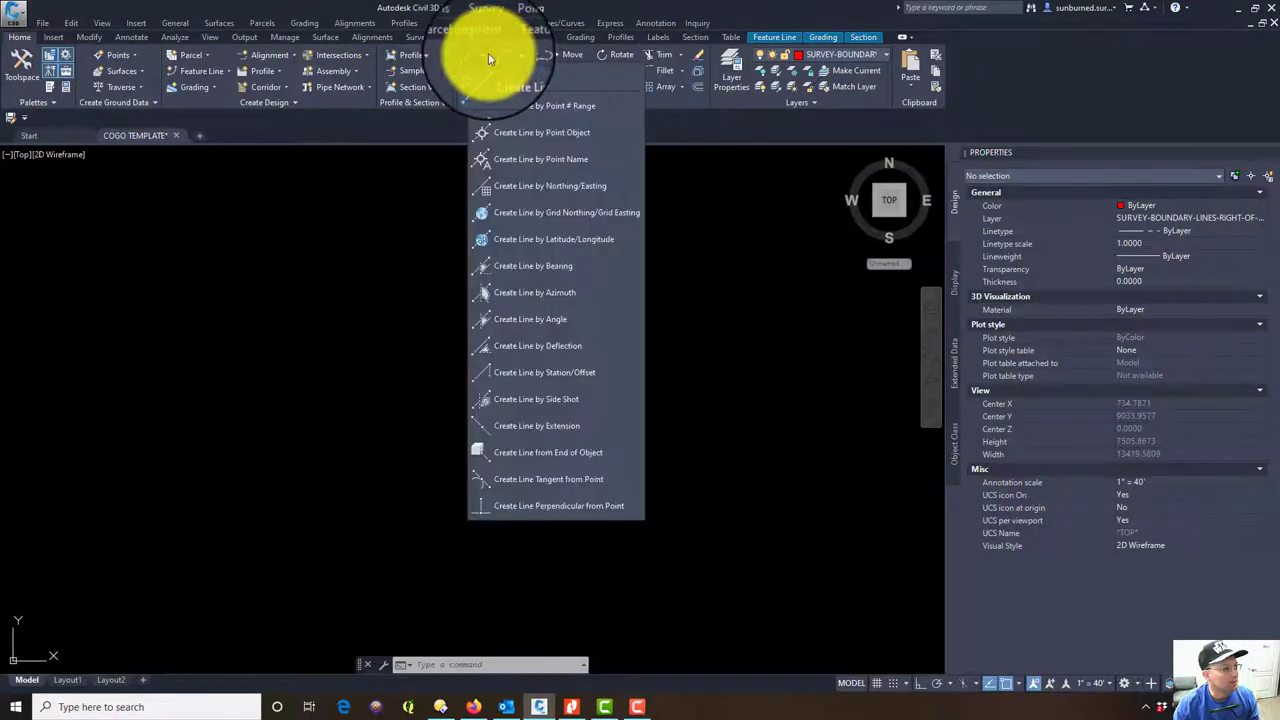
pyautogui.click(557, 267)
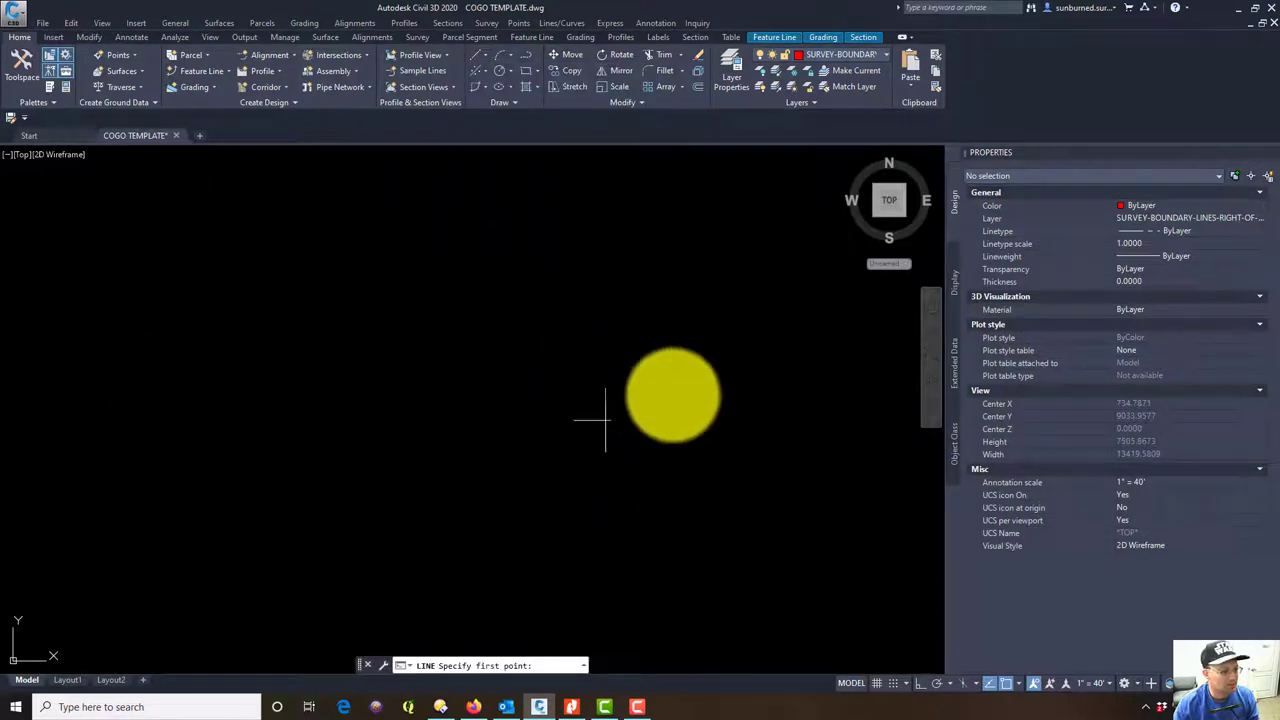
pyautogui.click(767, 393)
pyautogui.moveTo(687, 313); pyautogui.dragTo(520, 441, button='middle')
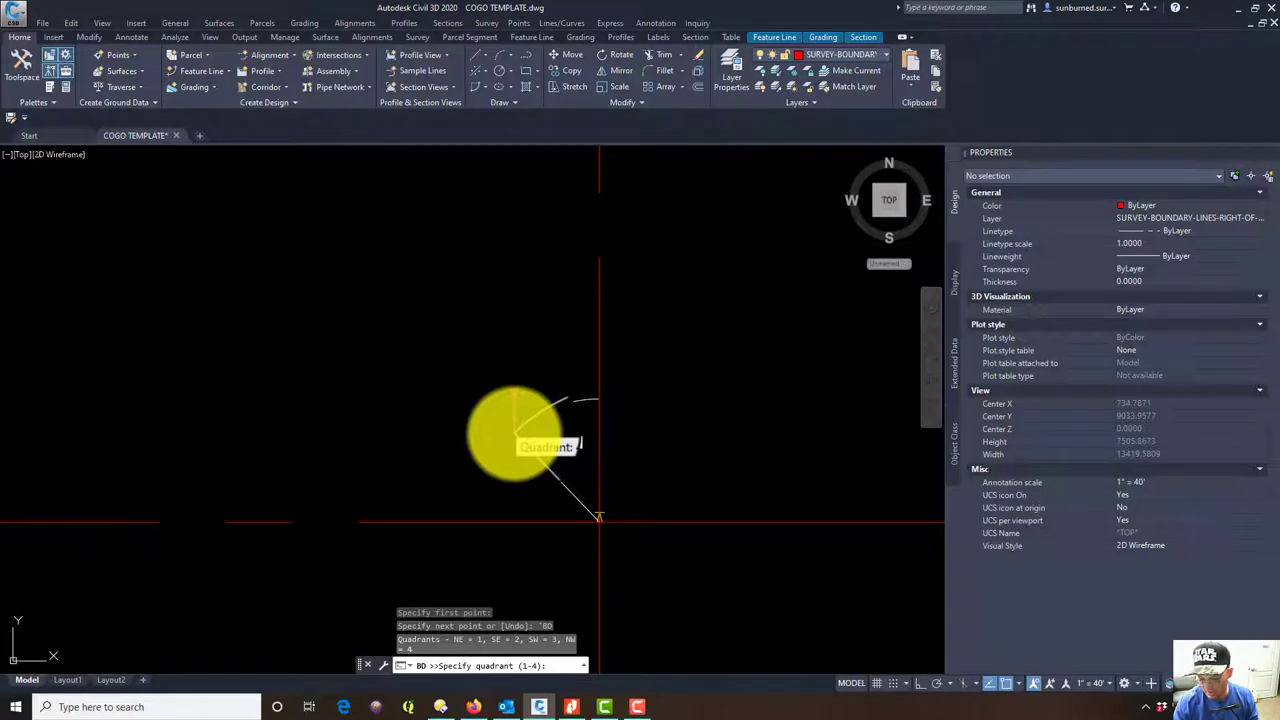
pyautogui.press('Return')
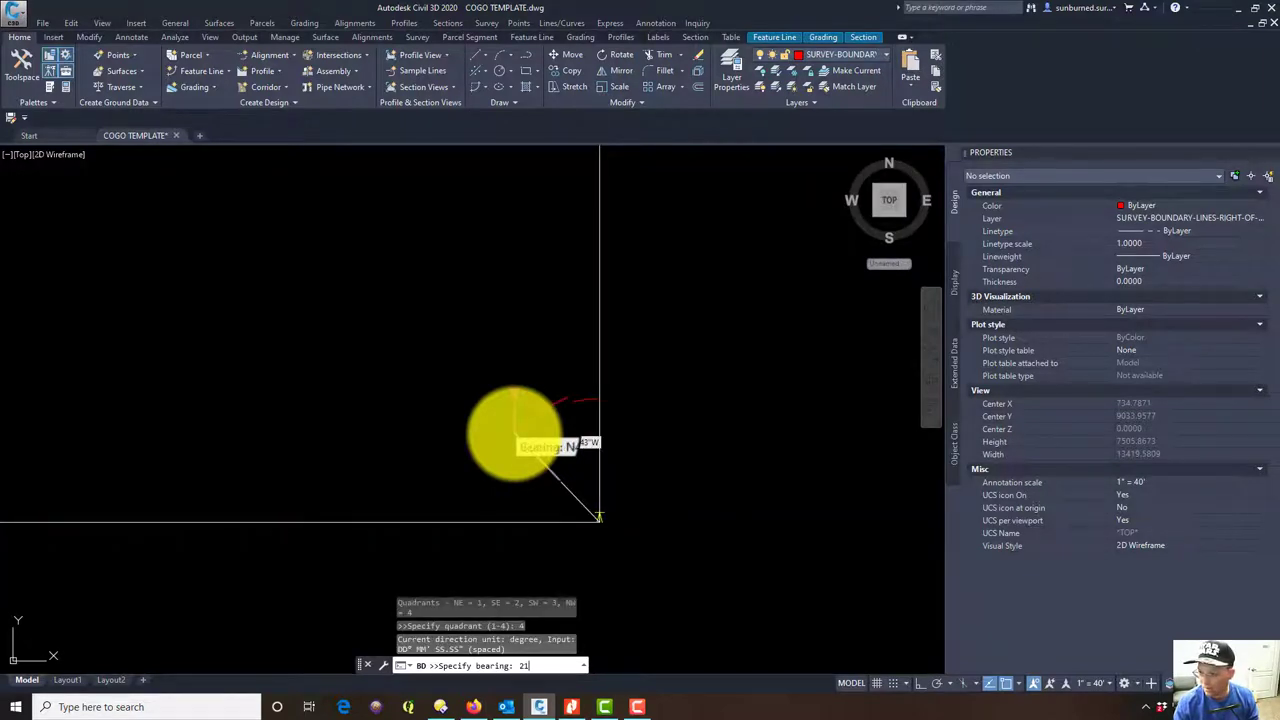
pyautogui.press('Return')
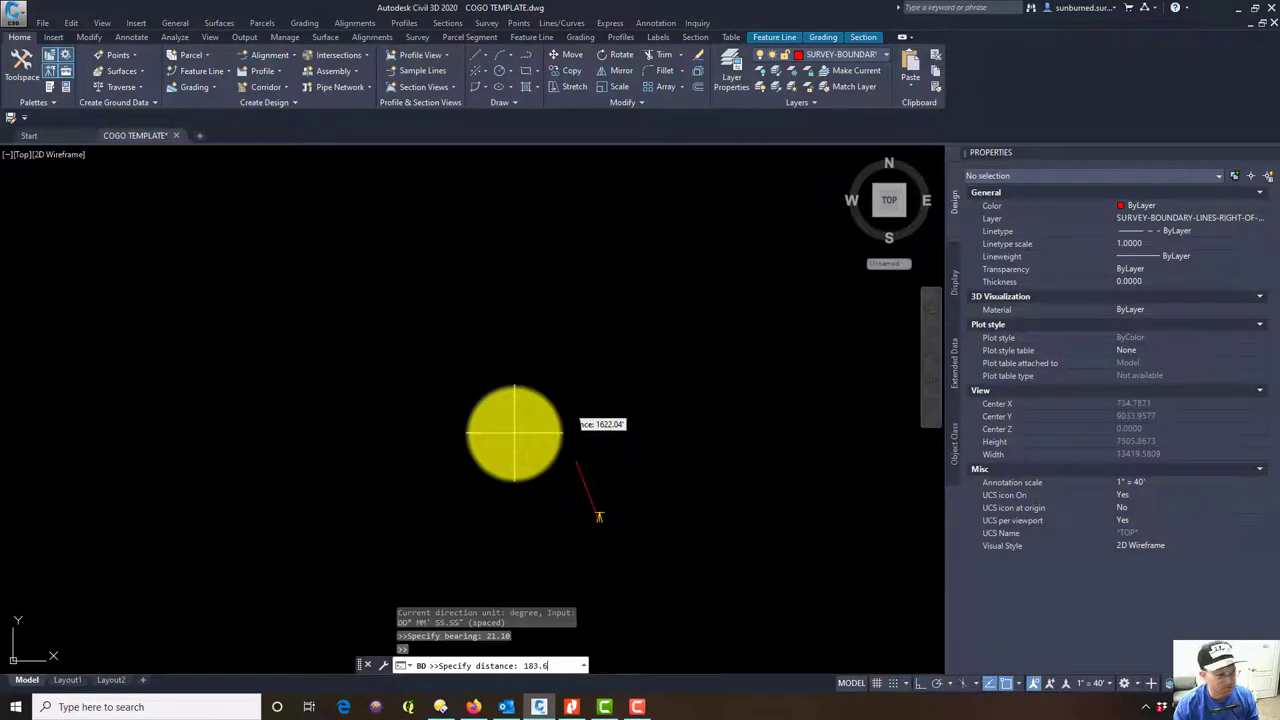
pyautogui.press('Return')
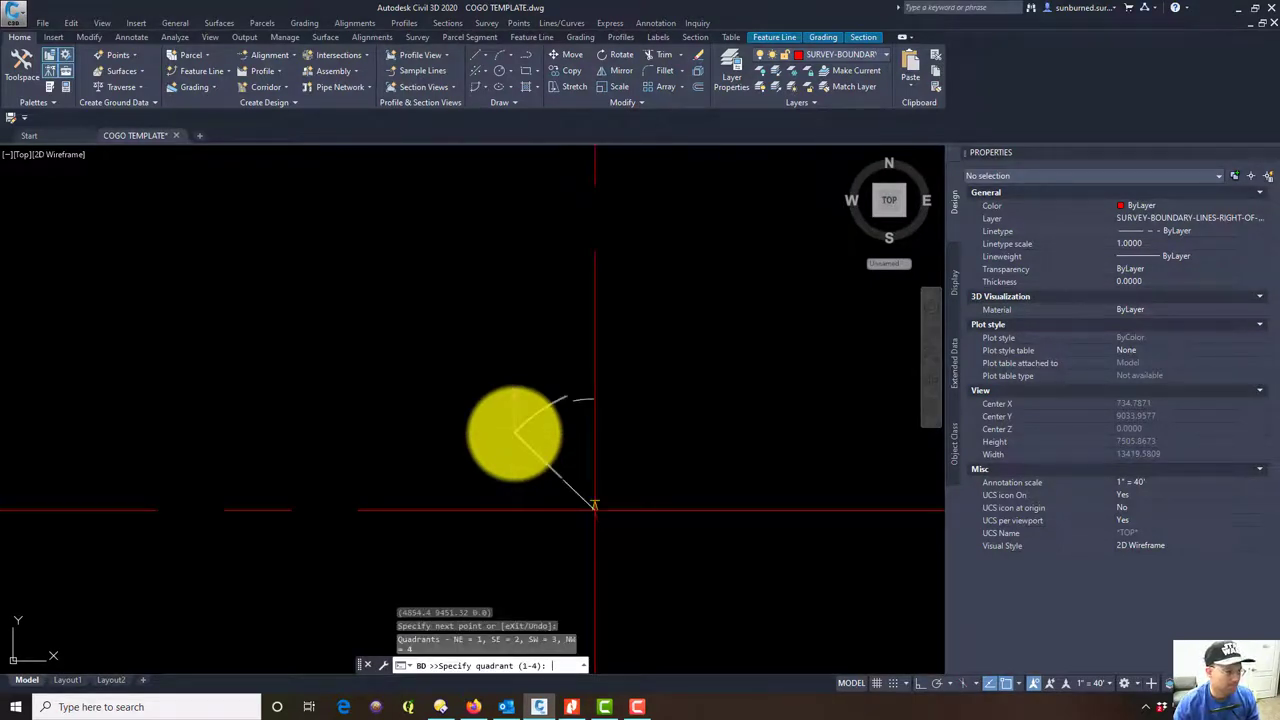
pyautogui.press('Escape')
pyautogui.scroll(2, 836, 267)
pyautogui.moveTo(806, 291); pyautogui.dragTo(594, 448, button='middle')
pyautogui.moveTo(823, 272)
pyautogui.mouseDown(button='middle')
pyautogui.moveTo(740, 474)
pyautogui.moveTo(534, 420)
pyautogui.mouseUp(button='middle')
# Switch to Nitro Pro and examine the dimensions where Upton Road meets John Muir Road on the parcel map
pyautogui.hotkey('alt', 'Tab')
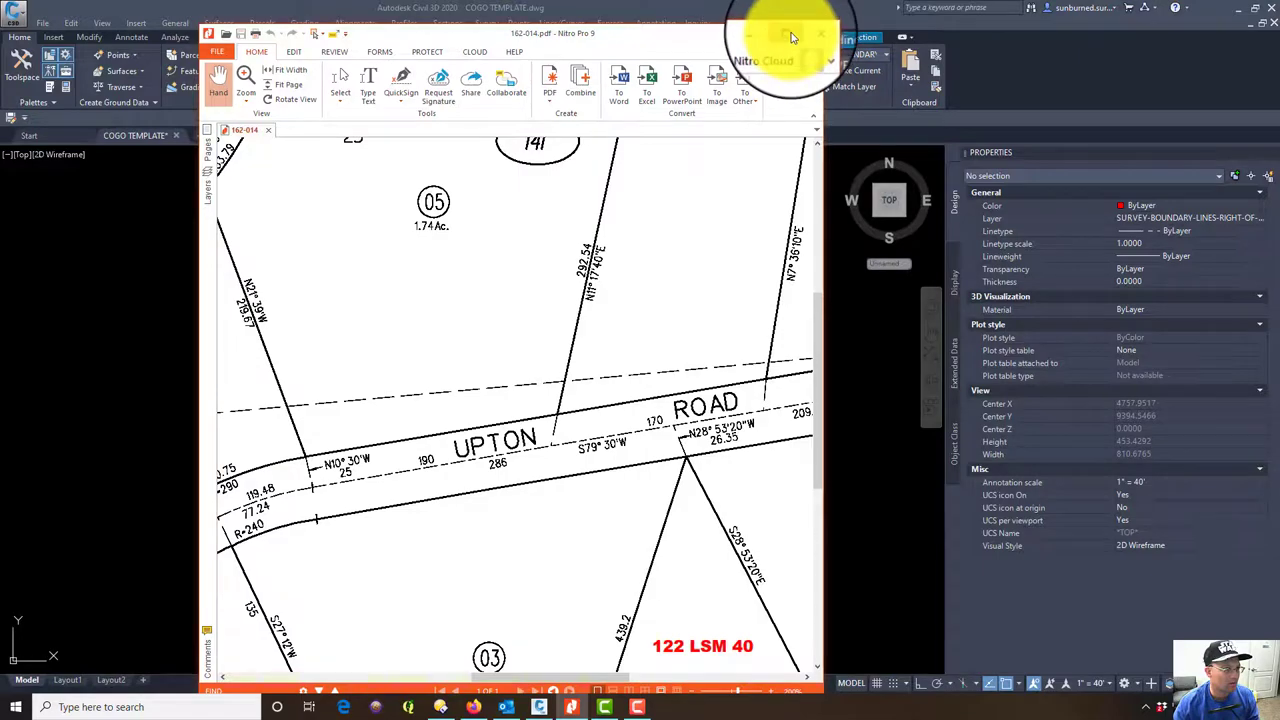
pyautogui.click(794, 34)
pyautogui.scroll(-2, 1180, 588)
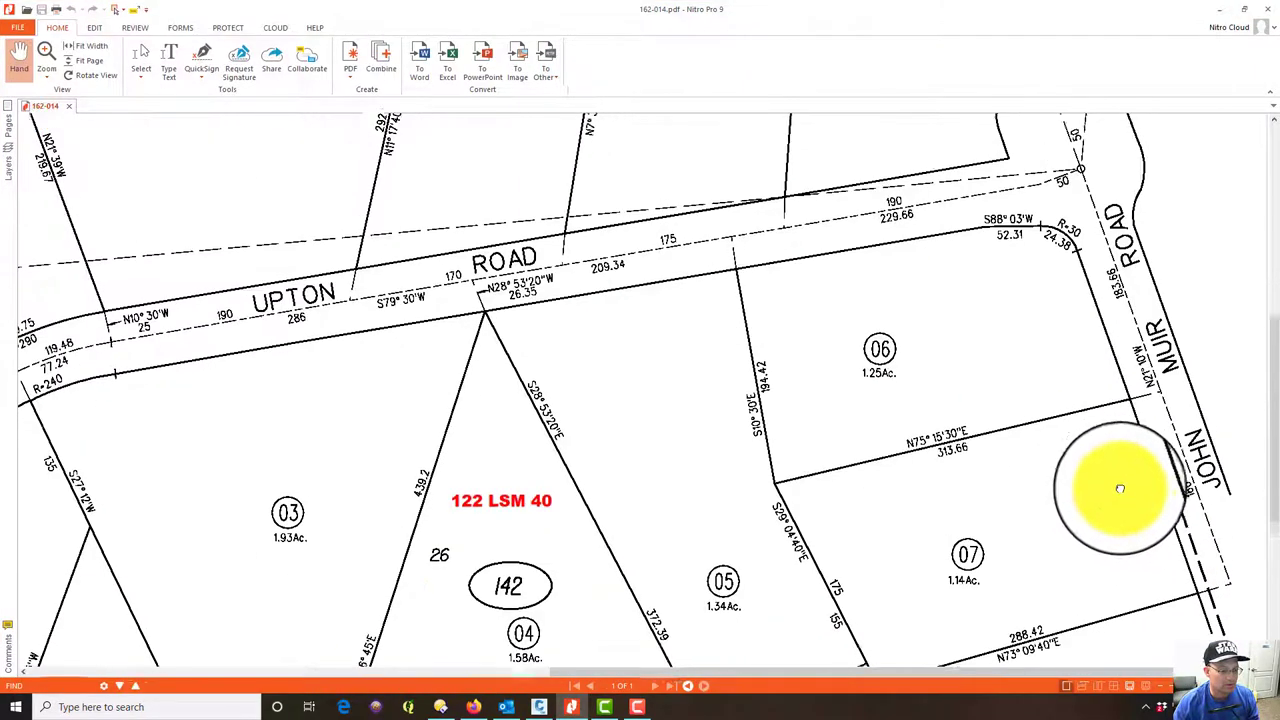
pyautogui.scroll(2, 888, 311)
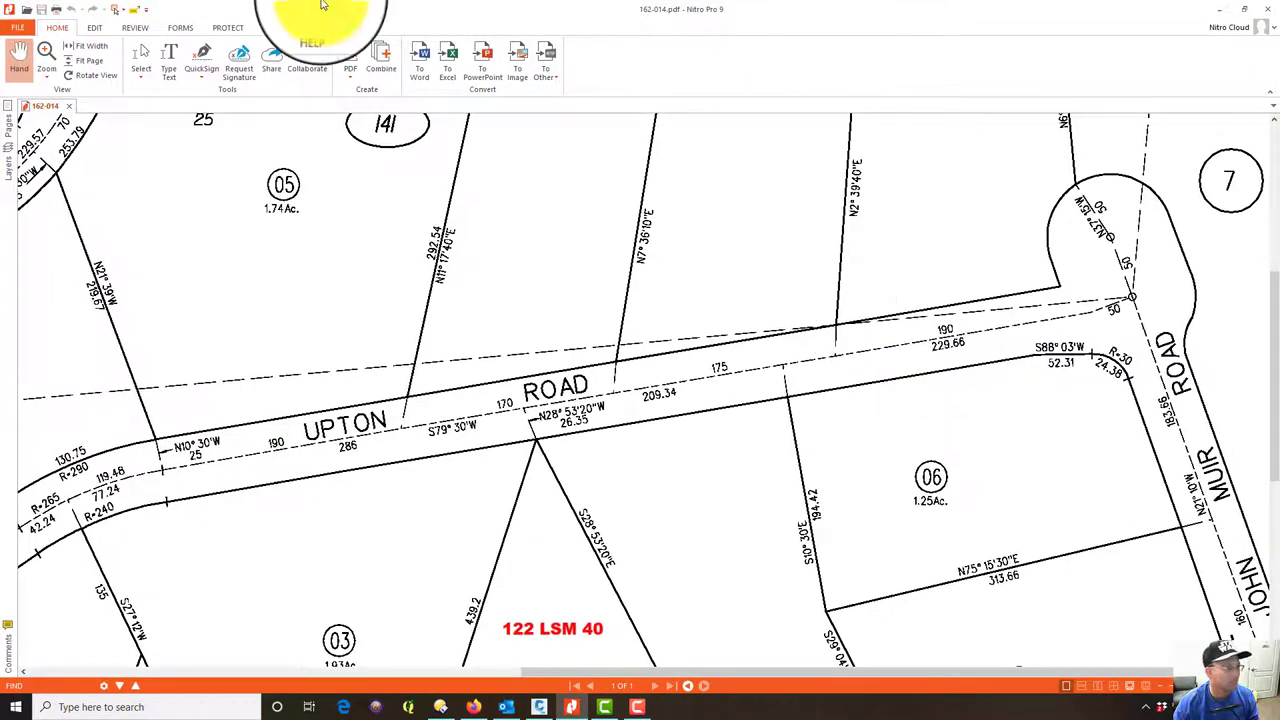
pyautogui.hotkey('alt', 'Tab')
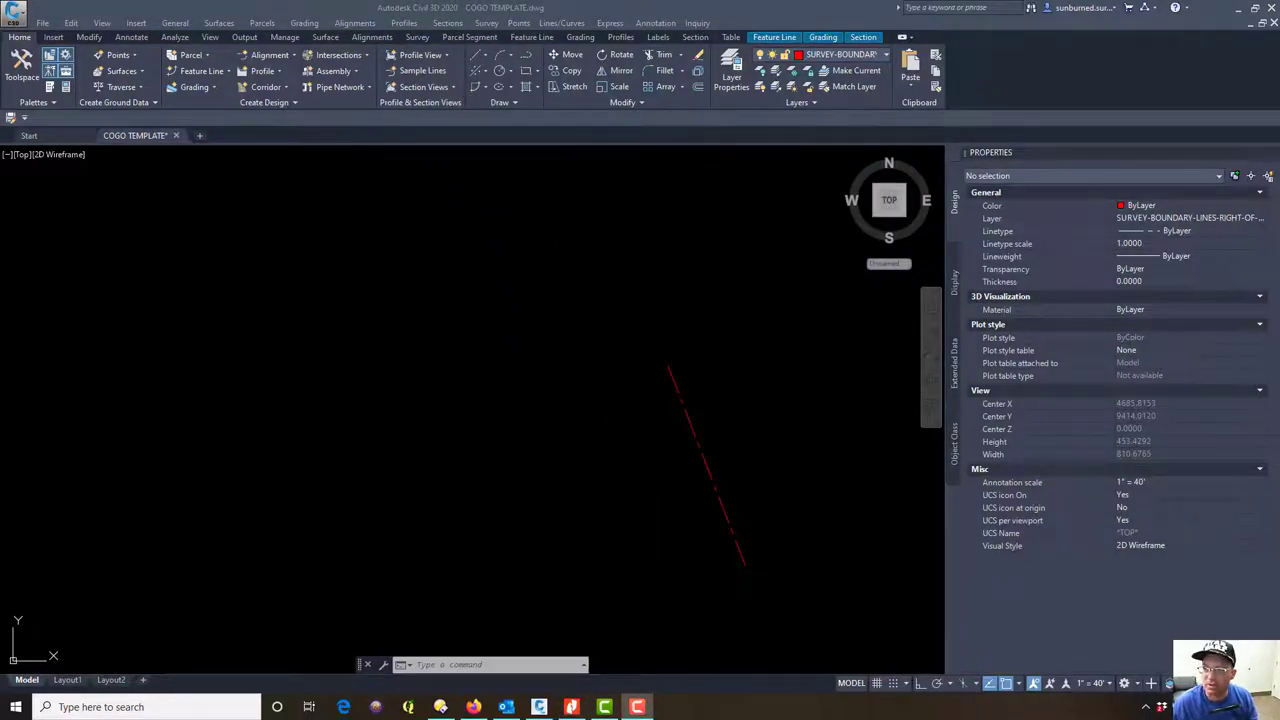
pyautogui.hotkey('alt', 'Tab')
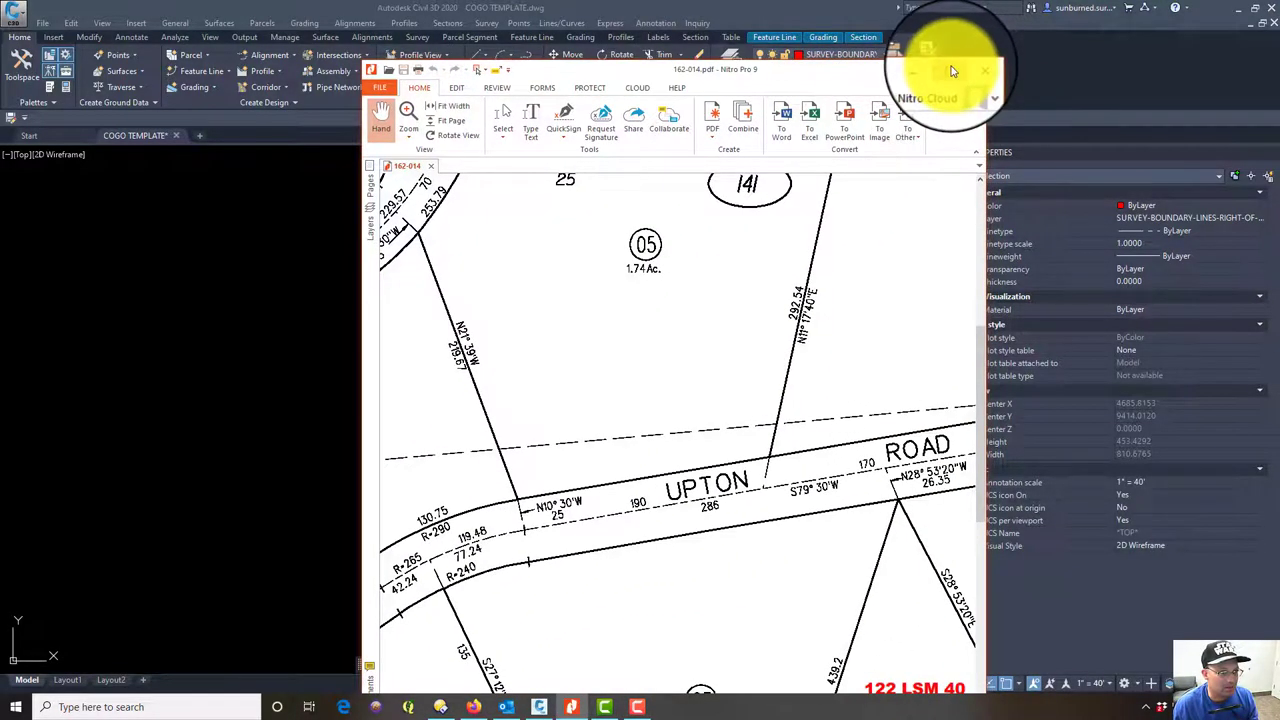
pyautogui.click(942, 69)
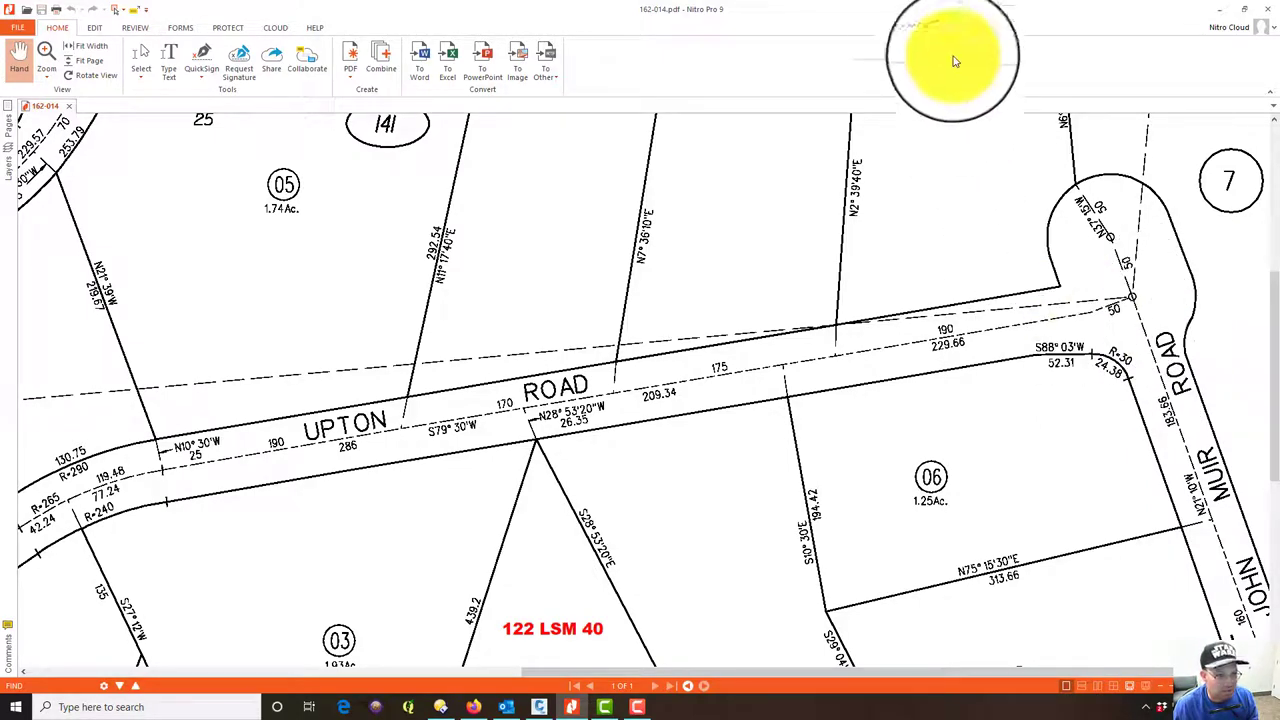
pyautogui.moveTo(937, 11); pyautogui.dragTo(930, 0)
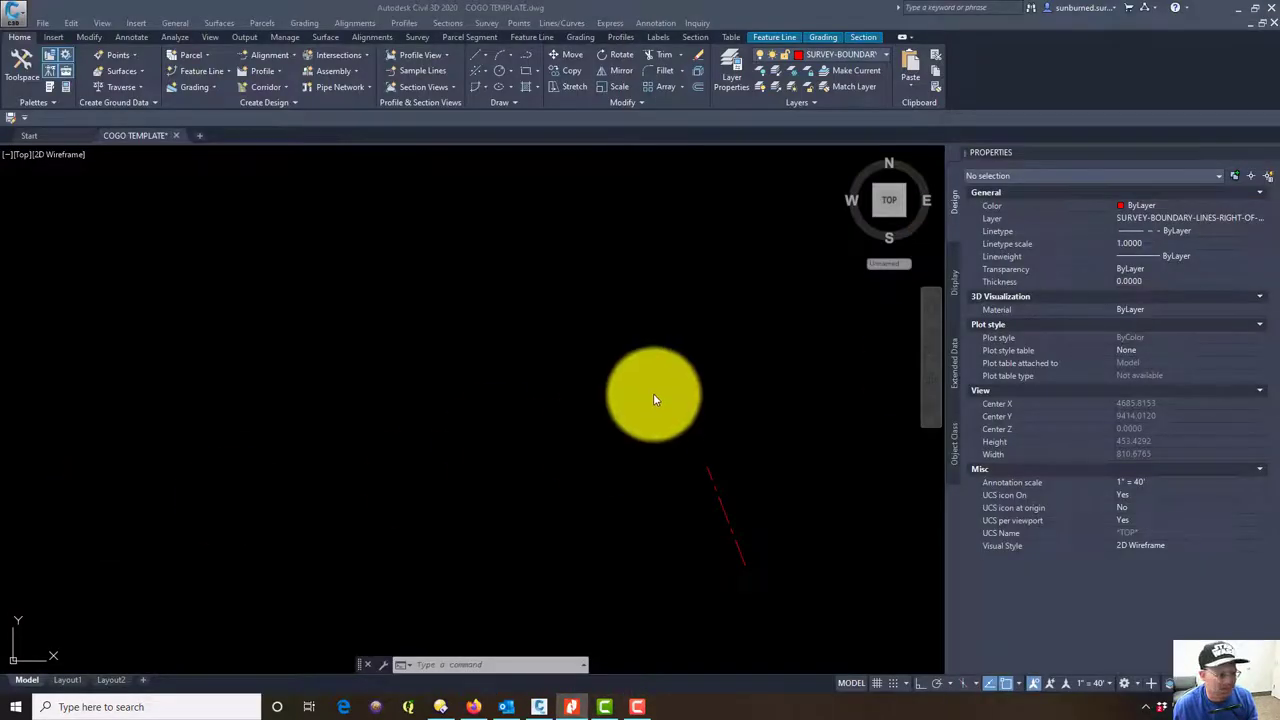
# Draw a line from a point west of the John Muir Road line perpendicular to that line
pyautogui.write('l')
pyautogui.press('Return')
pyautogui.click(640, 531)
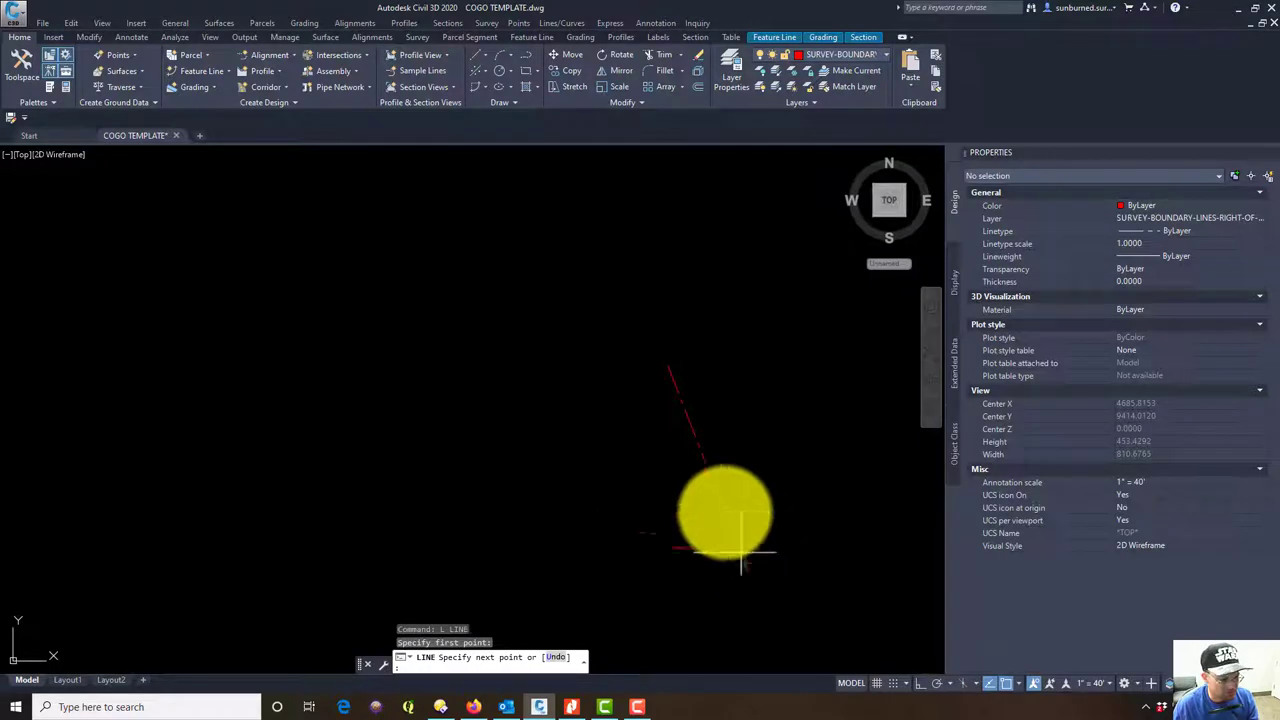
pyautogui.write('per')
pyautogui.press('Return')
pyautogui.click(713, 521)
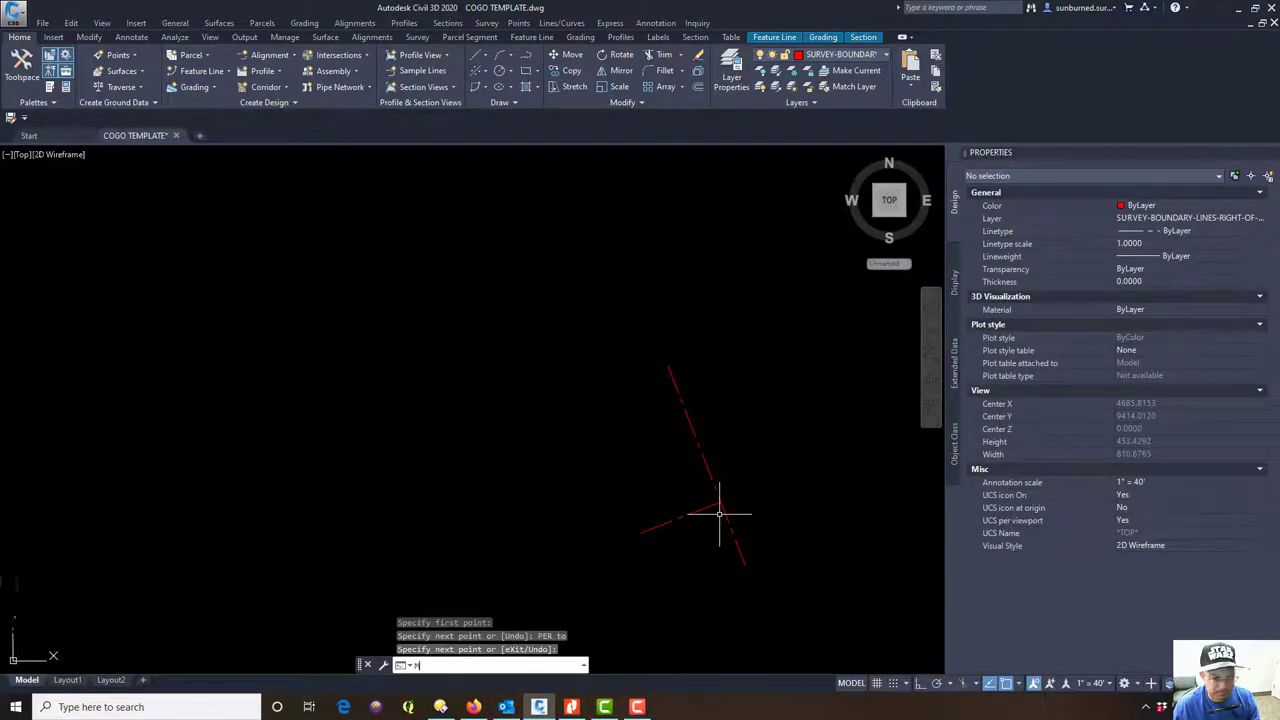
# Move the perpendicular line from its east endpoint to the north end of the John Muir Road line
pyautogui.press('Return')
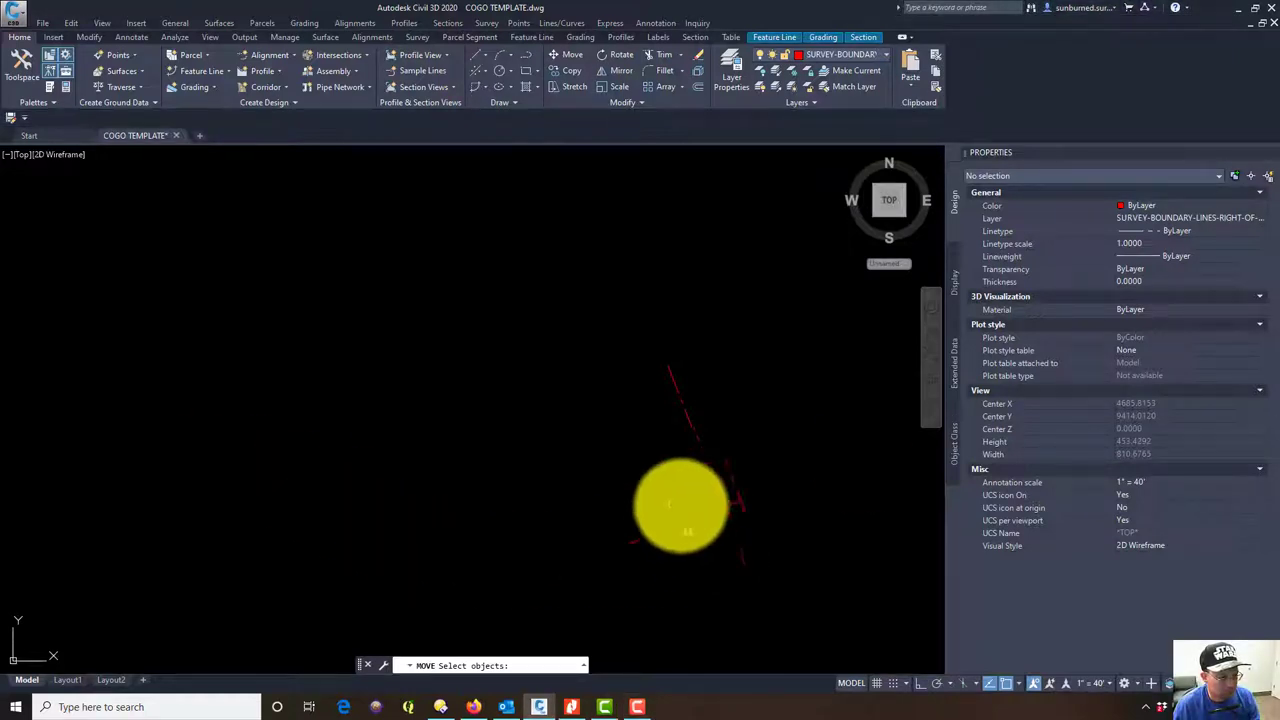
pyautogui.press('Return')
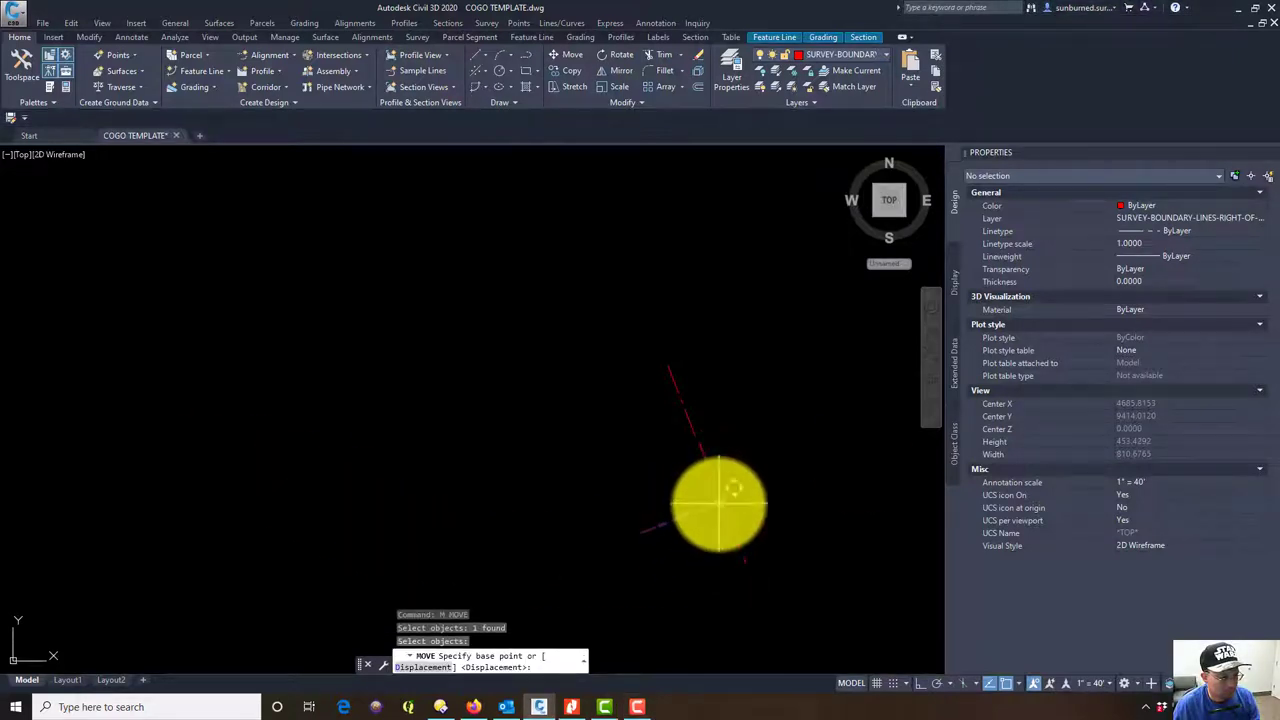
pyautogui.click(720, 502)
pyautogui.click(669, 366)
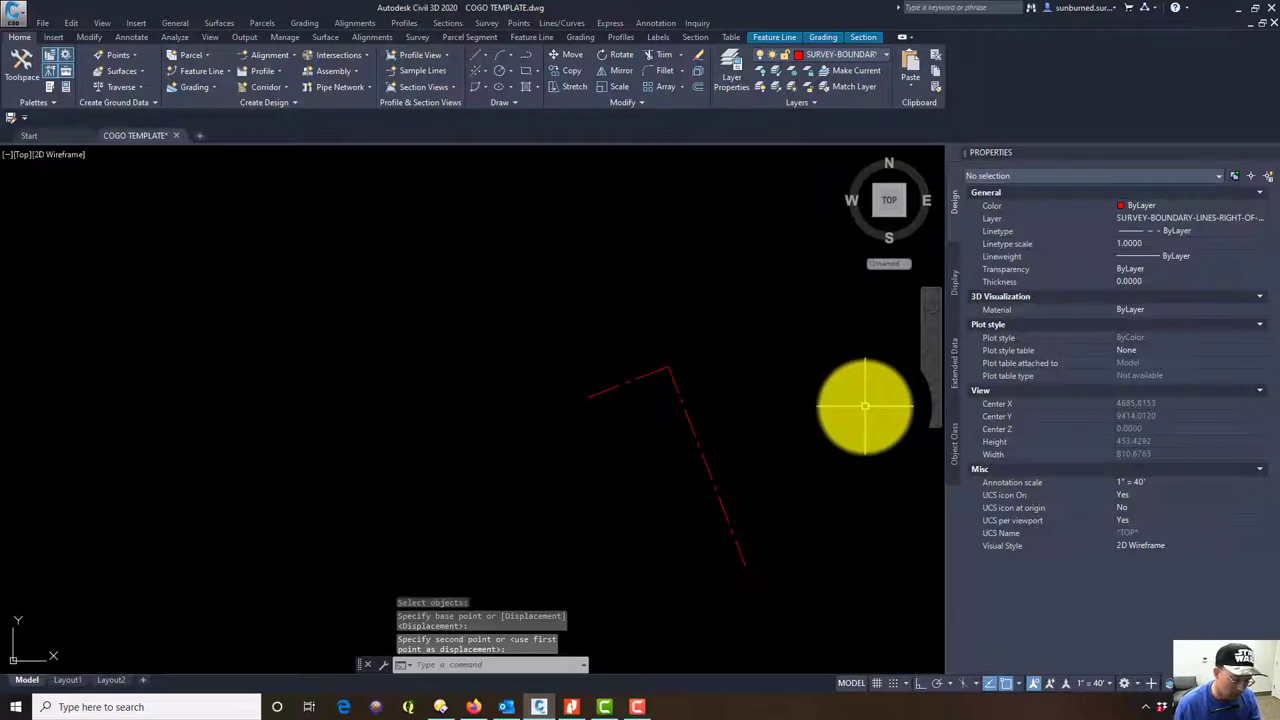
# Lengthen the perpendicular line to a total length of 50.0, changing its free west end
pyautogui.write('LENGTHEN')
pyautogui.press('Return')
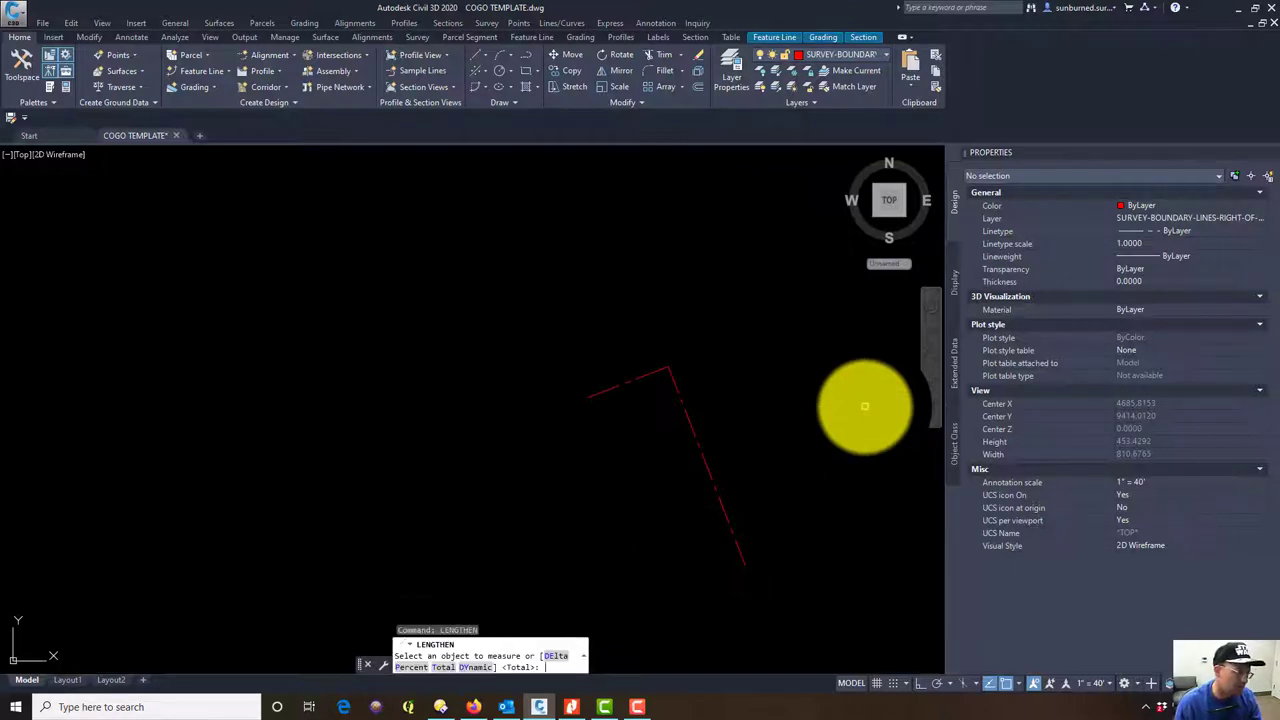
pyautogui.click(651, 371)
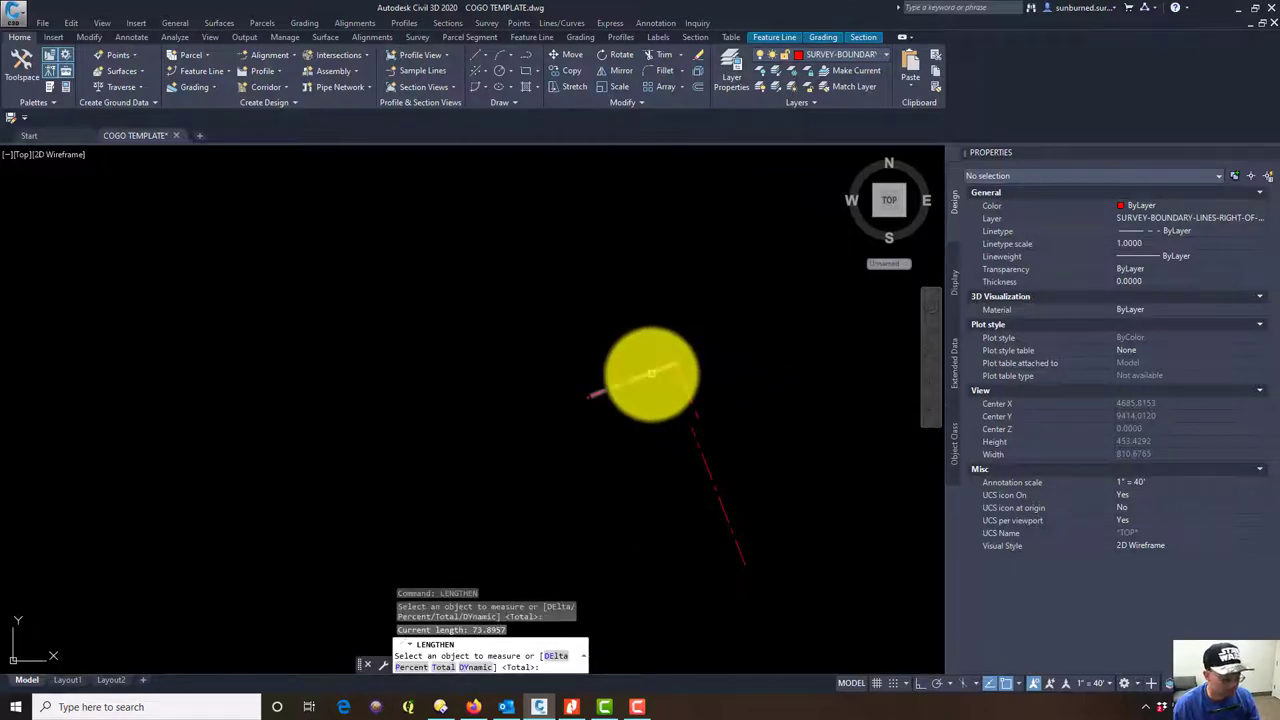
pyautogui.write('T')
pyautogui.press('Return')
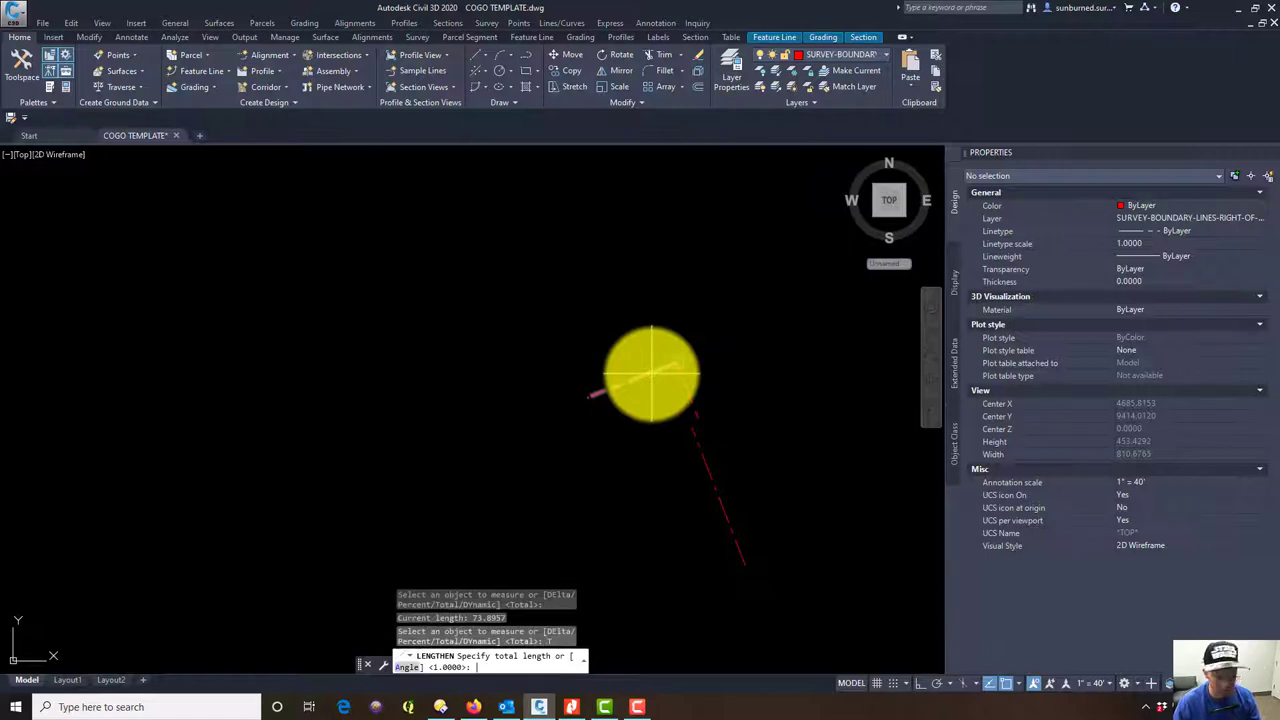
pyautogui.write('50.0')
pyautogui.press('Return')
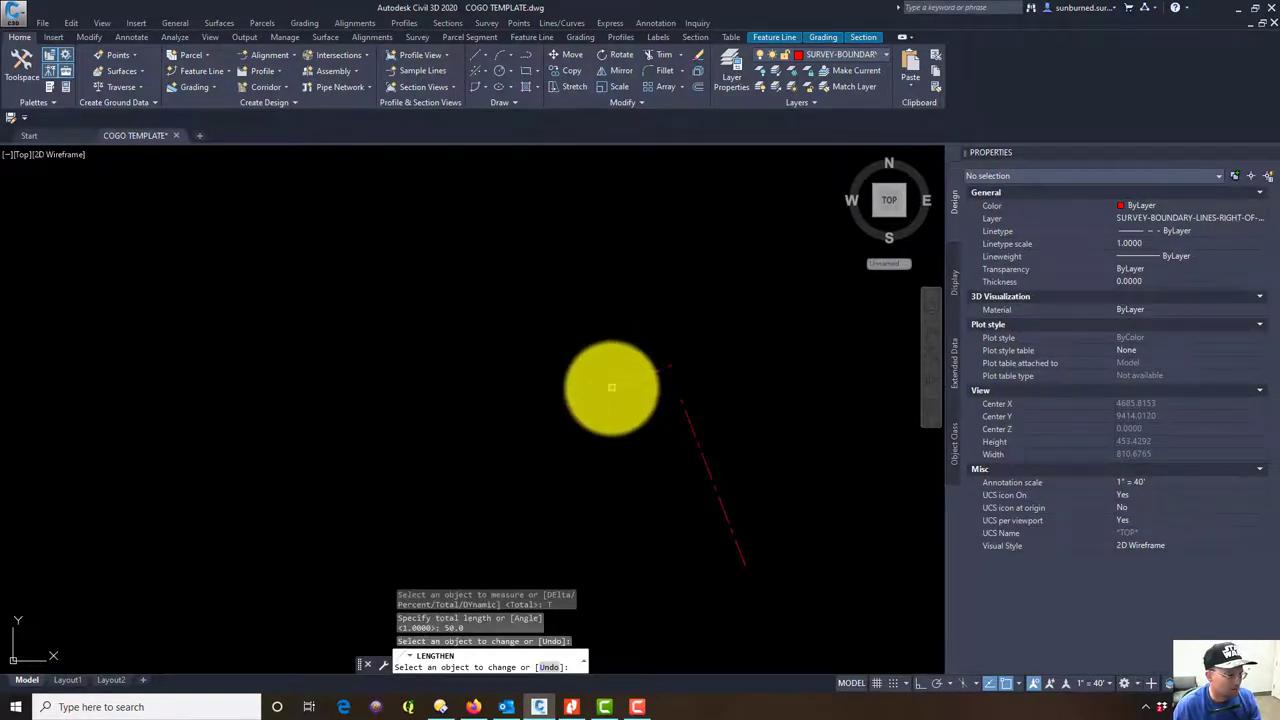
pyautogui.press('Escape')
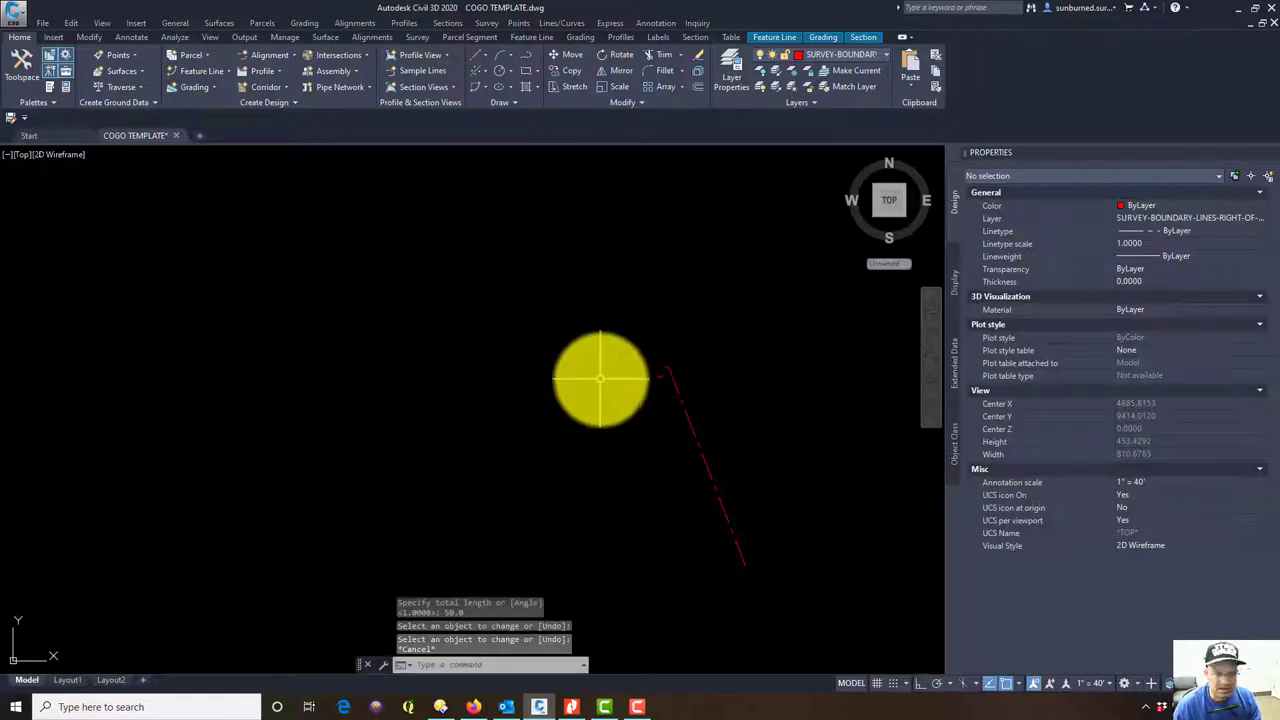
# Consult the parcel map in Nitro Pro and draw a line by bearing from the short line's west end: quadrant 3, bearing 79.30, distance 229.66
pyautogui.hotkey('alt', 'Tab')
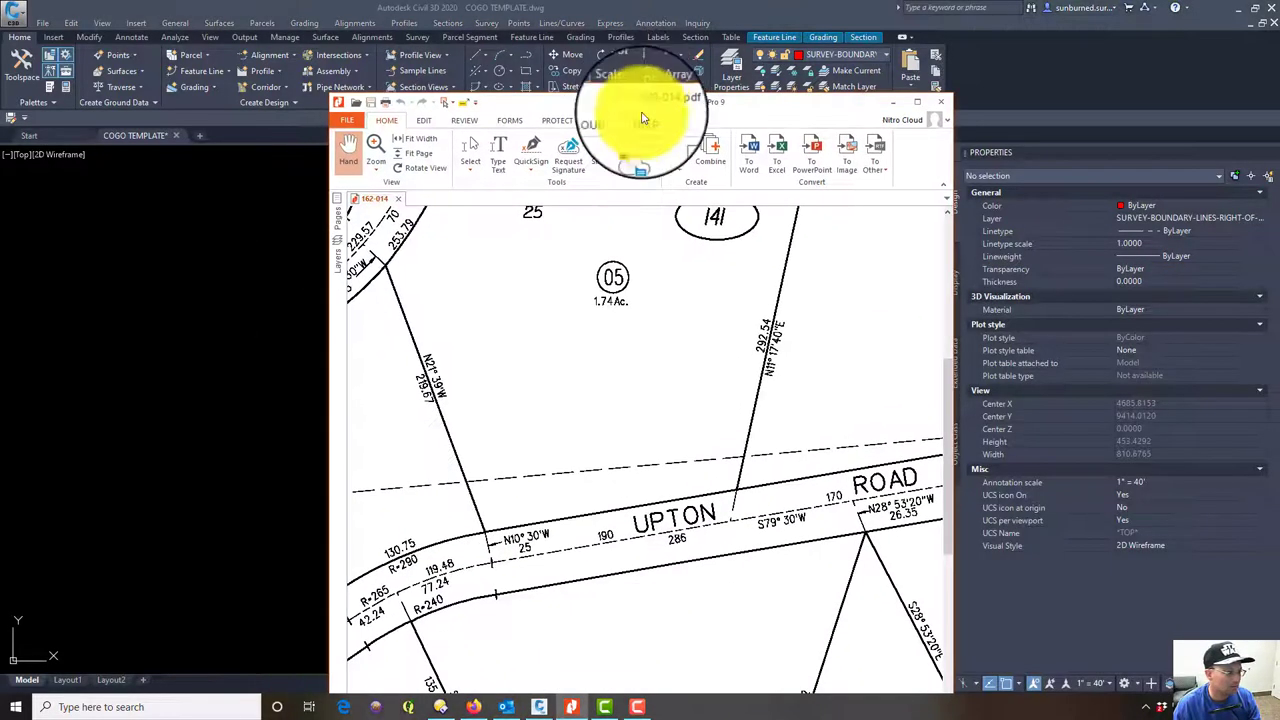
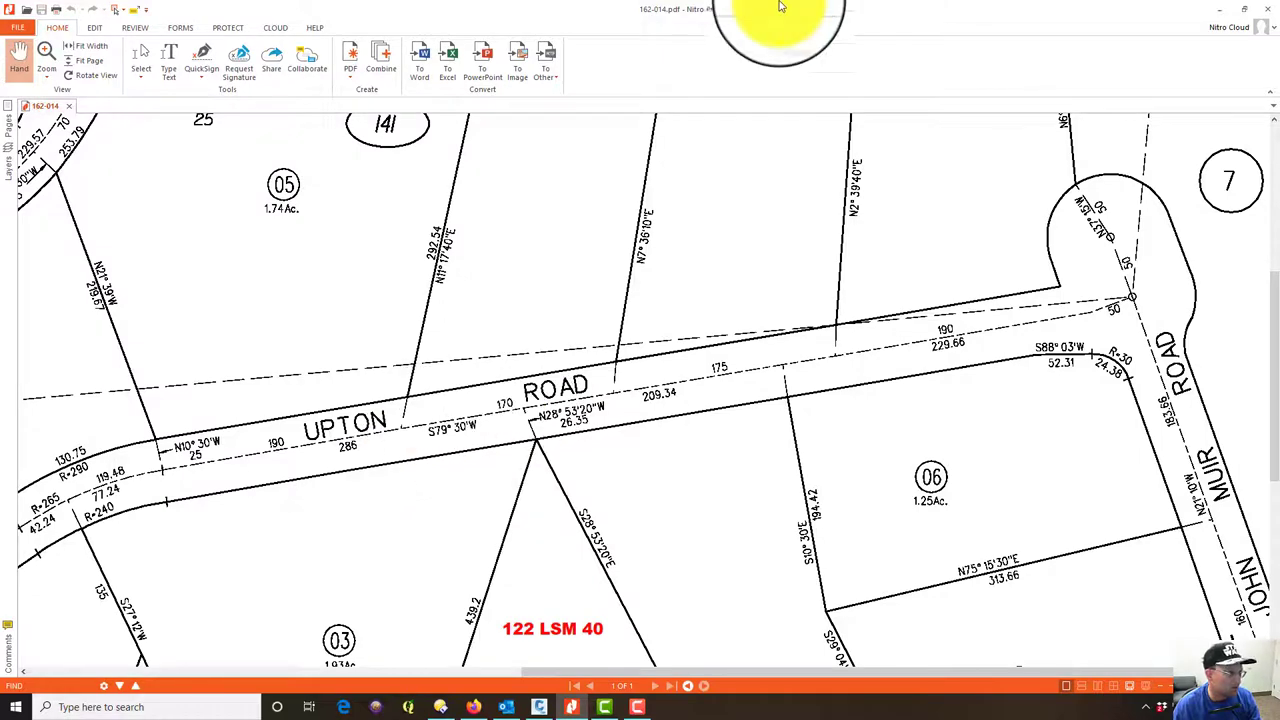
pyautogui.hotkey('alt', 'Tab')
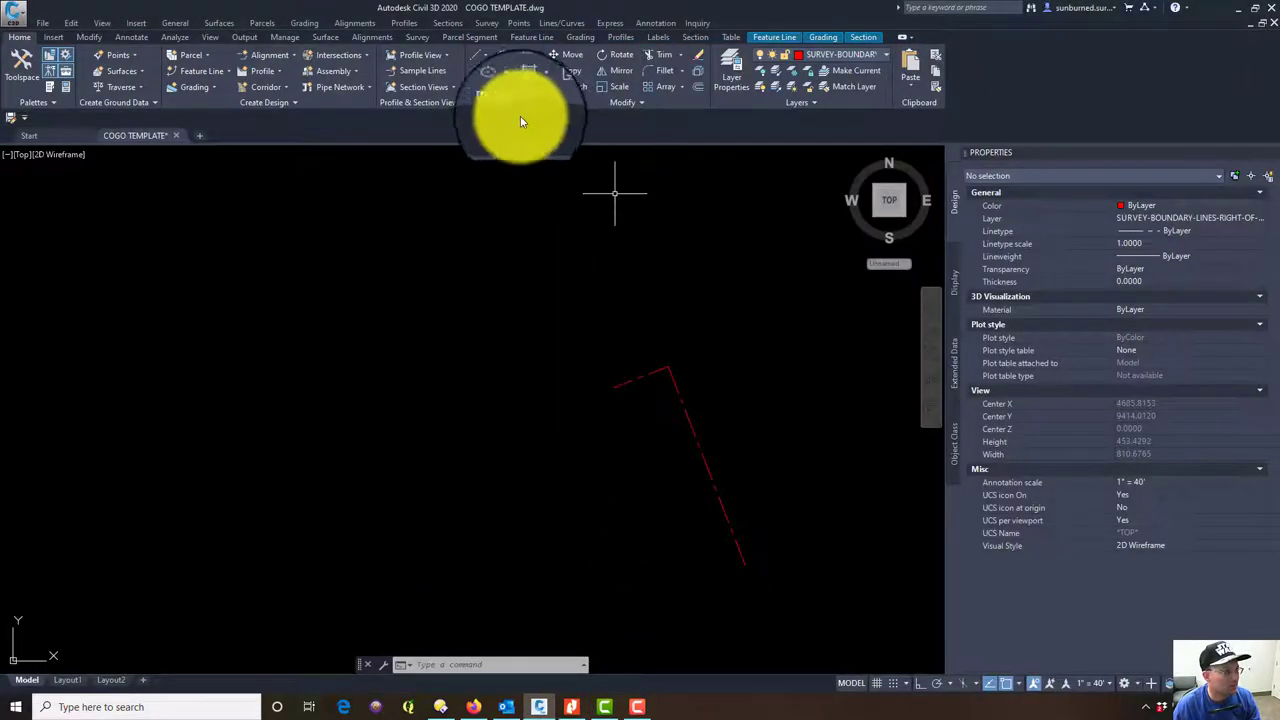
pyautogui.click(488, 57)
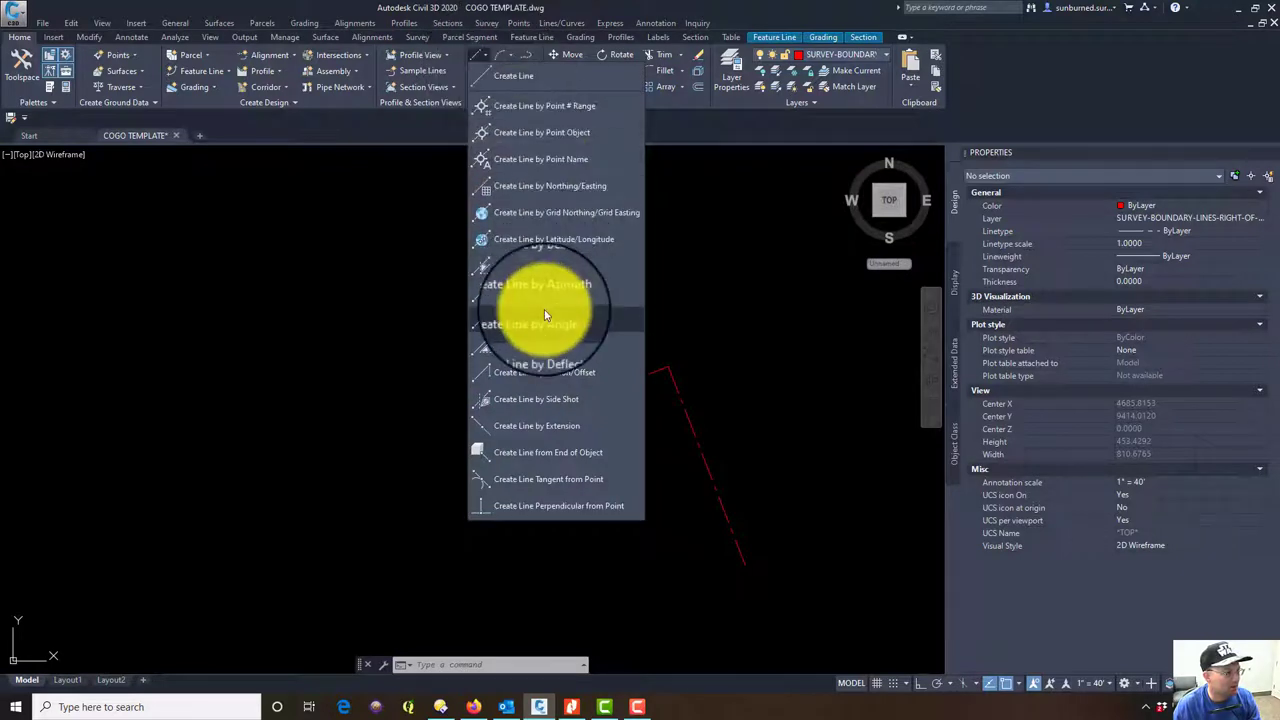
pyautogui.click(543, 268)
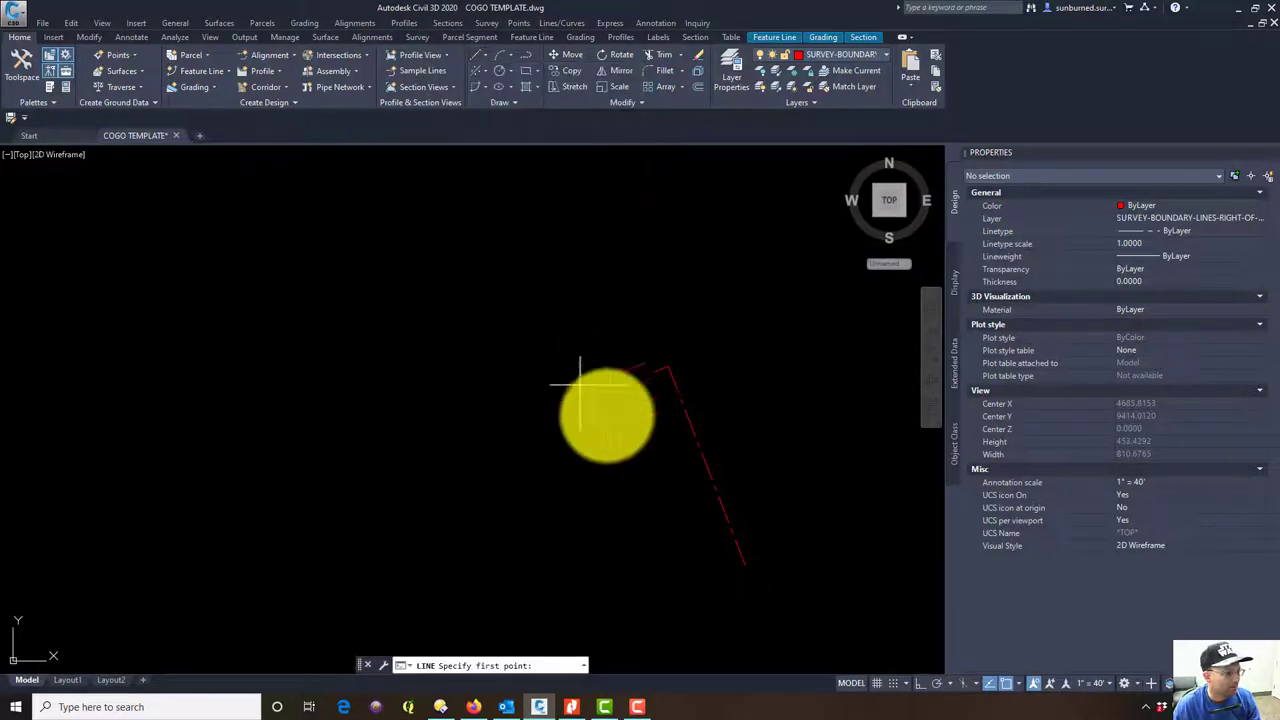
pyautogui.click(612, 386)
pyautogui.write("'BD")
pyautogui.press('Return')
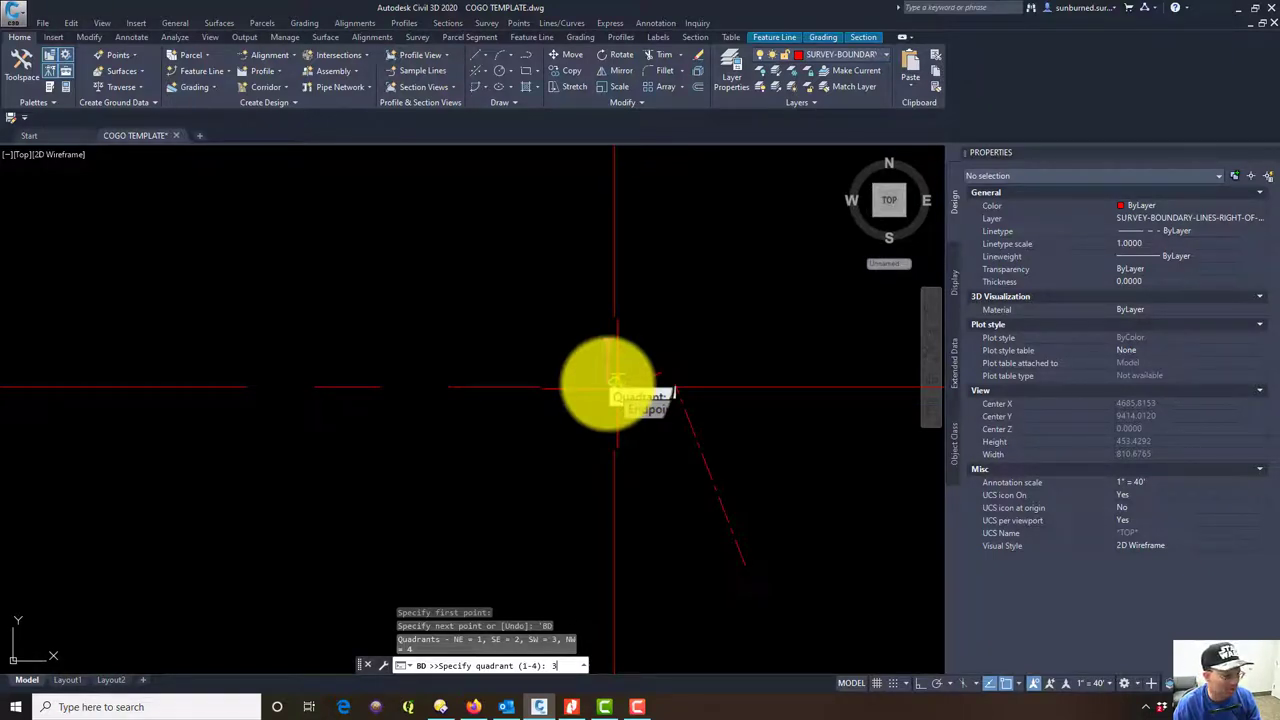
pyautogui.press('Return')
pyautogui.write('79.')
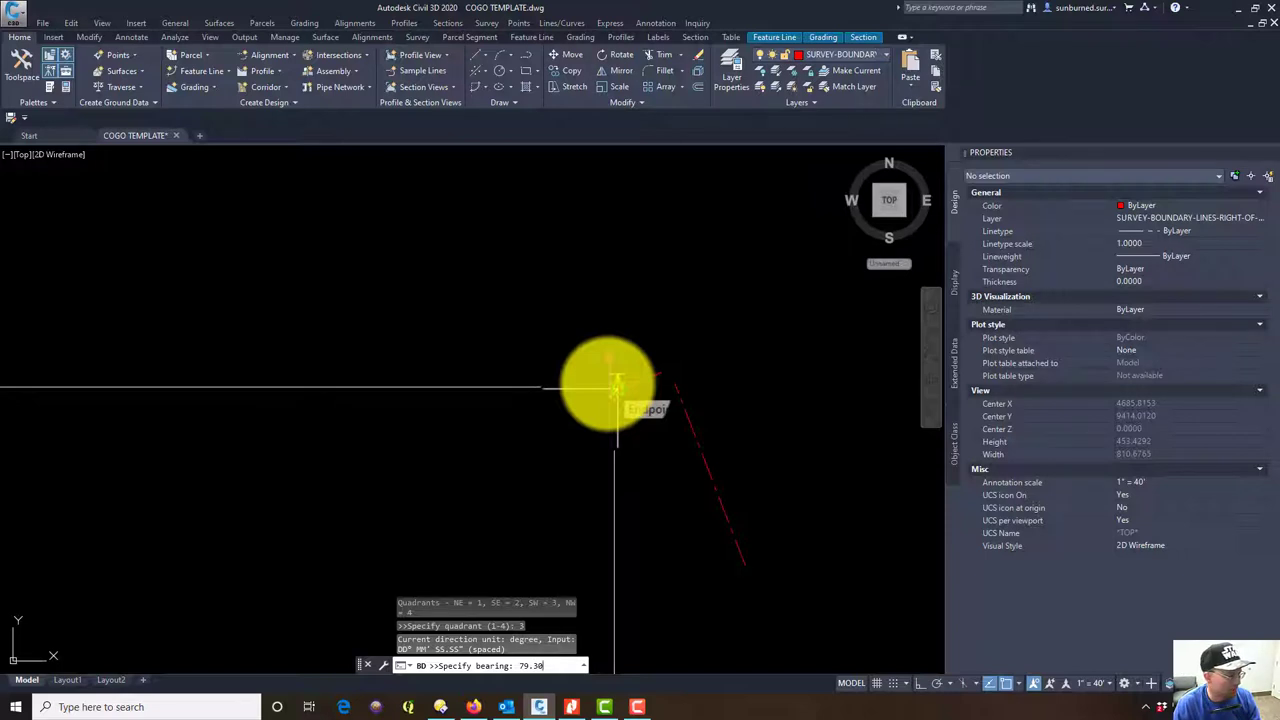
pyautogui.write('30')
pyautogui.press('Return')
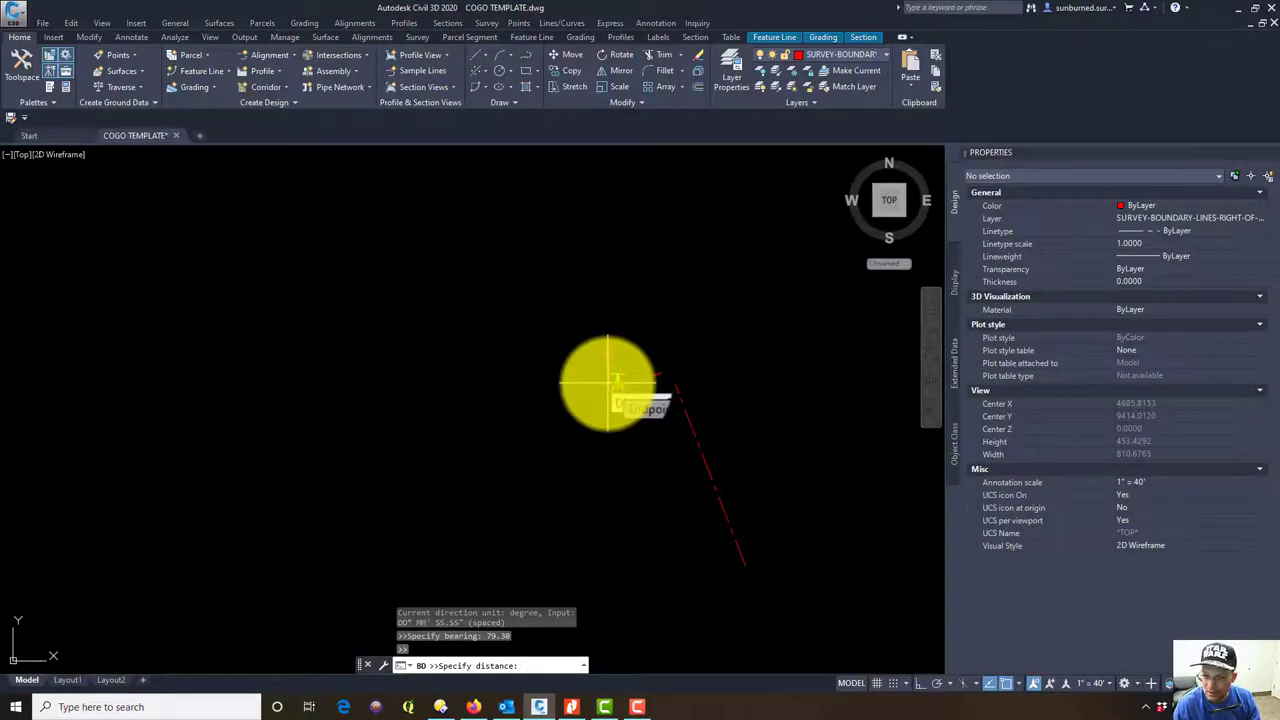
pyautogui.write('229.')
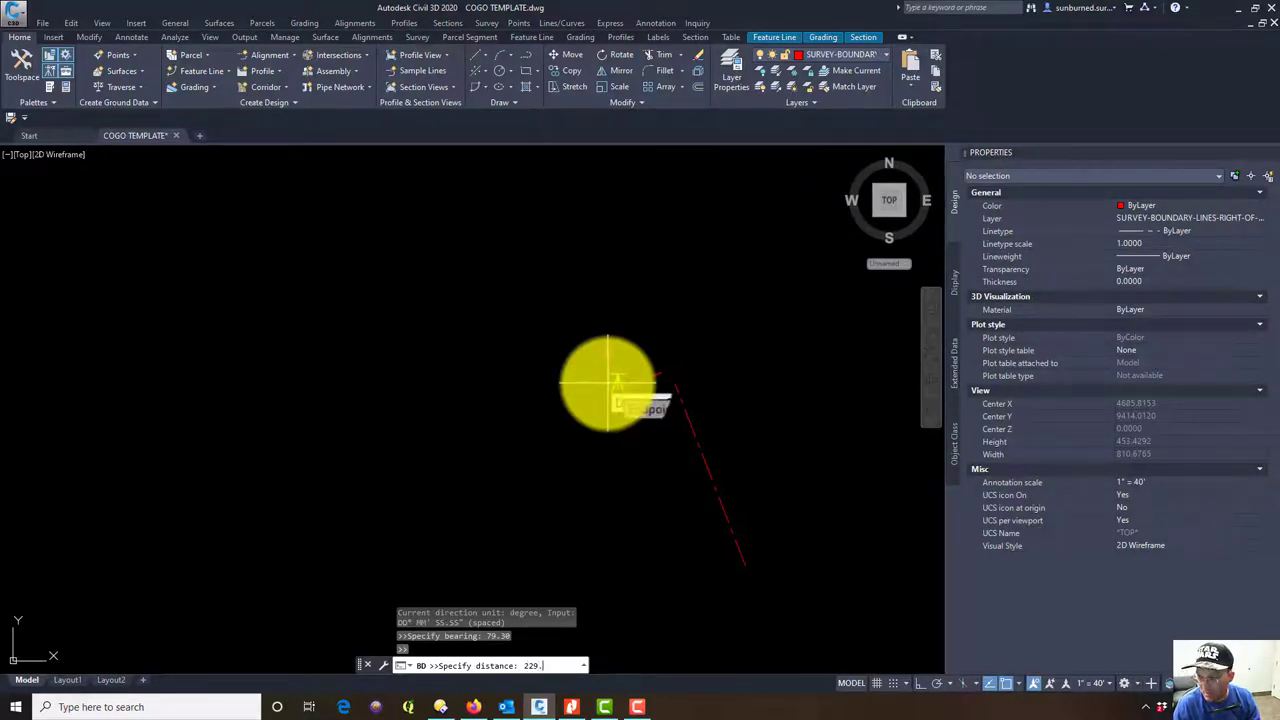
pyautogui.write('60')
pyautogui.press('Return')
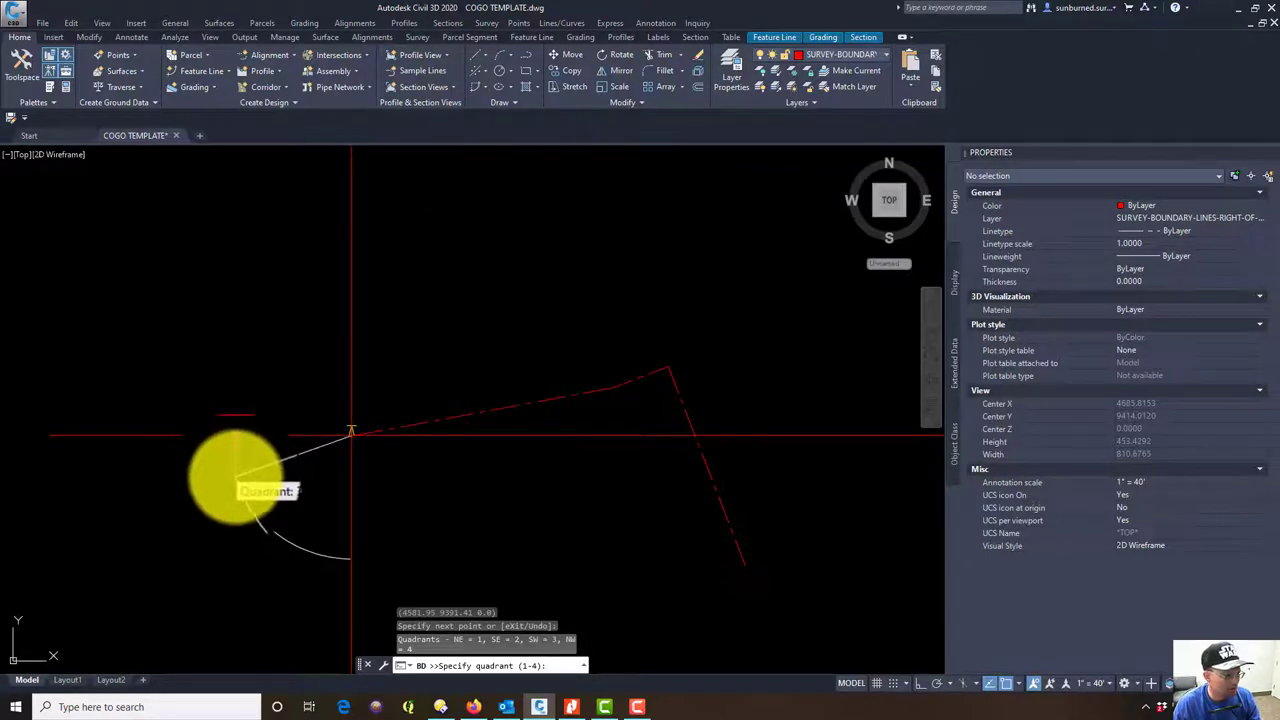
# Continue the Upton Road line by bearing and distance: quadrant 3, bearing 79.30, distance 209.34
pyautogui.press('Return')
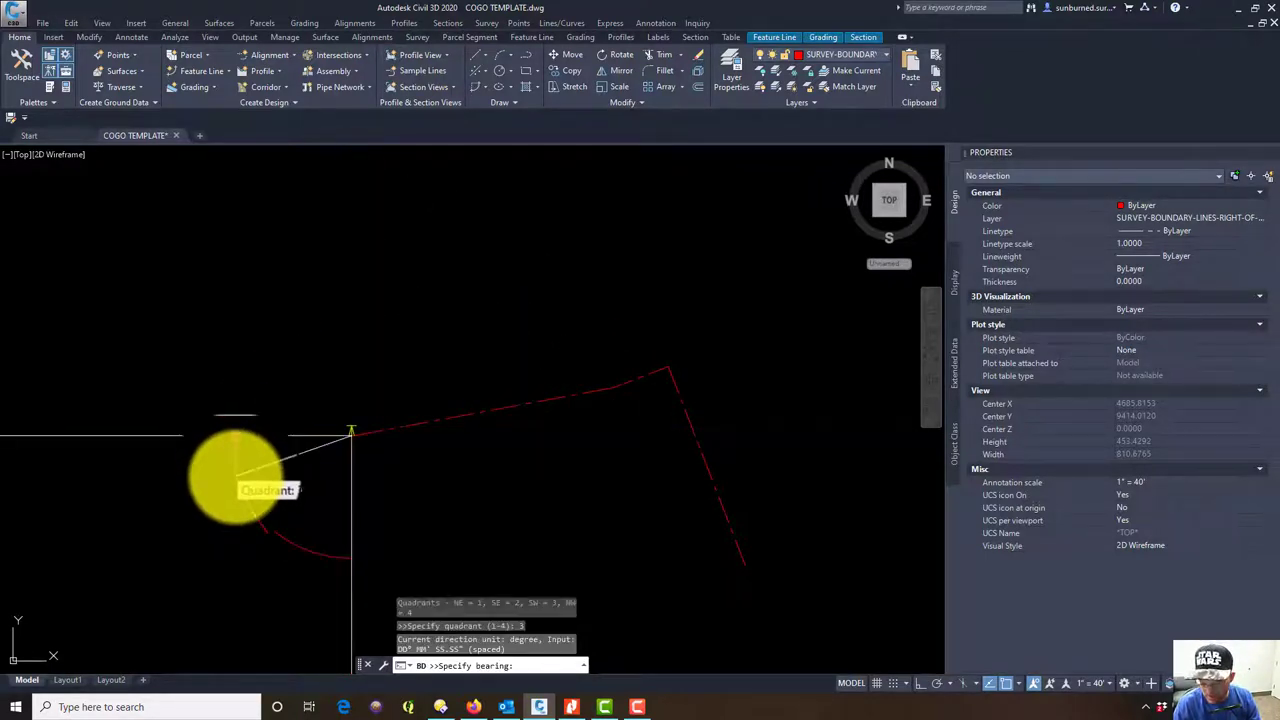
pyautogui.write('79.30')
pyautogui.press('Return')
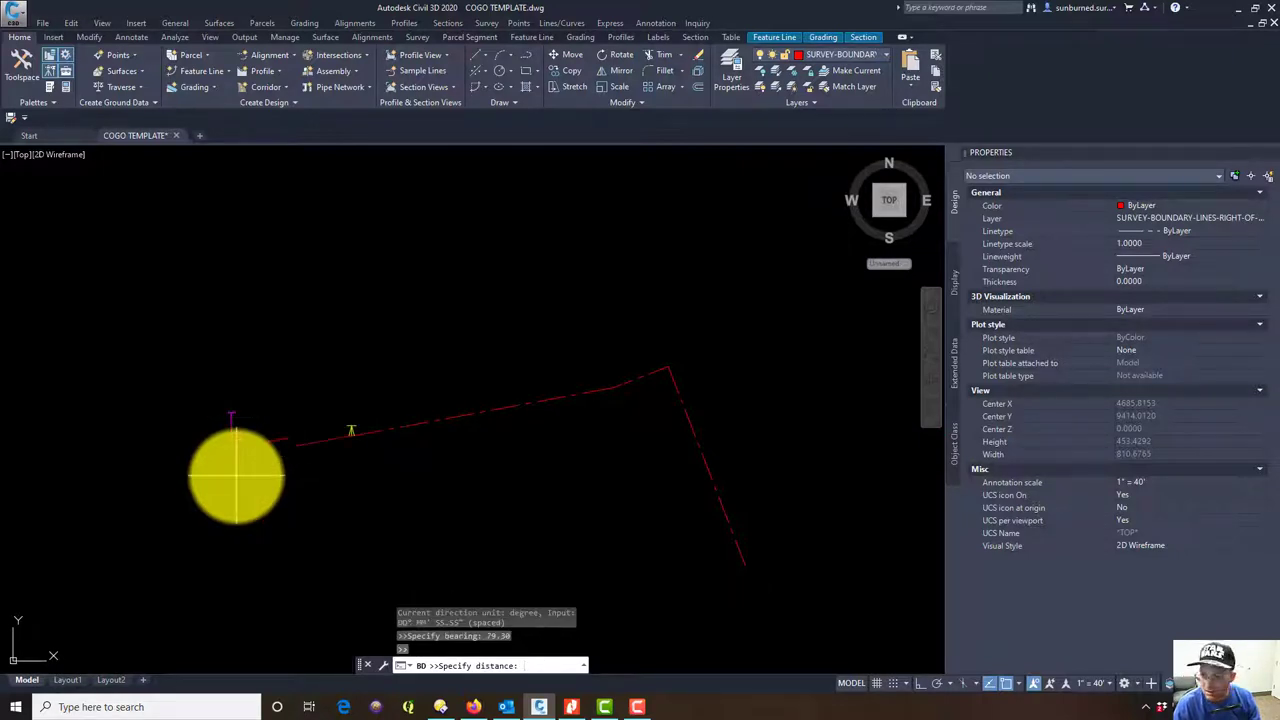
pyautogui.write('20')
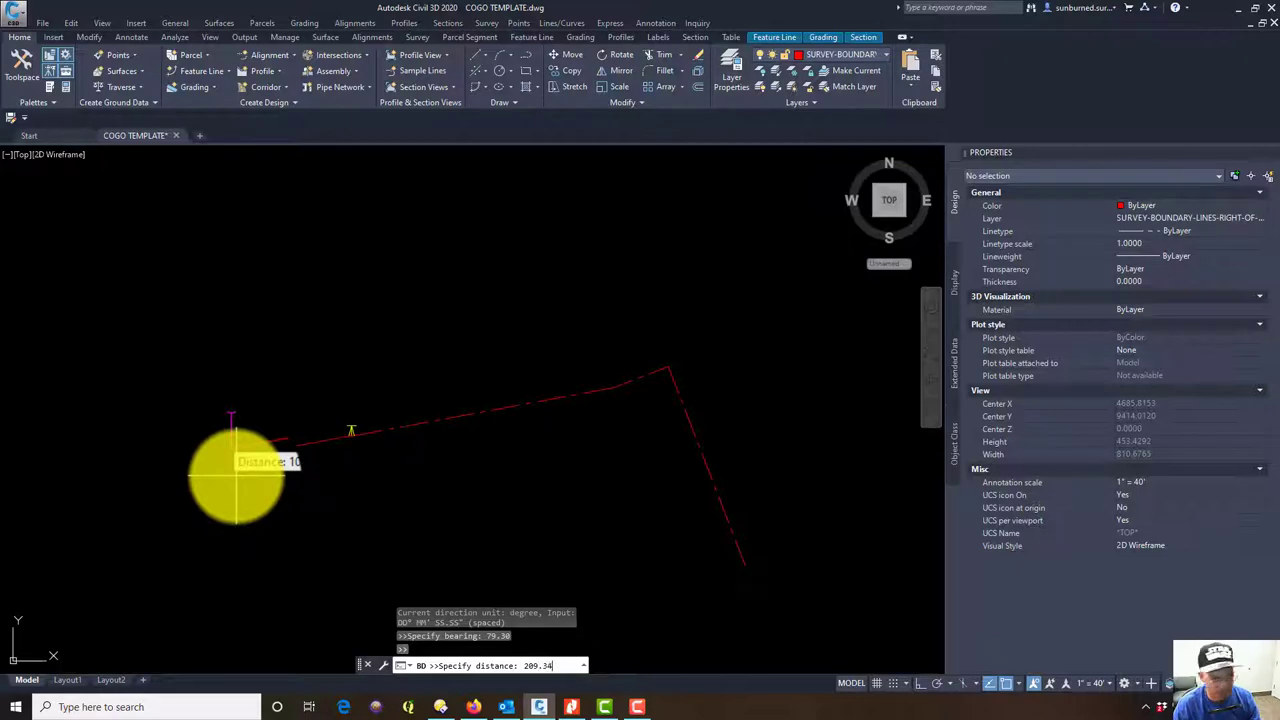
pyautogui.write('9.34')
pyautogui.press('Return')
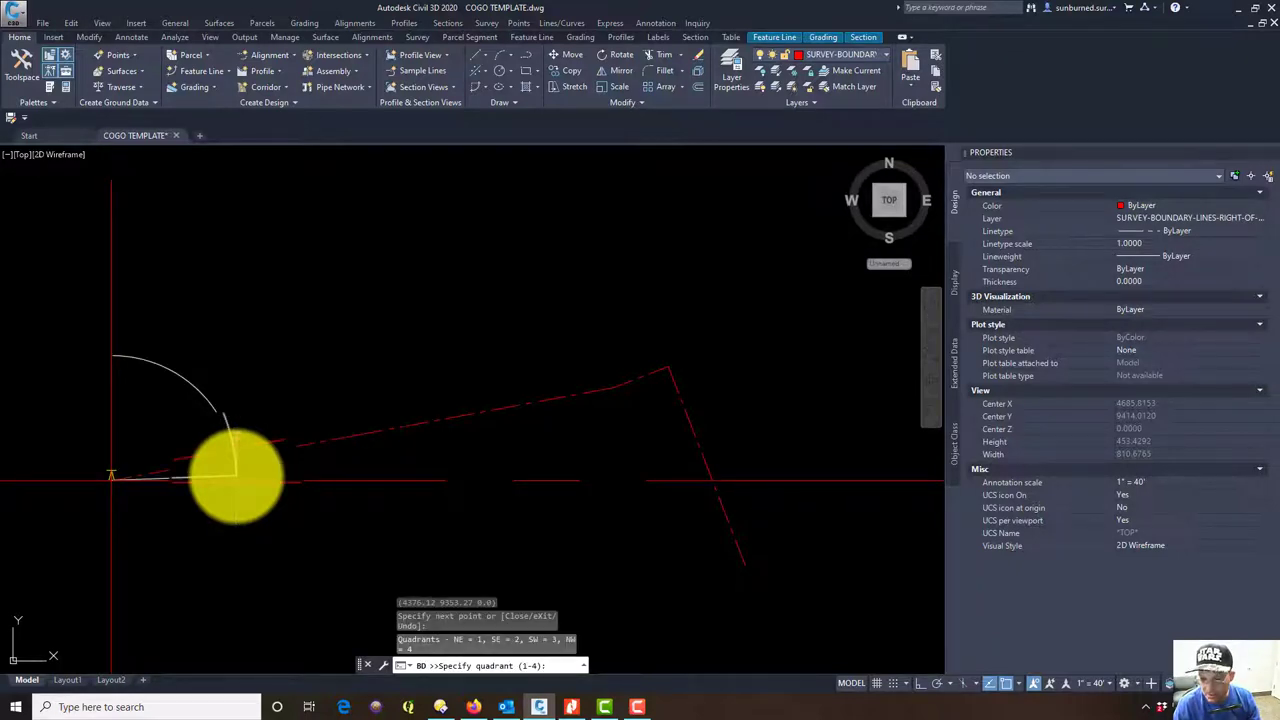
# Add a final Upton Road segment in quadrant 3 with bearing 79.30 and distance 286, and finish the line
pyautogui.write('3')
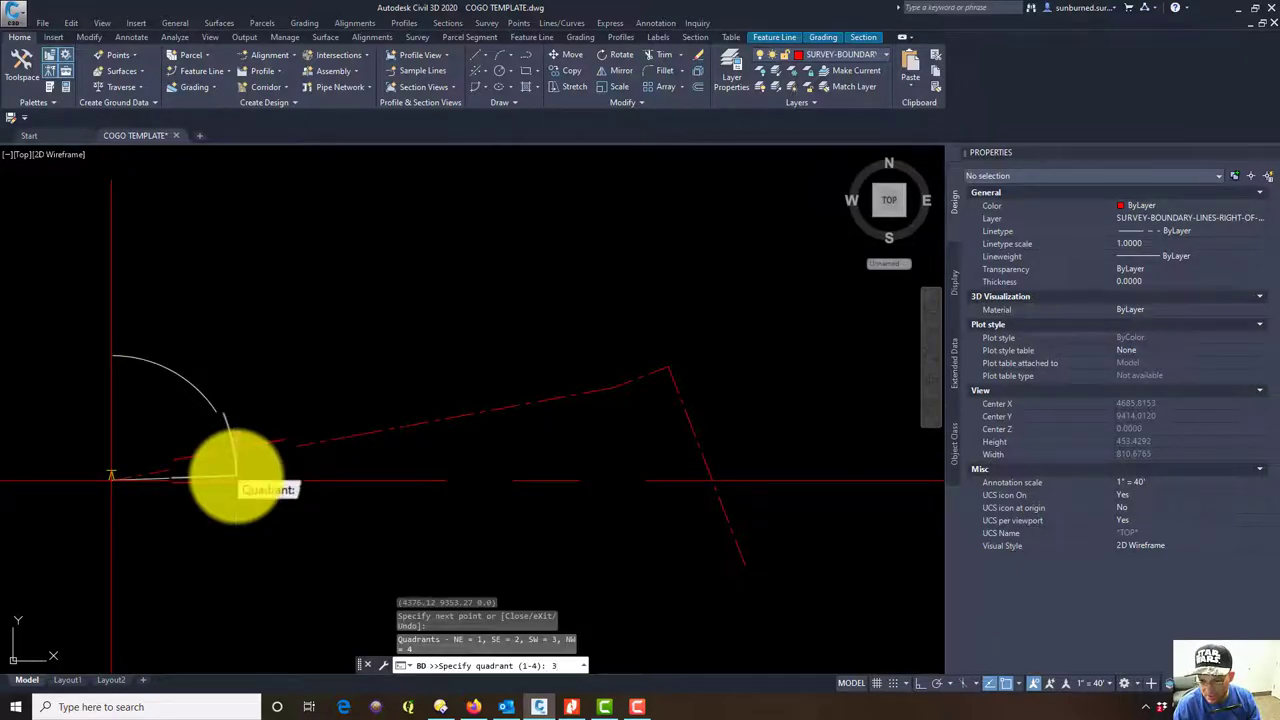
pyautogui.press('Return')
pyautogui.press('Return')
pyautogui.write('28')
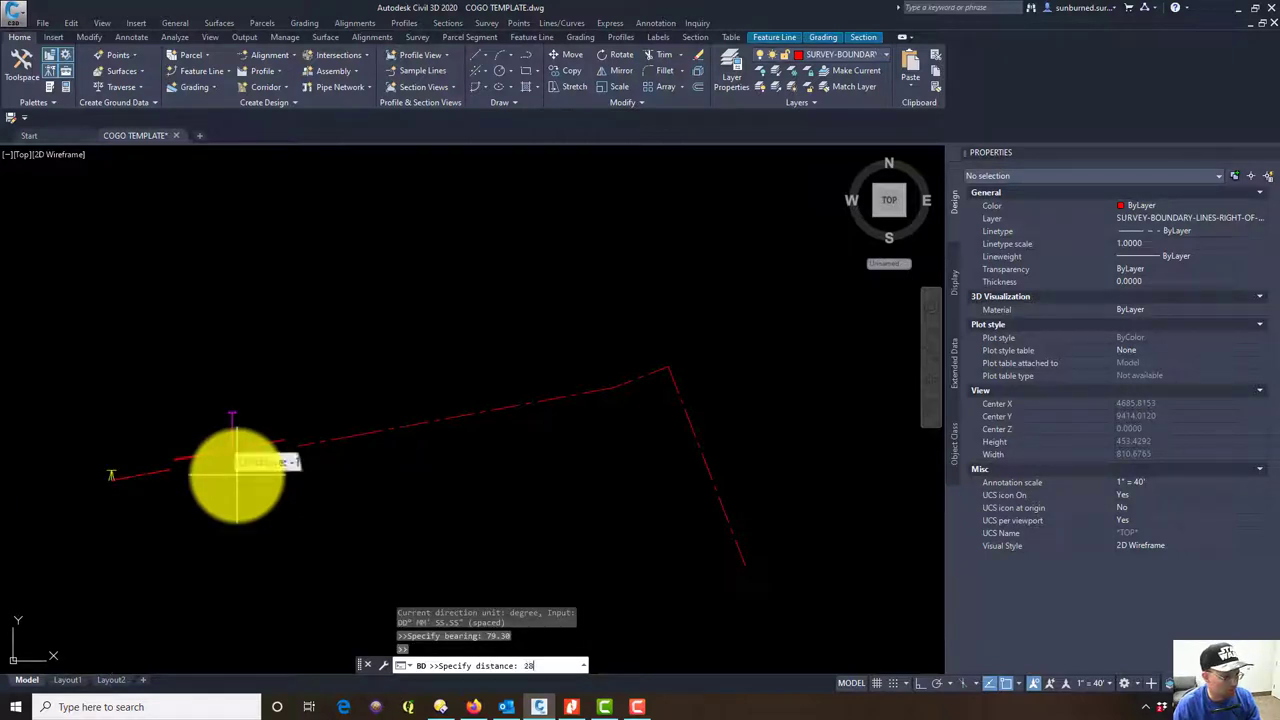
pyautogui.write('00')
pyautogui.press('Return')
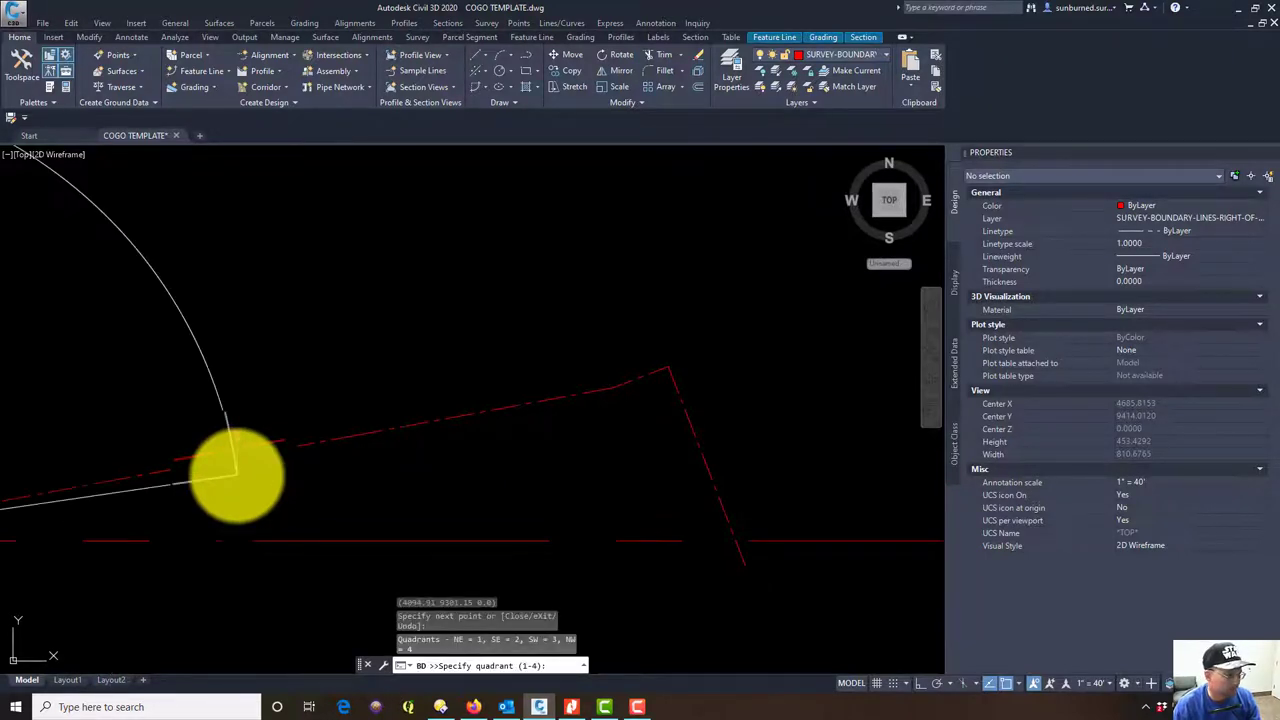
pyautogui.scroll(-5, 540, 441)
pyautogui.moveTo(427, 472); pyautogui.dragTo(1279, 325, button='middle')
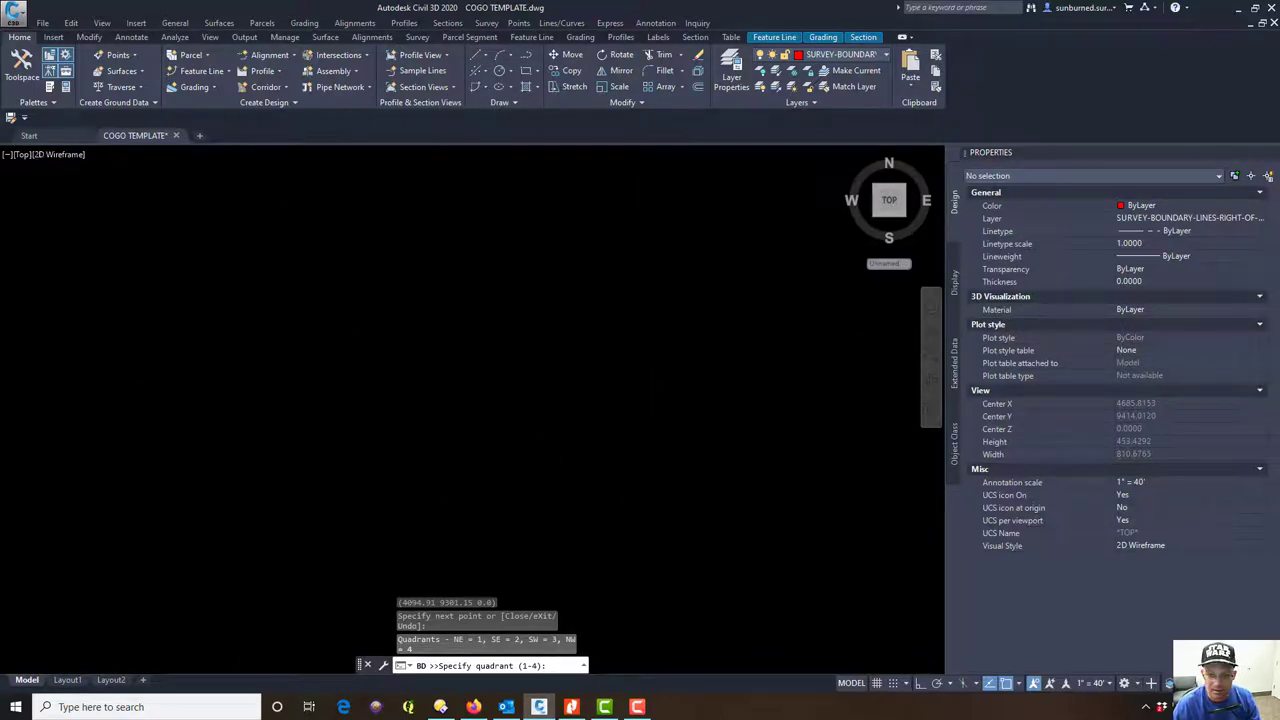
pyautogui.moveTo(708, 456)
pyautogui.mouseDown(button='middle')
pyautogui.moveTo(106, 554)
pyautogui.moveTo(1, 522)
pyautogui.mouseUp(button='middle')
pyautogui.scroll(-2, 1, 522)
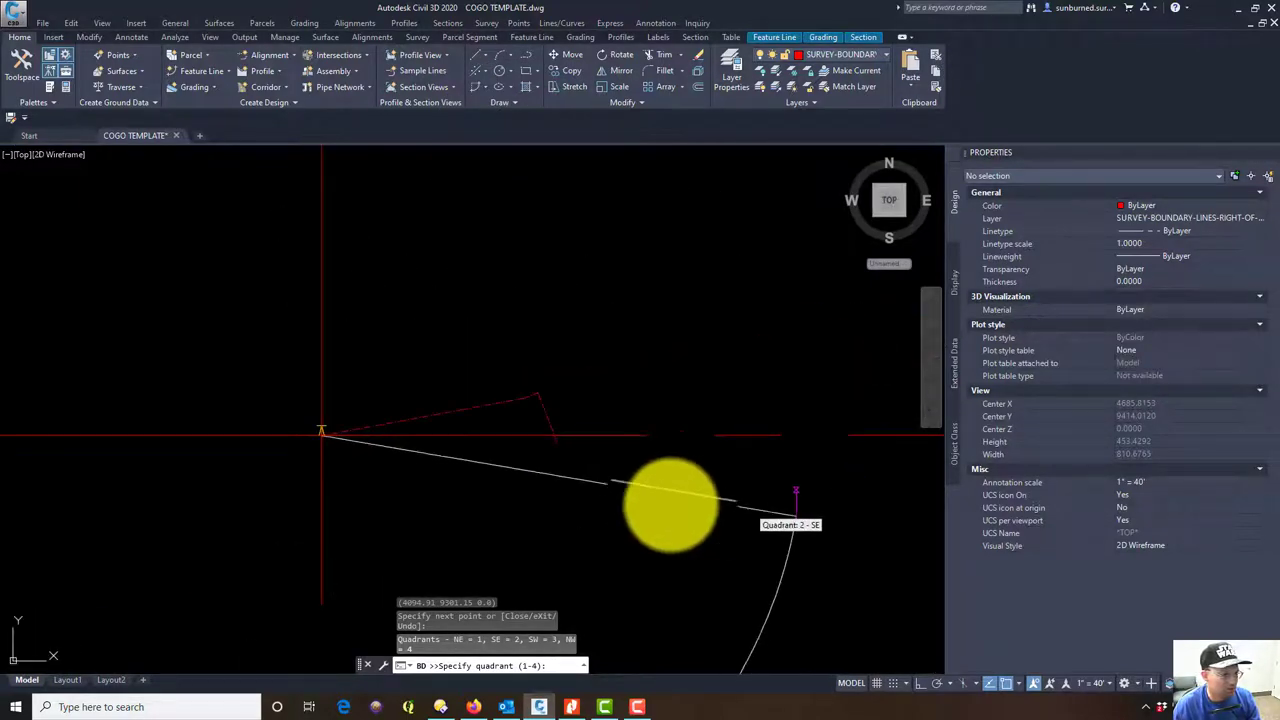
pyautogui.press('Escape')
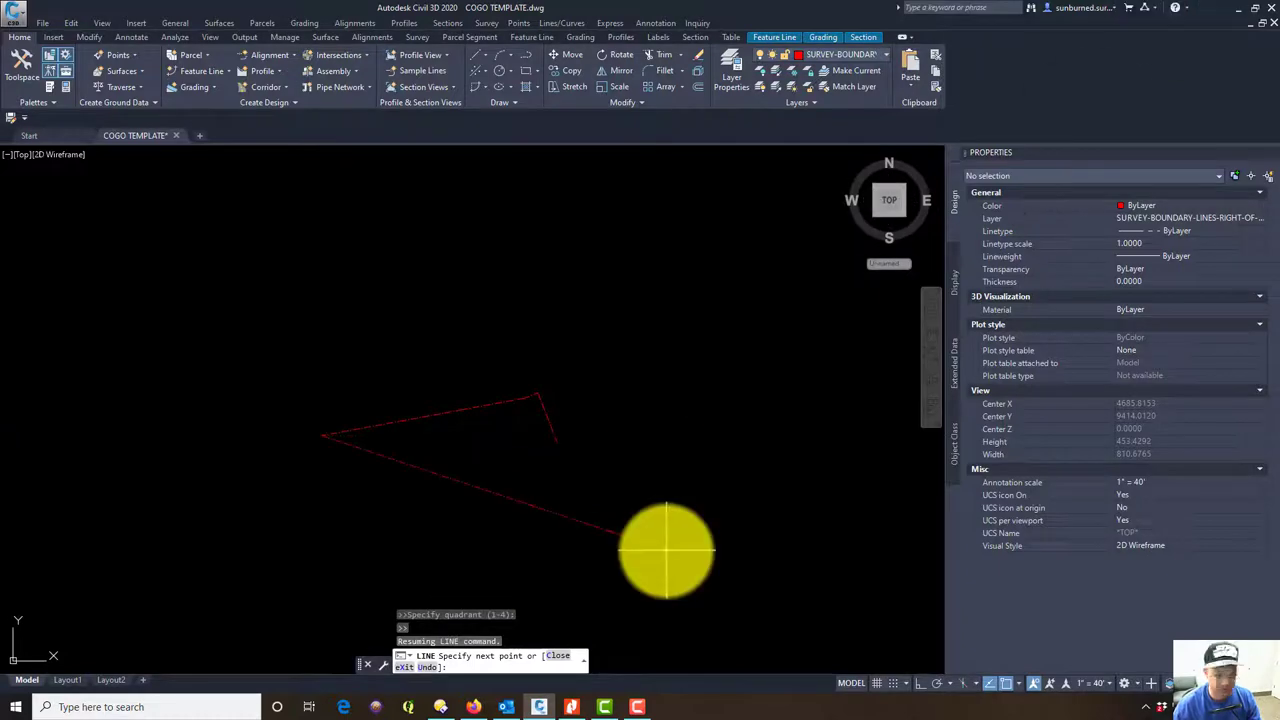
pyautogui.press('Return')
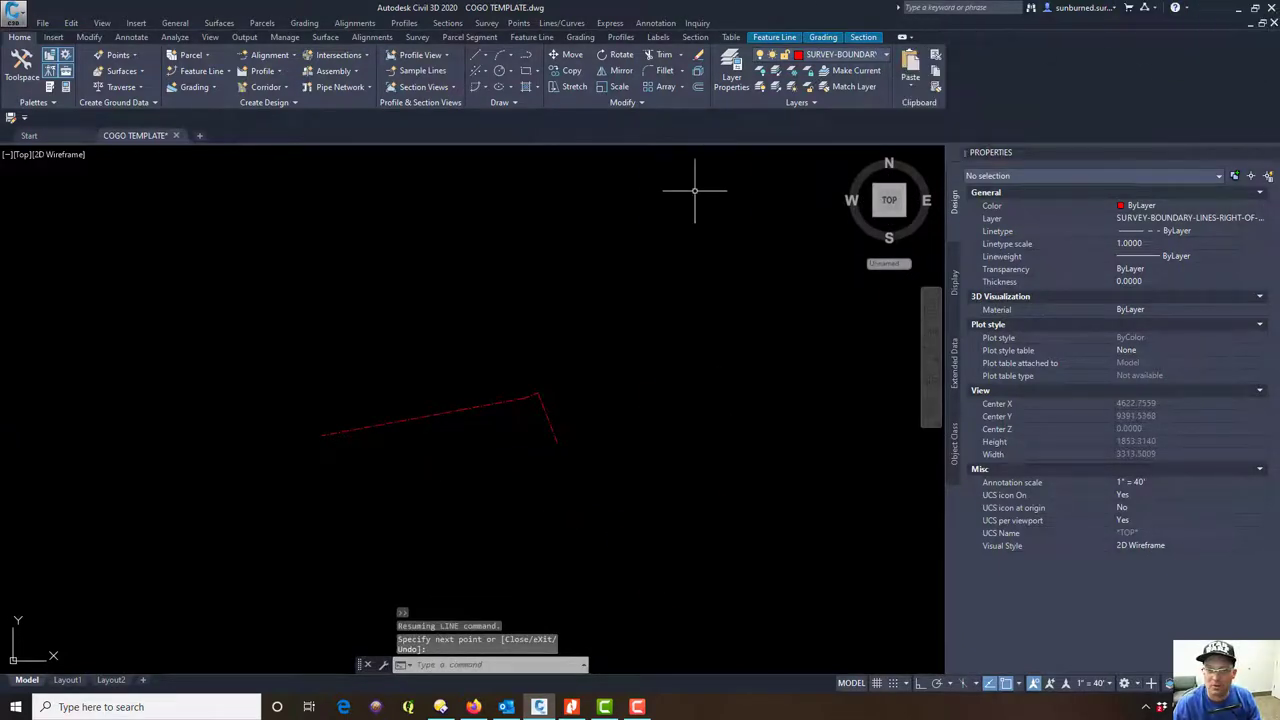
# Consult the parcel map in Nitro Pro and draw a curve from the Upton Road line's west end with radius 276.4 and length 110.98
pyautogui.click(571, 707)
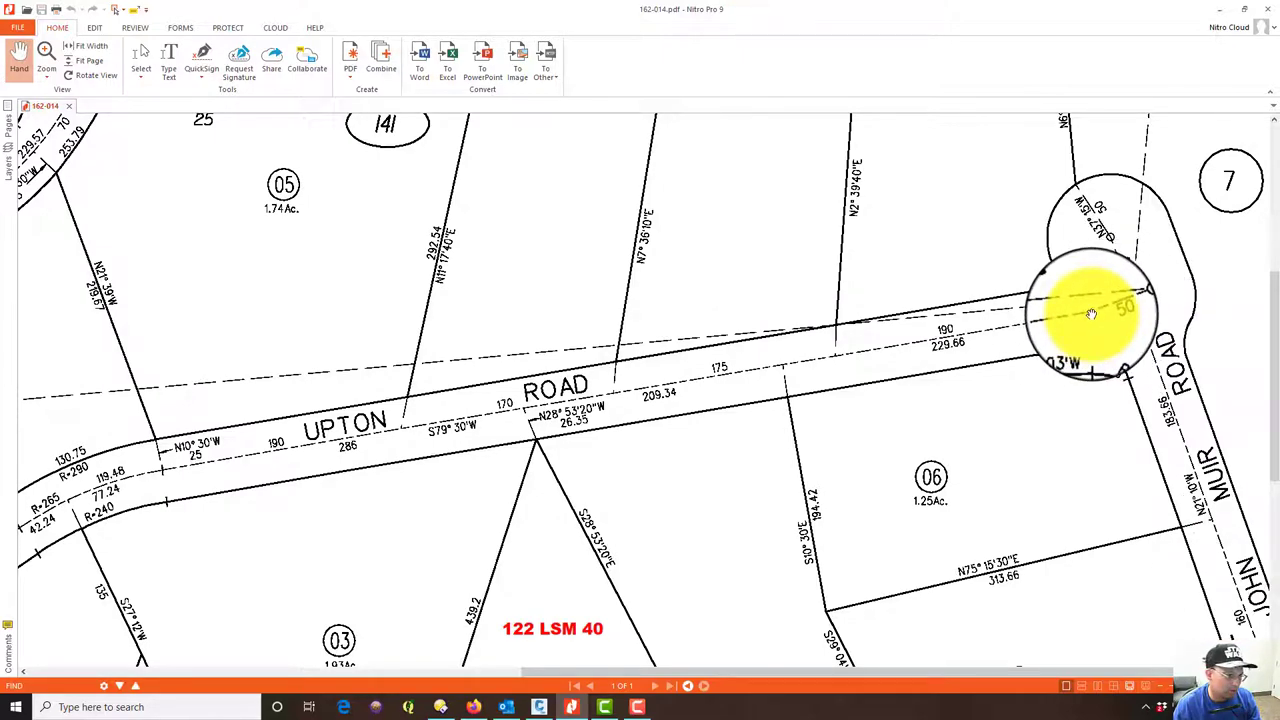
pyautogui.moveTo(206, 457); pyautogui.dragTo(1262, 216)
pyautogui.moveTo(1043, 229); pyautogui.dragTo(1062, 352)
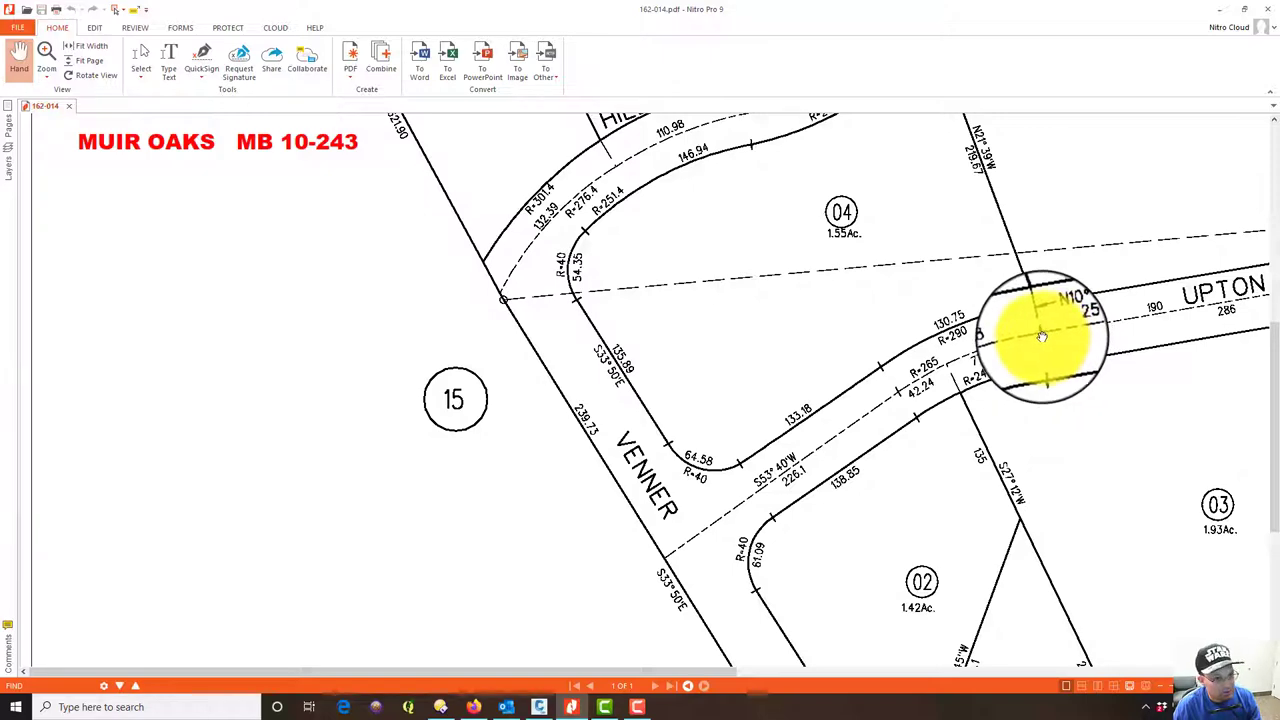
pyautogui.moveTo(950, 5); pyautogui.dragTo(1279, 180)
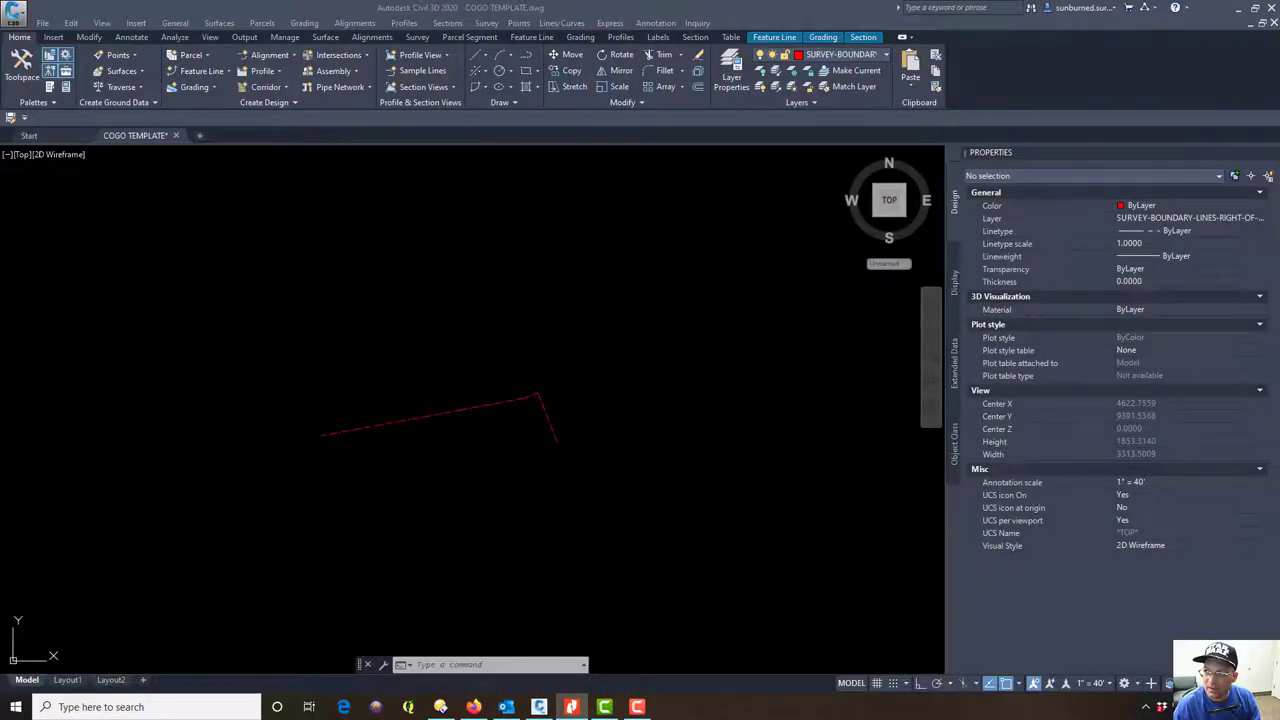
pyautogui.click(511, 56)
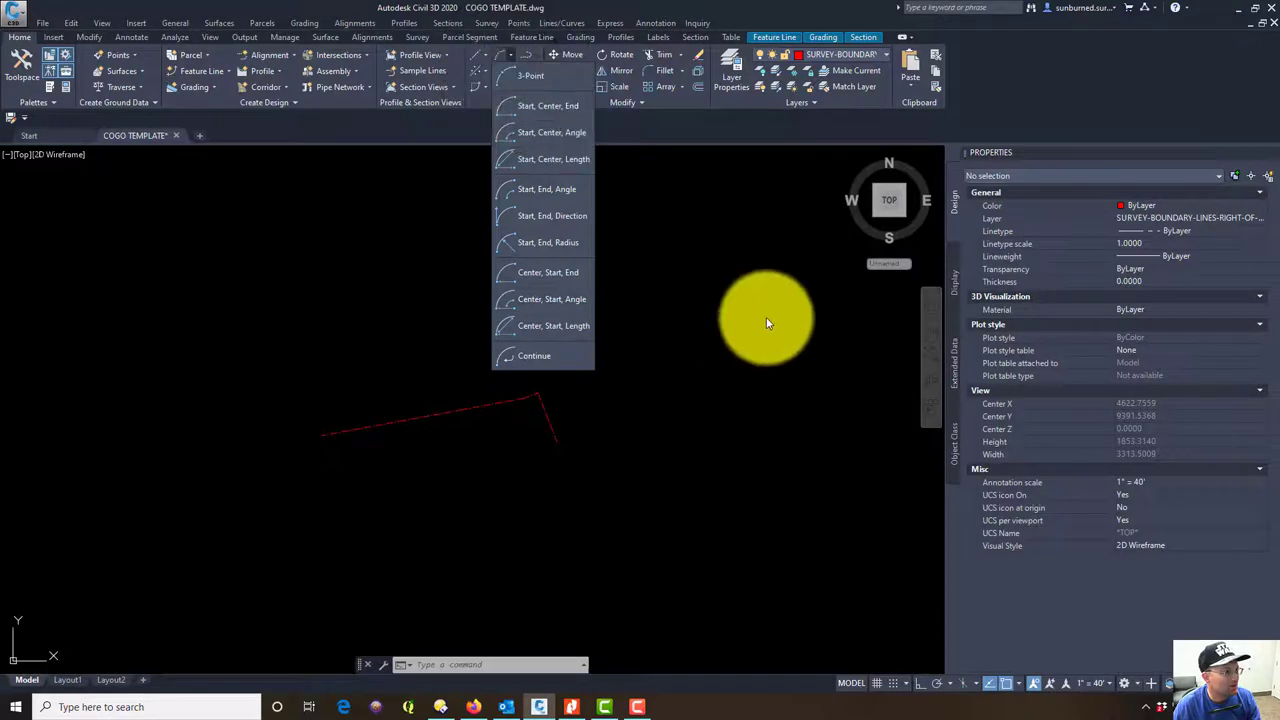
pyautogui.click(767, 322)
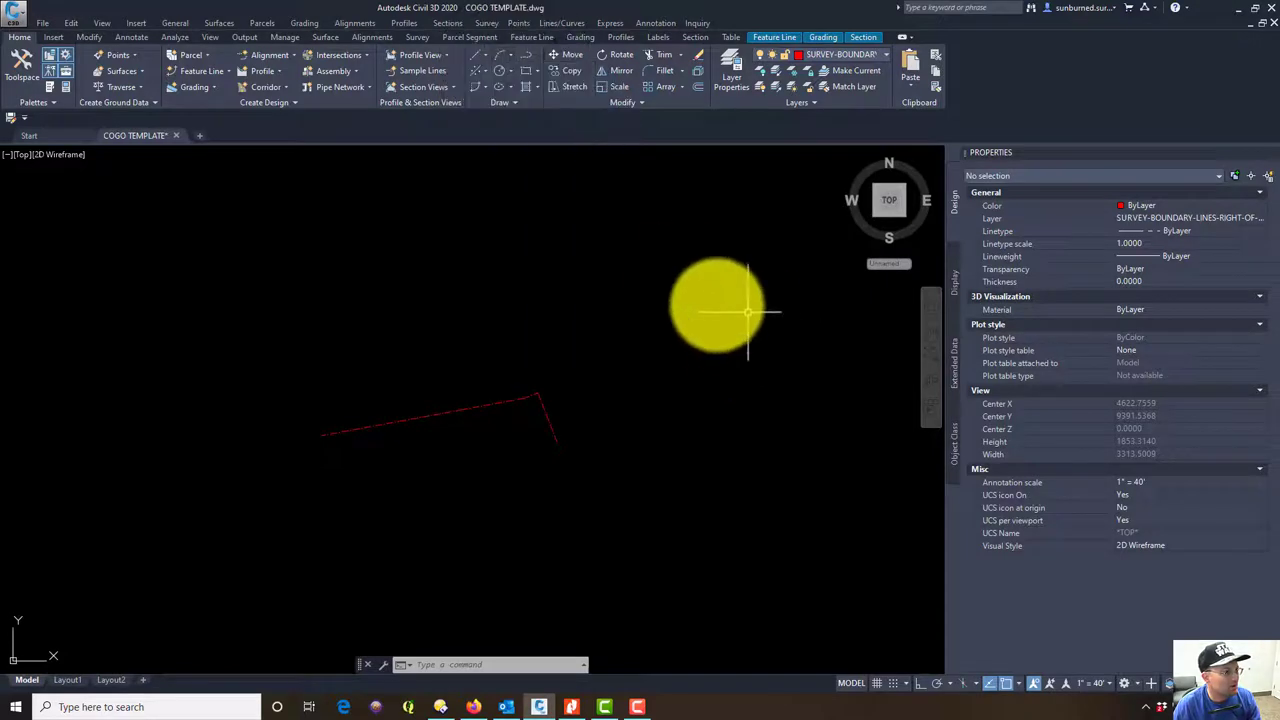
pyautogui.click(485, 91)
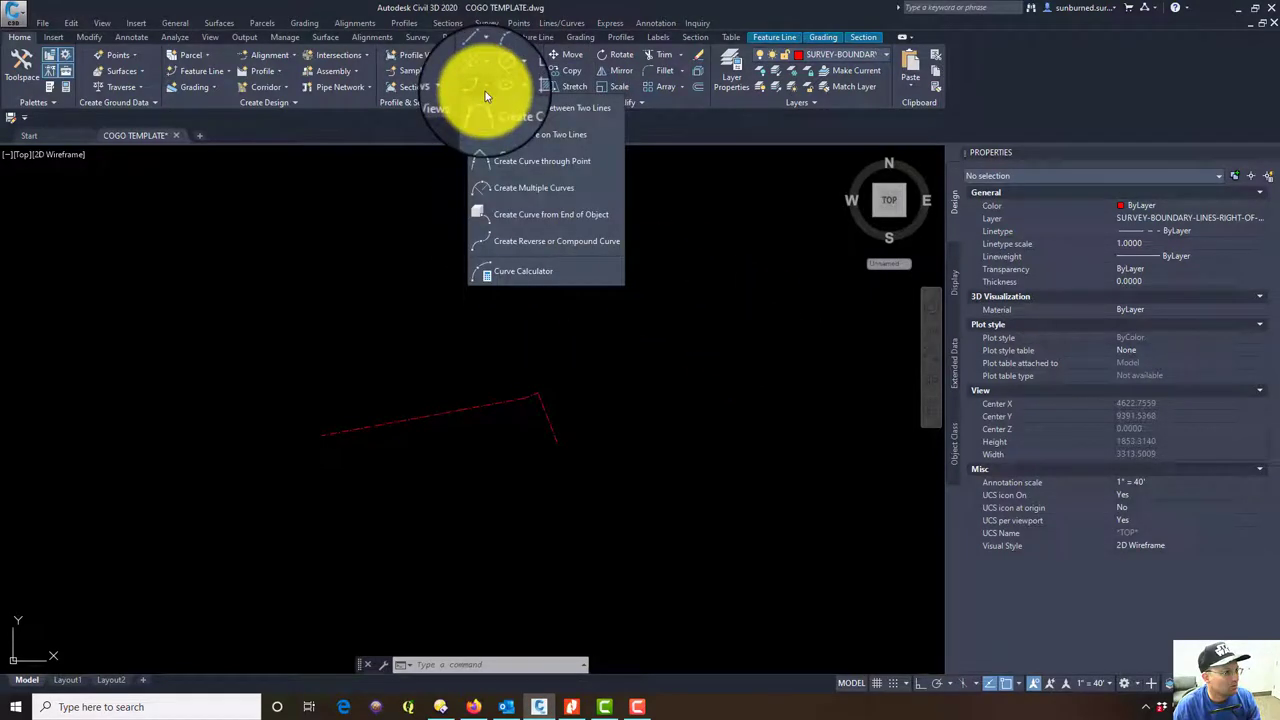
pyautogui.click(522, 220)
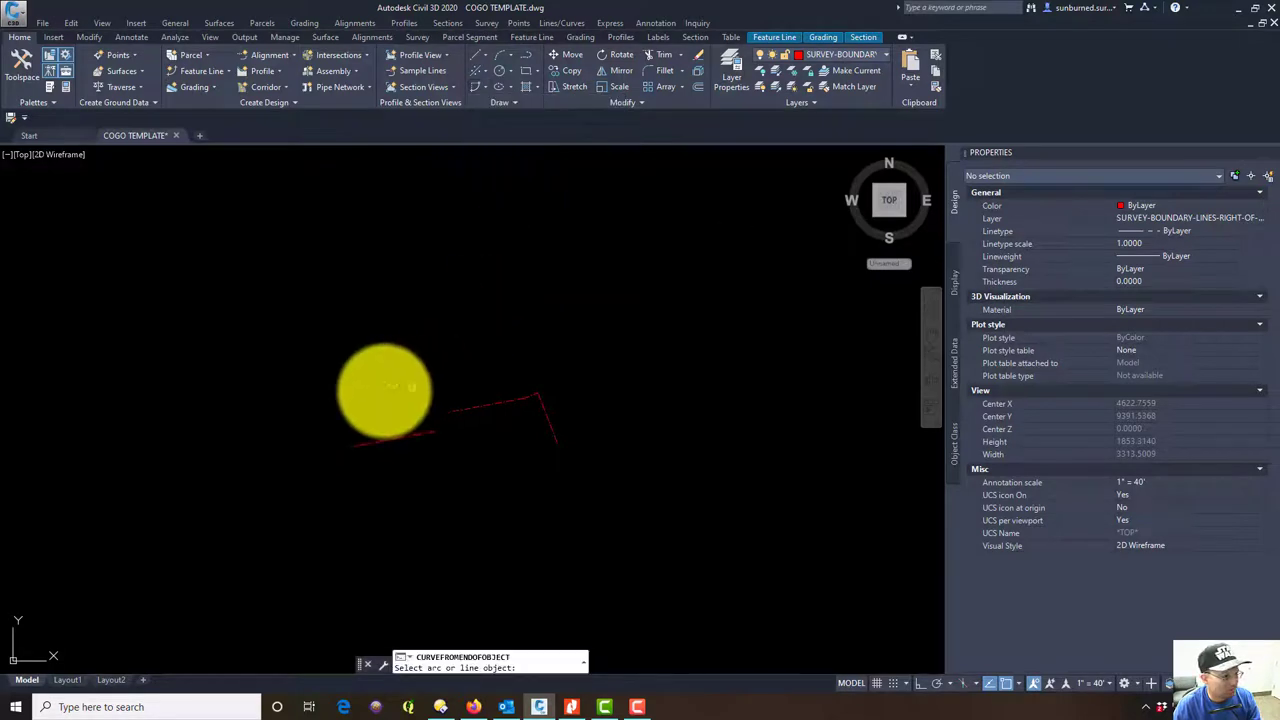
pyautogui.moveTo(943, 312); pyautogui.dragTo(637, 307, button='middle')
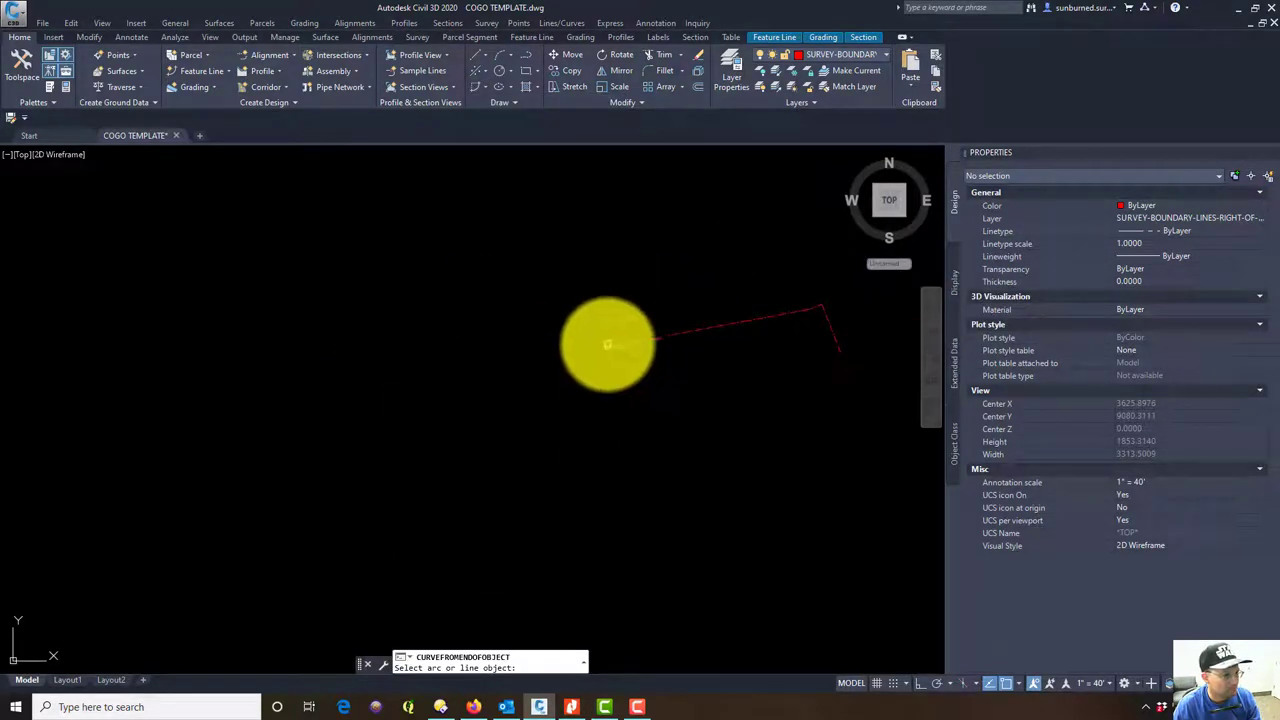
pyautogui.click(612, 344)
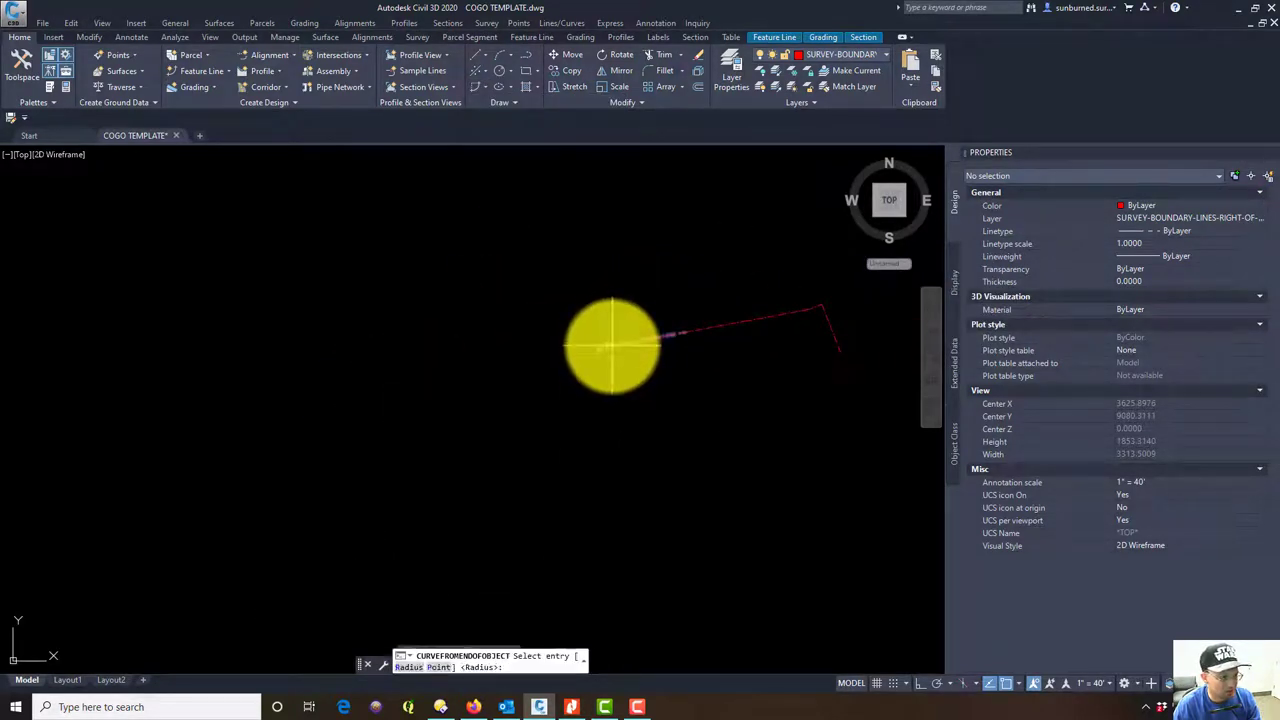
pyautogui.scroll(4, 615, 342)
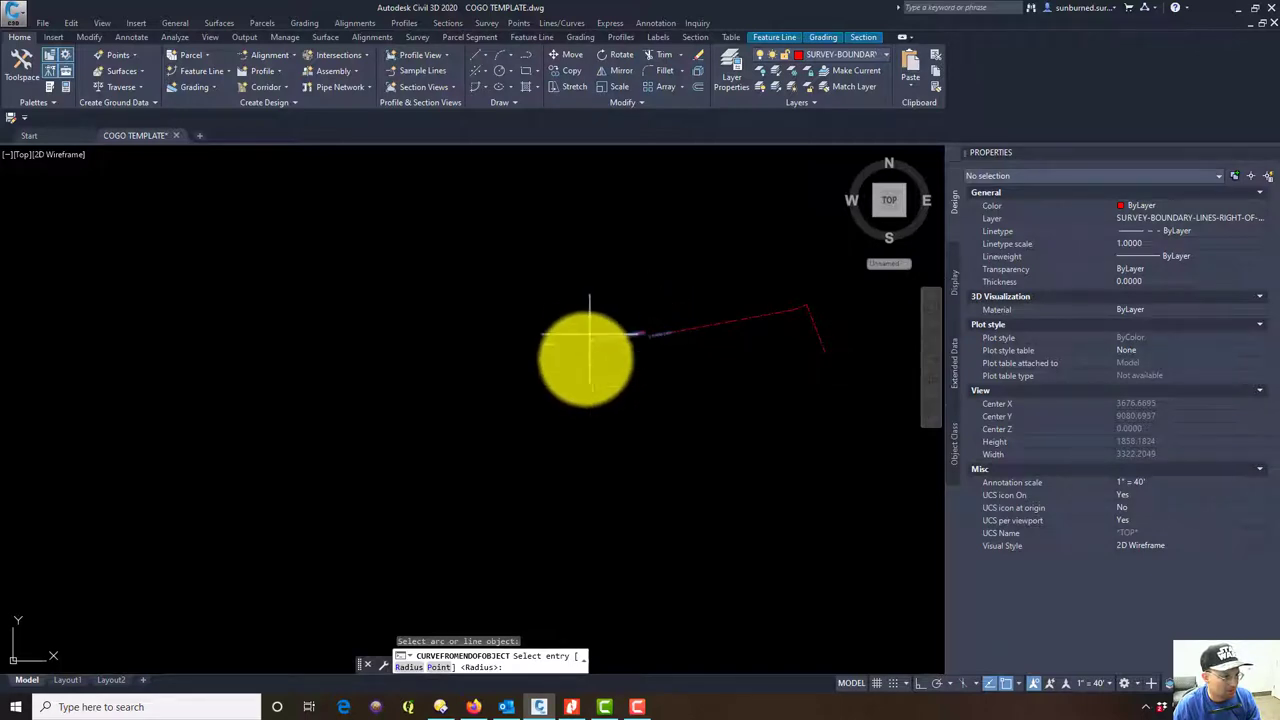
pyautogui.scroll(2, 592, 347)
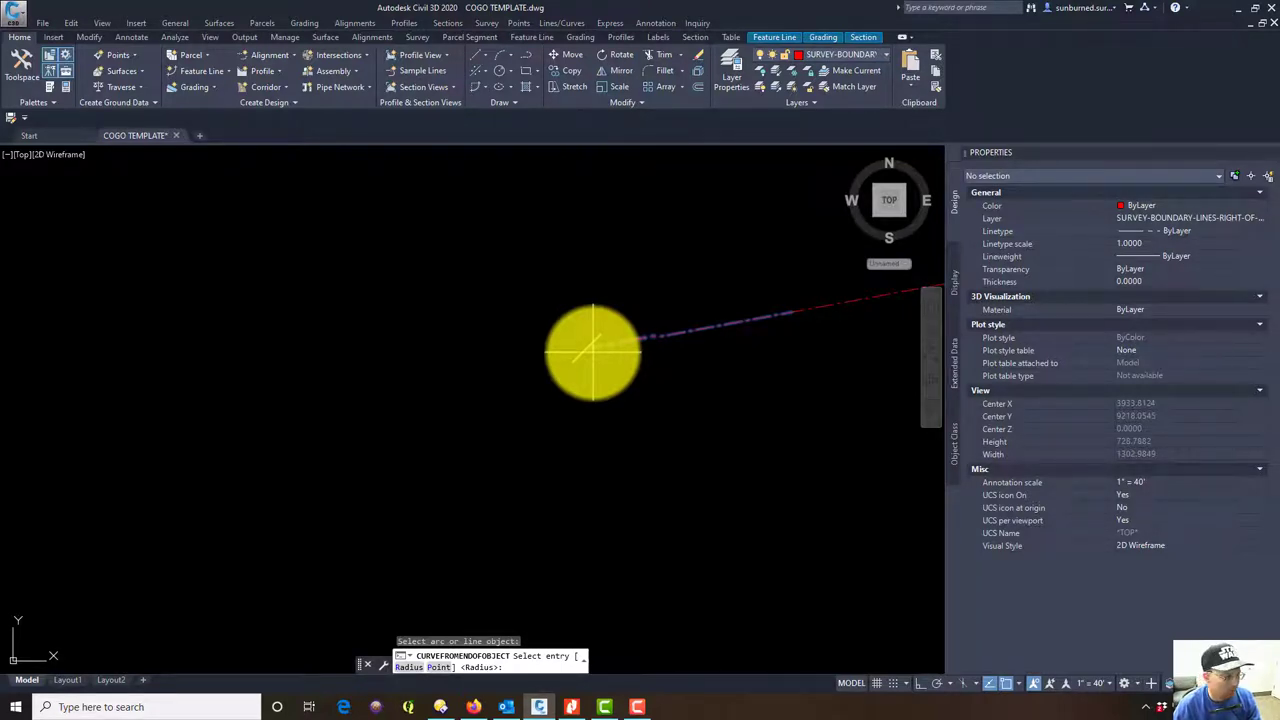
pyautogui.press('Return')
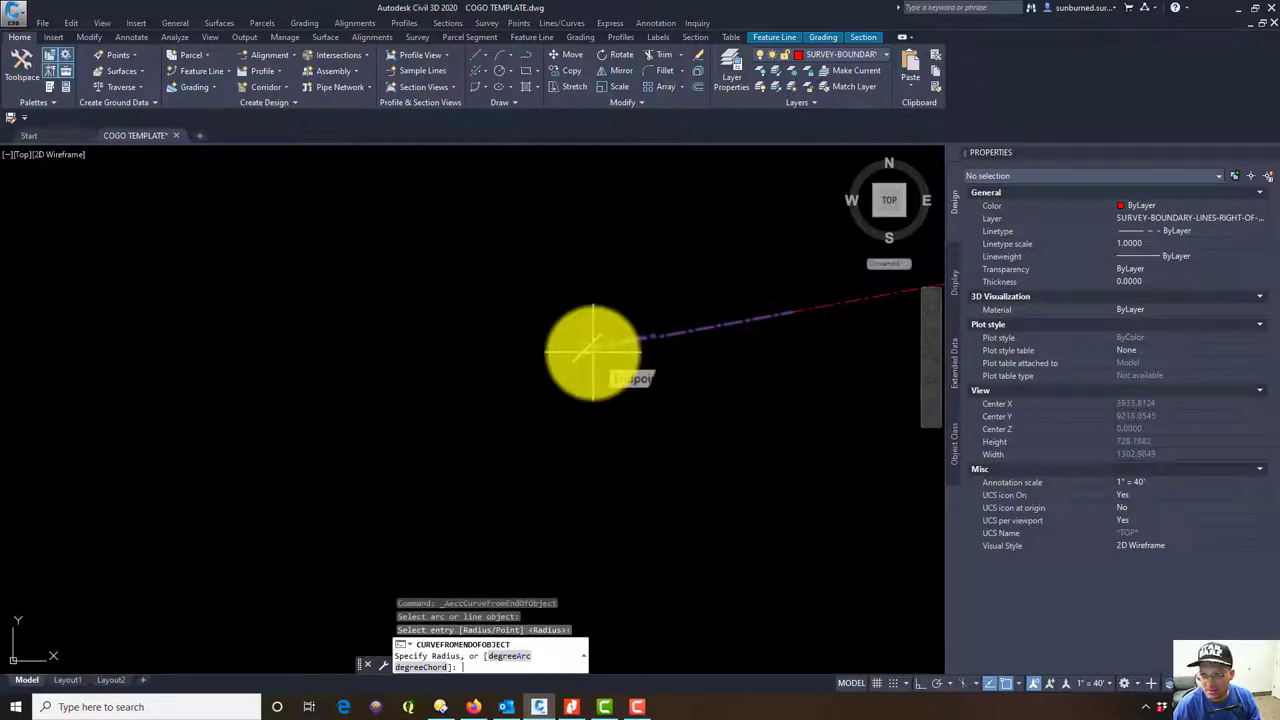
pyautogui.write('27.6.4')
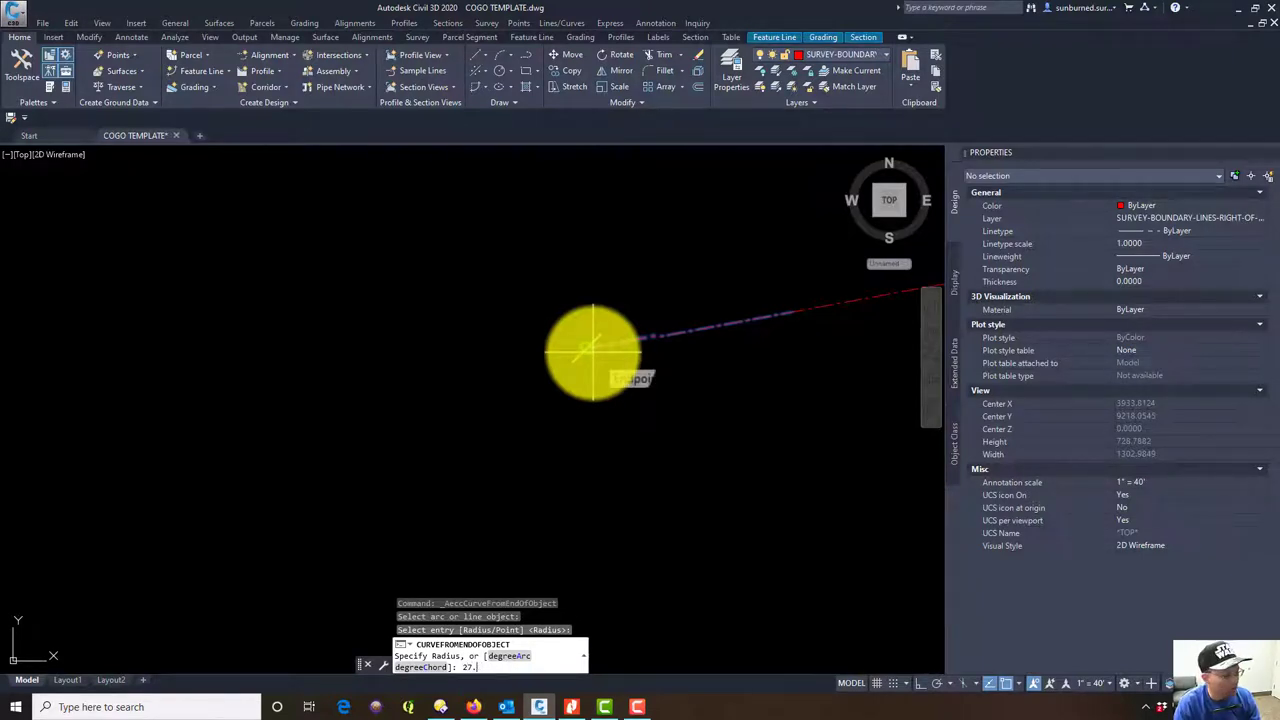
pyautogui.press('Return')
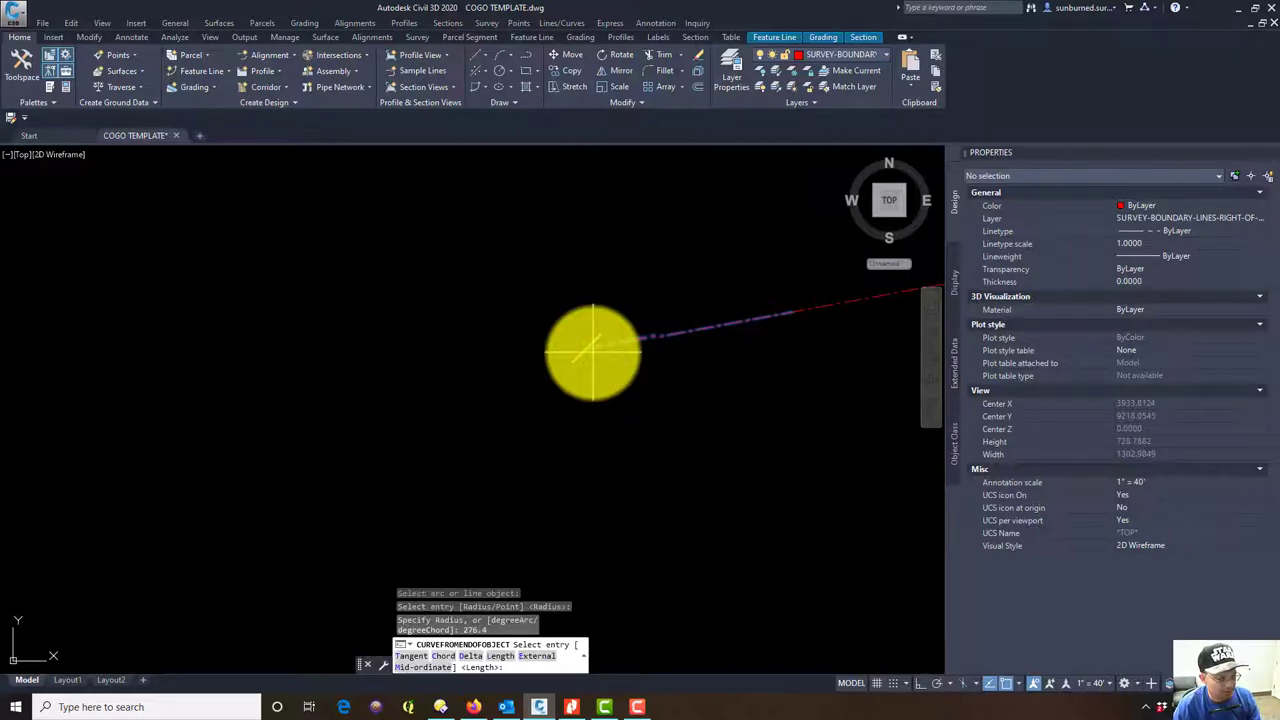
pyautogui.press('Return')
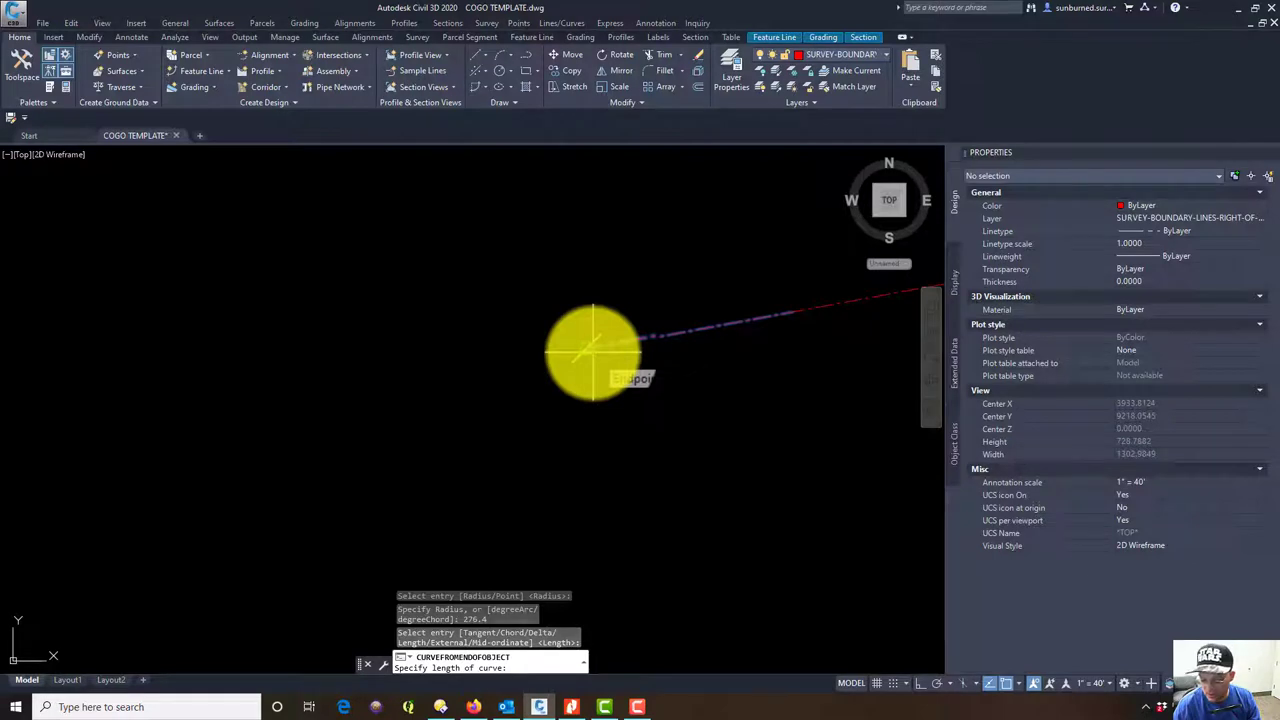
pyautogui.write('110.98')
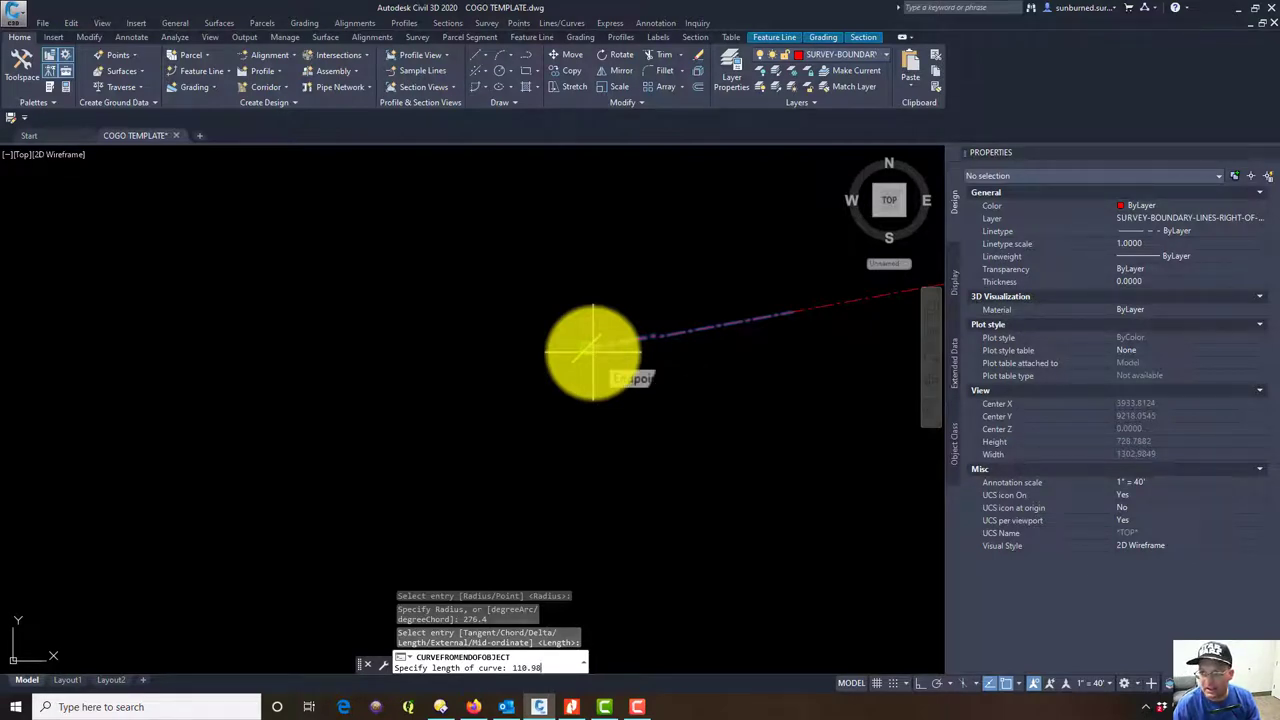
pyautogui.press('Return')
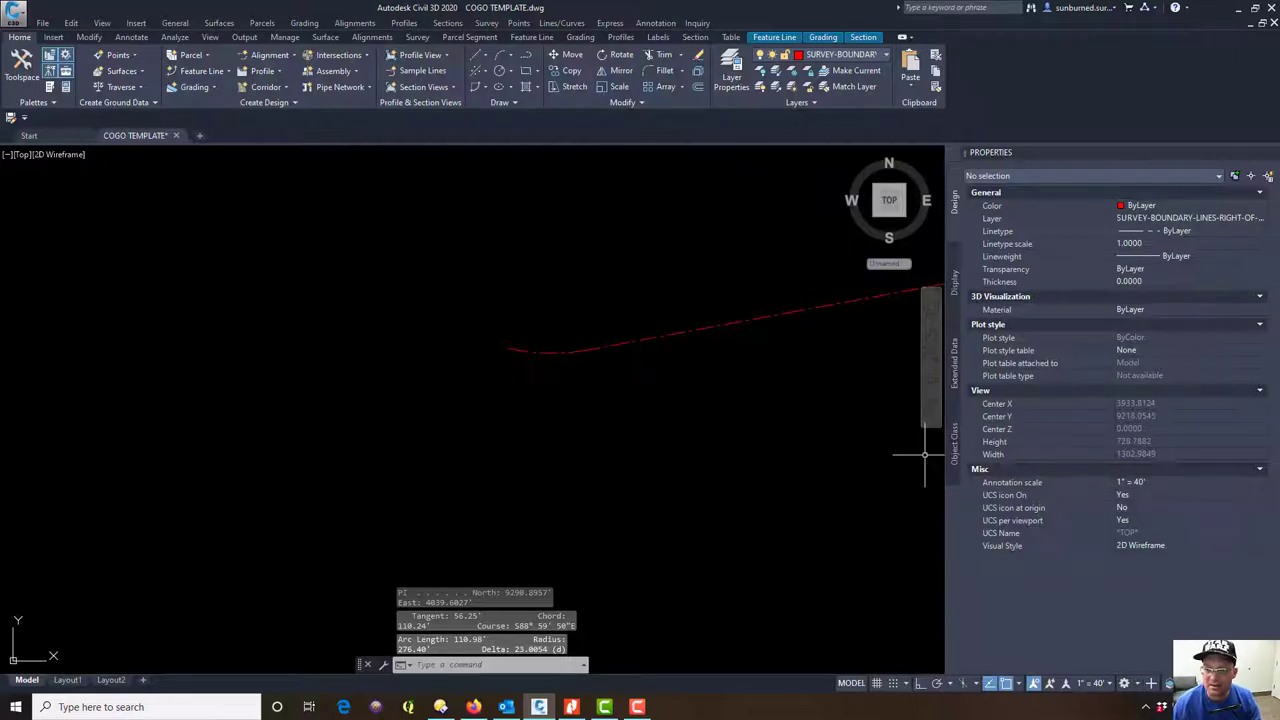
# Recheck the curve data on the parcel map and erase the curve at the Upton Road line's west end
pyautogui.moveTo(1279, 300); pyautogui.dragTo(850, 2)
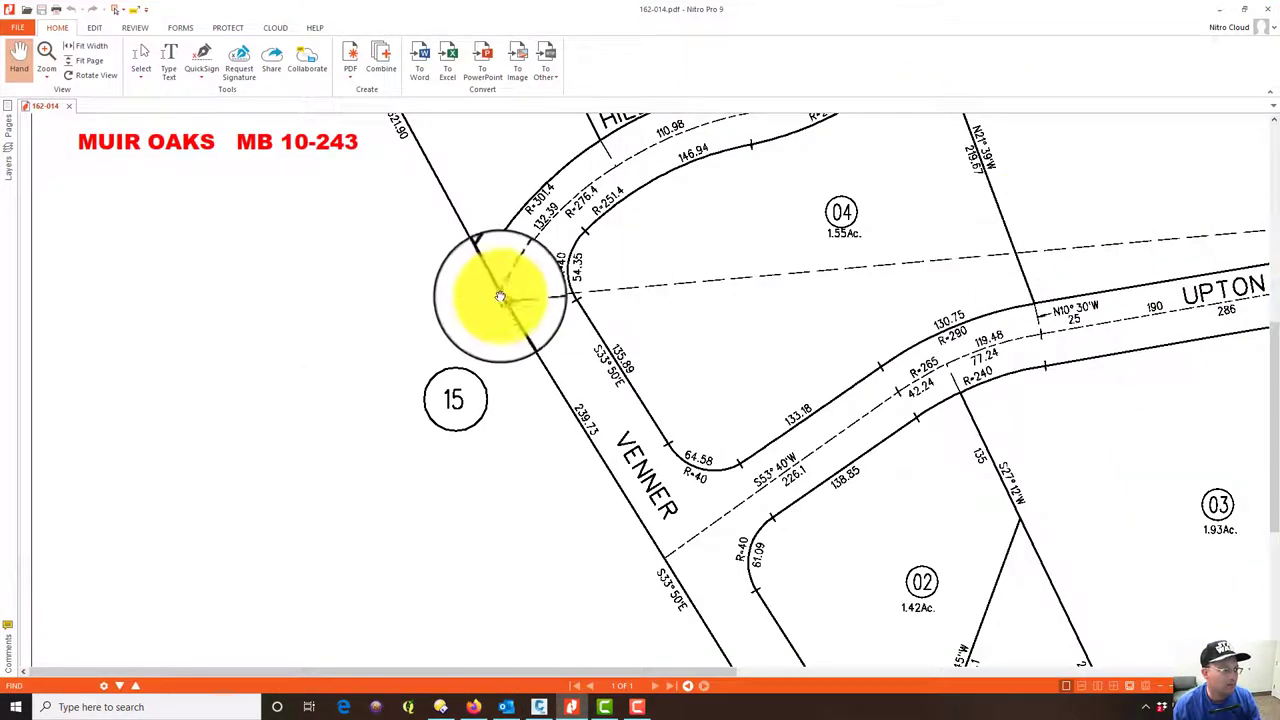
pyautogui.scroll(2, 640, 335)
pyautogui.moveTo(786, 346); pyautogui.dragTo(694, 128)
pyautogui.scroll(1, 800, 356)
pyautogui.moveTo(957, 240); pyautogui.dragTo(782, 250)
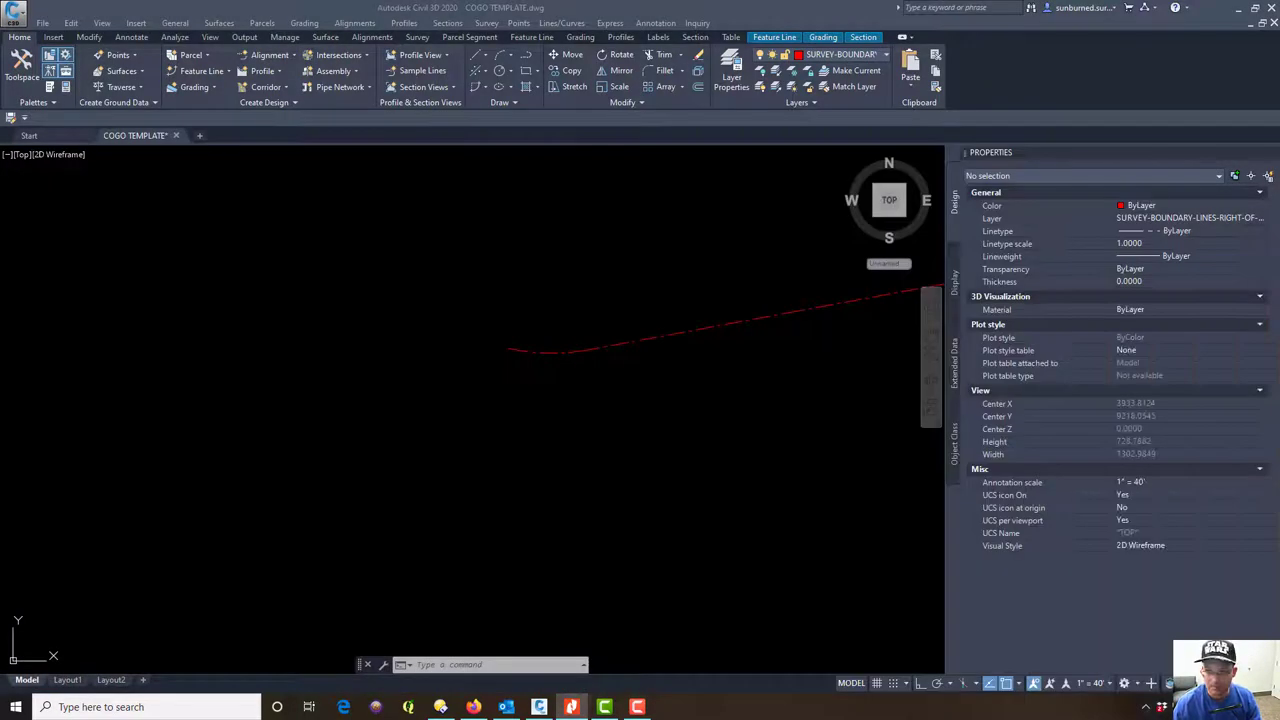
pyautogui.click(590, 440)
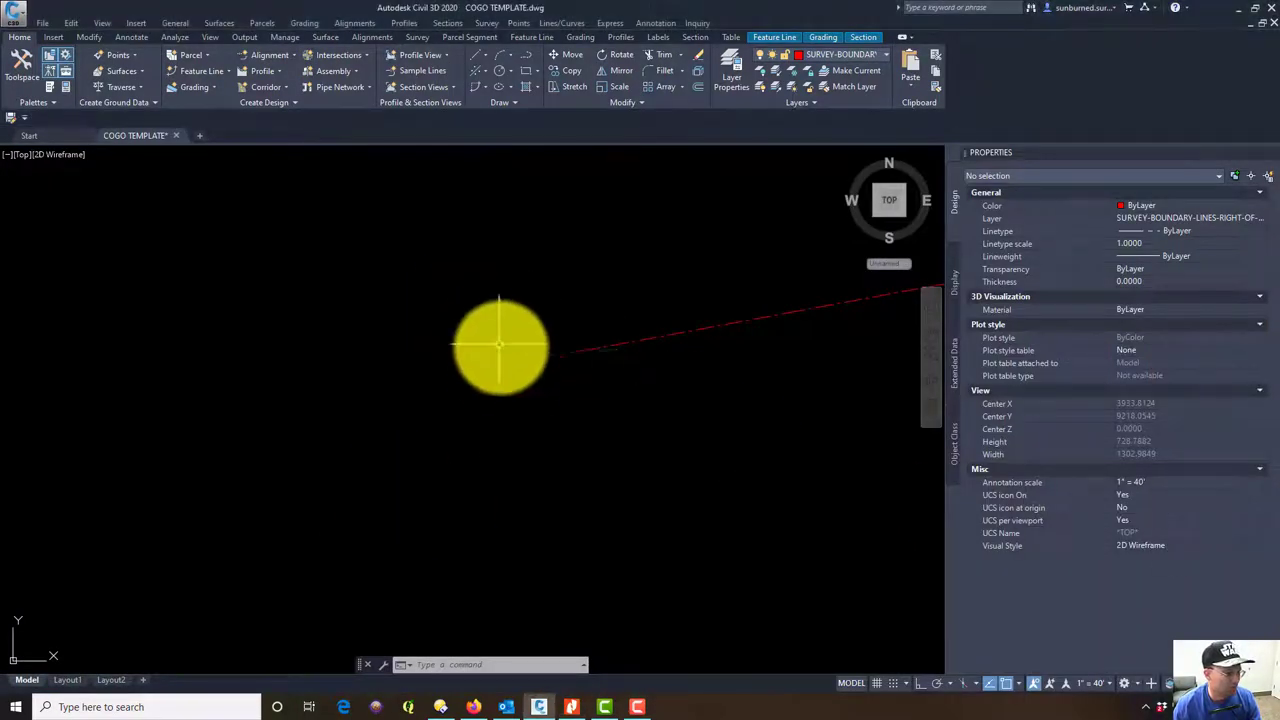
pyautogui.click(611, 410)
pyautogui.click(544, 326)
pyautogui.press('Escape')
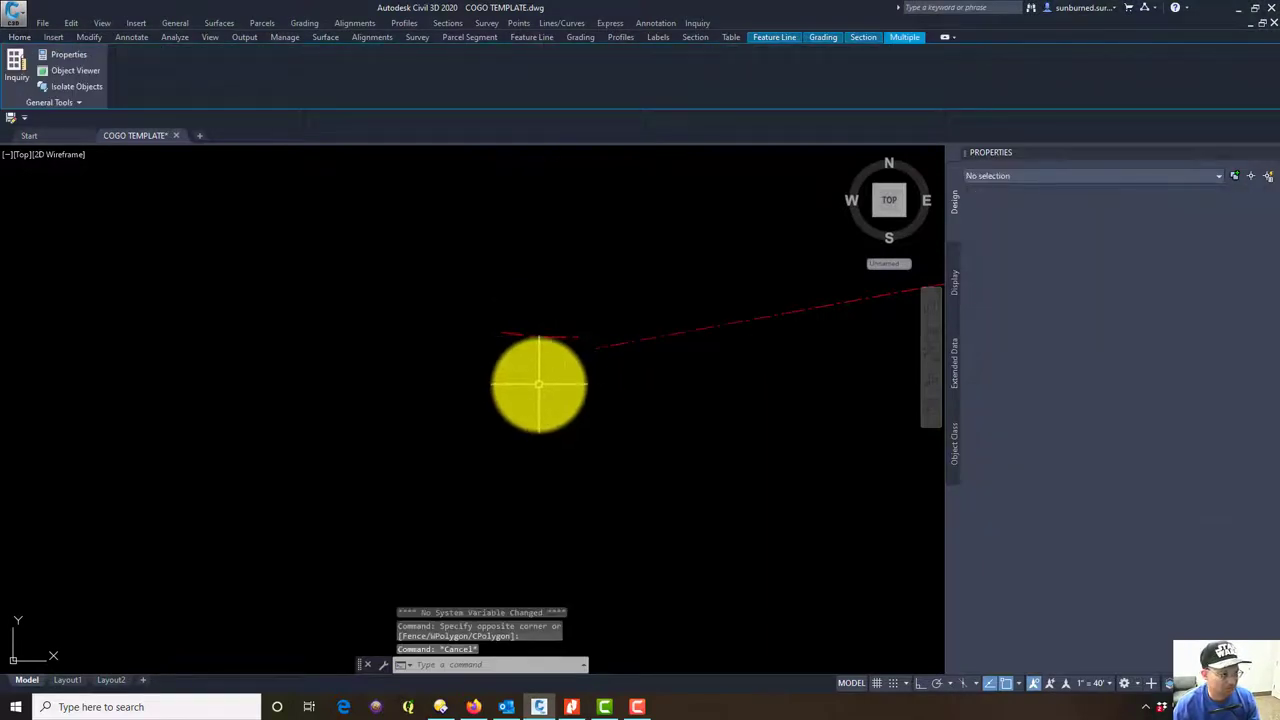
pyautogui.click(548, 384)
pyautogui.click(517, 300)
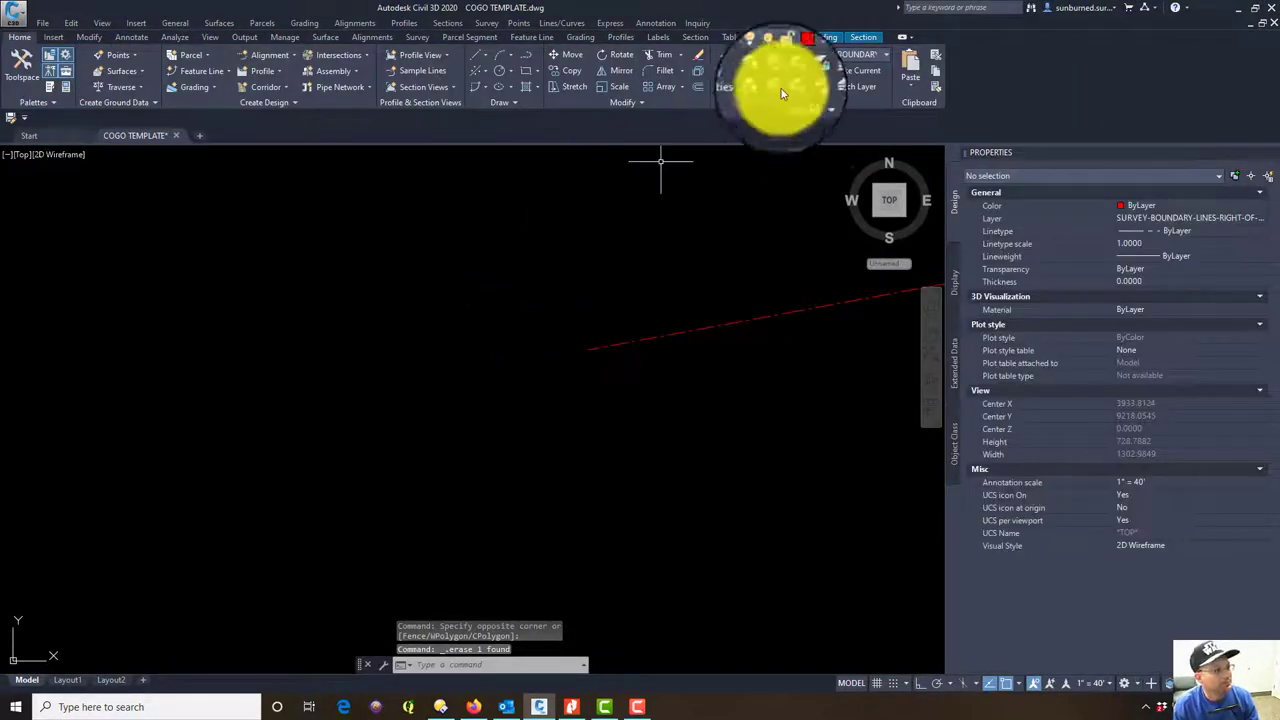
pyautogui.click(490, 90)
pyautogui.click(531, 212)
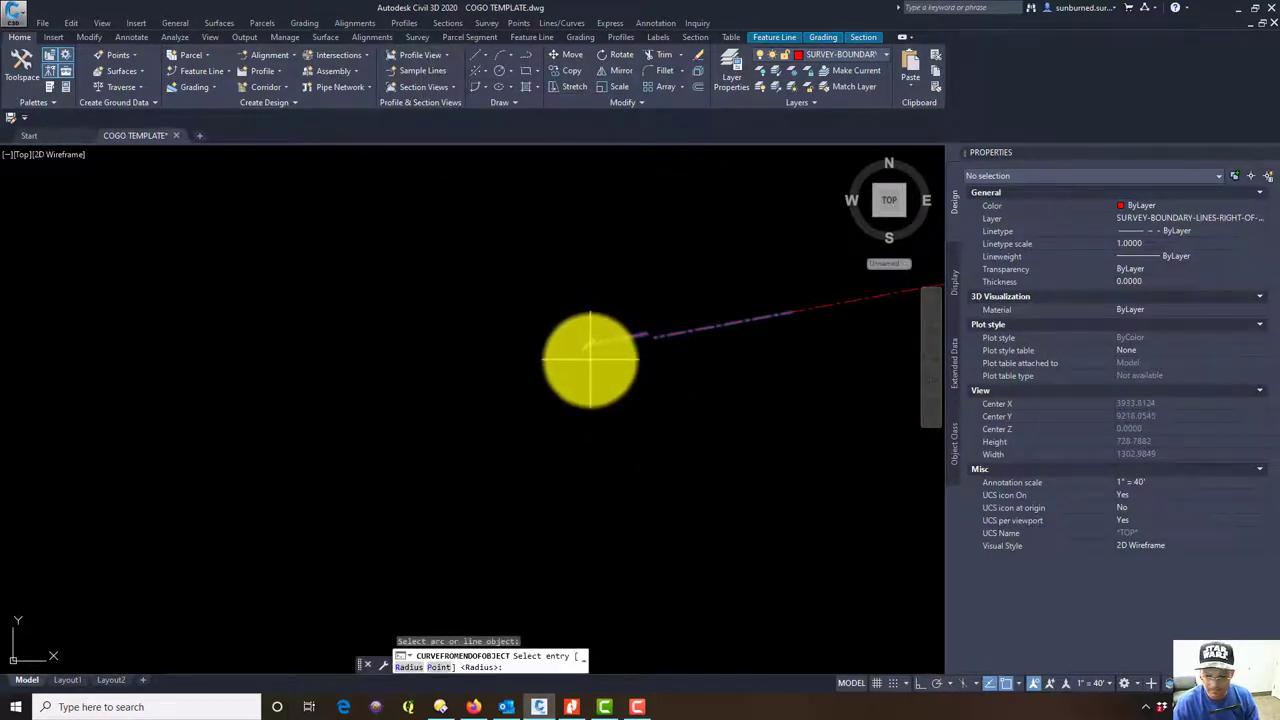
pyautogui.press('Return')
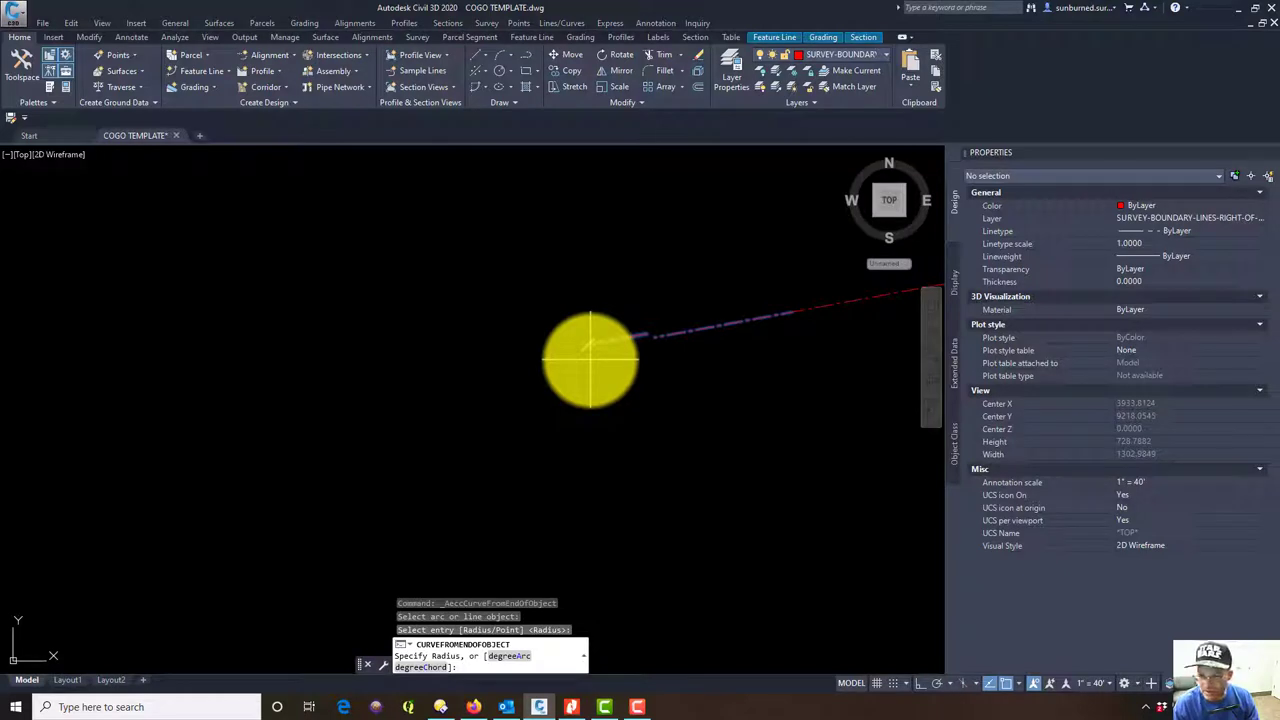
pyautogui.press('Return')
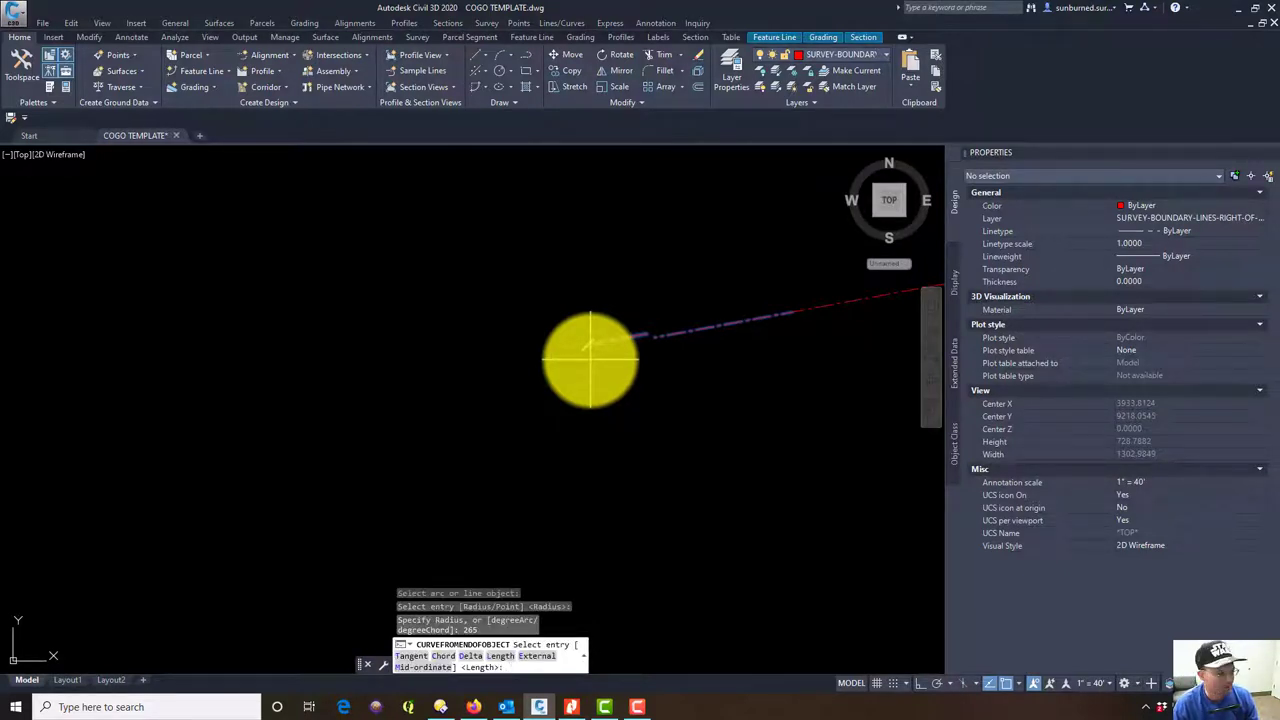
pyautogui.press('Escape')
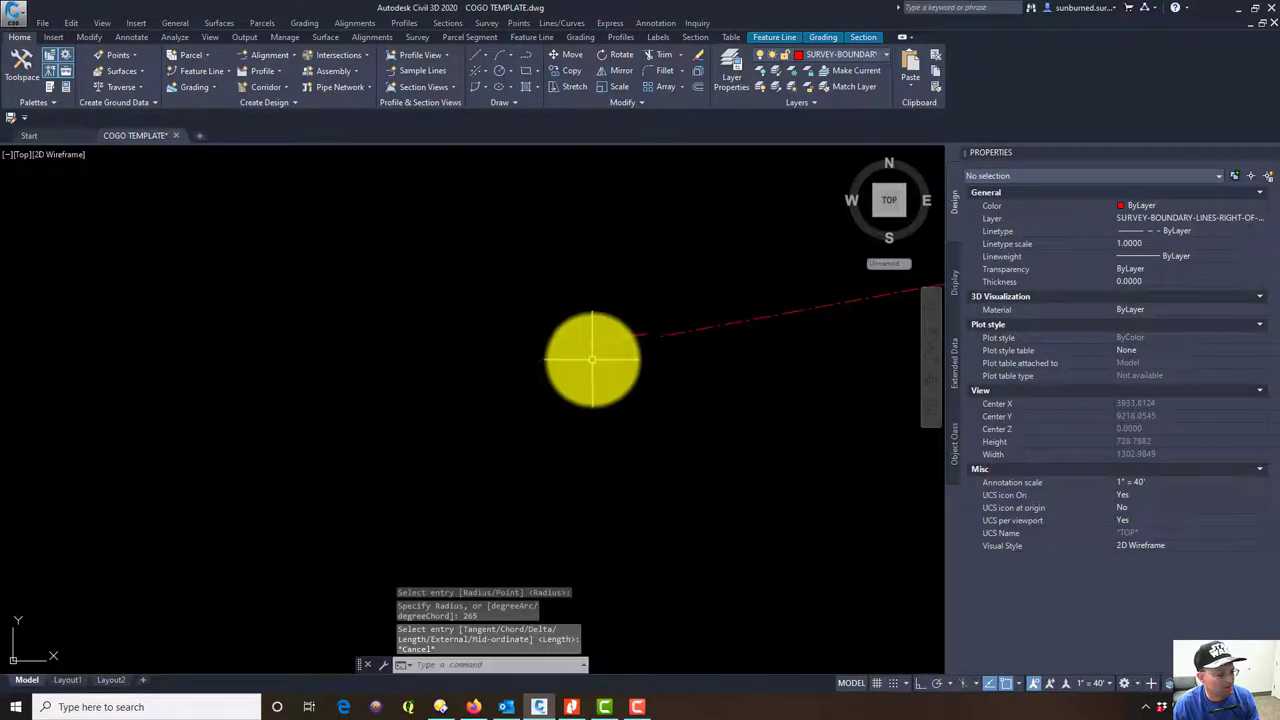
# Create a curve from the west end of the Upton Road line with radius -265.00 and length 119.48
pyautogui.click(485, 88)
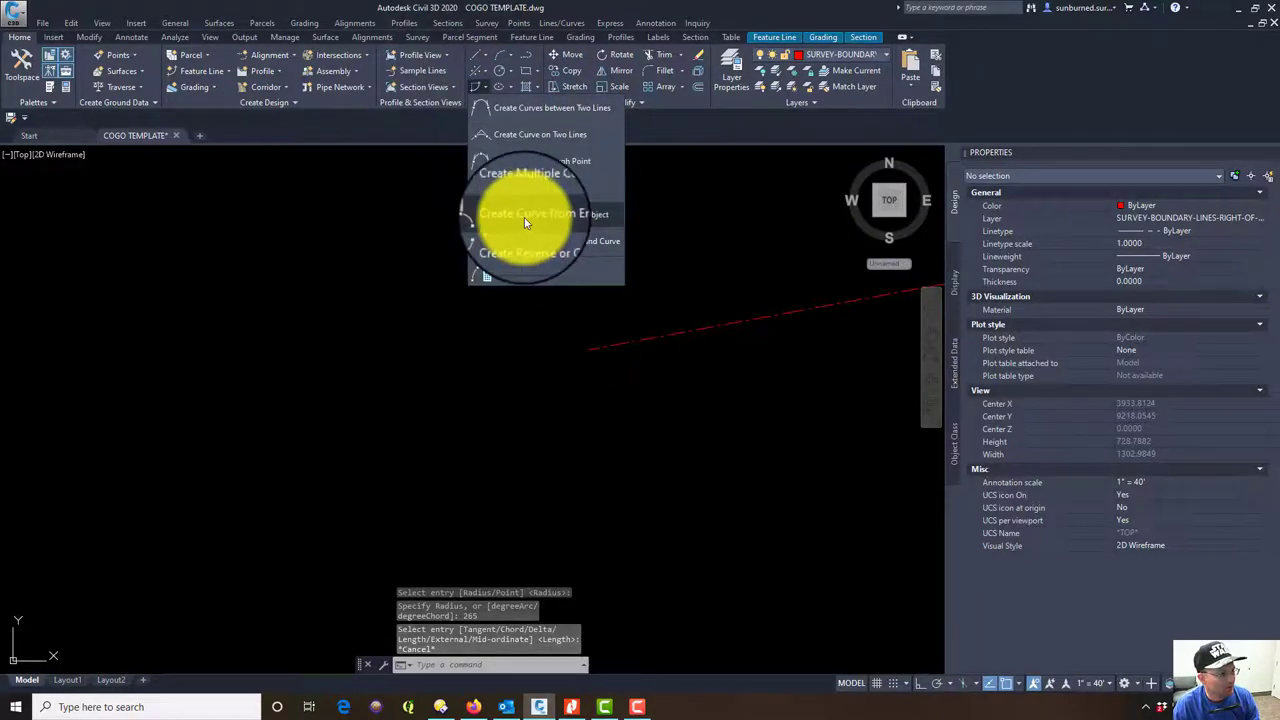
pyautogui.click(524, 222)
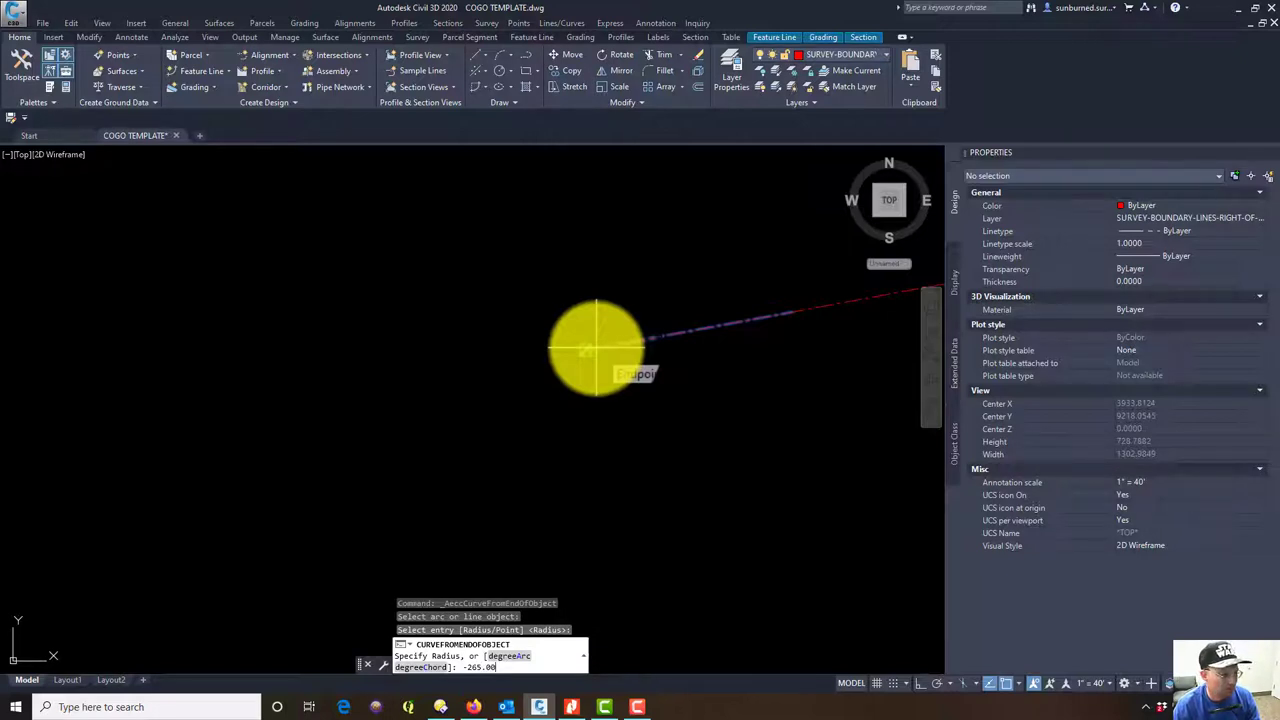
pyautogui.press('Return')
pyautogui.press('Return')
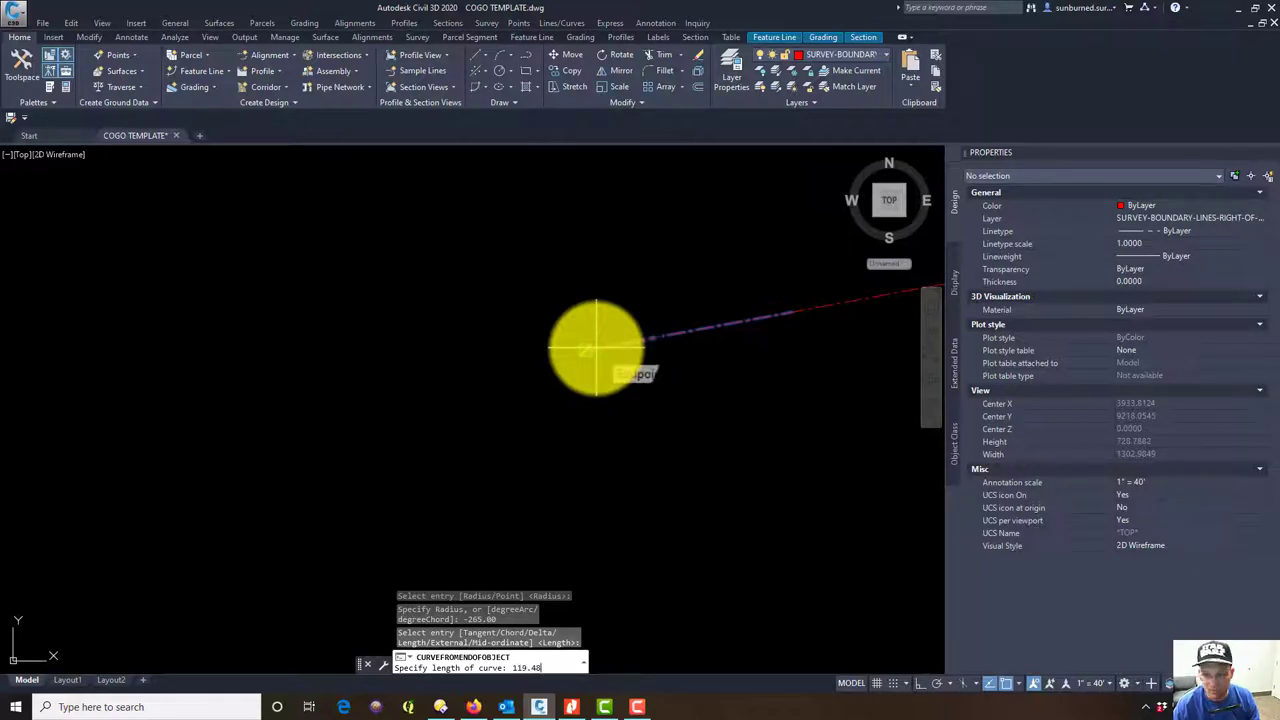
pyautogui.write('119.48')
pyautogui.press('Return')
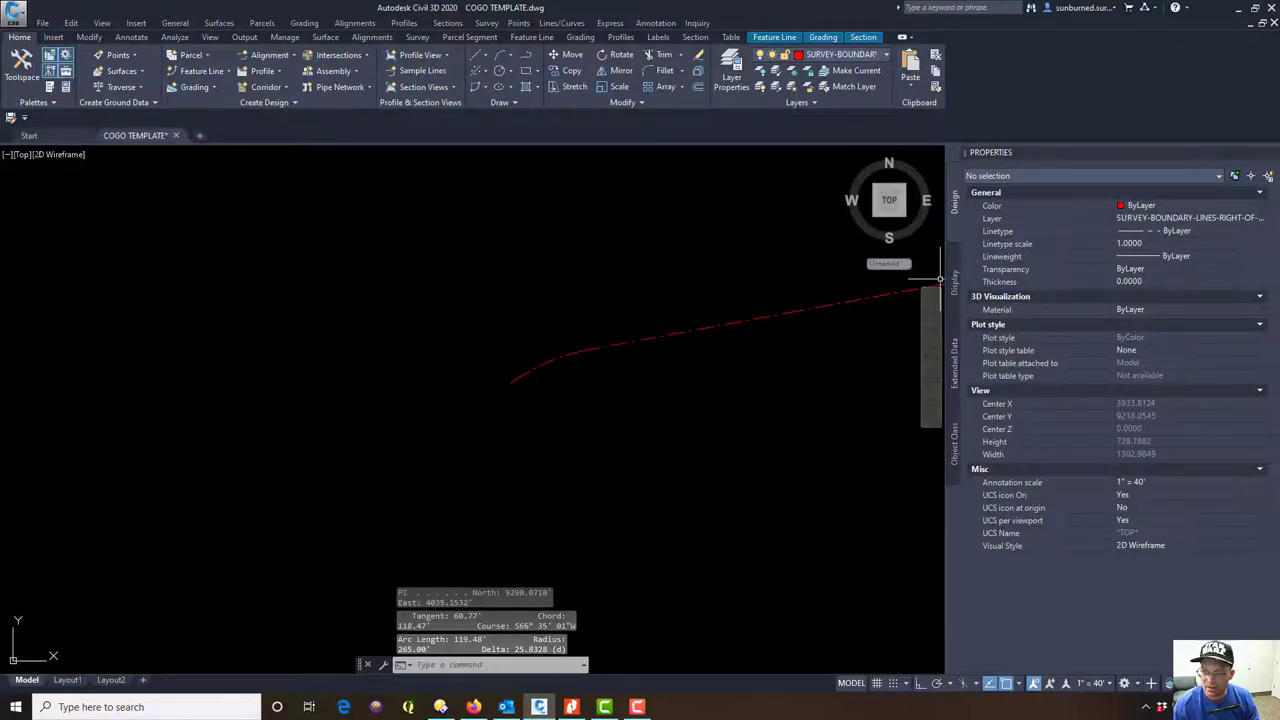
# Consult the parcel map in Nitro Pro and draw a line by bearing from the curve's west end: quadrant 3, bearing 53.40, distance 226.1
pyautogui.moveTo(85, 600)
pyautogui.mouseDown()
pyautogui.moveTo(225, 396)
pyautogui.moveTo(477, 168)
pyautogui.mouseUp()
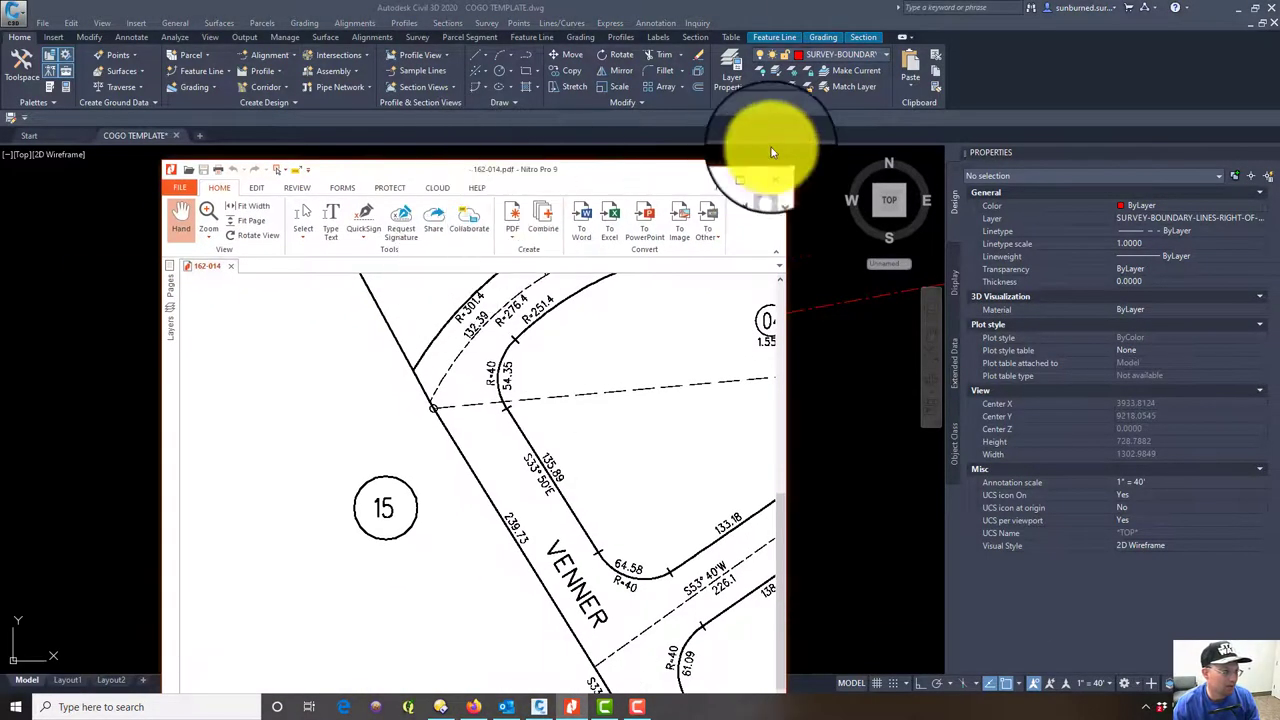
pyautogui.click(748, 170)
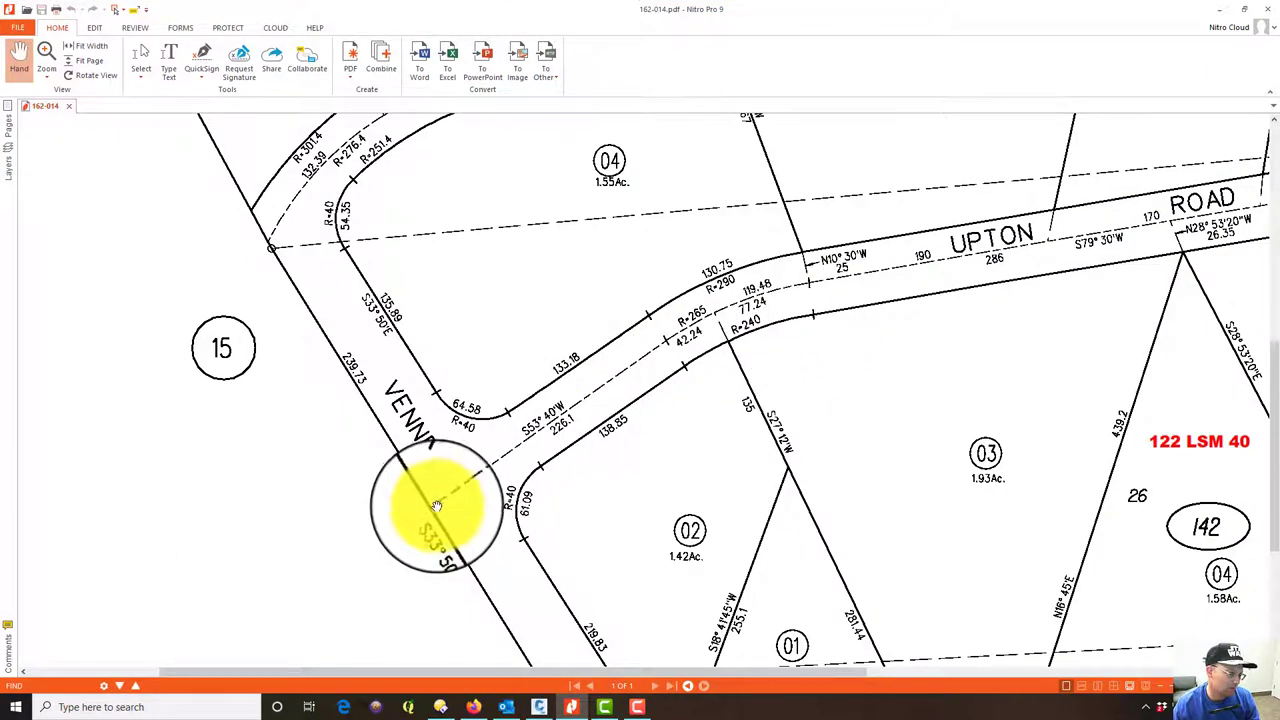
pyautogui.moveTo(712, 10); pyautogui.dragTo(1279, 130)
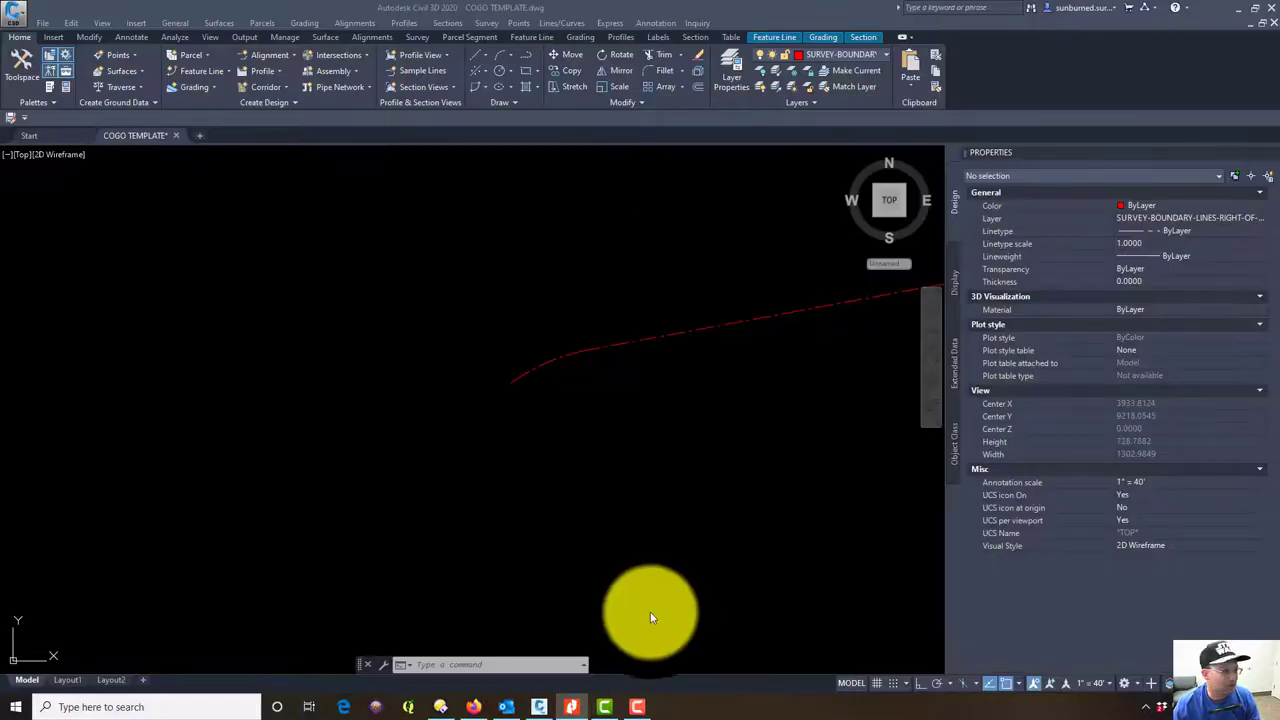
pyautogui.click(485, 78)
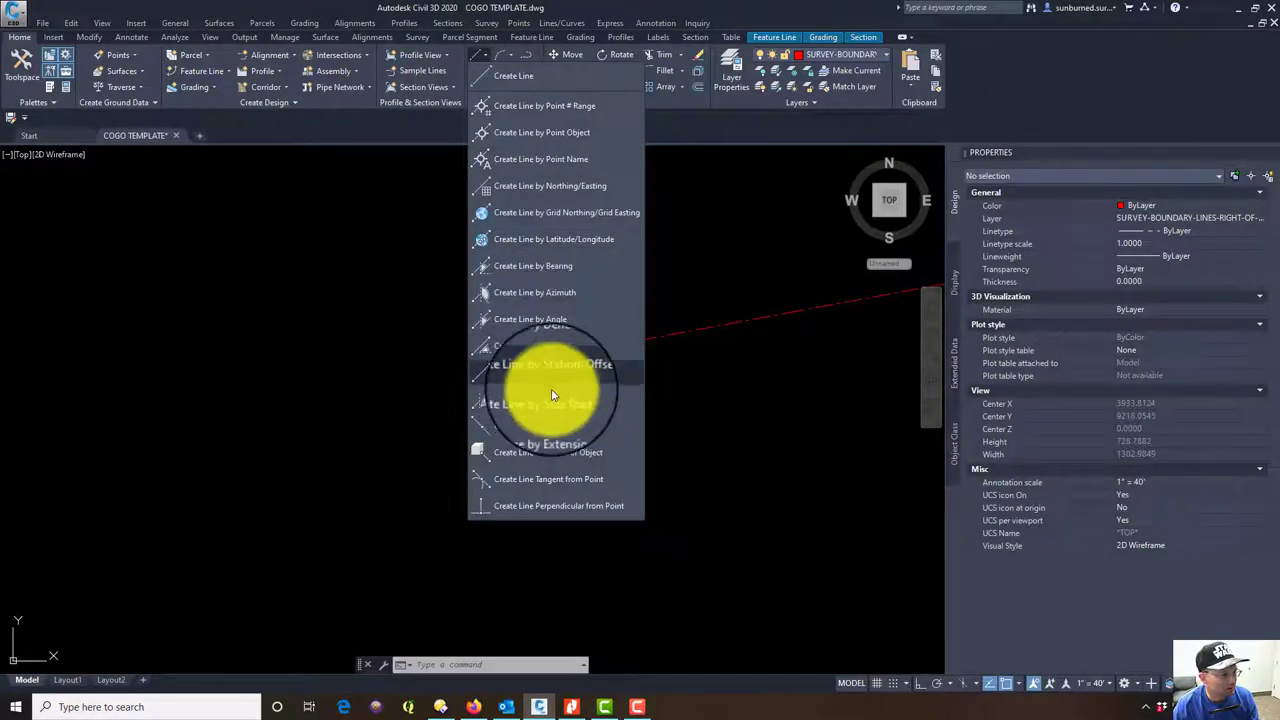
pyautogui.click(533, 268)
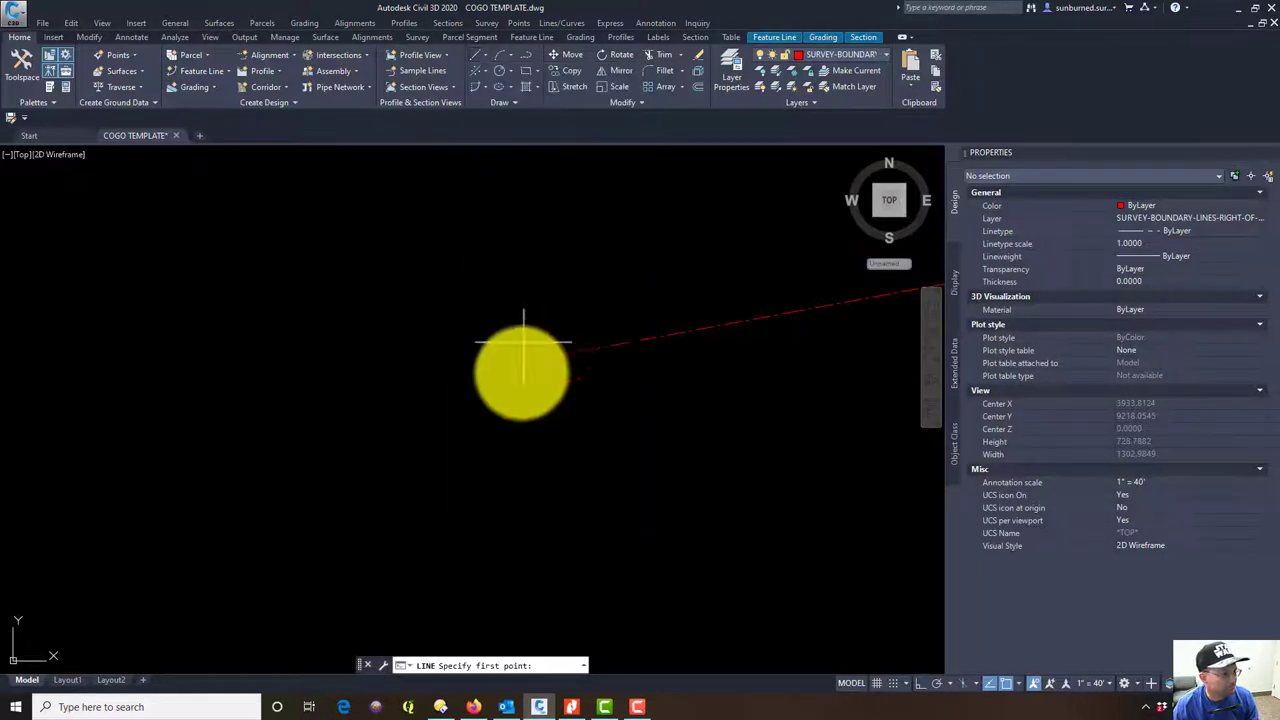
pyautogui.click(515, 374)
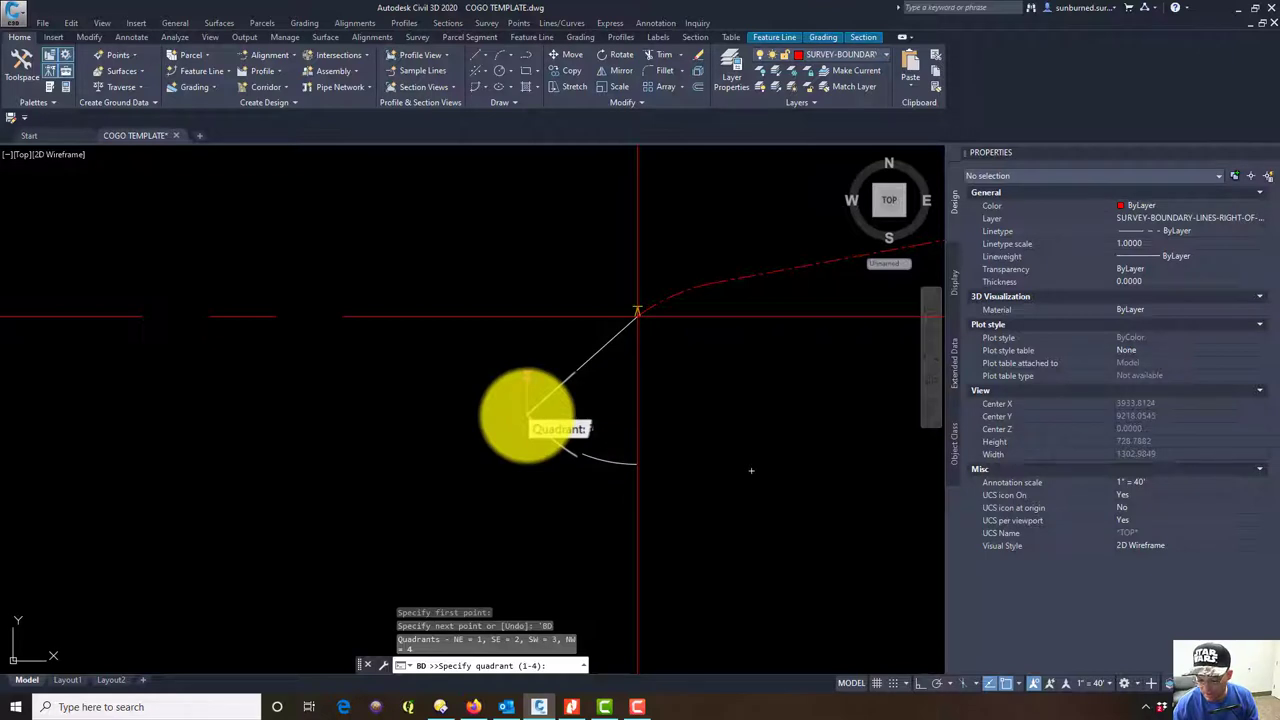
pyautogui.write('3')
pyautogui.press('Return')
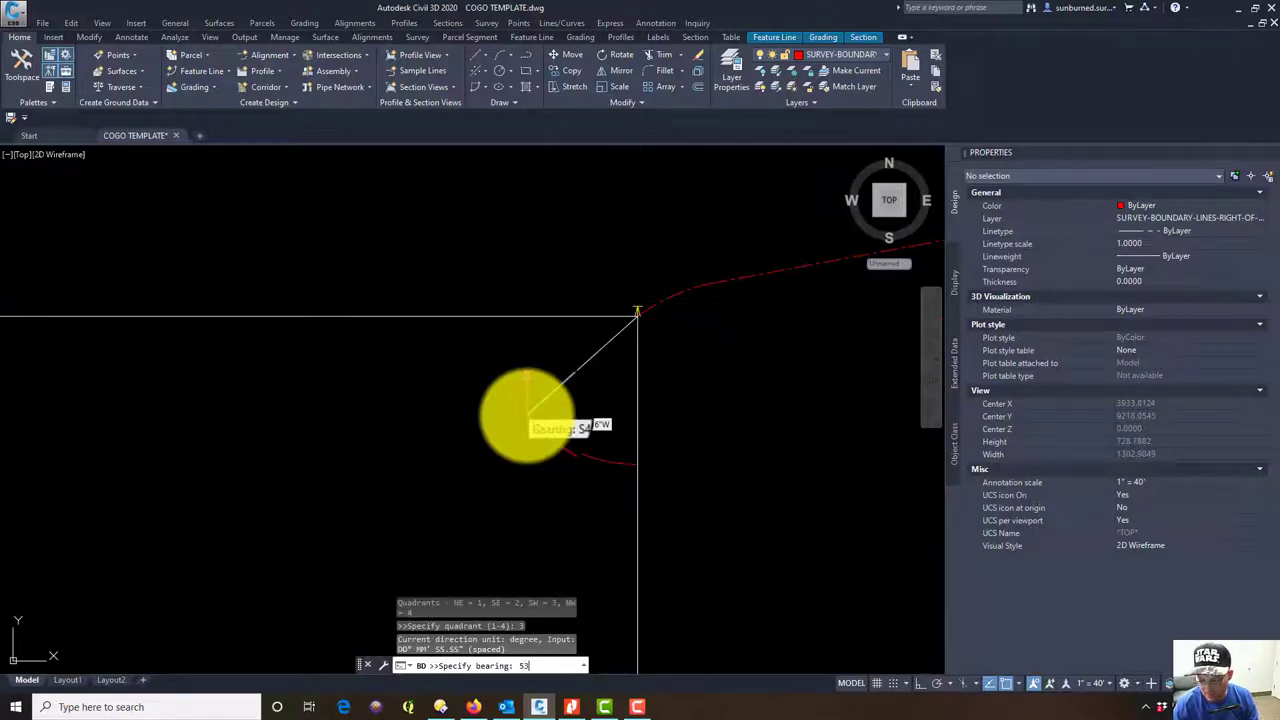
pyautogui.press('Return')
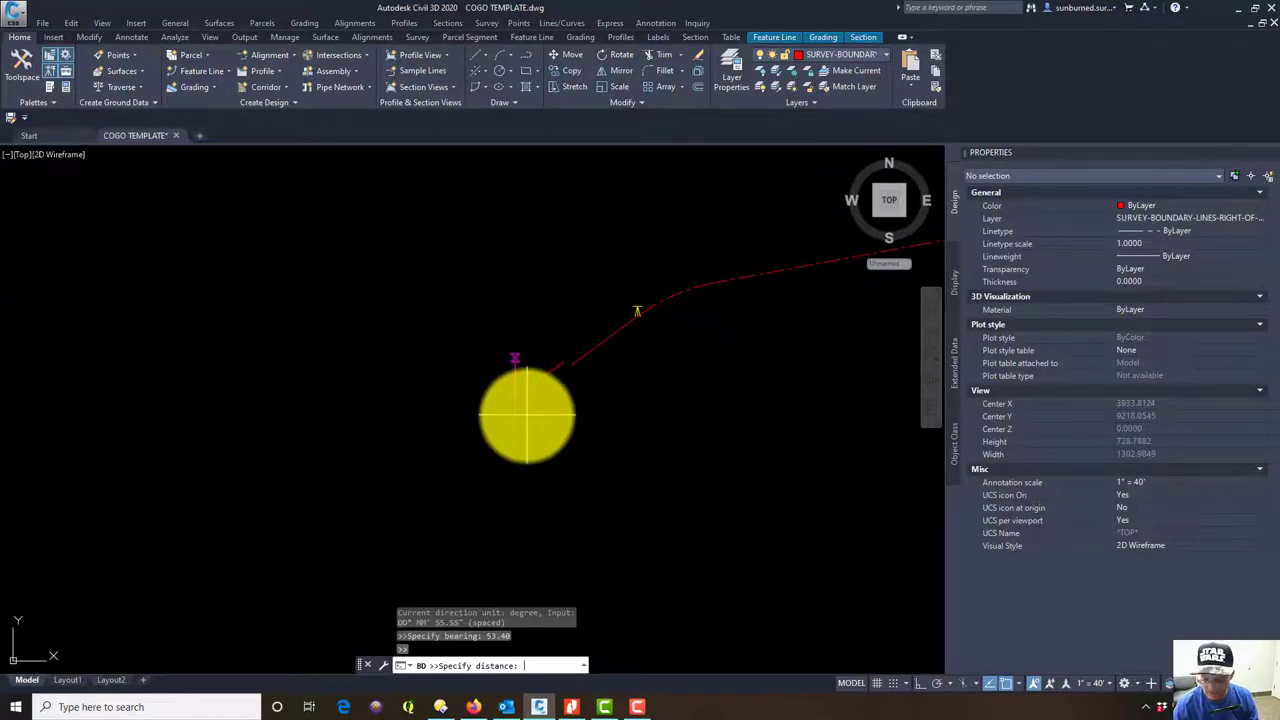
pyautogui.write('226.1')
pyautogui.press('Return')
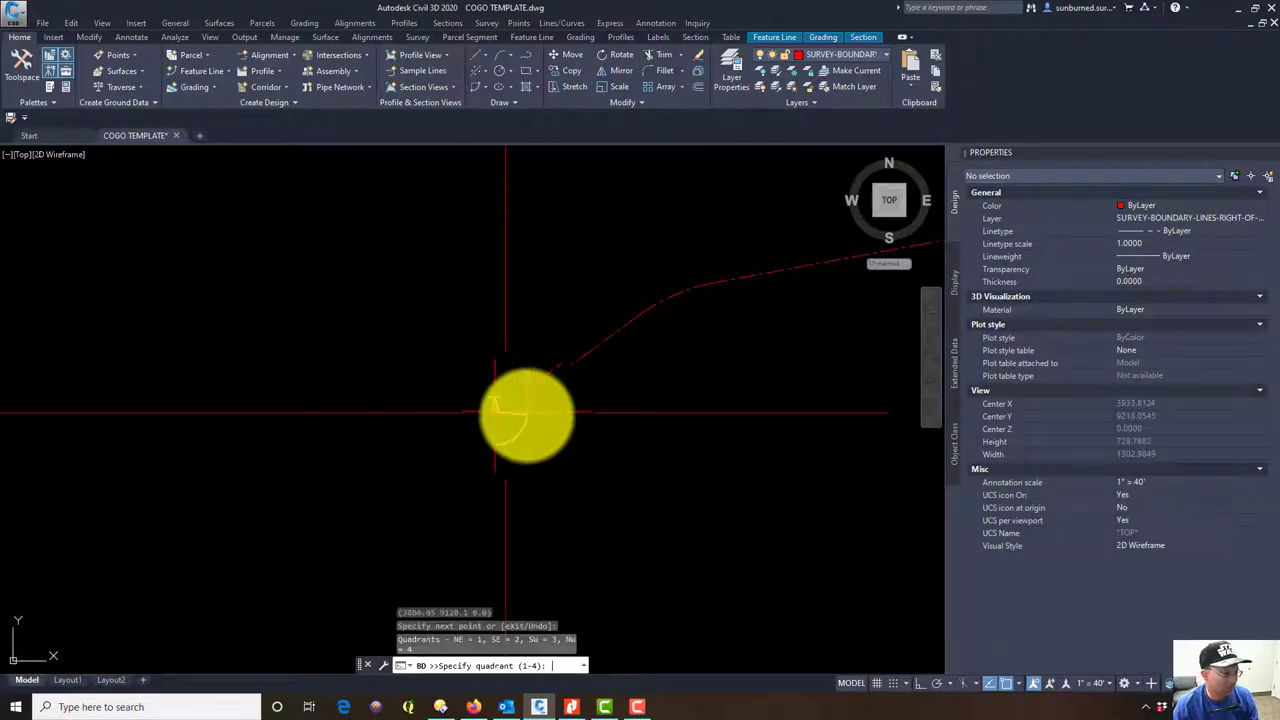
pyautogui.press('Escape')
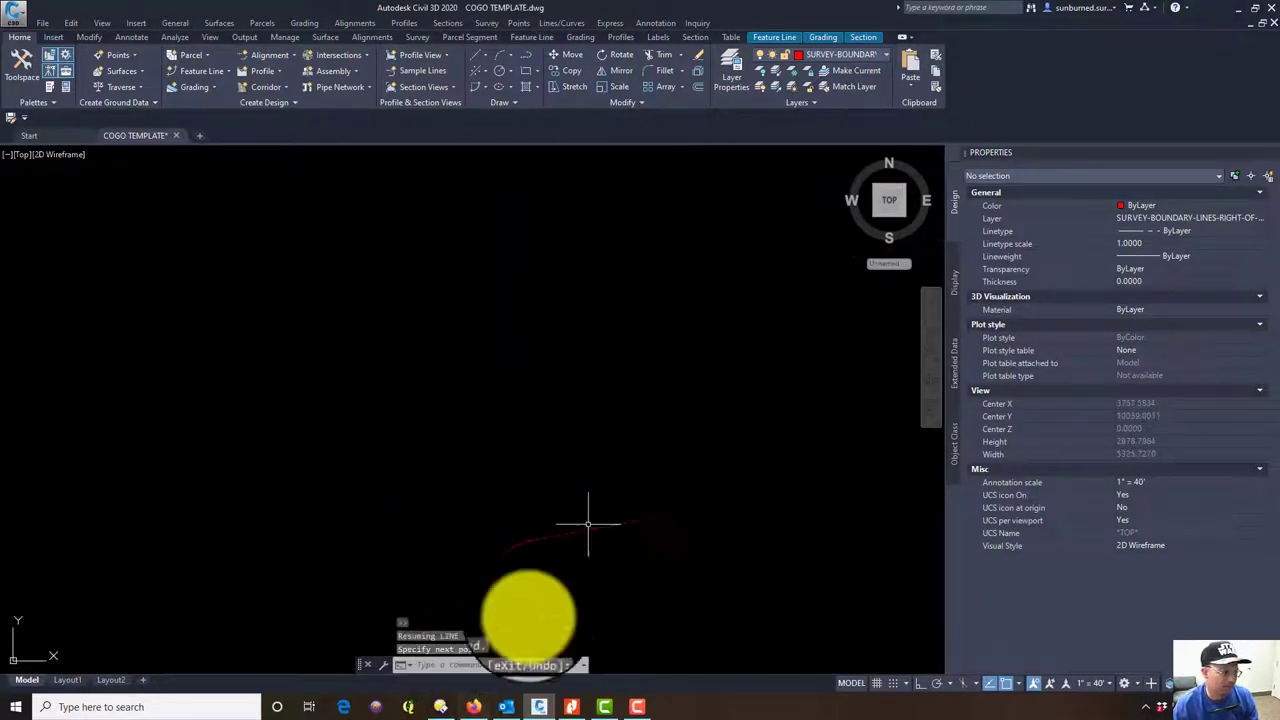
# Compare the drafted Upton Road line with the parcel map and examine the Venner Road bearings and distances around the intersection
pyautogui.scroll(-4, 504, 508)
pyautogui.scroll(6, 530, 472)
pyautogui.moveTo(504, 585); pyautogui.dragTo(382, 404, button='middle')
pyautogui.scroll(-3, 382, 406)
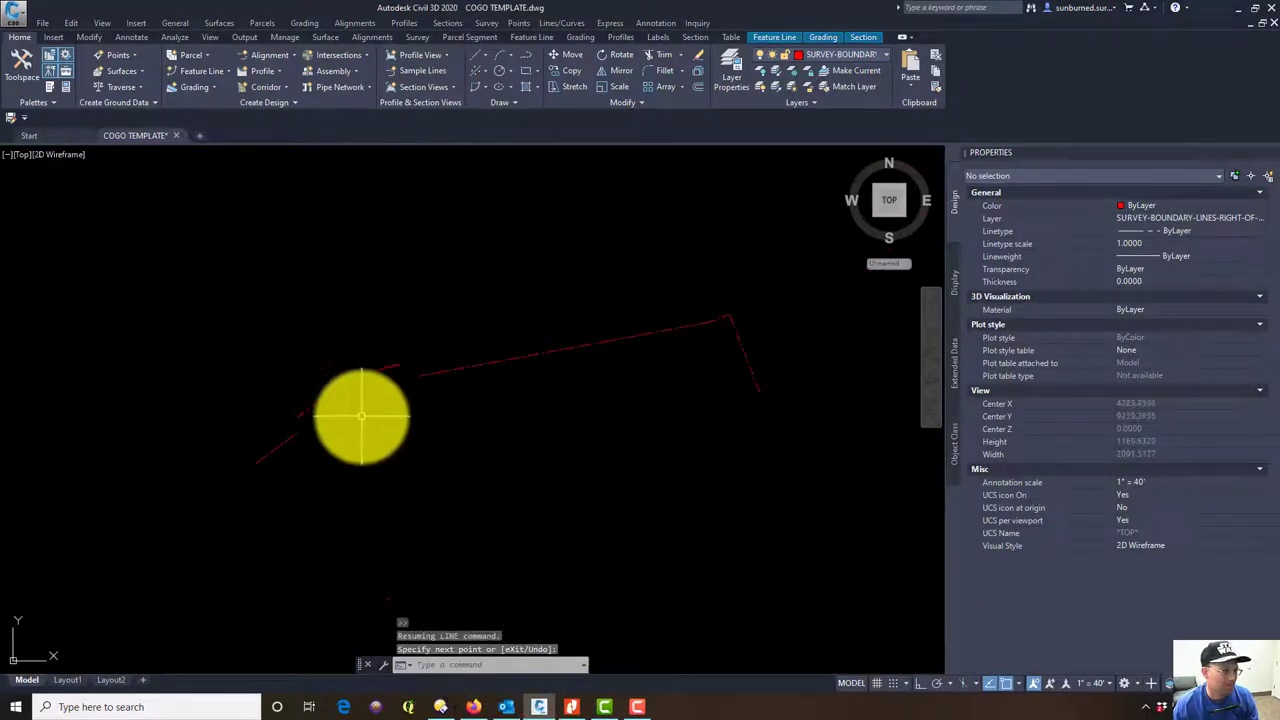
pyautogui.moveTo(1279, 200); pyautogui.dragTo(526, 8)
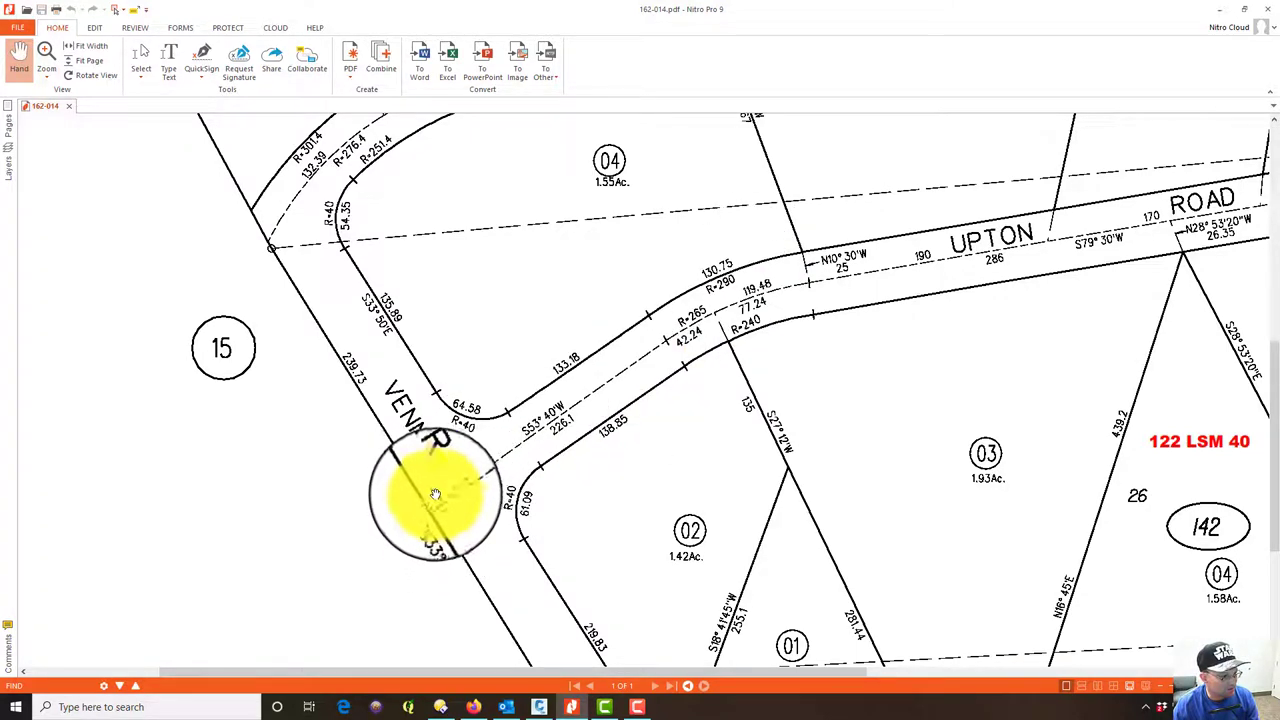
pyautogui.moveTo(540, 564)
pyautogui.mouseDown()
pyautogui.moveTo(489, 347)
pyautogui.moveTo(687, 515)
pyautogui.mouseUp()
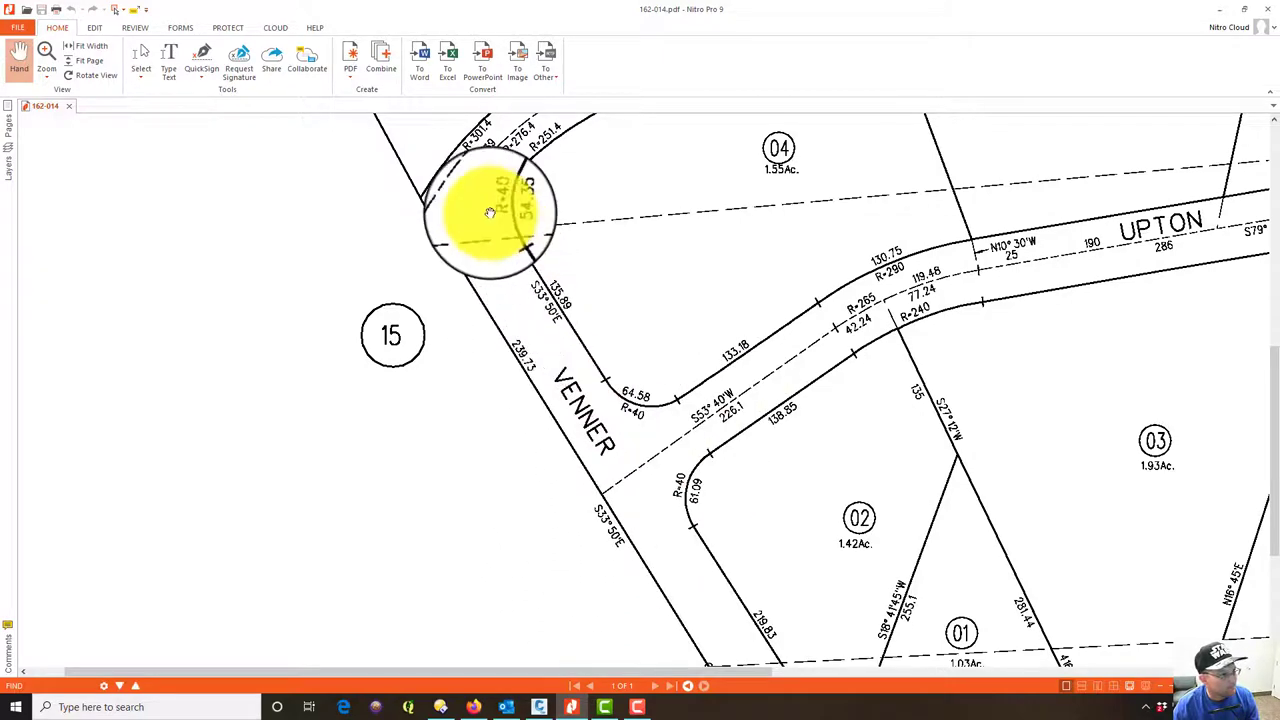
pyautogui.moveTo(657, 474); pyautogui.dragTo(675, 522)
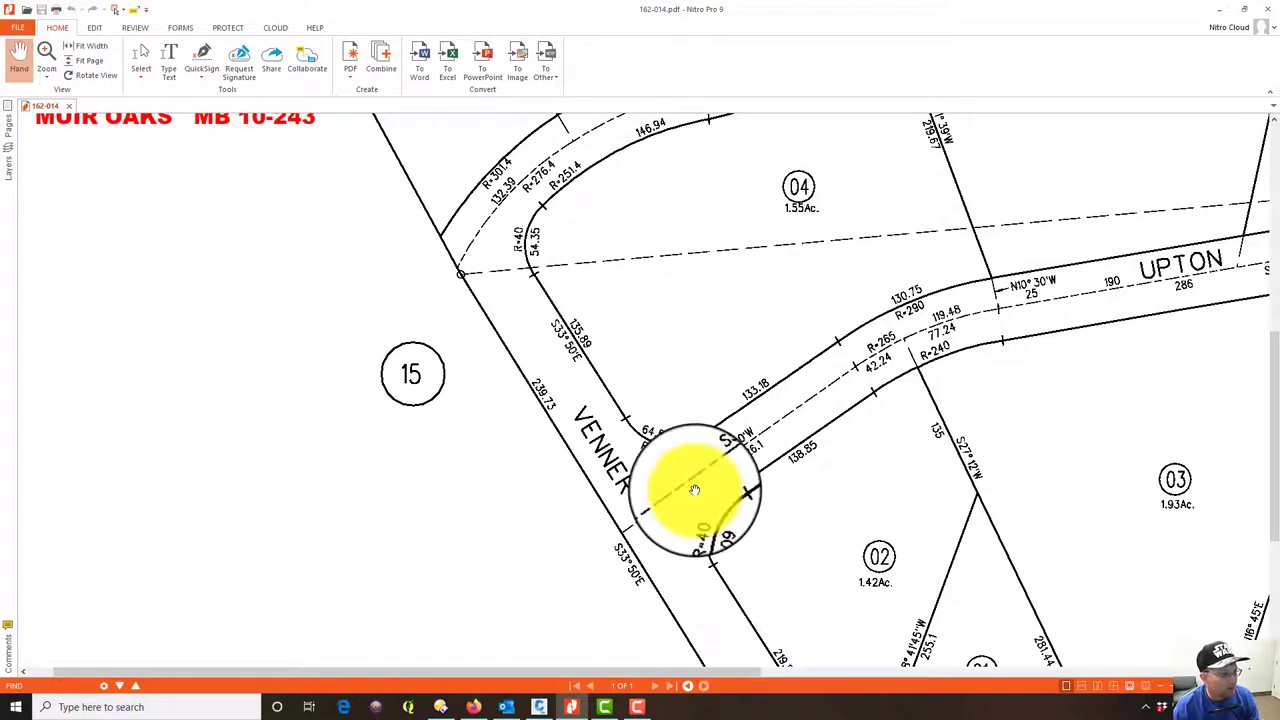
pyautogui.click(1222, 11)
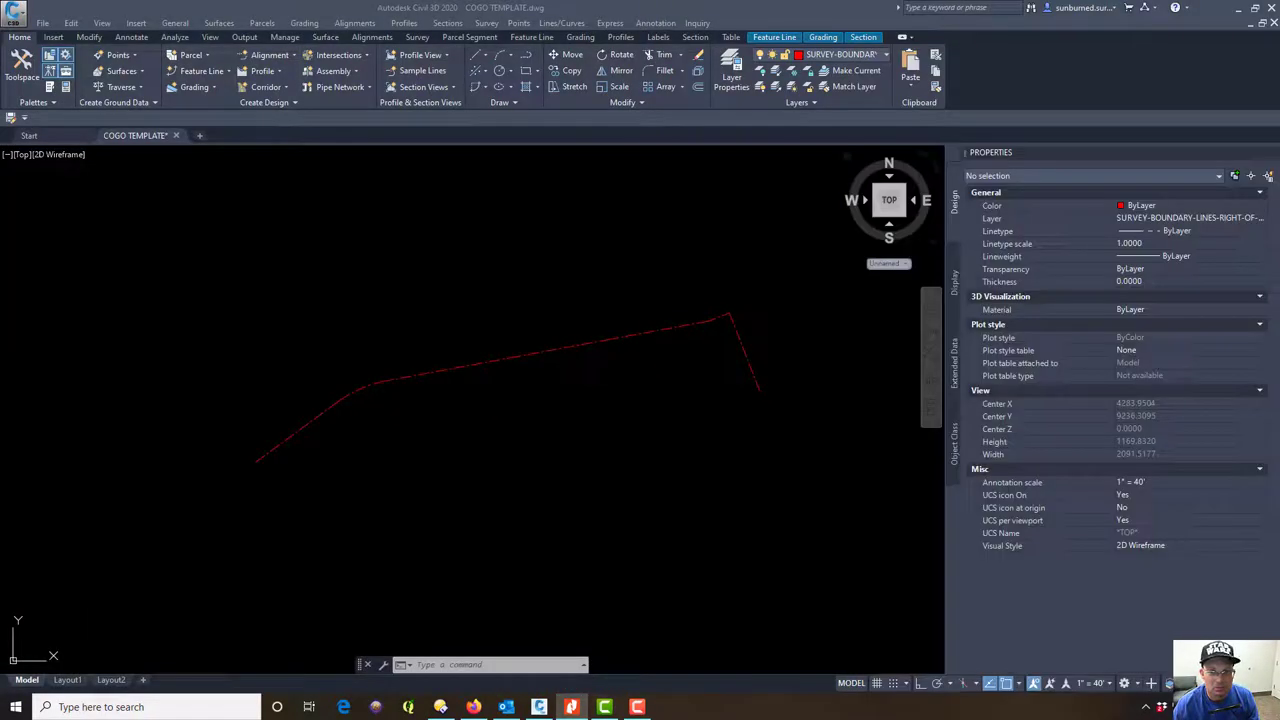
pyautogui.moveTo(272, 600)
pyautogui.mouseDown(button='middle')
pyautogui.moveTo(529, 508)
pyautogui.moveTo(565, 578)
pyautogui.mouseUp(button='middle')
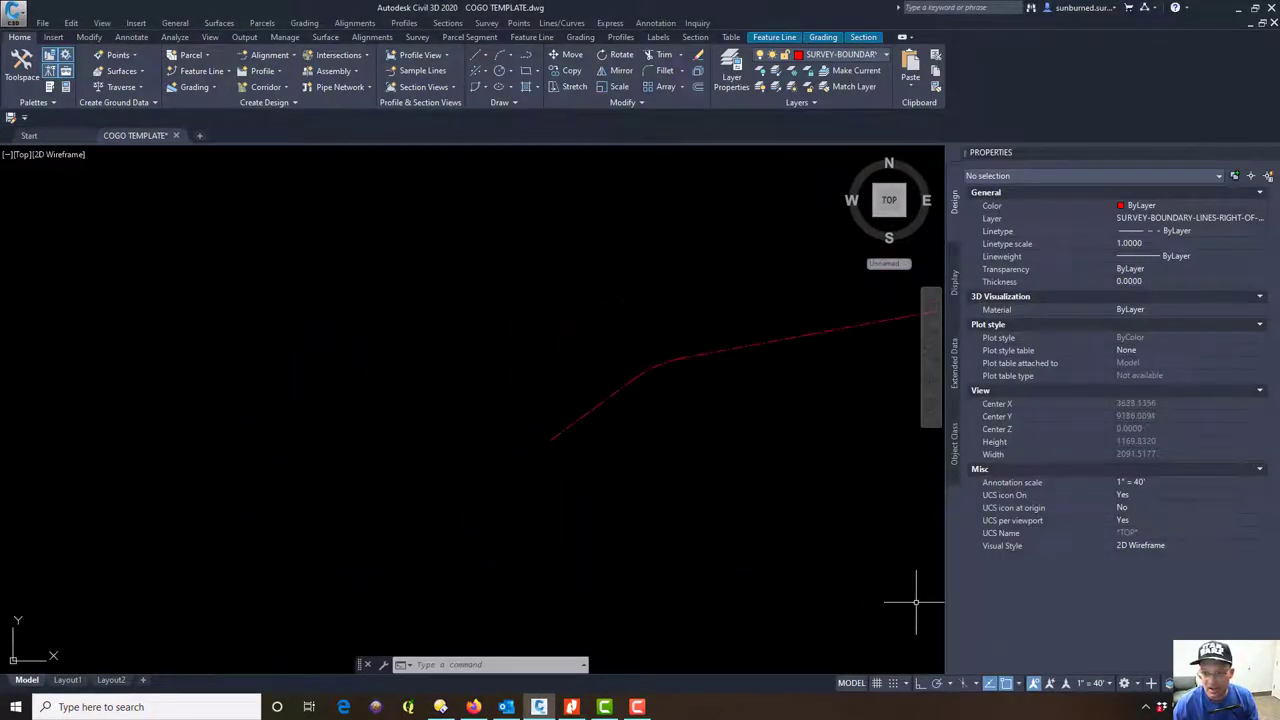
pyautogui.hotkey('alt', 'Tab')
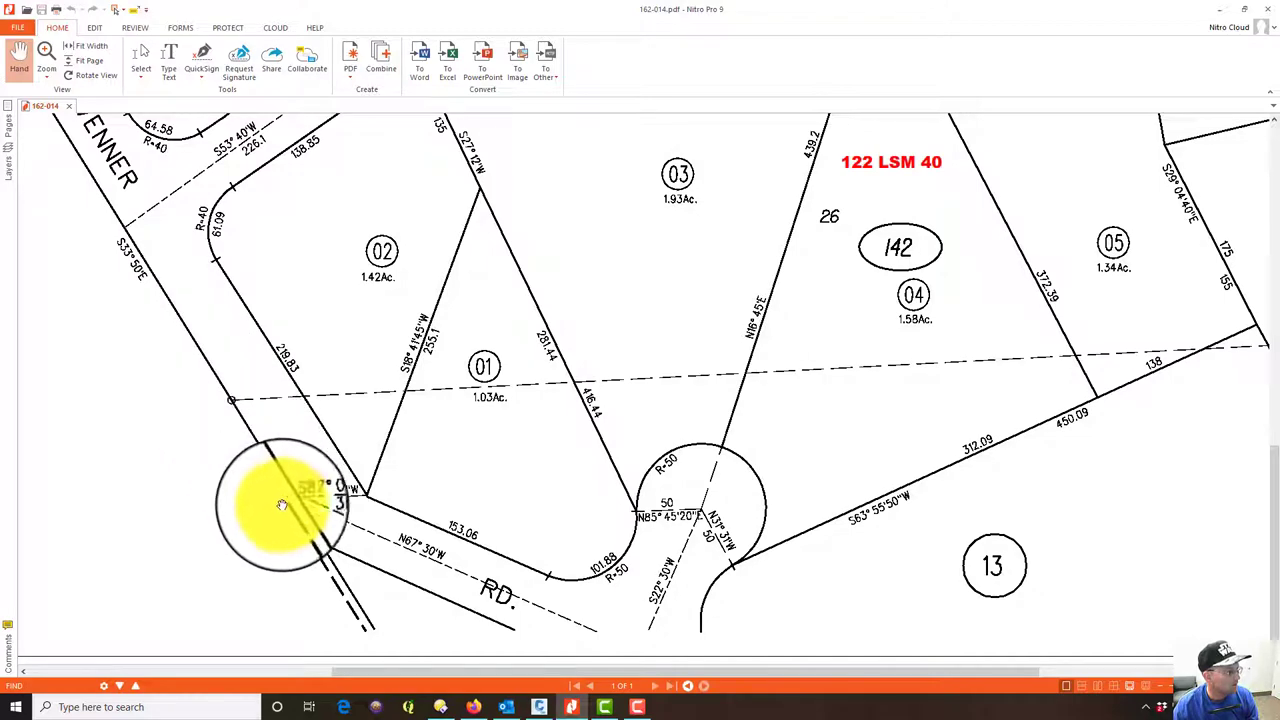
pyautogui.moveTo(86, 214); pyautogui.dragTo(450, 600)
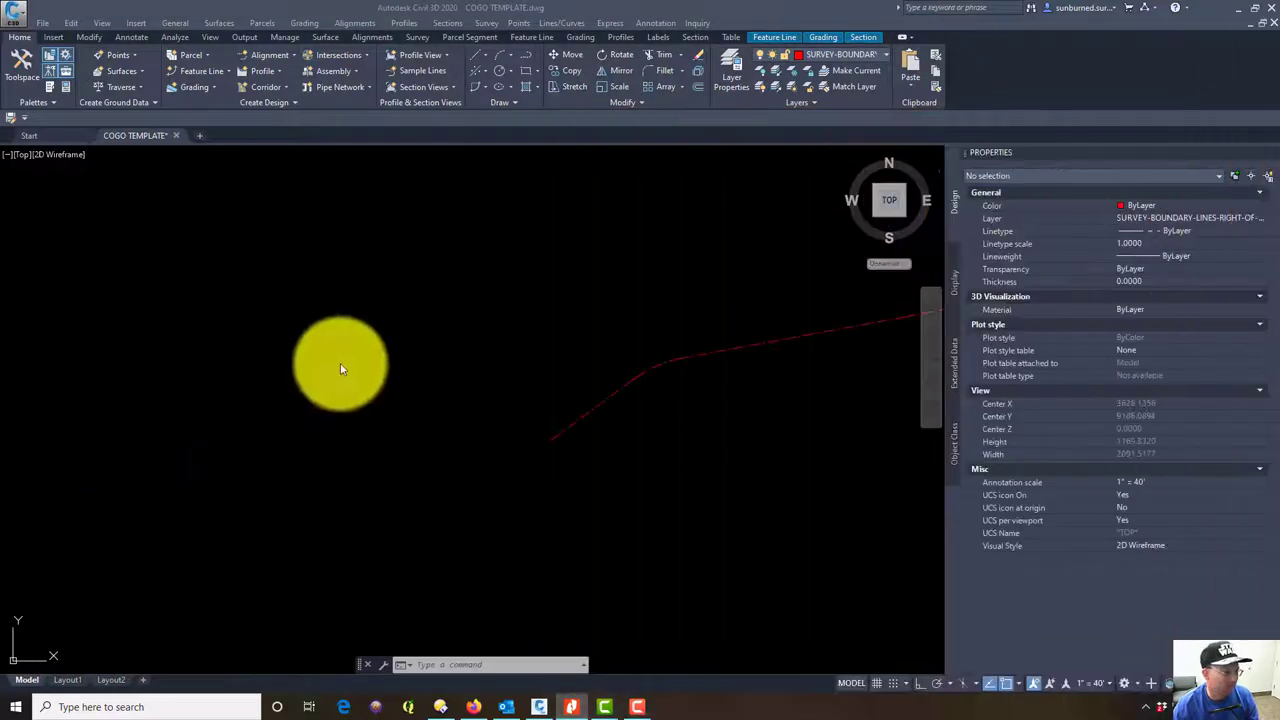
# Make the SURVEY-BOUNDARY-RIGHT-OF-WAY SIDELINES layer current and try starting a plain line at the Upton Road line's southwest end
pyautogui.click(886, 54)
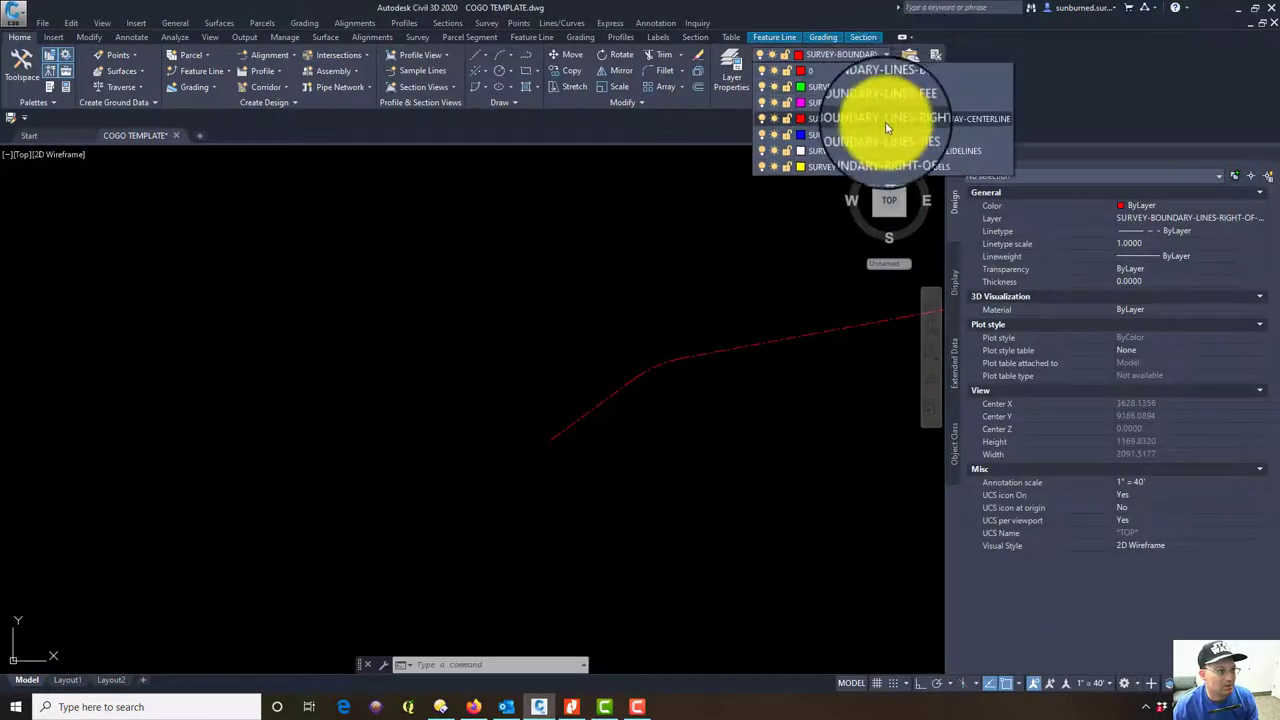
pyautogui.click(882, 150)
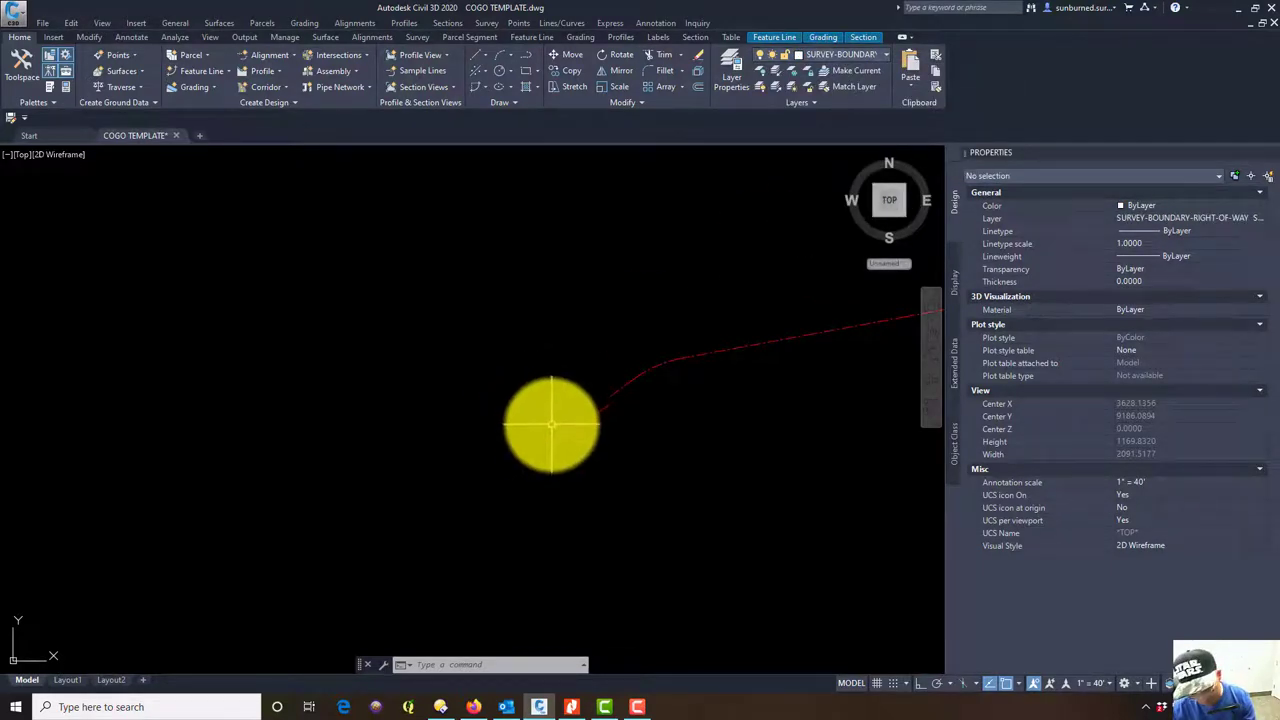
pyautogui.write('l')
pyautogui.press('Return')
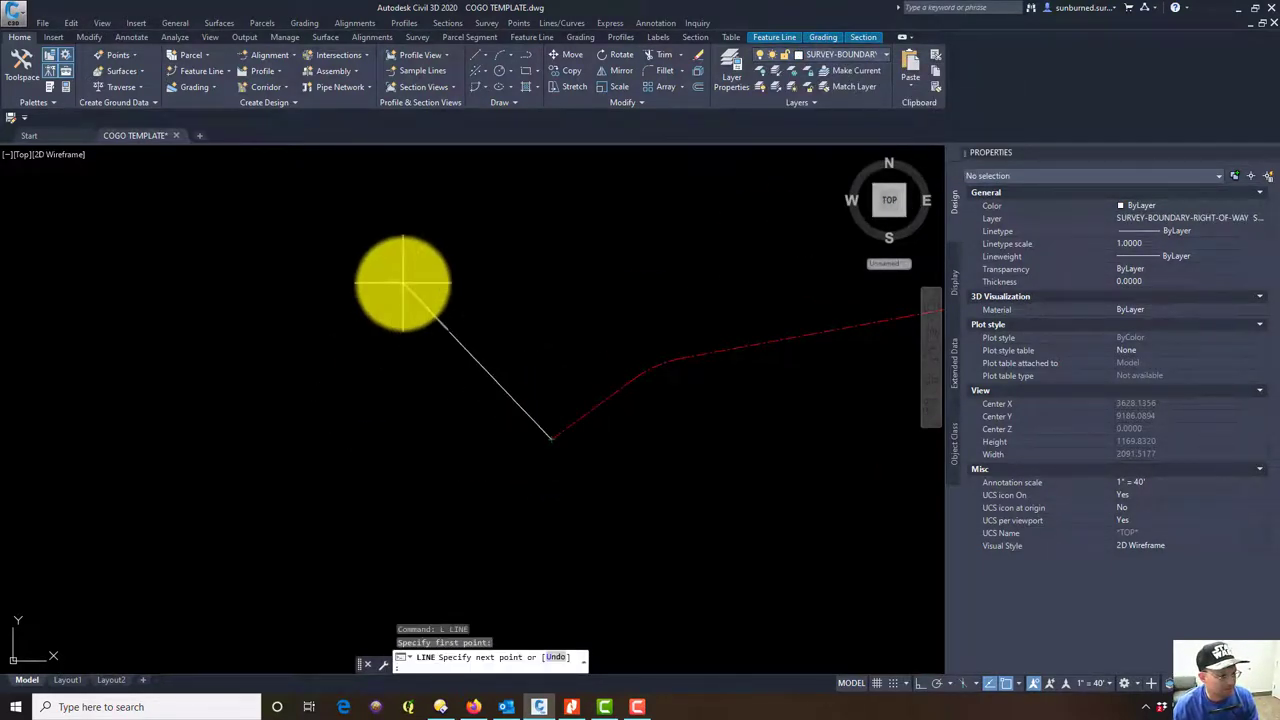
# Consult the parcel map and draw a line by bearing from the Upton Road line's southwest end: quadrant 4, bearing 33.50, distance 239.73
pyautogui.click(487, 53)
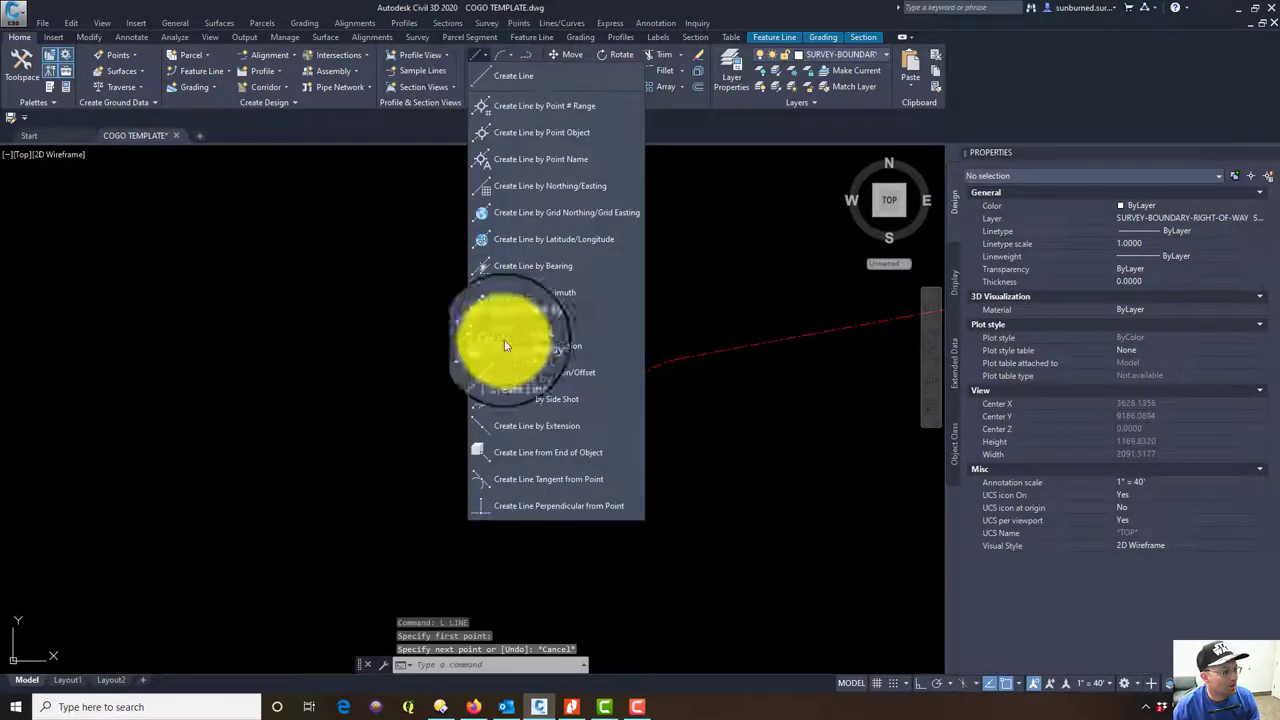
pyautogui.click(530, 266)
pyautogui.click(555, 440)
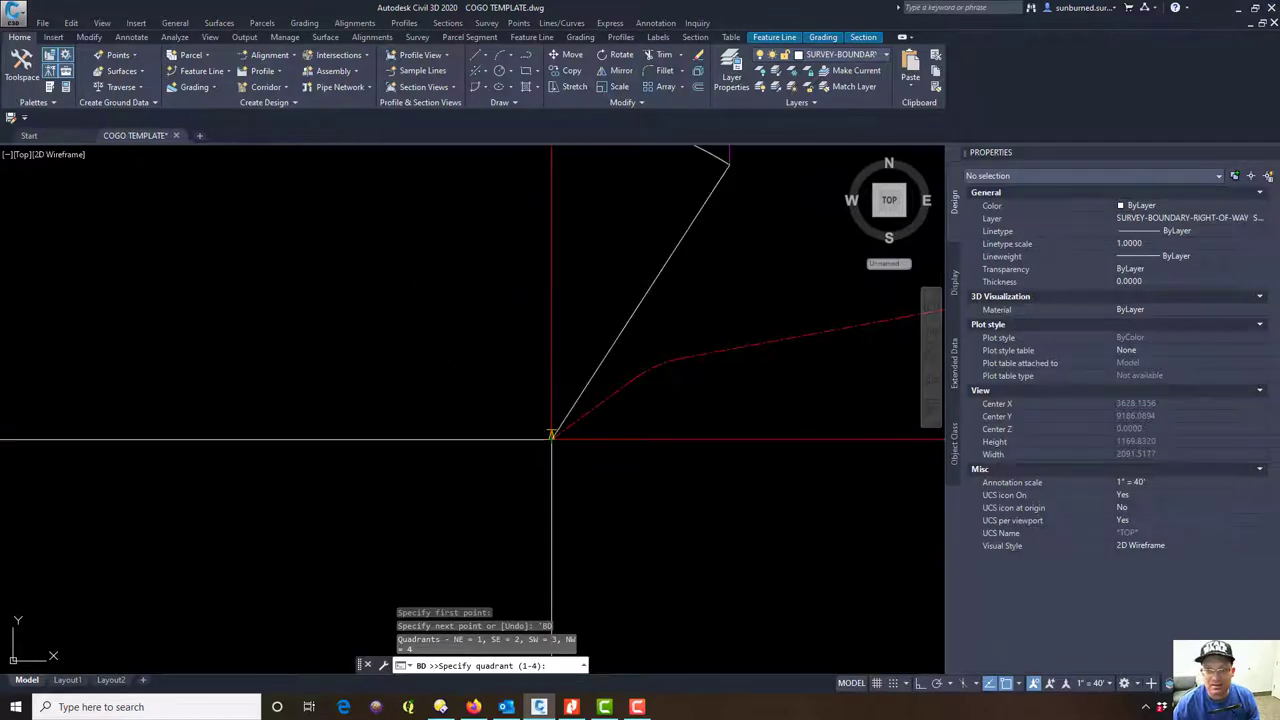
pyautogui.moveTo(1279, 235); pyautogui.dragTo(825, 5)
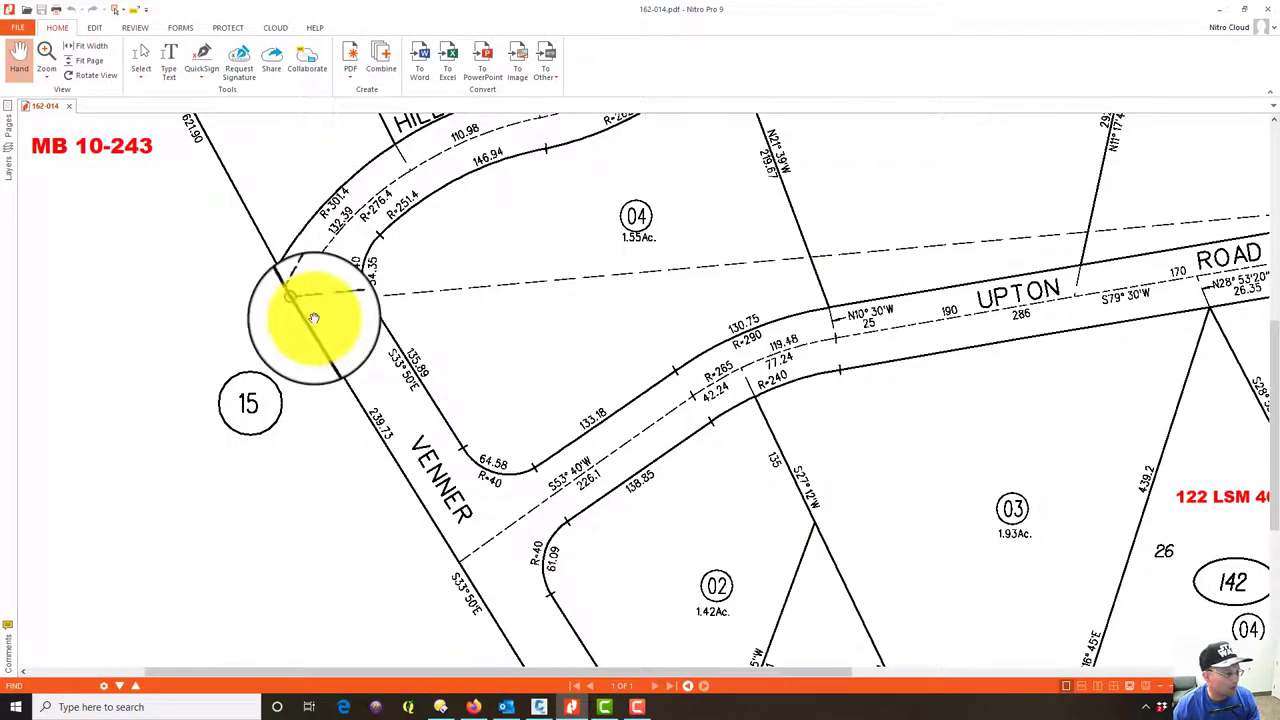
pyautogui.hotkey('alt', 'Tab')
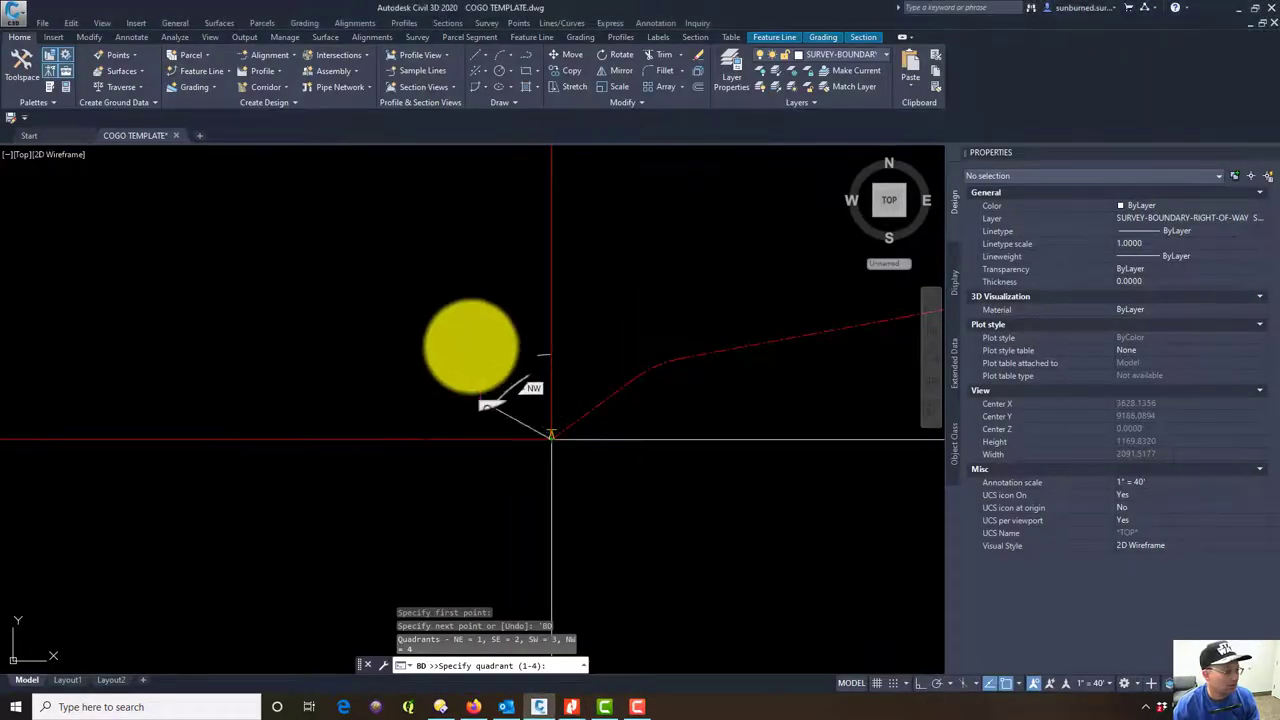
pyautogui.write('4')
pyautogui.press('Return')
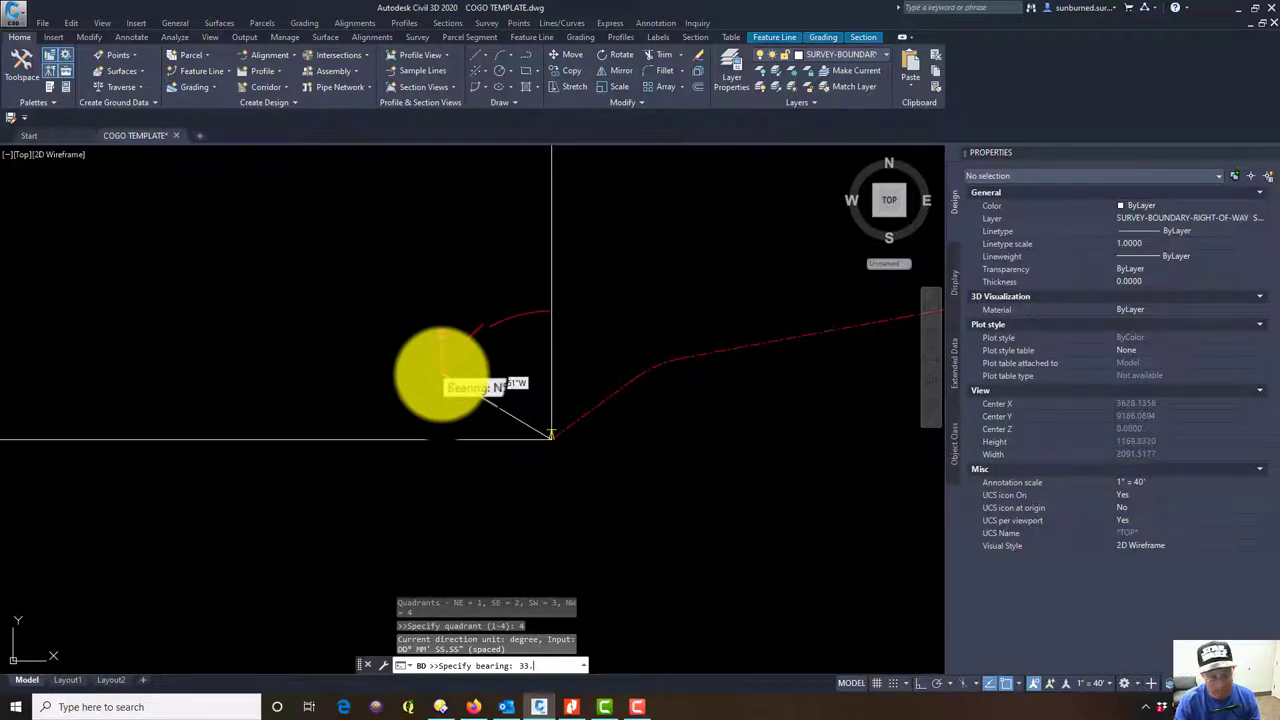
pyautogui.press('Return')
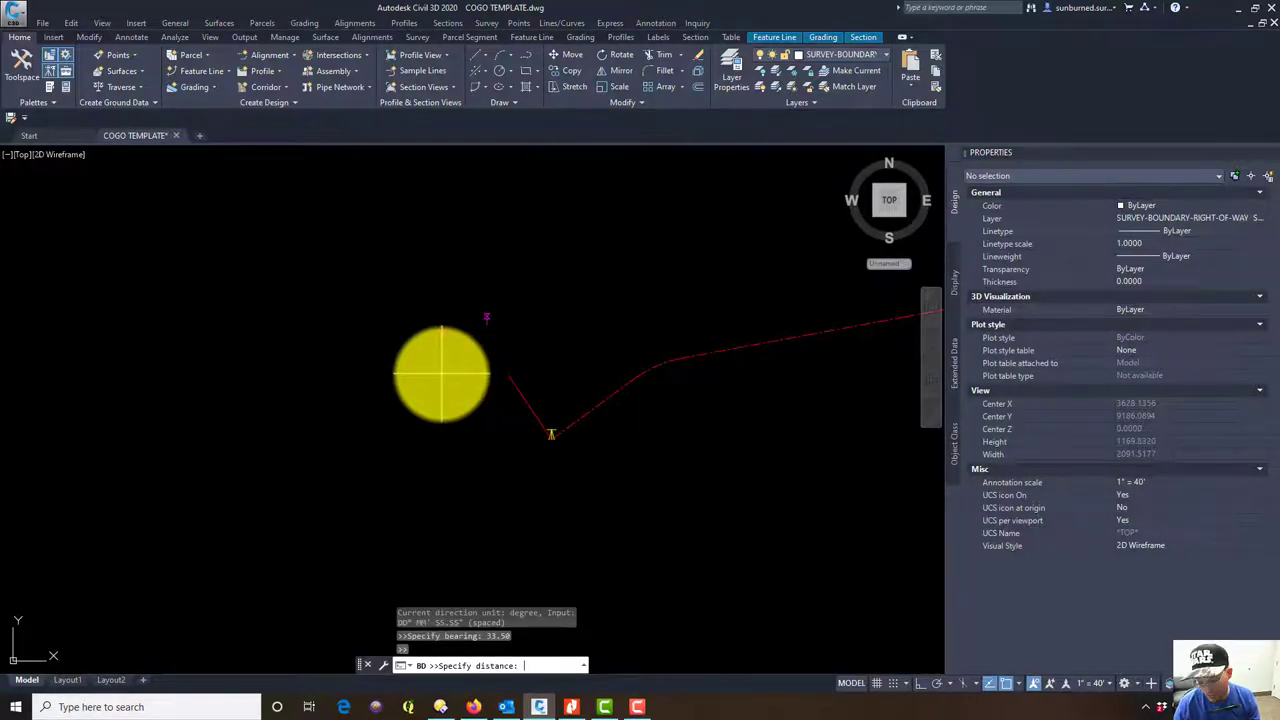
pyautogui.write('239.7')
pyautogui.press('Return')
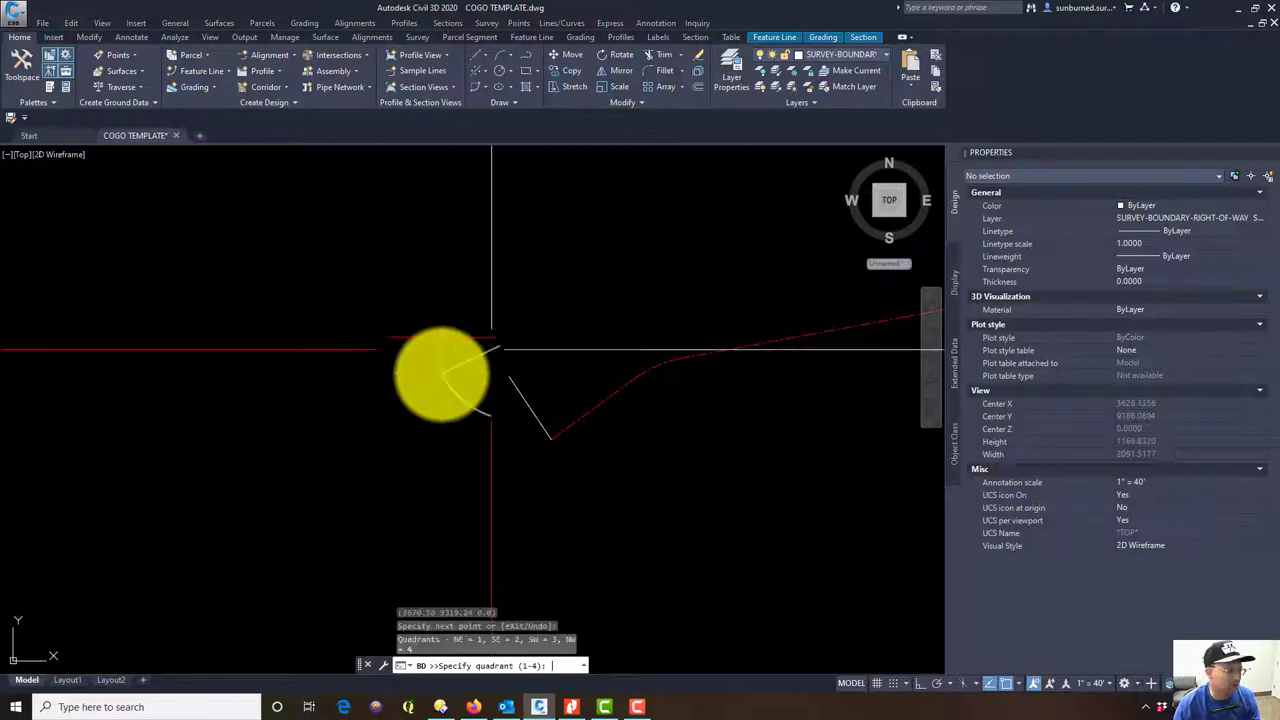
pyautogui.press('Escape')
pyautogui.press('Escape')
pyautogui.click(506, 365)
pyautogui.press('Escape')
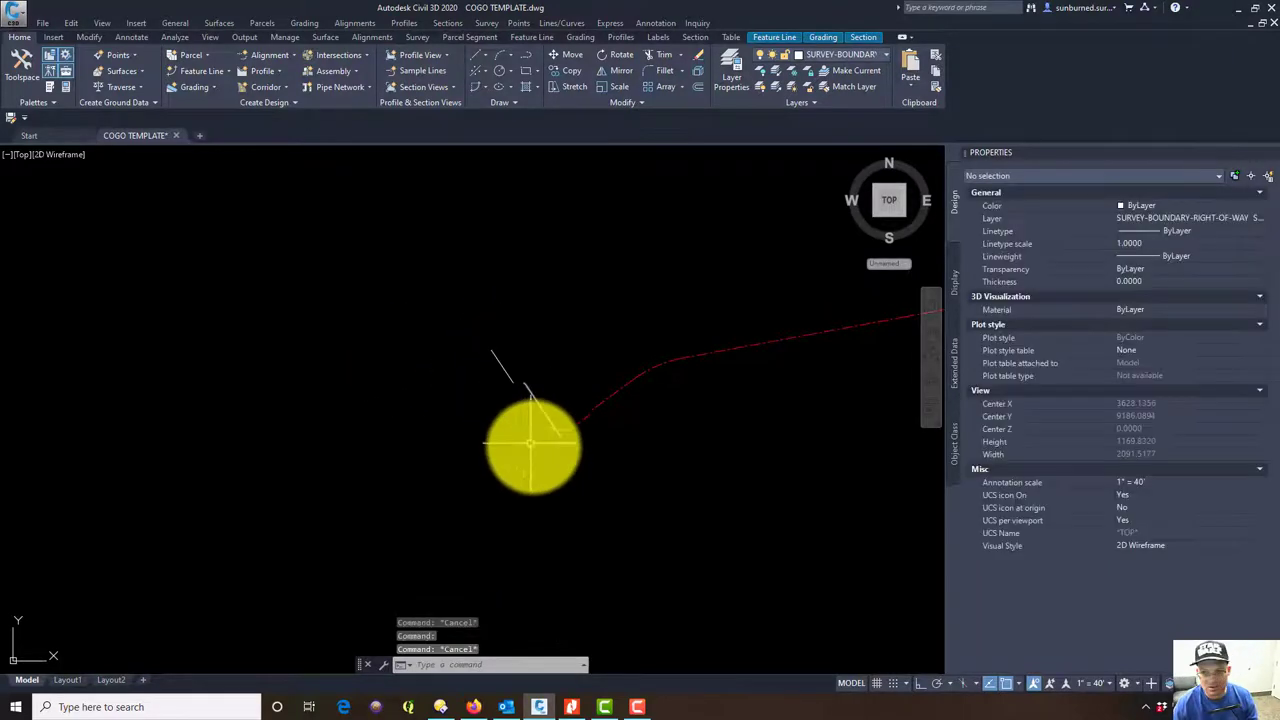
# Offset the Venner Road sideline 25.0 to its northeast side
pyautogui.moveTo(537, 457); pyautogui.dragTo(541, 468, button='middle')
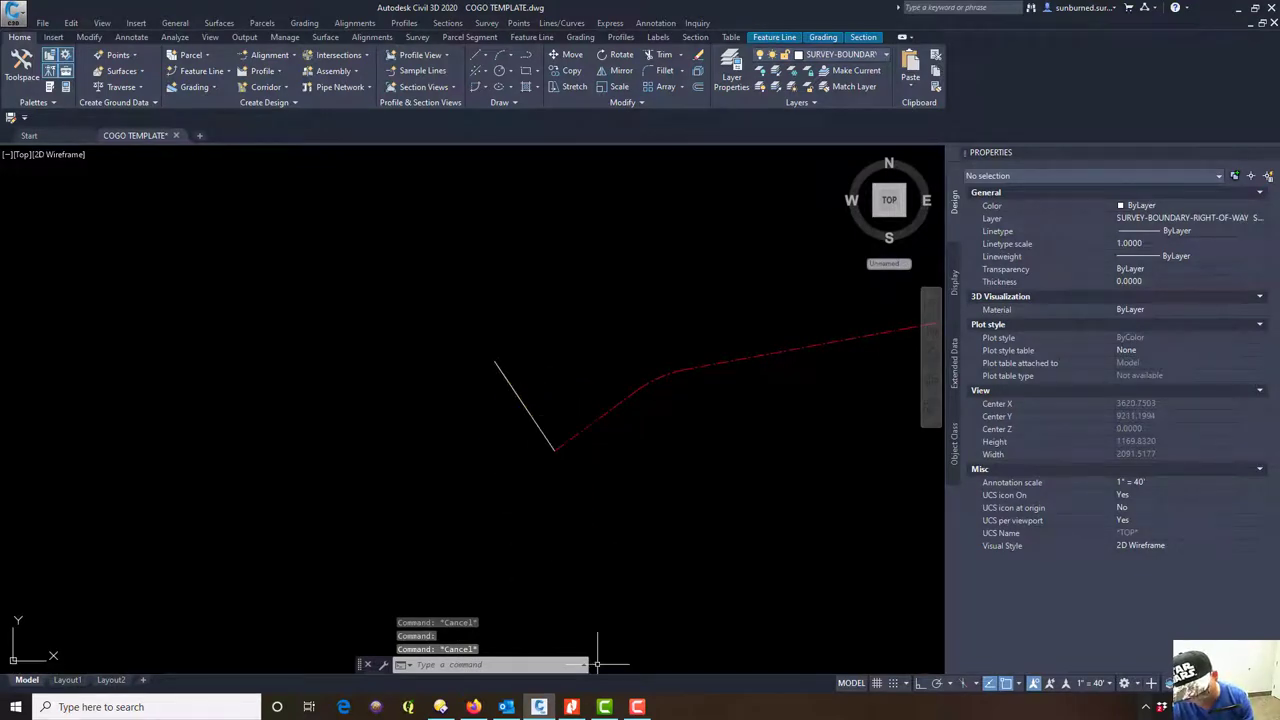
pyautogui.click(1160, 537)
pyautogui.write('o')
pyautogui.press('Return')
pyautogui.write('2')
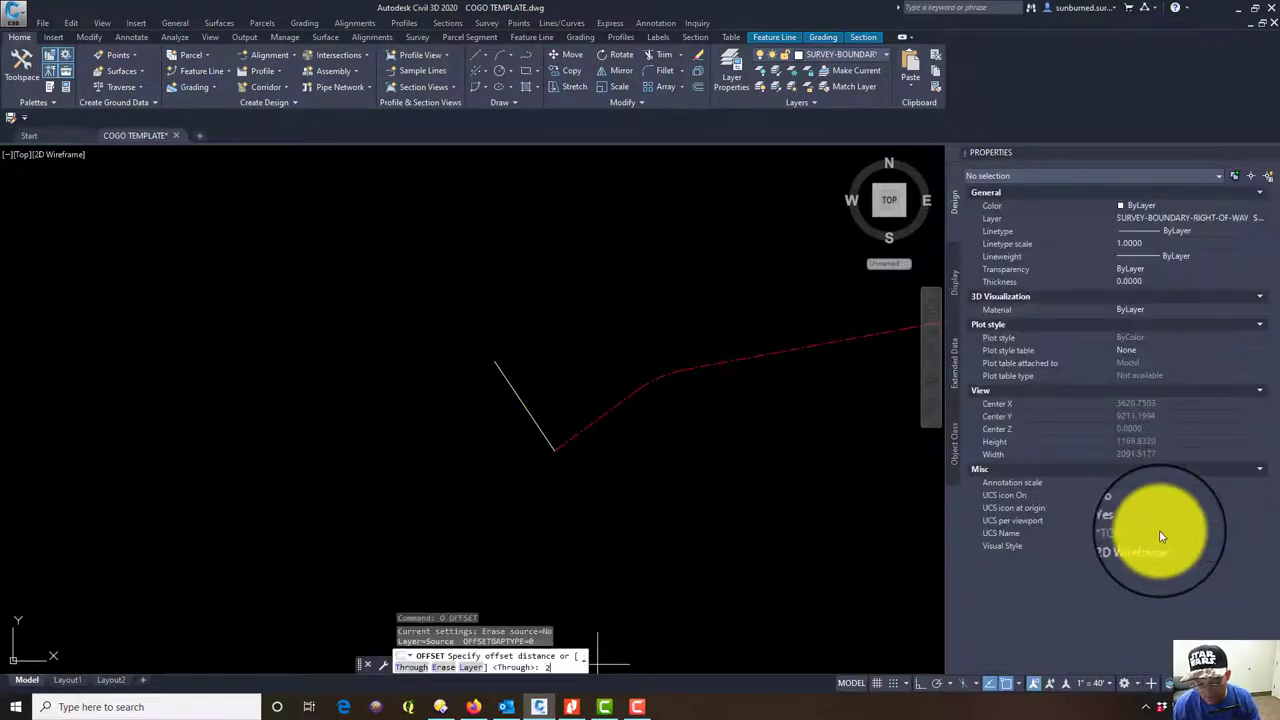
pyautogui.write('5.0')
pyautogui.press('Return')
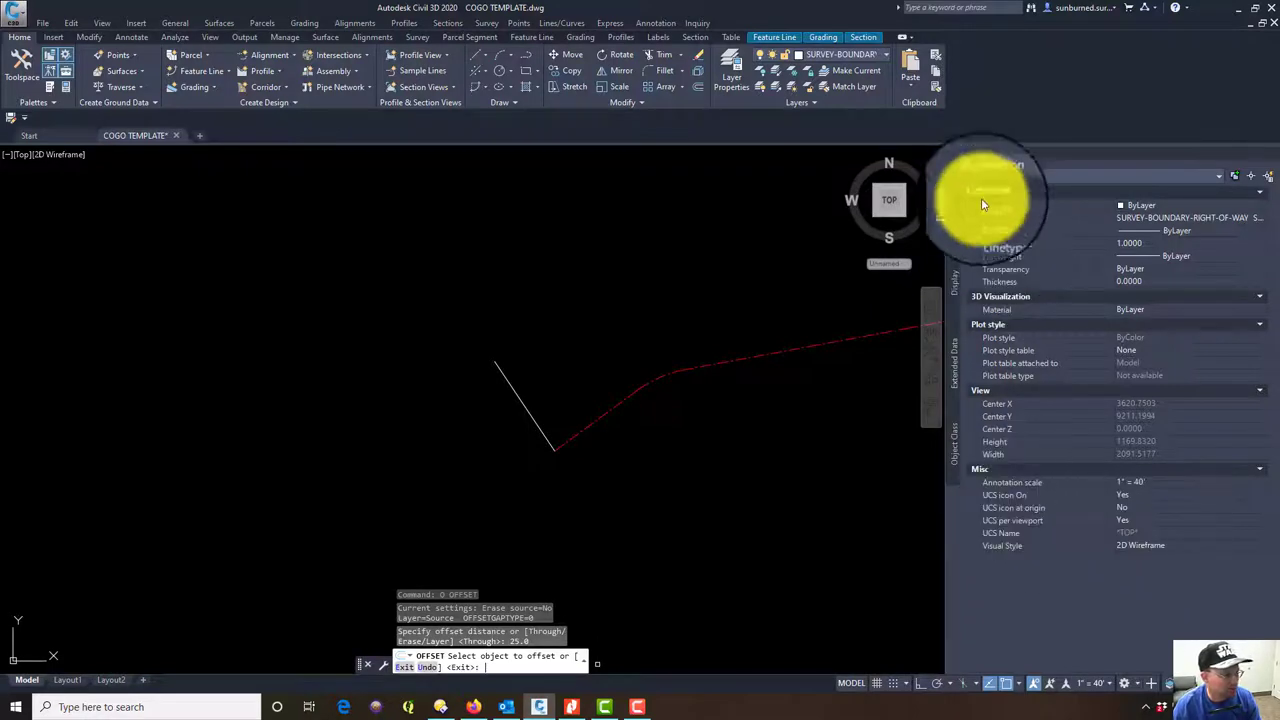
pyautogui.click(541, 429)
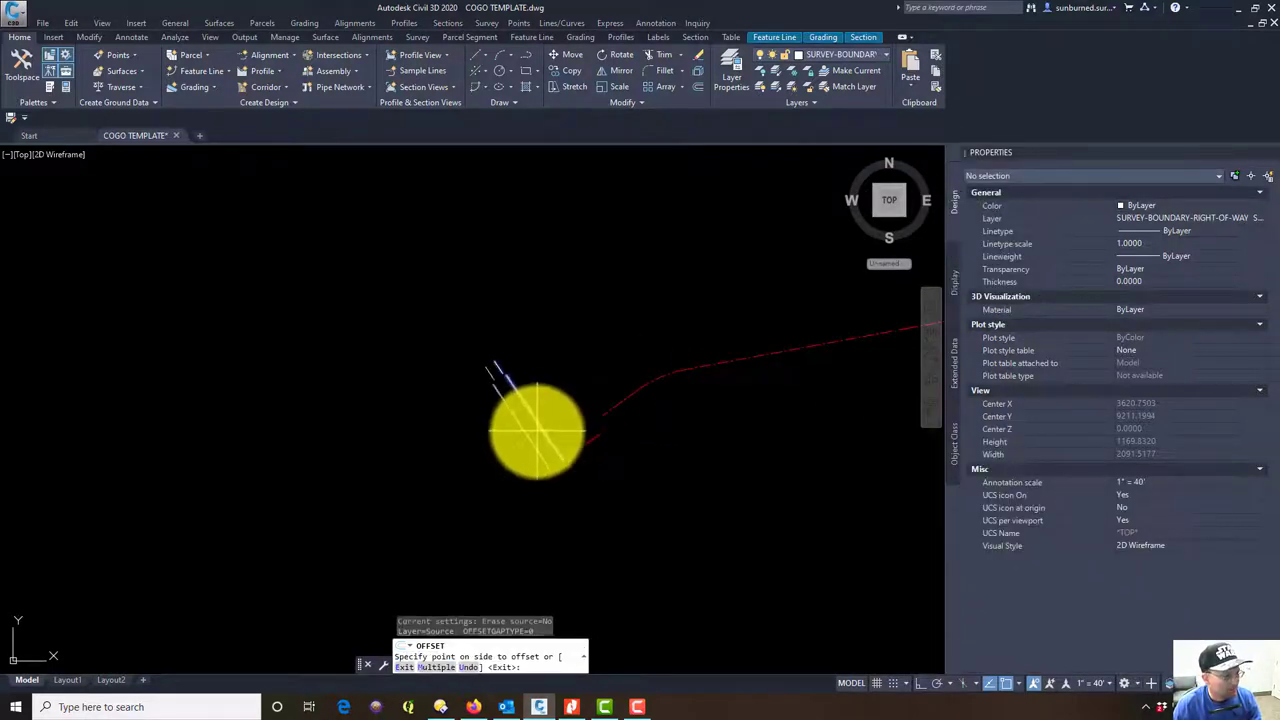
pyautogui.click(549, 402)
pyautogui.press('Escape')
pyautogui.scroll(2, 563, 453)
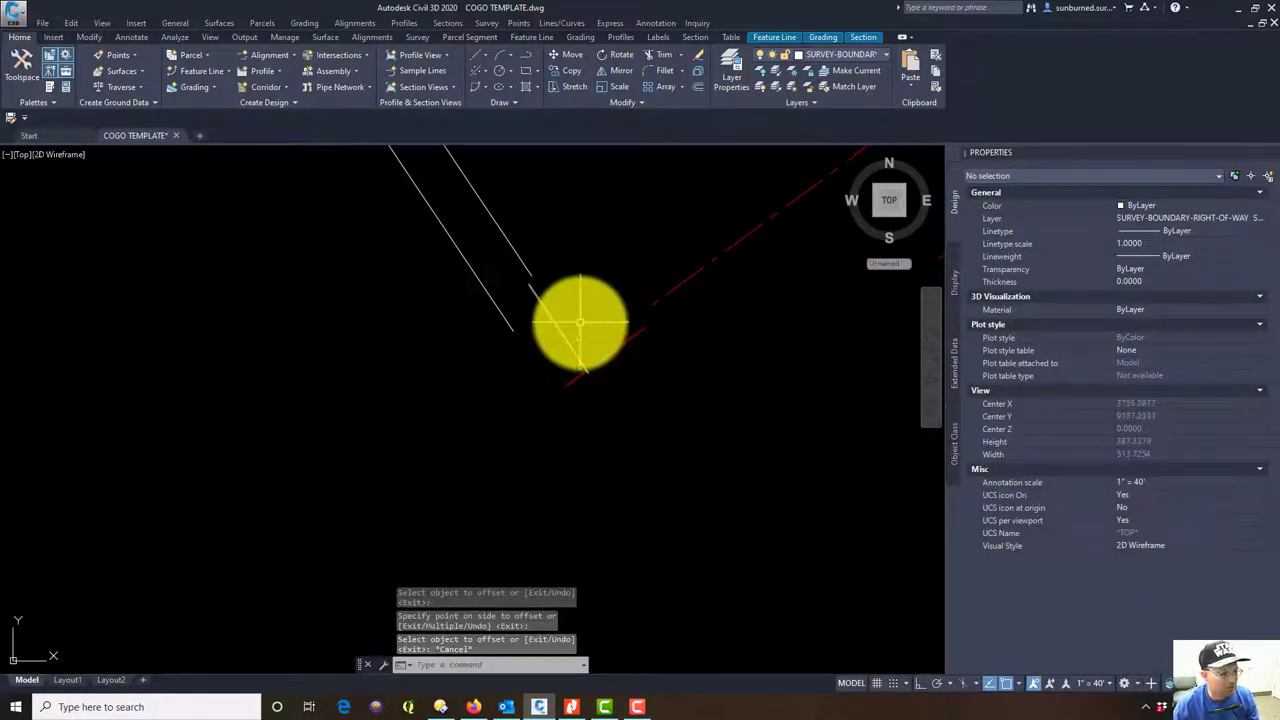
# Move the offset Venner Road line to the SURVEY-BOUNDARY-LINES-RIGHT-OF-WAY-CENTERLINE layer
pyautogui.scroll(-2, 620, 430)
pyautogui.click(586, 400)
pyautogui.click(557, 366)
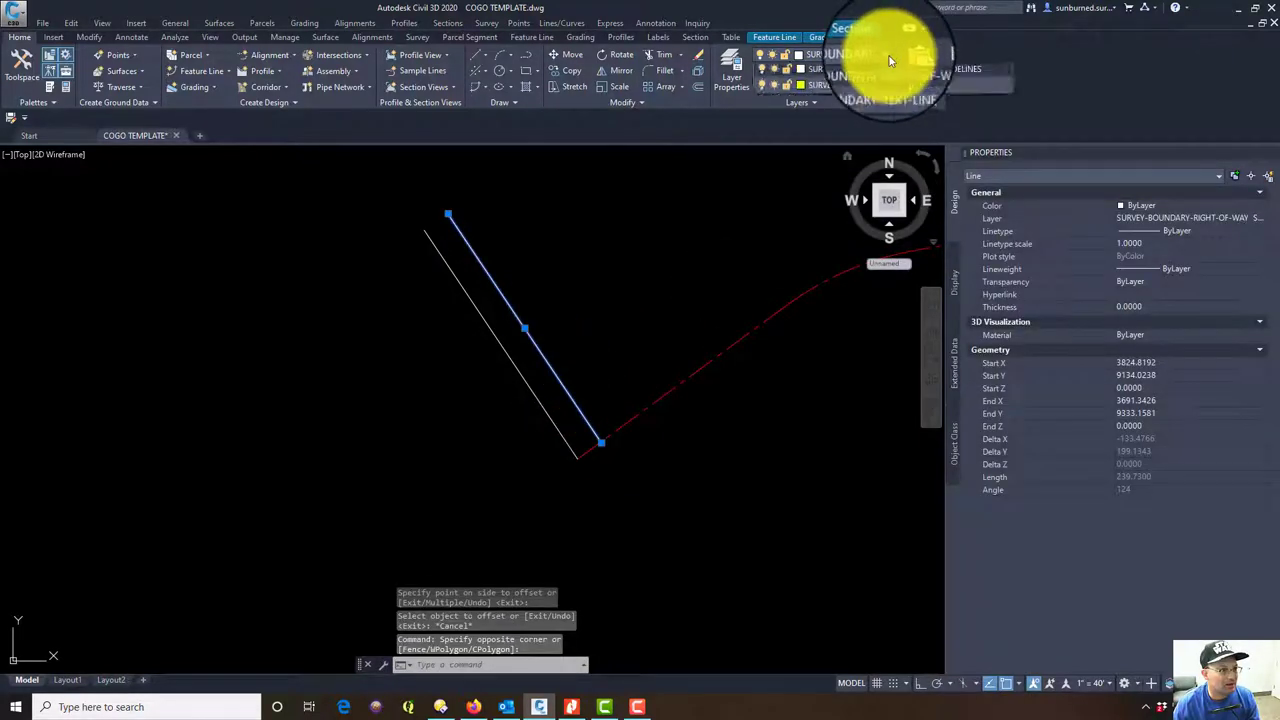
pyautogui.click(889, 56)
pyautogui.click(920, 119)
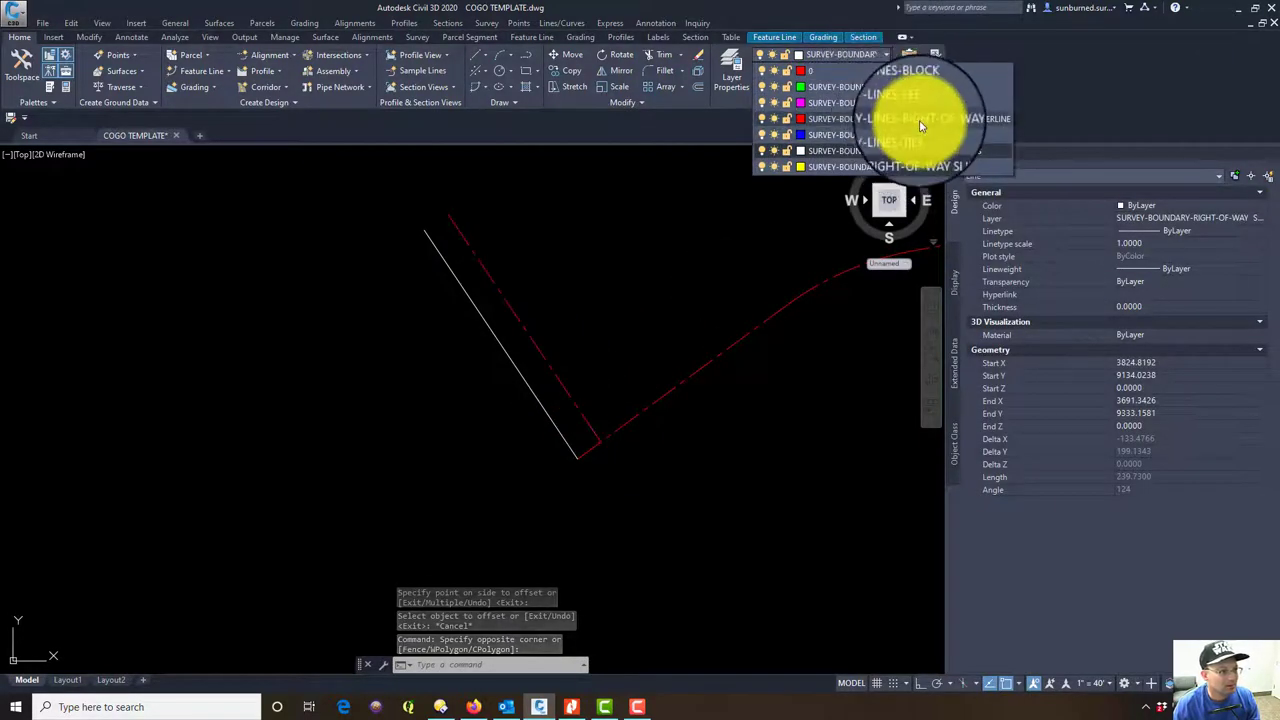
pyautogui.press('Escape')
# Trim the Venner Road centerline's overhang past the Upton Road centerline, using the Upton Road line as cutting edge
pyautogui.scroll(4, 543, 463)
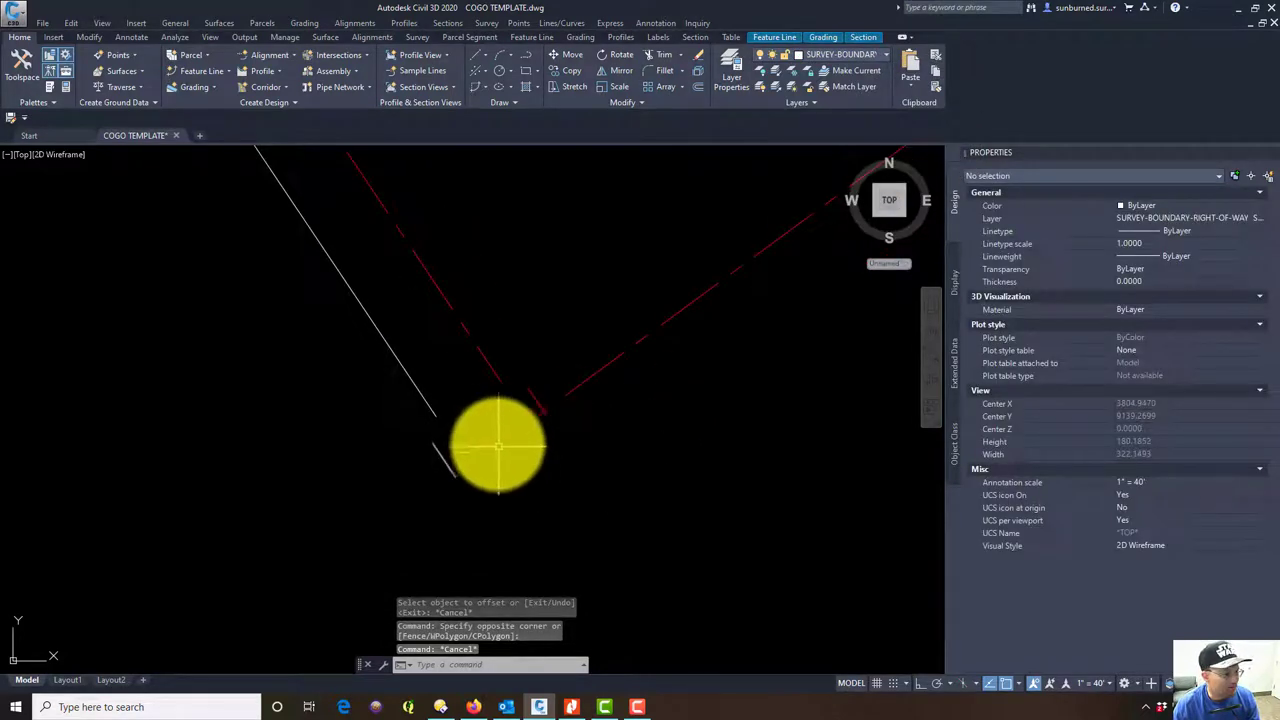
pyautogui.click(498, 448)
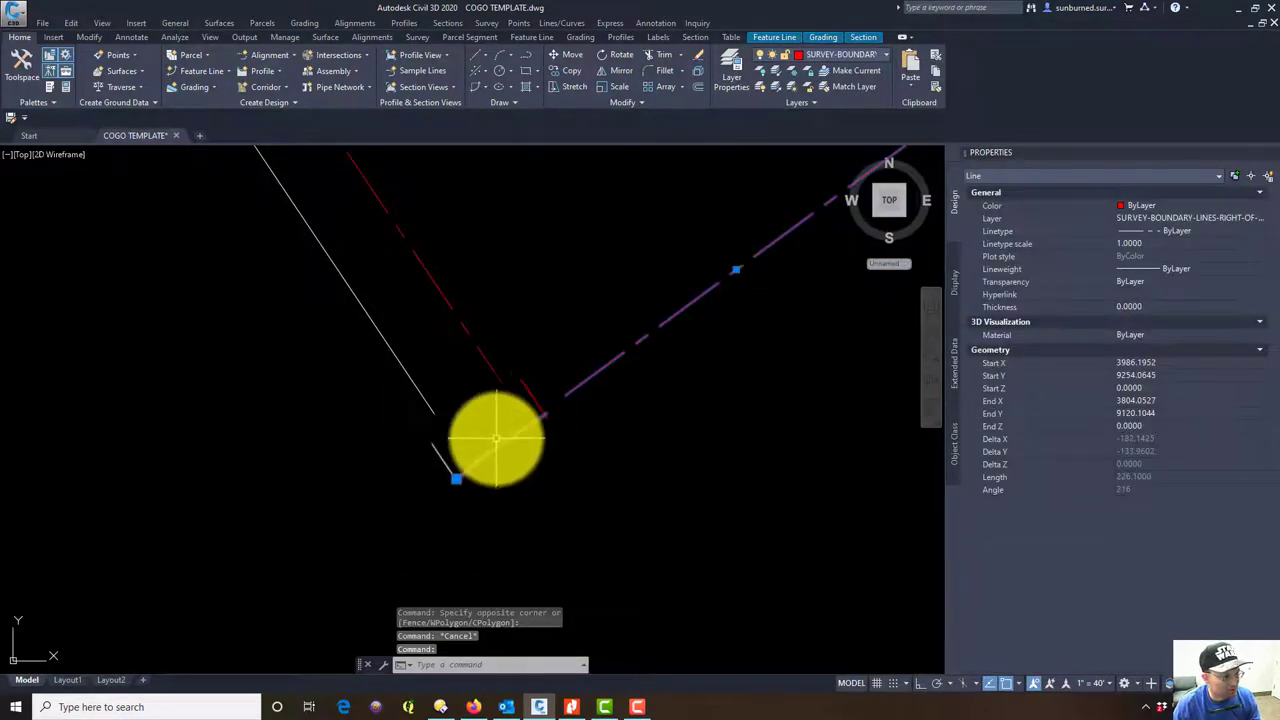
pyautogui.press('Escape')
pyautogui.scroll(2, 513, 430)
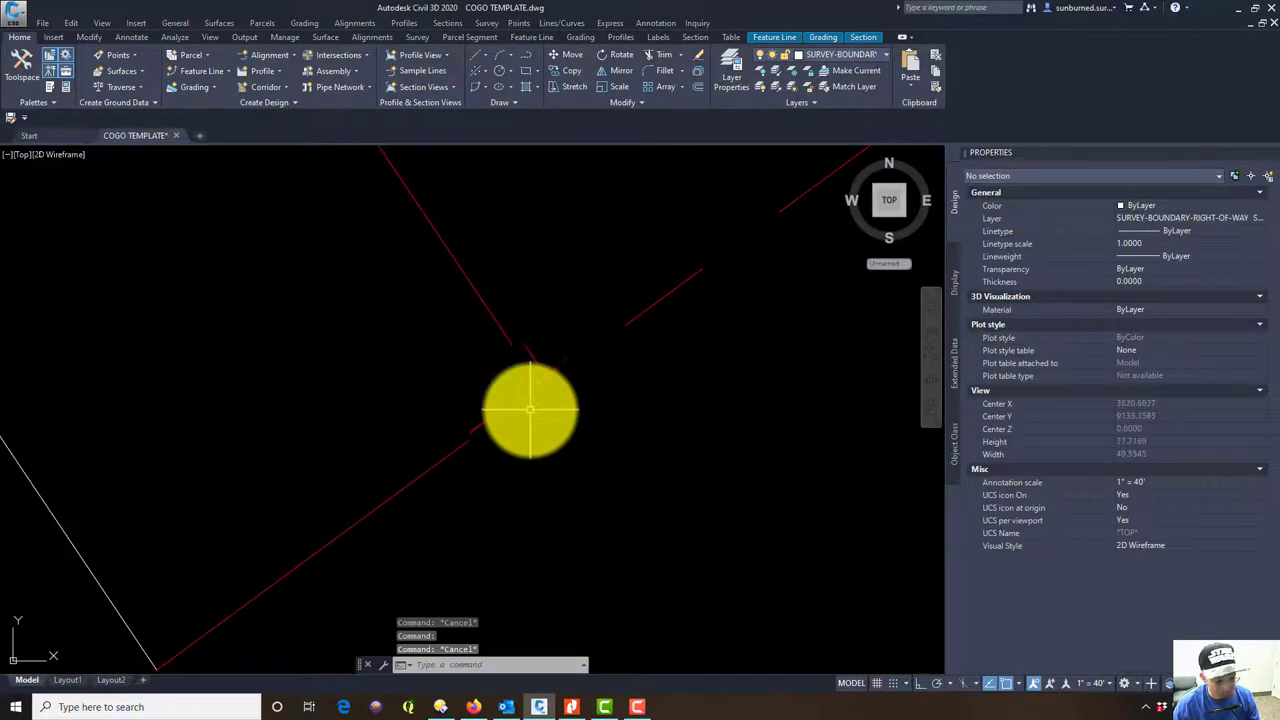
pyautogui.write('TR')
pyautogui.press('Return')
pyautogui.click(540, 401)
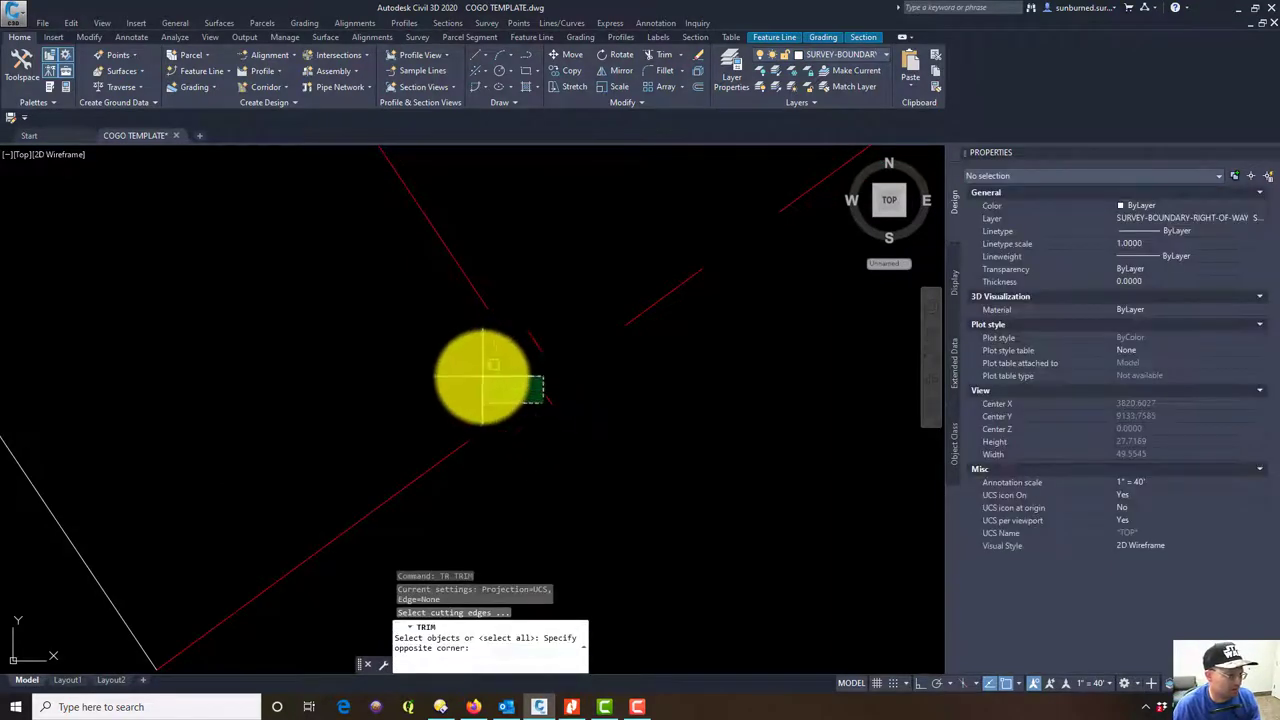
pyautogui.click(482, 378)
pyautogui.press('Return')
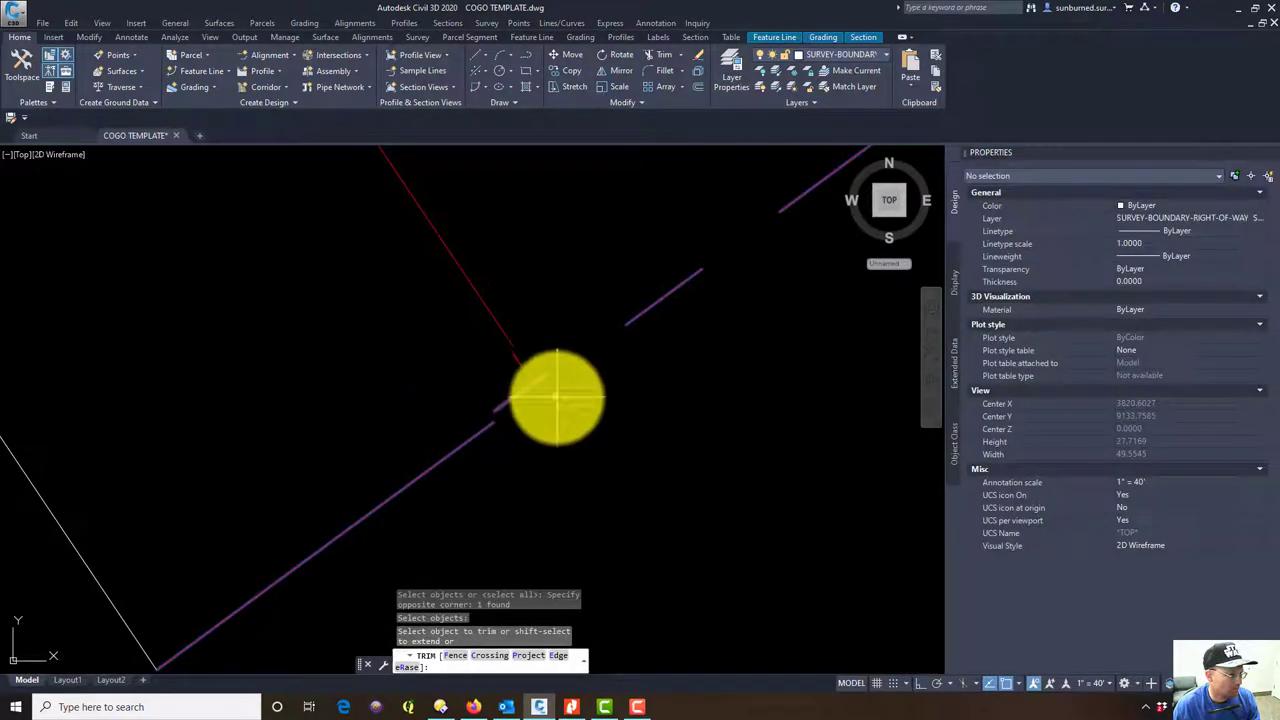
pyautogui.press('Escape')
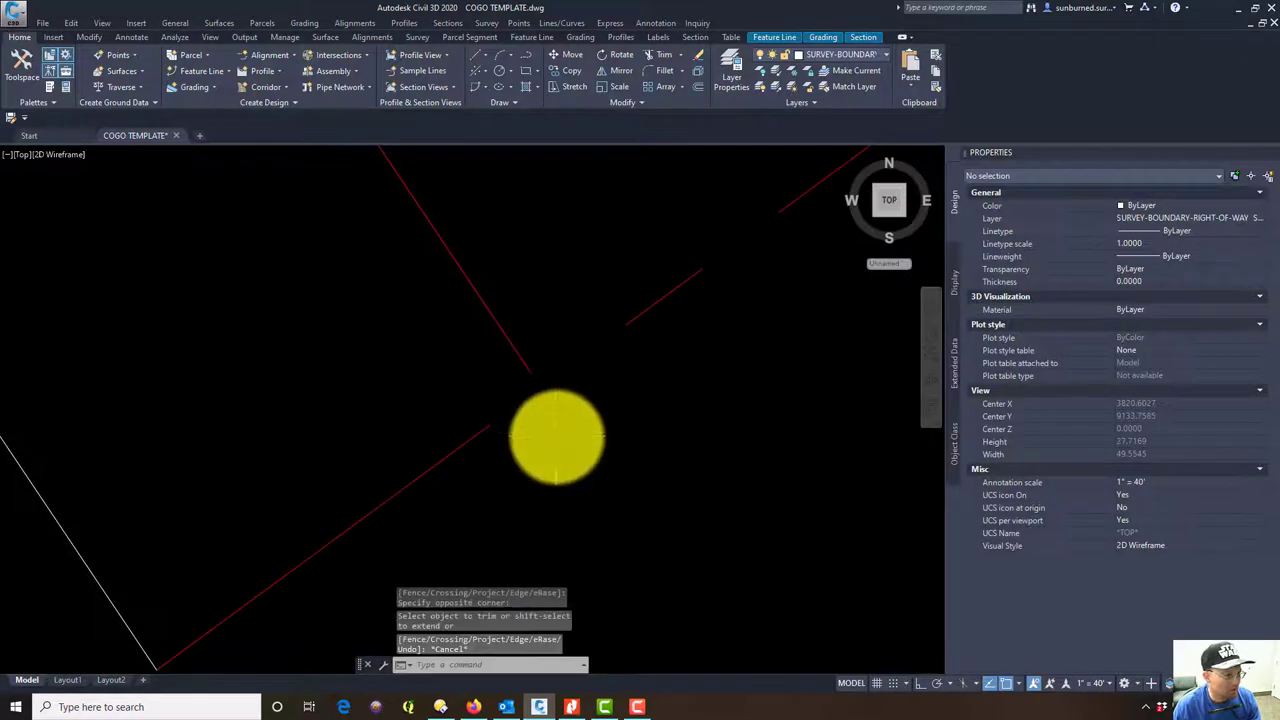
# Break the Upton Road centerline at its intersection with the Venner Road centerline
pyautogui.click(510, 348)
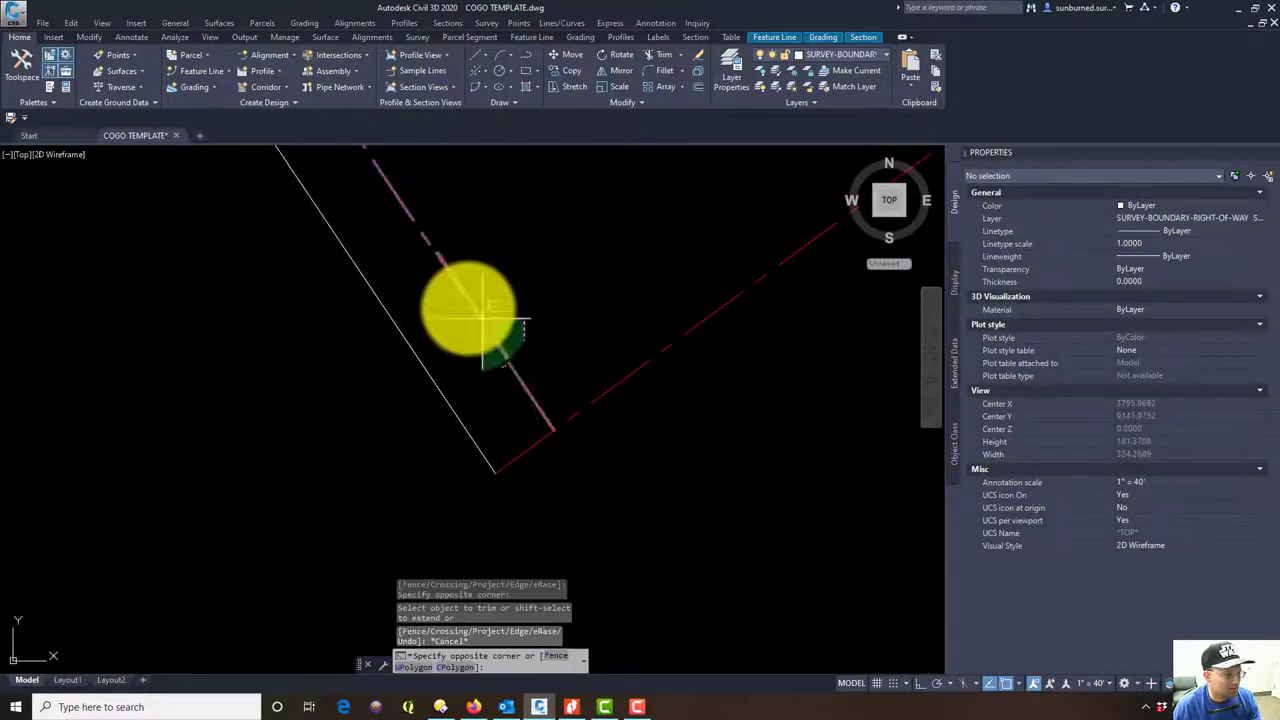
pyautogui.click(468, 308)
pyautogui.press('Escape')
pyautogui.click(549, 438)
pyautogui.click(524, 430)
pyautogui.press('Escape')
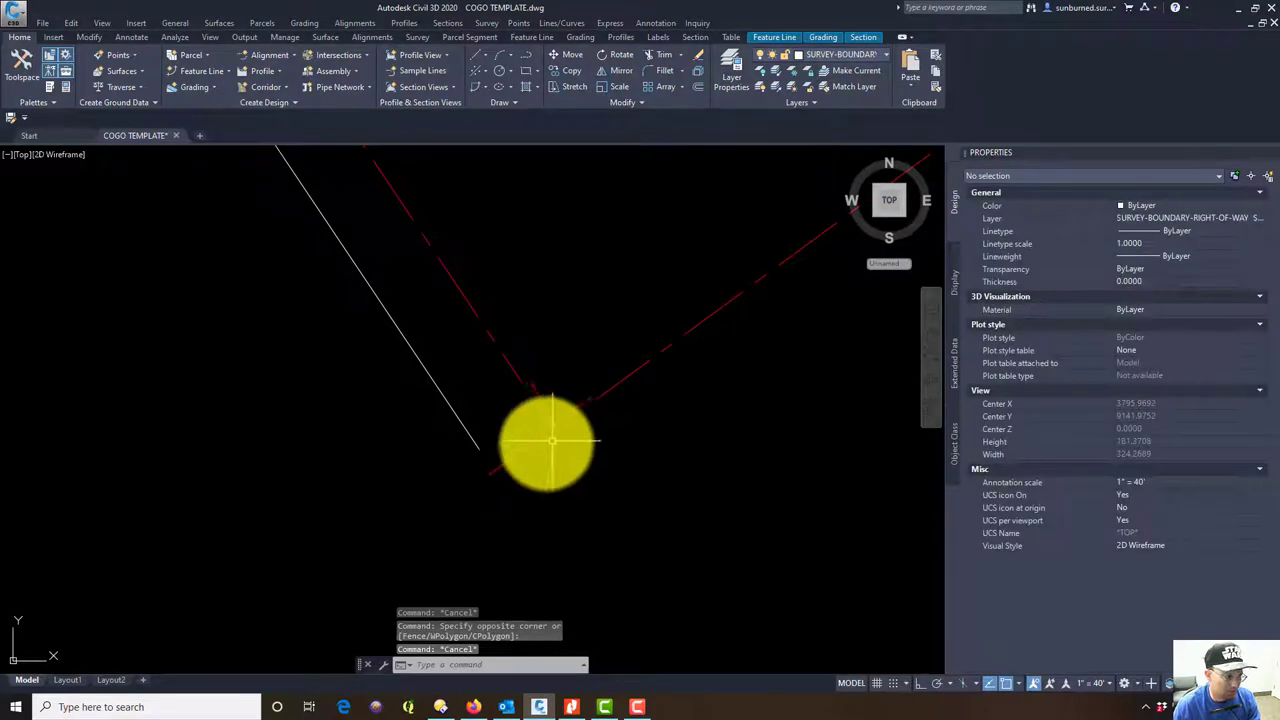
pyautogui.write('BREAK')
pyautogui.press('Return')
pyautogui.click(534, 443)
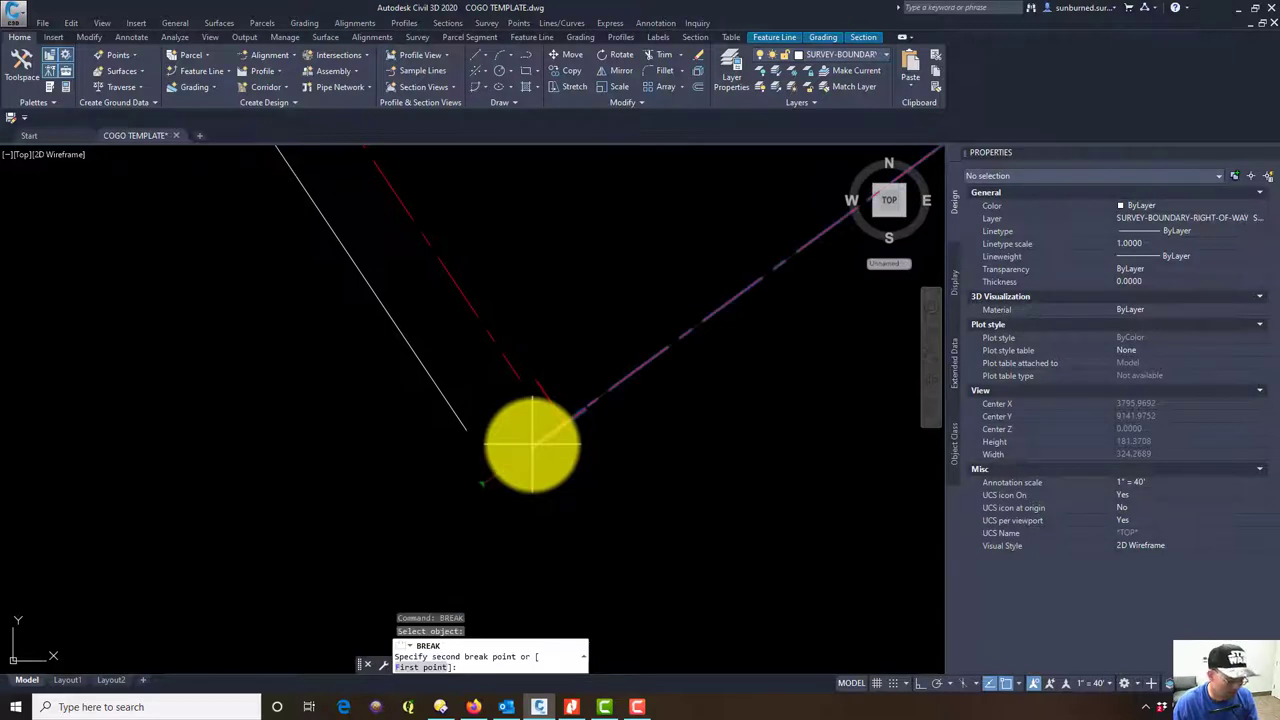
pyautogui.write('f')
pyautogui.press('Return')
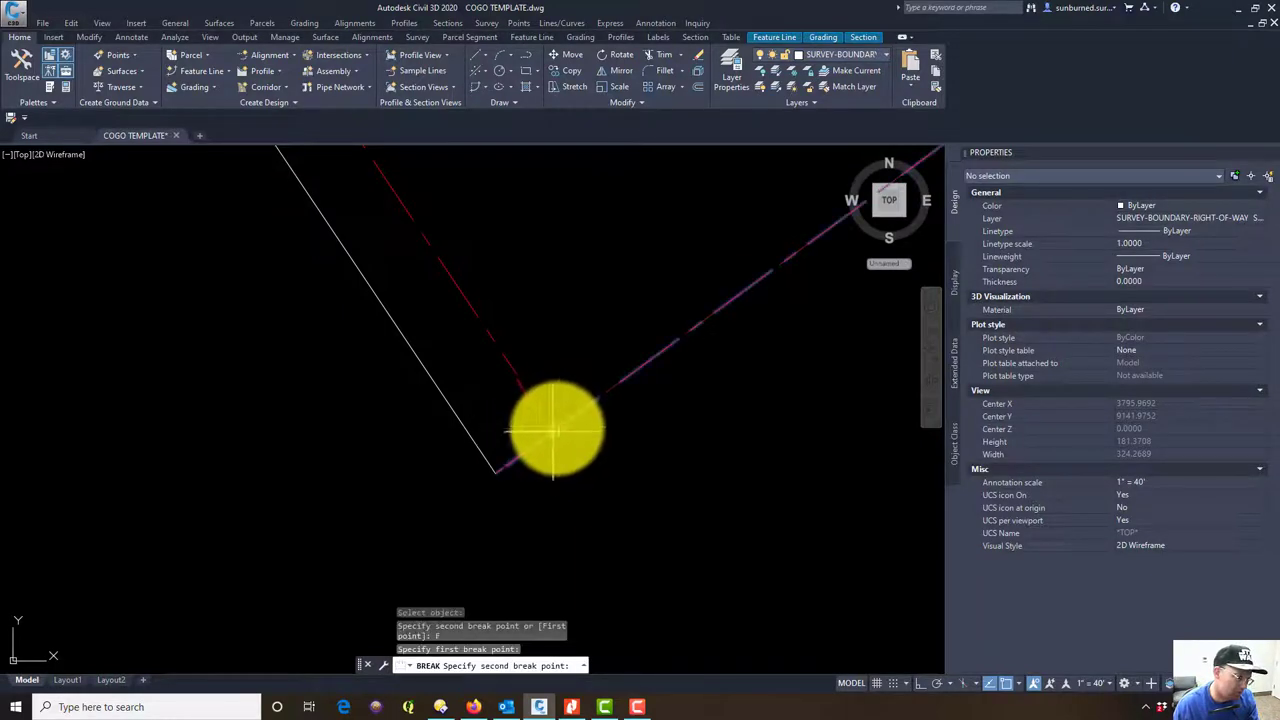
pyautogui.click(555, 430)
# Move the short segment between the Venner Road centerline and sideline to the SURVEY-BOUNDARY-LINES-TIES layer
pyautogui.click(528, 449)
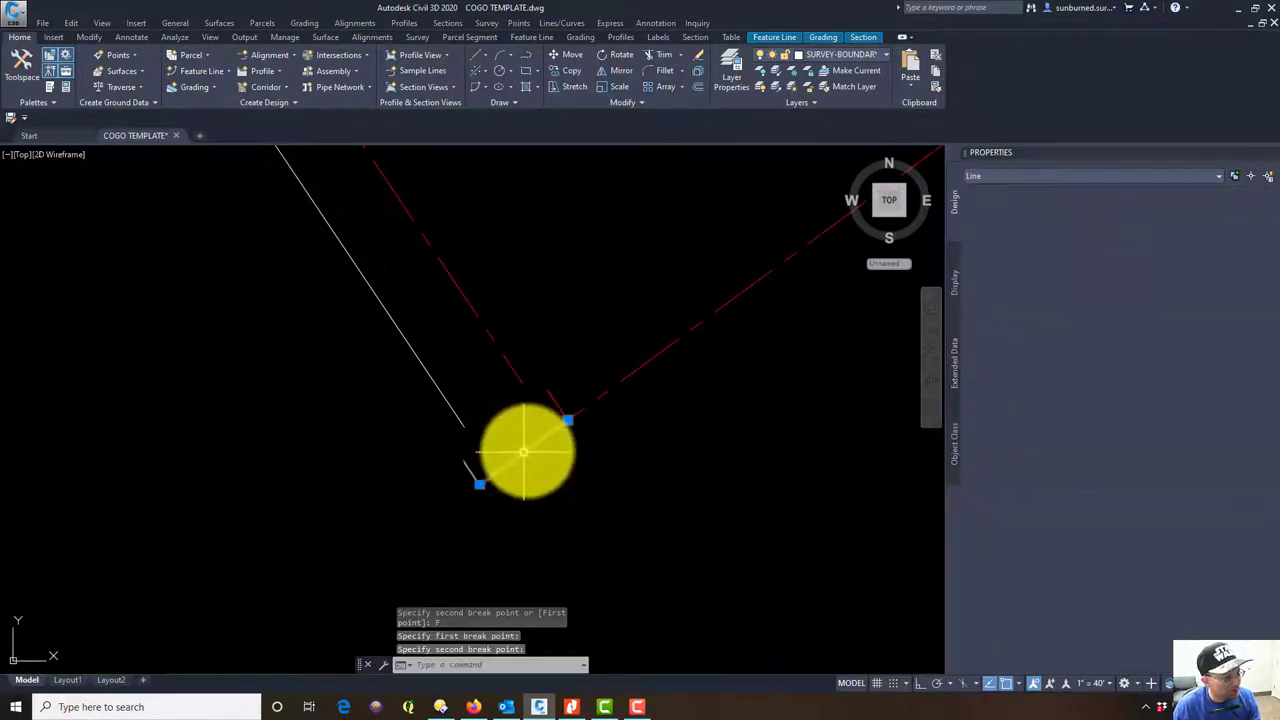
pyautogui.click(870, 55)
pyautogui.click(895, 121)
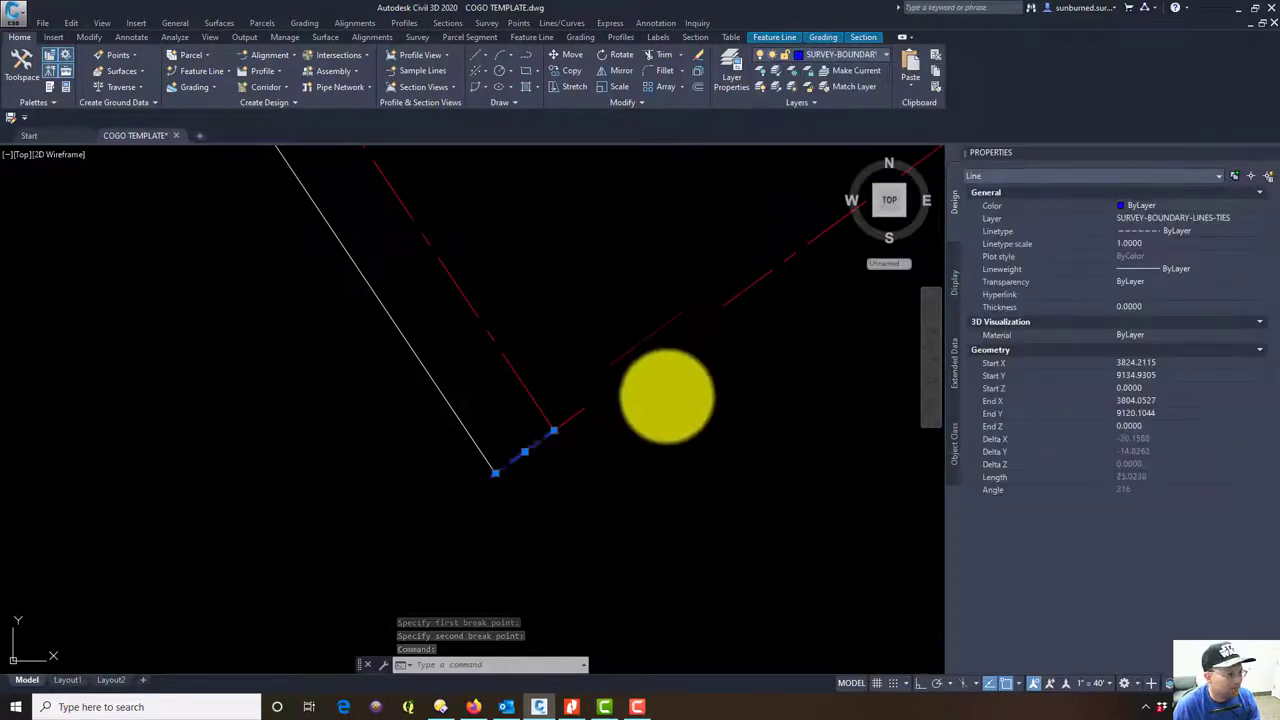
pyautogui.press('Escape')
# Set the SURVEY-BOUNDARY-RIGHT-OF-WAY SLIDELINES layer's color to cyan and its linetype to DASHED
pyautogui.scroll(-4, 530, 283)
pyautogui.moveTo(537, 217); pyautogui.dragTo(535, 312, button='middle')
pyautogui.scroll(4, 530, 318)
pyautogui.click(733, 60)
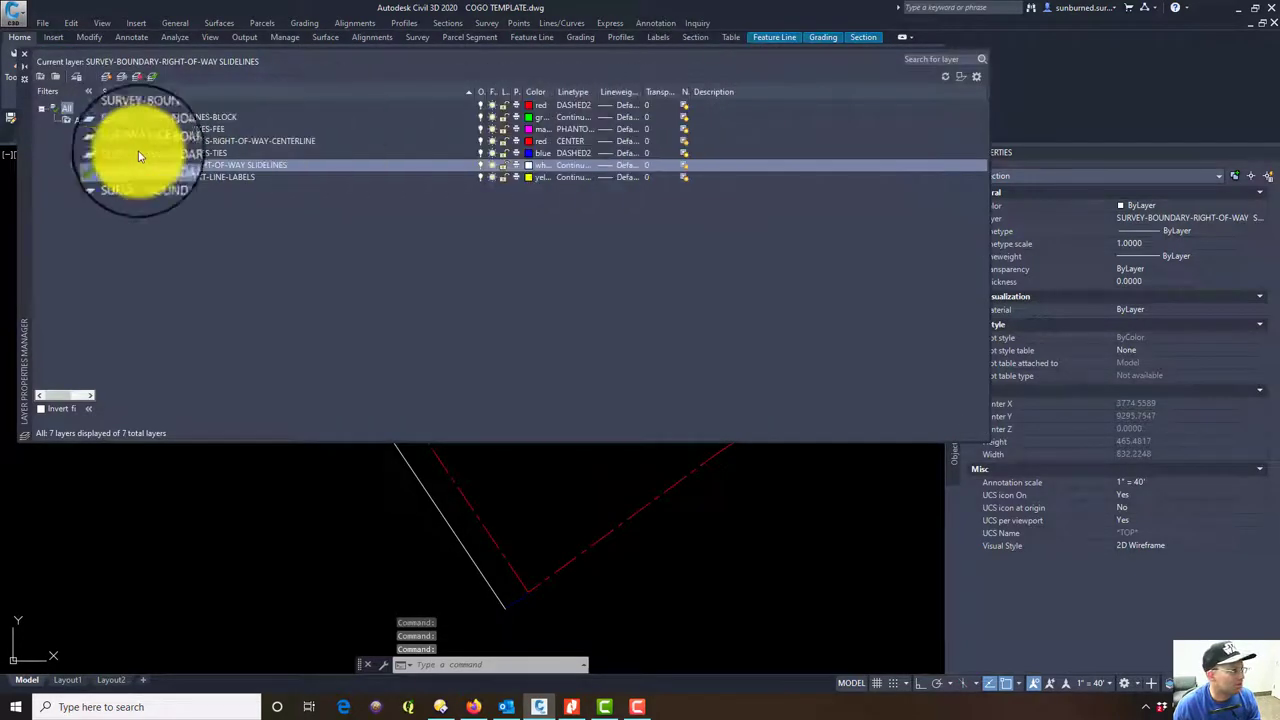
pyautogui.click(529, 165)
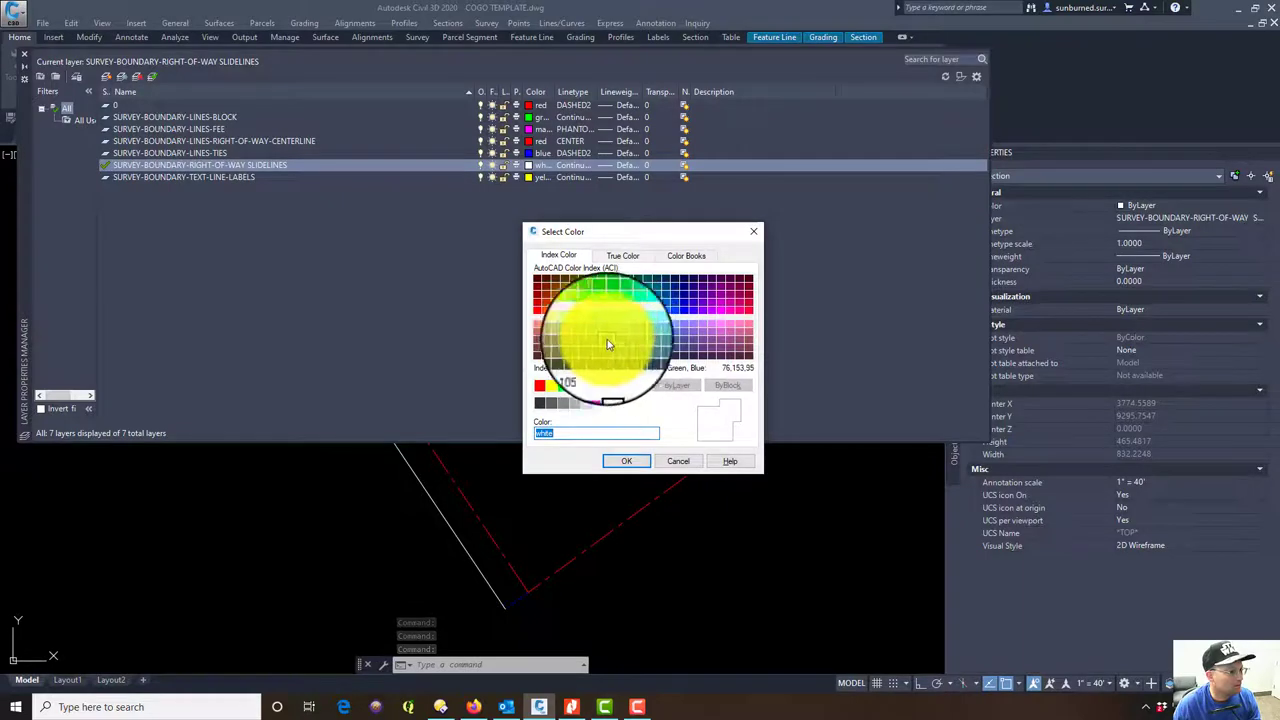
pyautogui.click(578, 388)
pyautogui.click(627, 463)
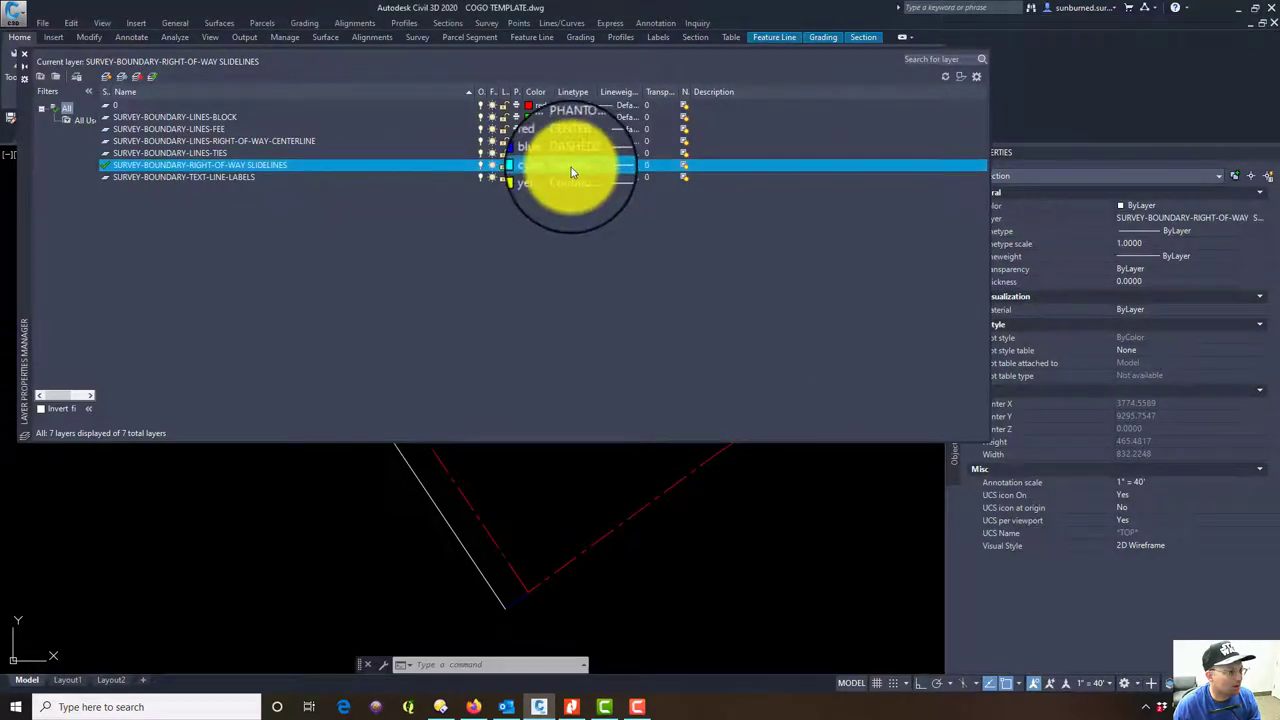
pyautogui.click(571, 165)
pyautogui.click(548, 427)
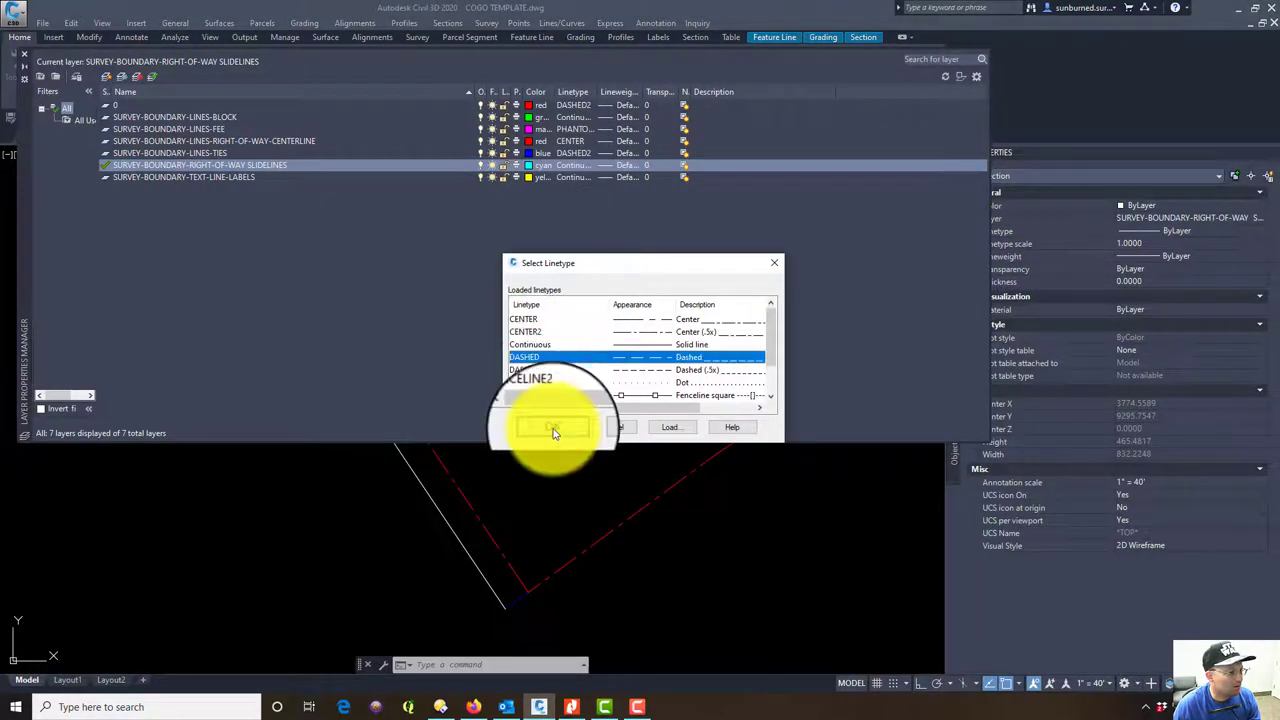
pyautogui.click(22, 58)
pyautogui.press('Escape')
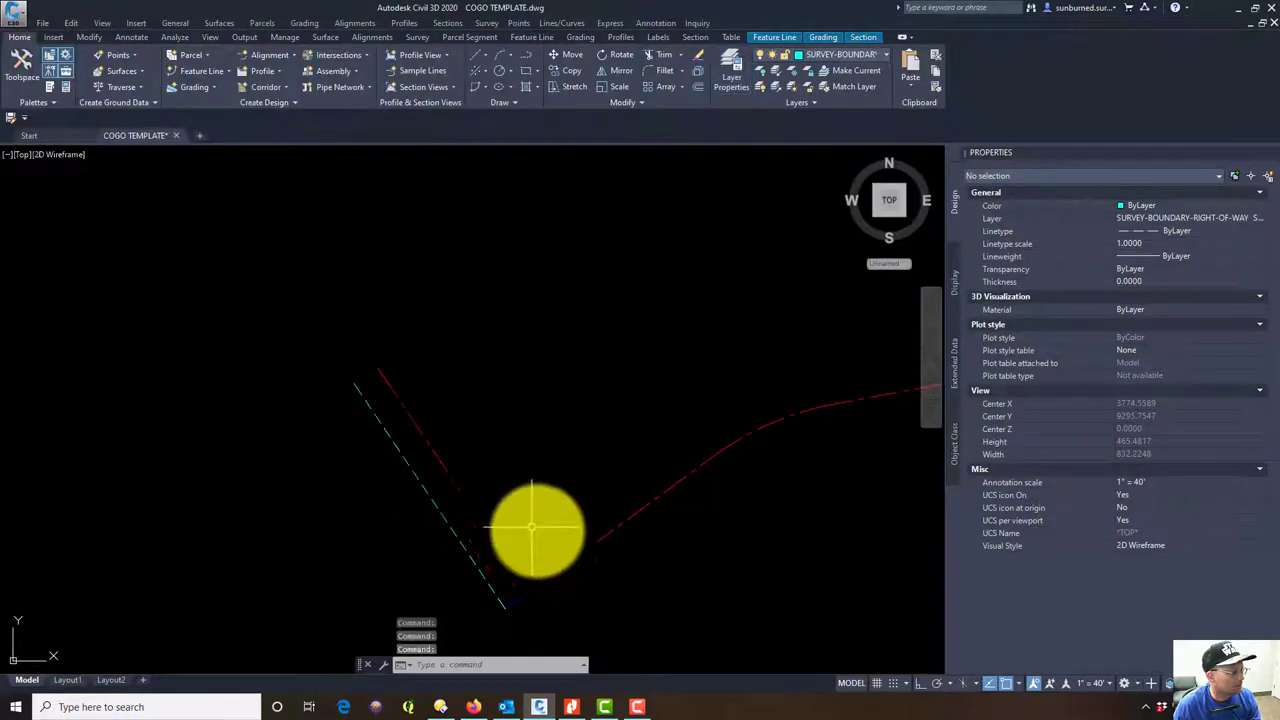
# Switch to the parcel map in Nitro Pro and examine the Venner Road and Hilltop Drive intersection's bearings, curve radii and lengths
pyautogui.moveTo(544, 390)
pyautogui.mouseDown(button='middle')
pyautogui.moveTo(557, 557)
pyautogui.moveTo(500, 343)
pyautogui.moveTo(466, 386)
pyautogui.mouseUp(button='middle')
pyautogui.moveTo(650, 719); pyautogui.dragTo(904, 1)
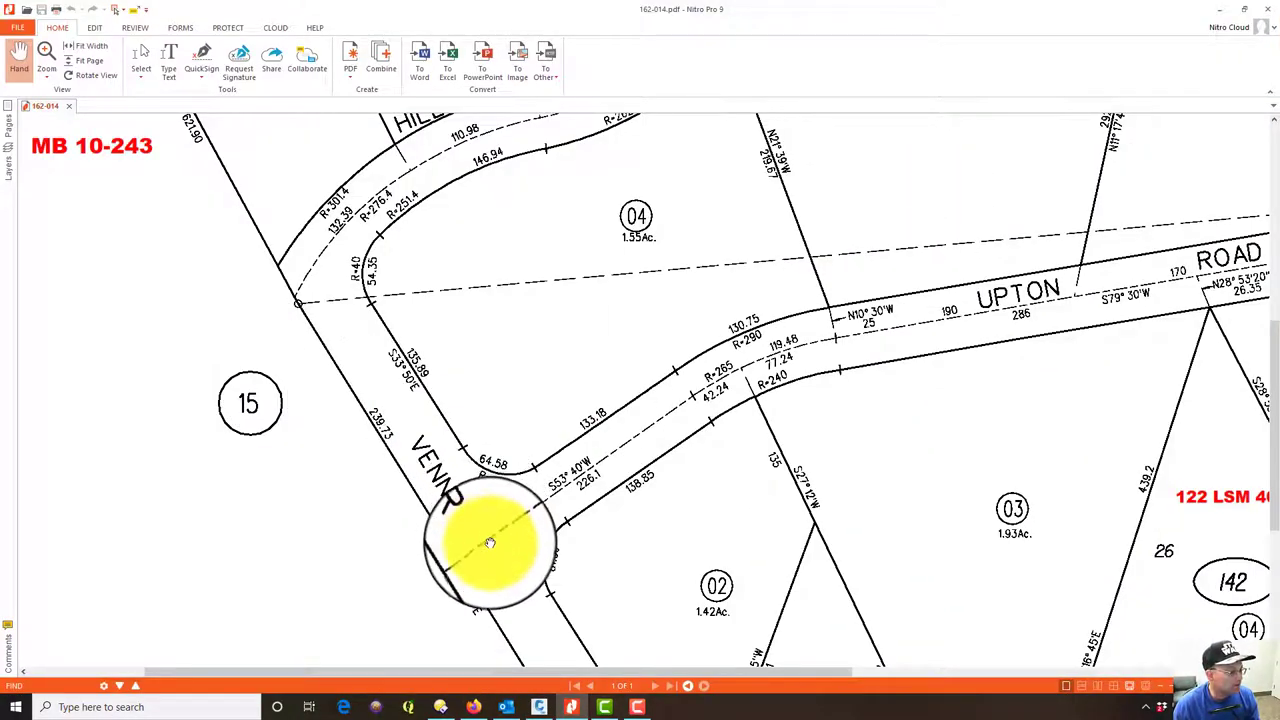
pyautogui.moveTo(313, 272); pyautogui.dragTo(427, 370)
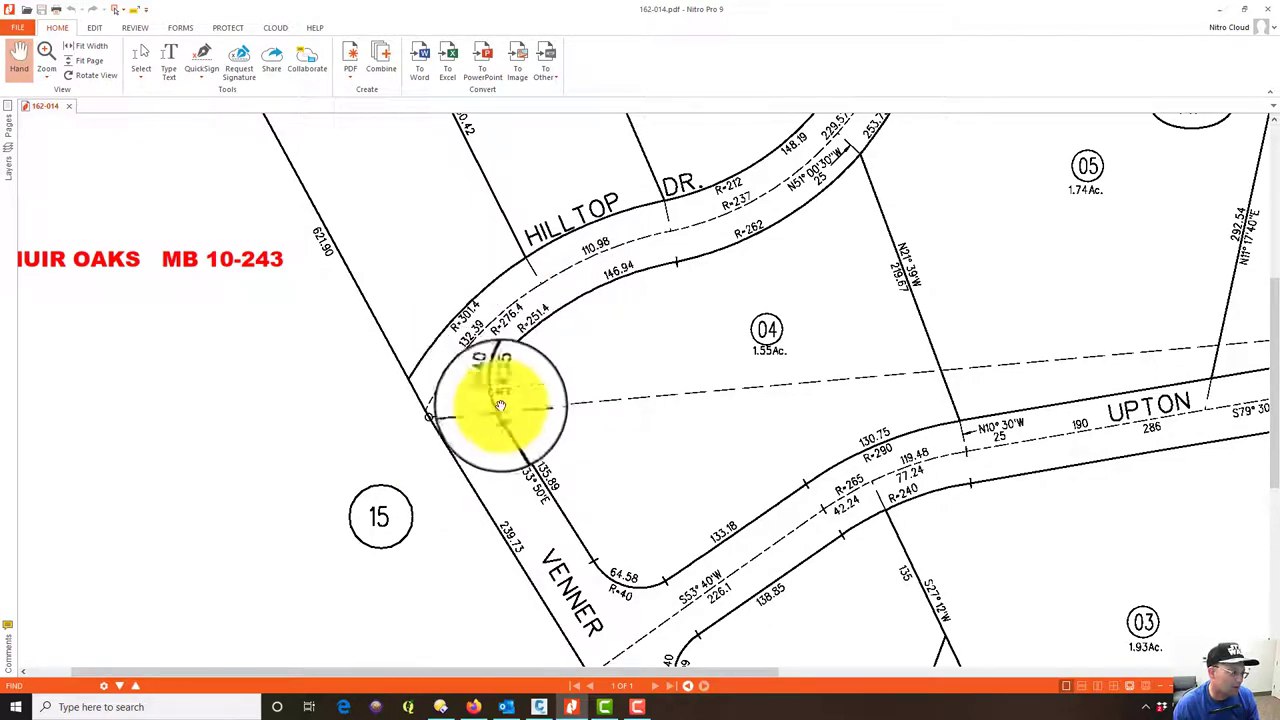
pyautogui.moveTo(526, 318); pyautogui.dragTo(557, 256)
pyautogui.scroll(1, 548, 257)
pyautogui.scroll(-2, 555, 230)
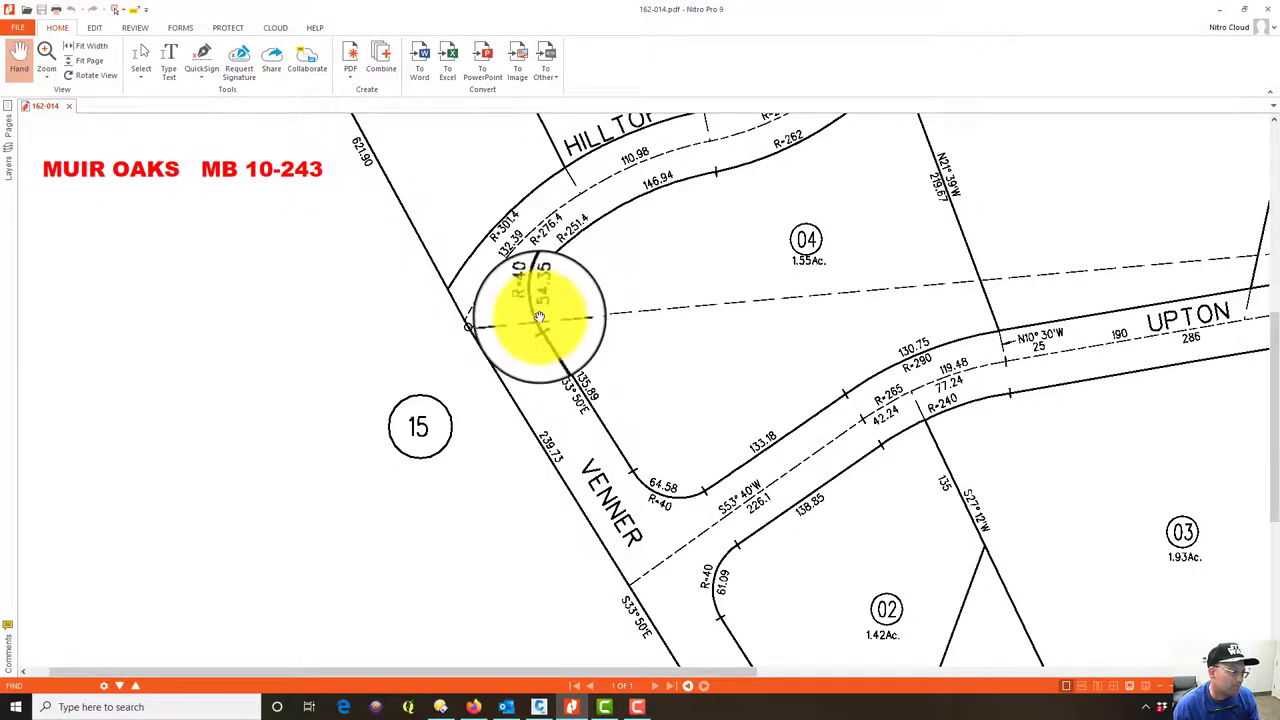
# Check the Hilltop Drive data on the parcel map, and in Civil 3D offset the Upton Road and Venner Road centerlines 25 feet toward their inside corner
pyautogui.moveTo(616, 307); pyautogui.dragTo(589, 420)
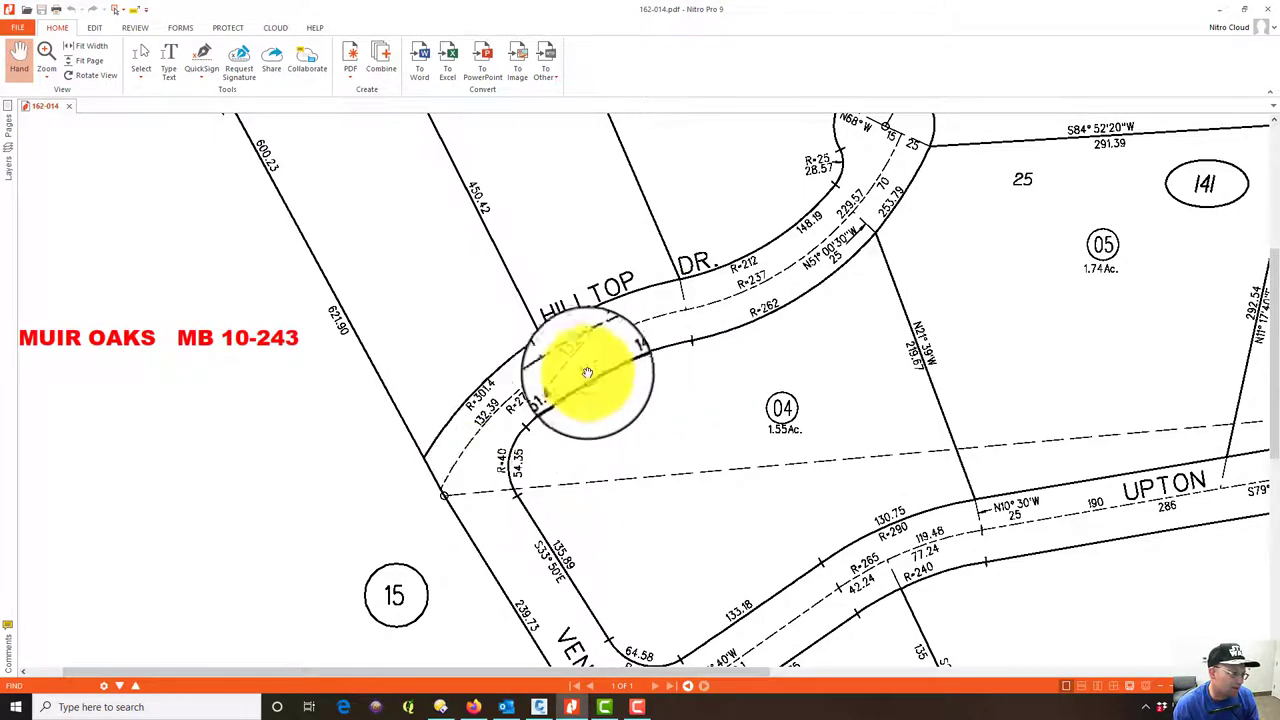
pyautogui.moveTo(620, 434); pyautogui.dragTo(620, 369)
pyautogui.moveTo(559, 435); pyautogui.dragTo(534, 373)
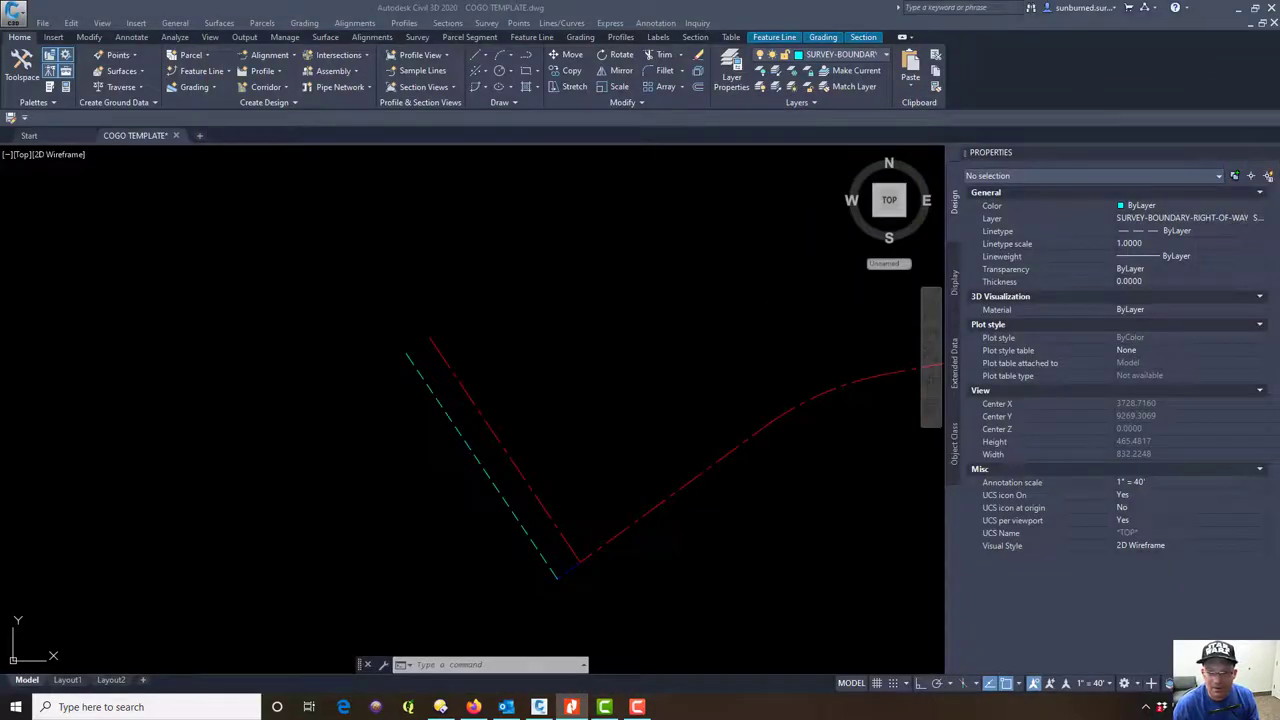
pyautogui.moveTo(617, 486)
pyautogui.mouseDown(button='middle')
pyautogui.moveTo(586, 471)
pyautogui.moveTo(550, 492)
pyautogui.mouseUp(button='middle')
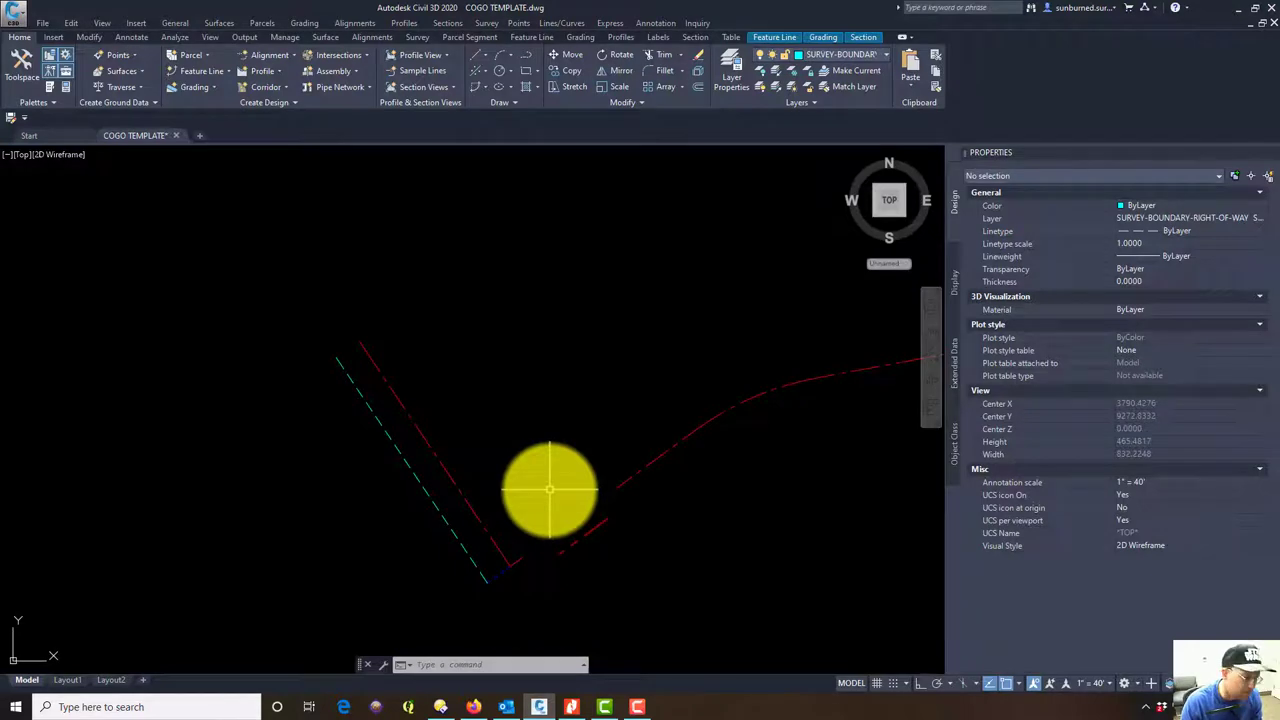
pyautogui.write('o')
pyautogui.press('Return')
pyautogui.press('Return')
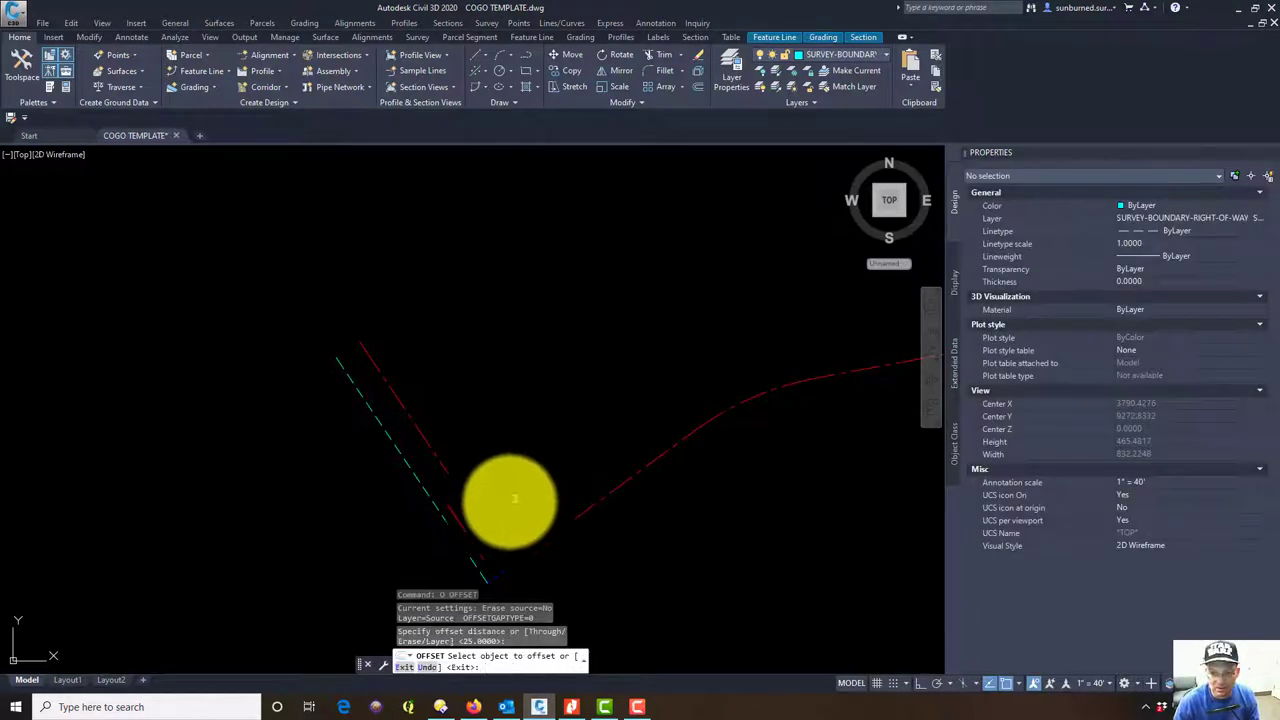
pyautogui.click(610, 490)
pyautogui.click(440, 543)
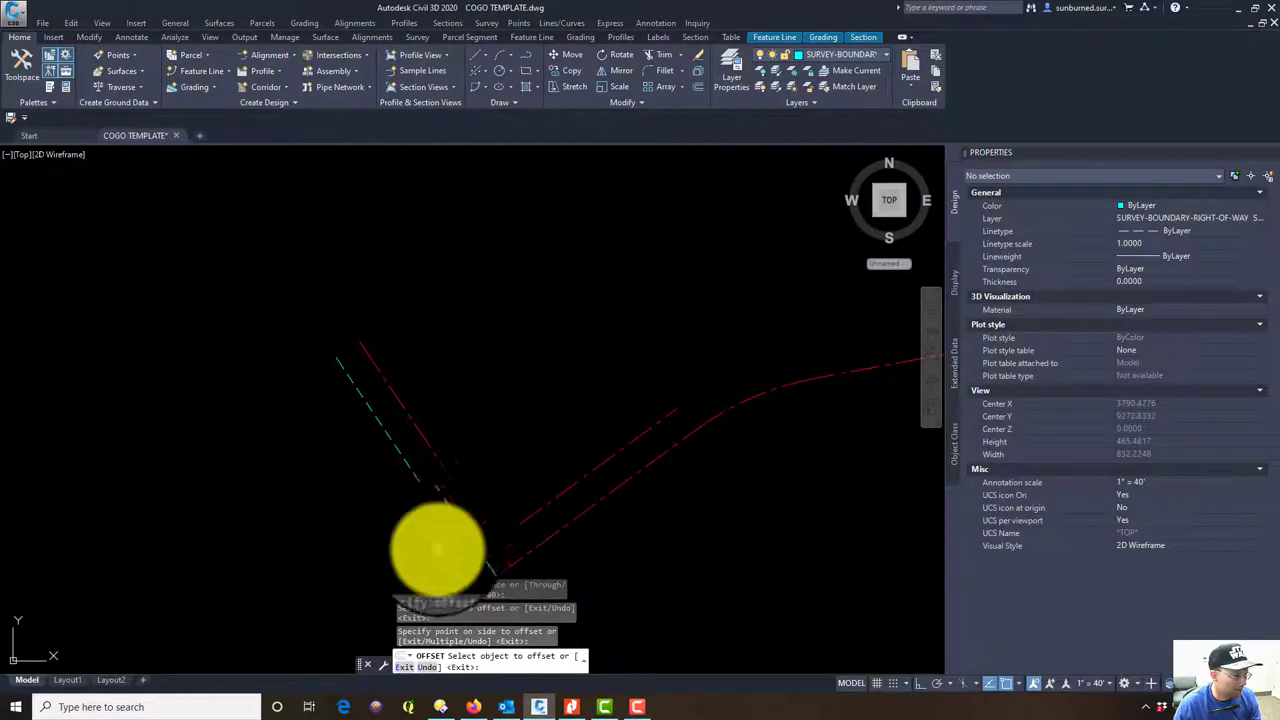
pyautogui.press('Escape')
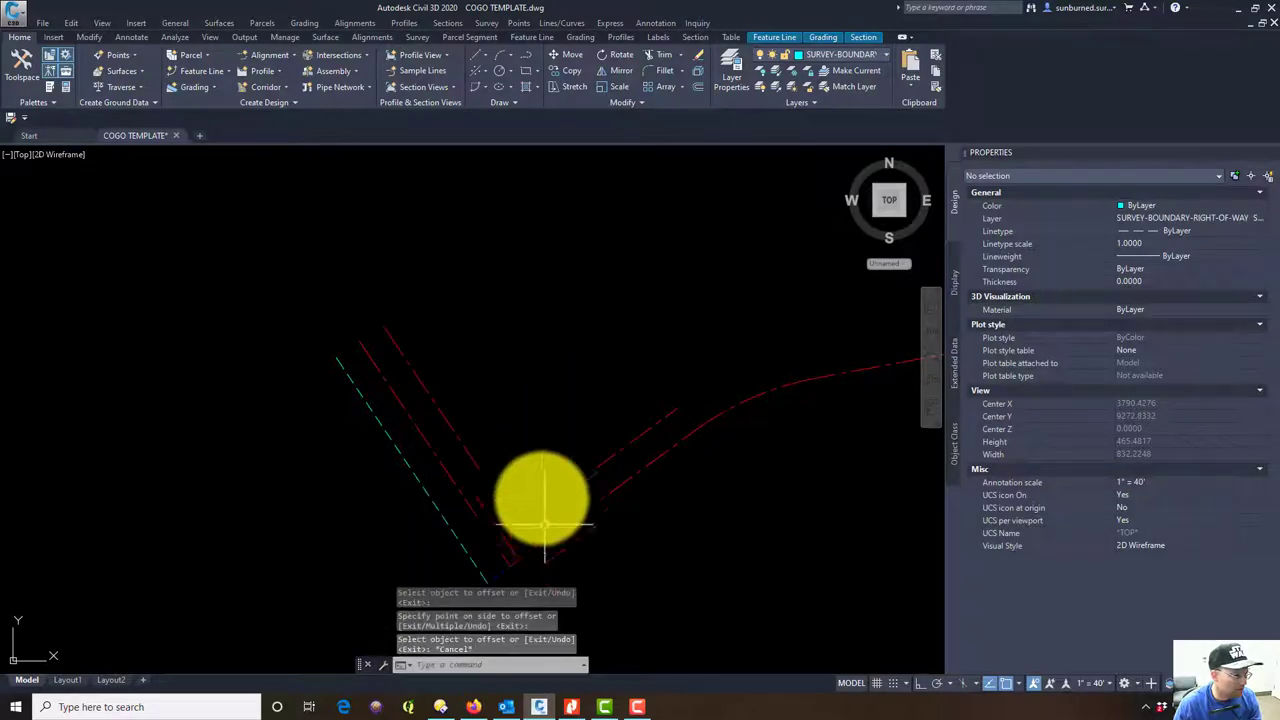
# Check the corner curve on the parcel map and fillet the offset Upton Road and Venner Road lines in Civil 3D with a 40-foot radius
pyautogui.moveTo(1279, 200); pyautogui.dragTo(700, 4)
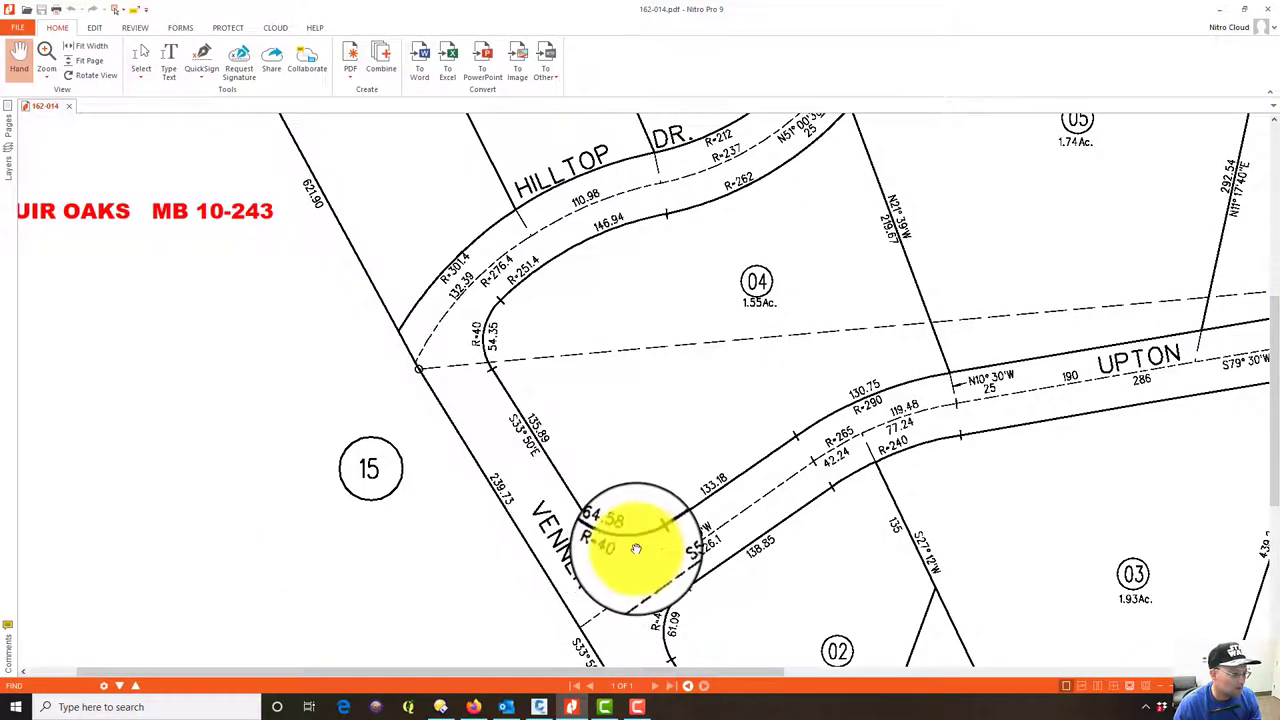
pyautogui.hotkey('alt', 'Tab')
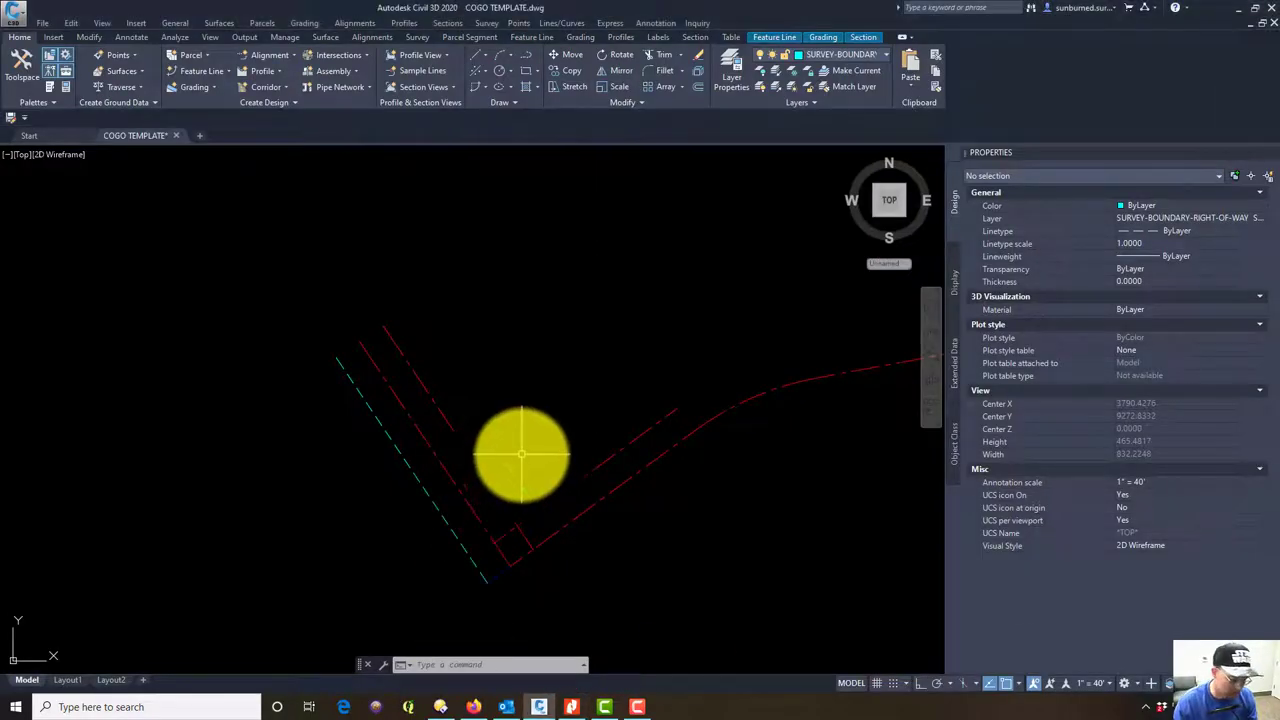
pyautogui.press('Return')
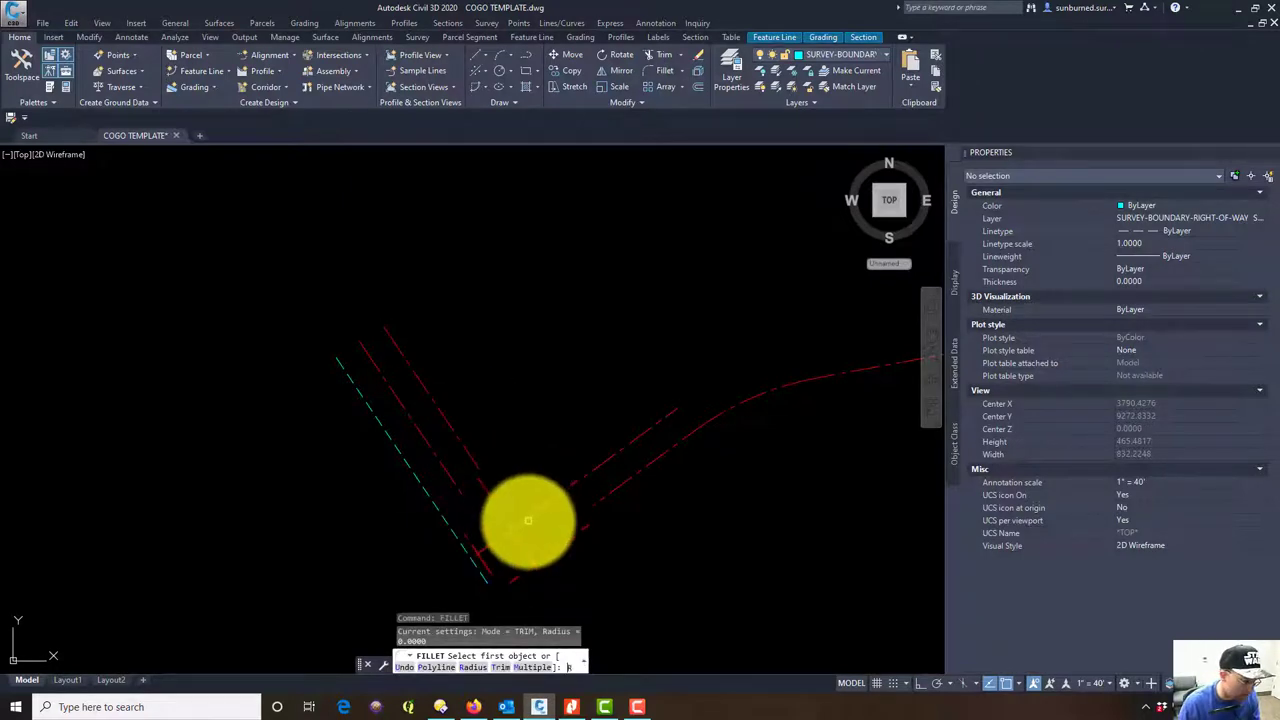
pyautogui.write('R')
pyautogui.press('Return')
pyautogui.write('40')
pyautogui.press('Return')
pyautogui.scroll(2, 525, 512)
pyautogui.click(524, 508)
pyautogui.click(483, 483)
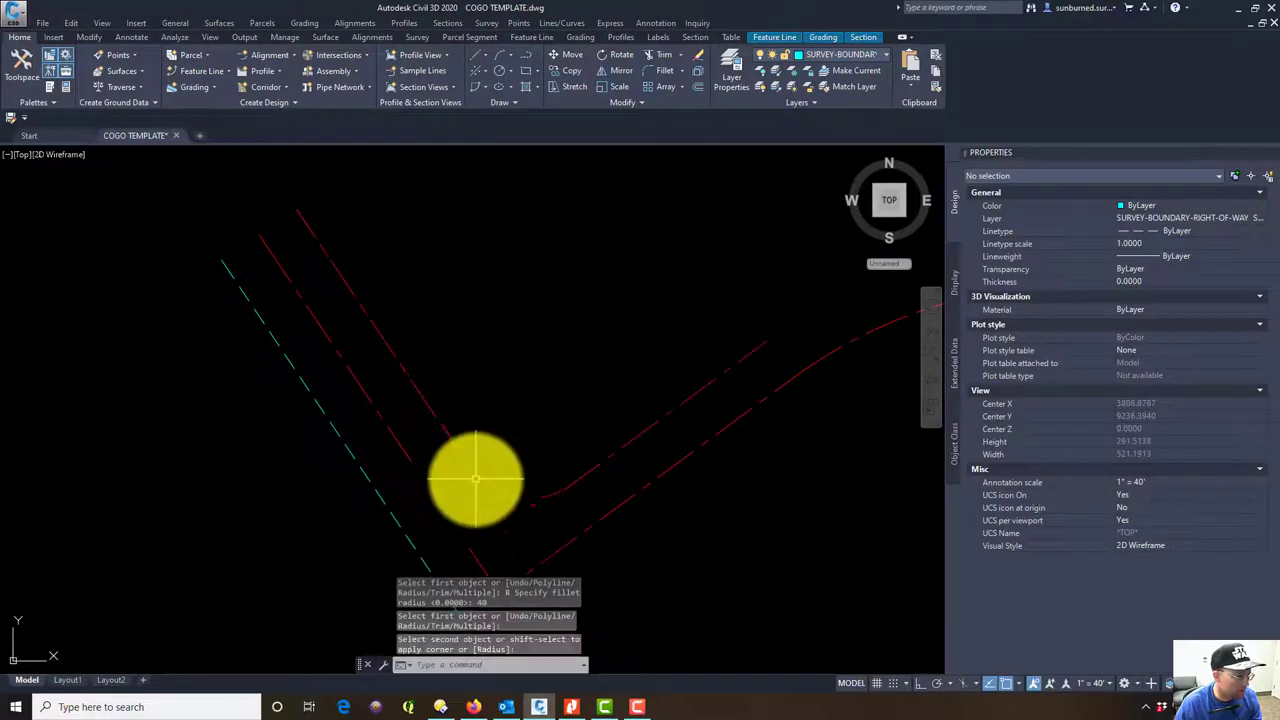
pyautogui.scroll(-4, 530, 488)
pyautogui.press('Escape')
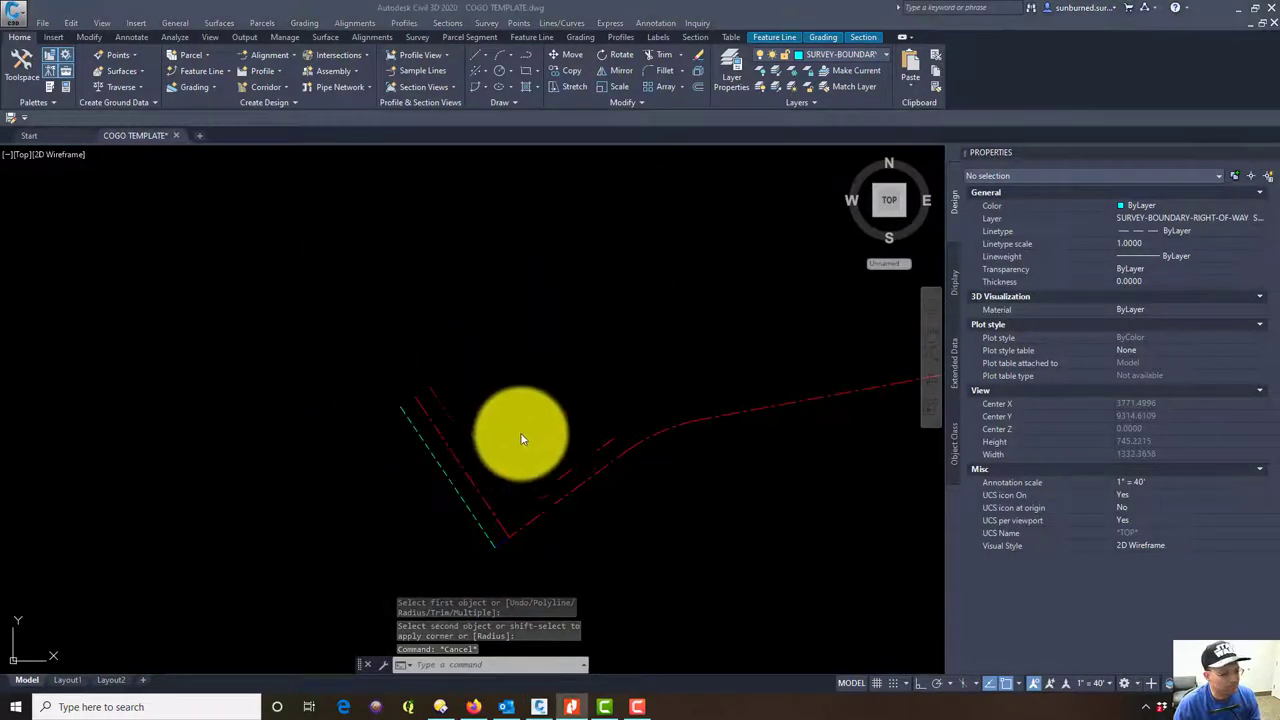
pyautogui.press('Escape')
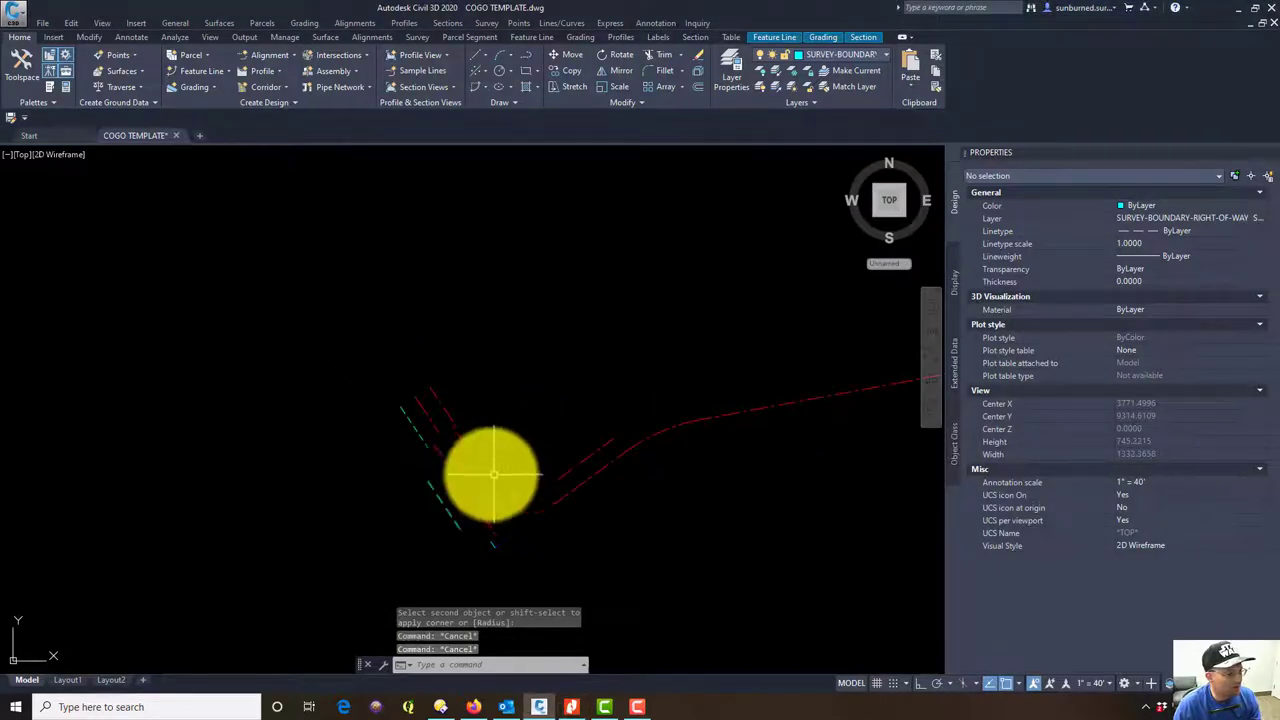
# Set the total length of the offset Venner Road line to 135.89 feet, changing its northern end
pyautogui.click(485, 468)
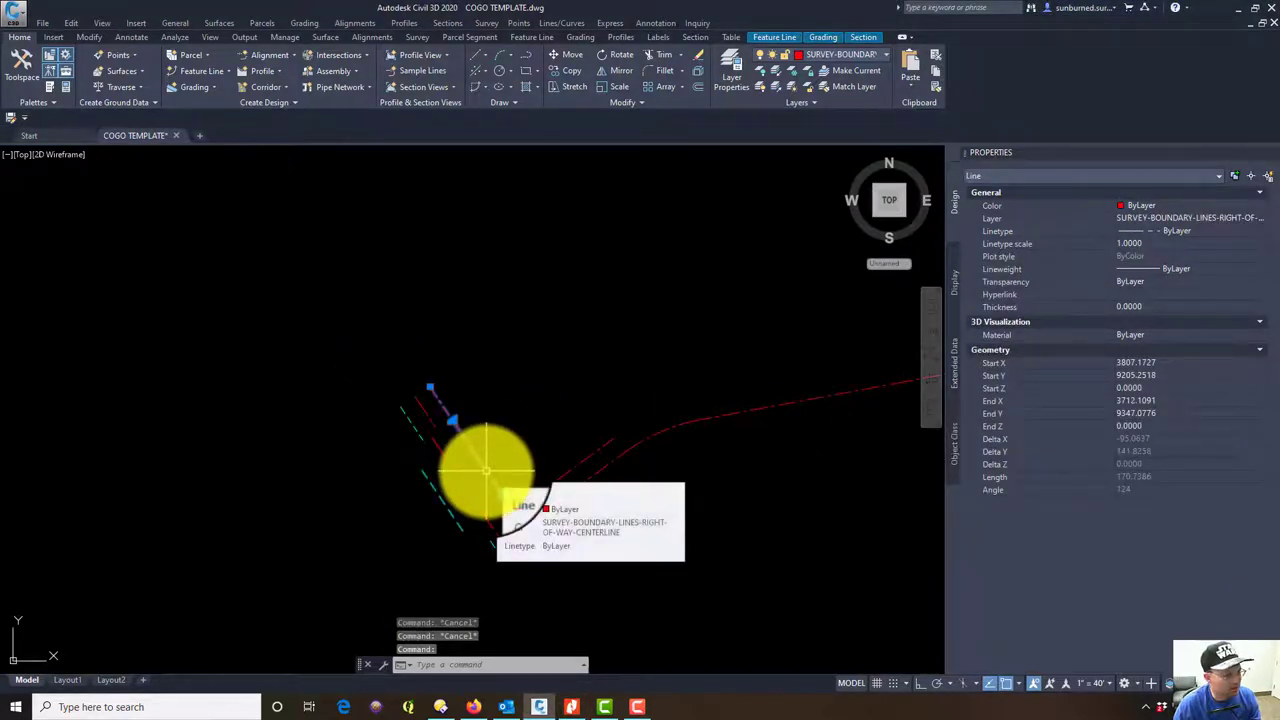
pyautogui.press('Escape')
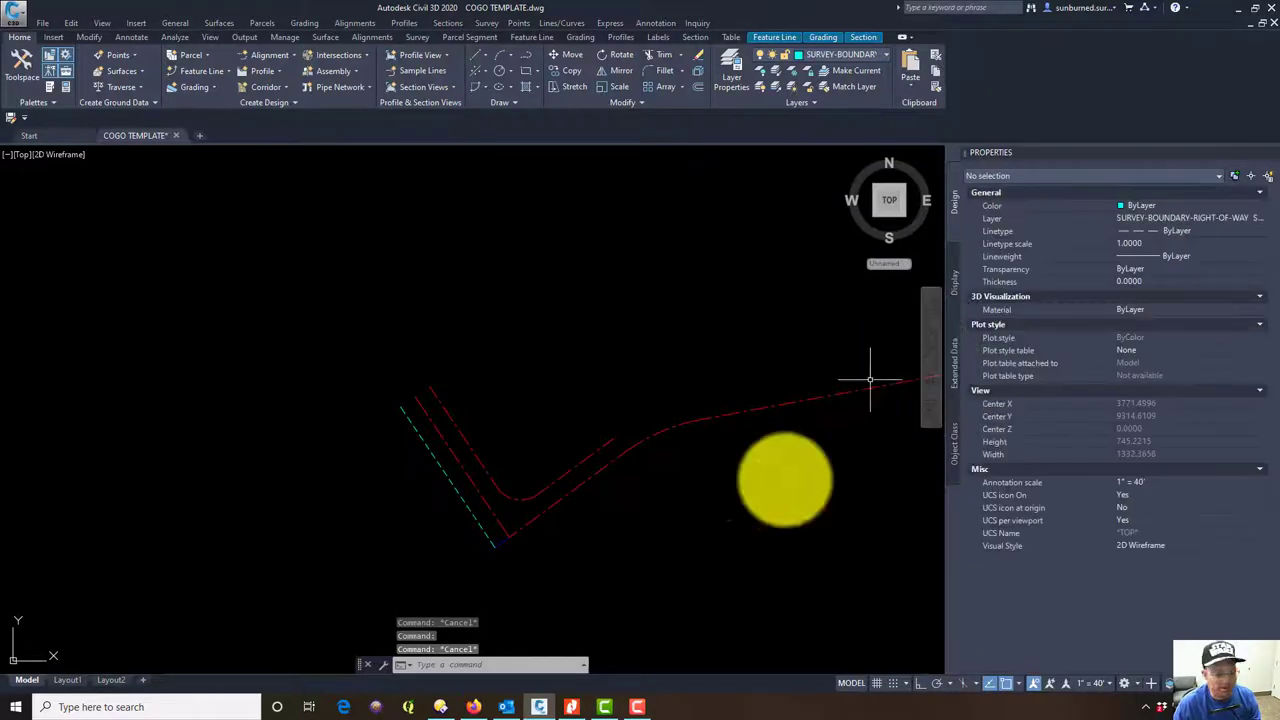
pyautogui.press('Escape')
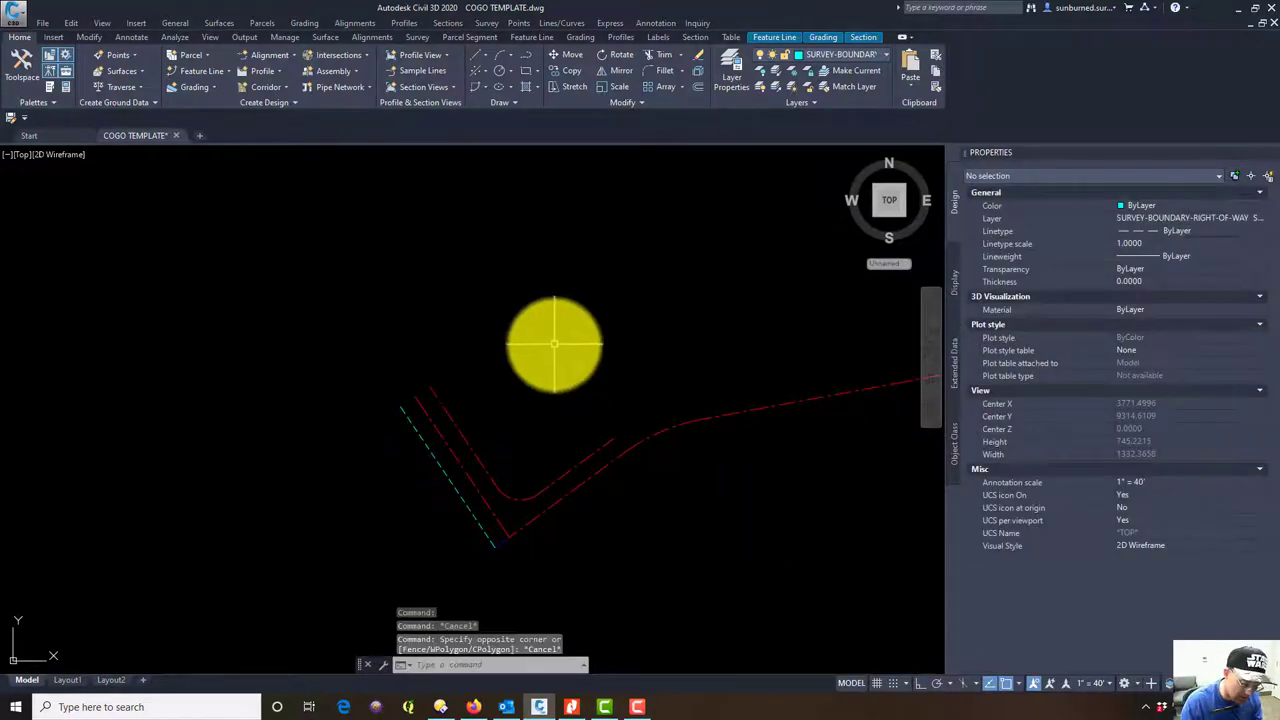
pyautogui.write('HEN')
pyautogui.press('Return')
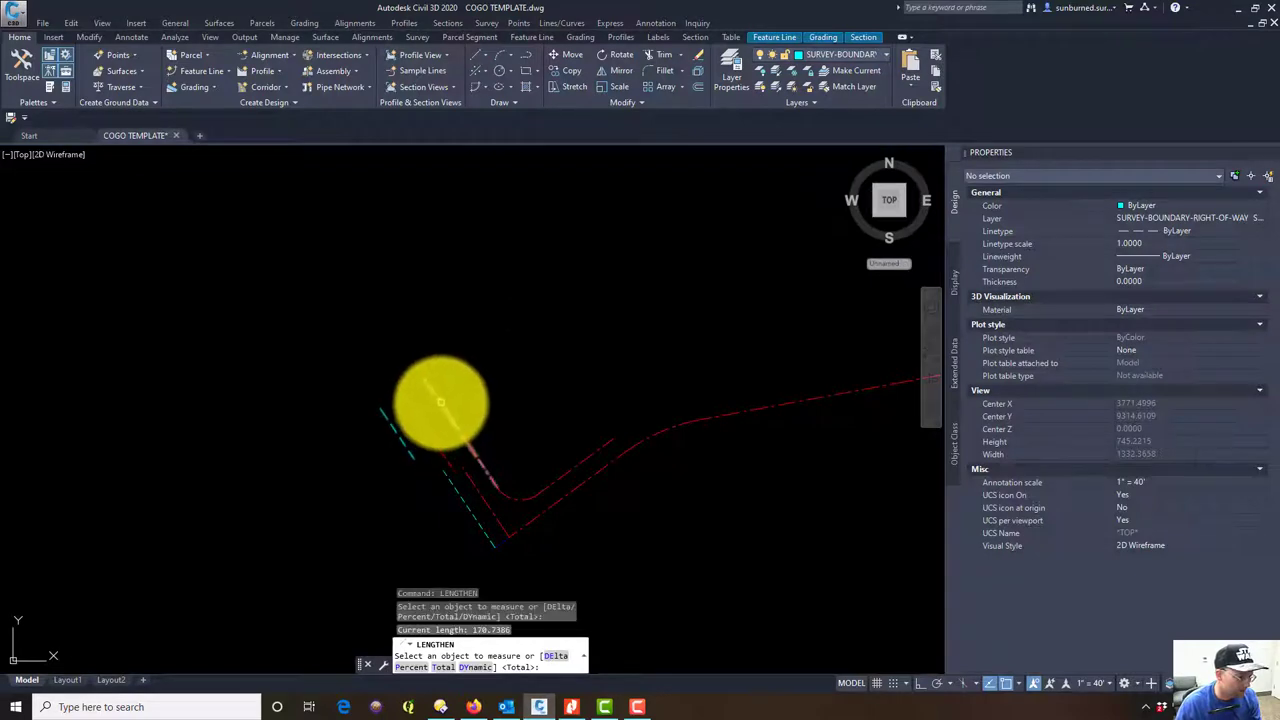
pyautogui.press('Return')
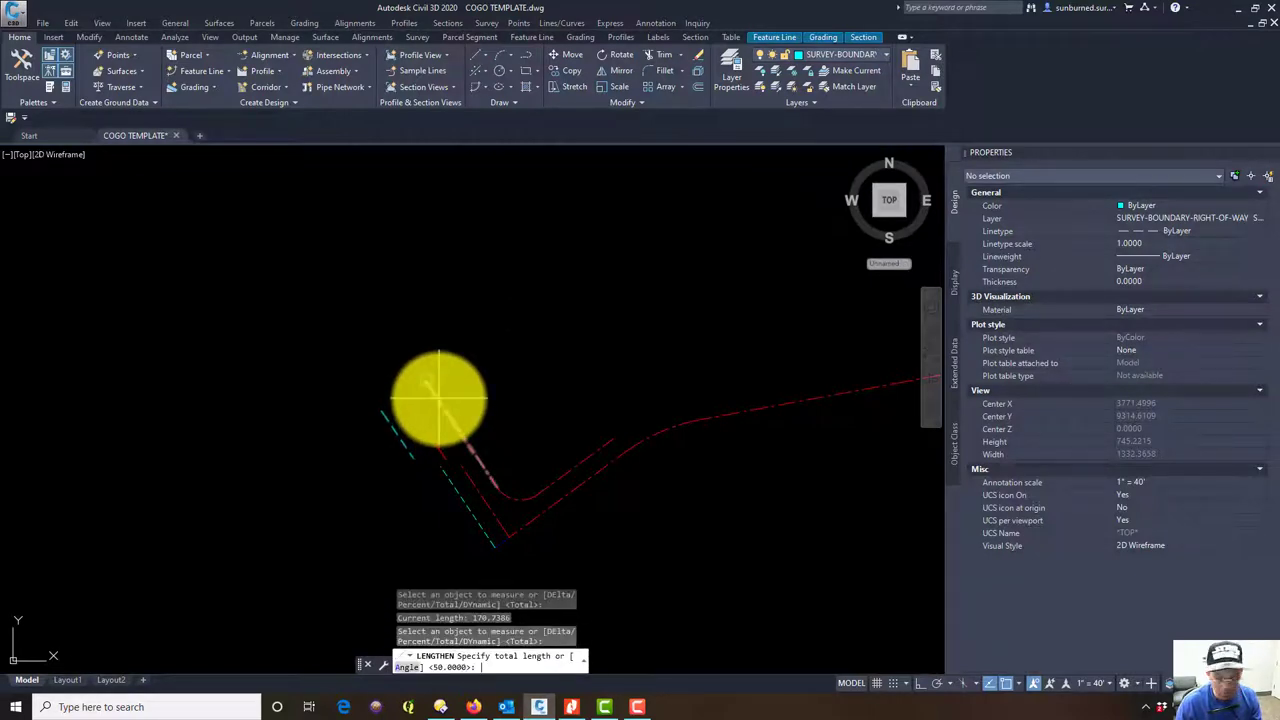
pyautogui.write('135.89')
pyautogui.press('Return')
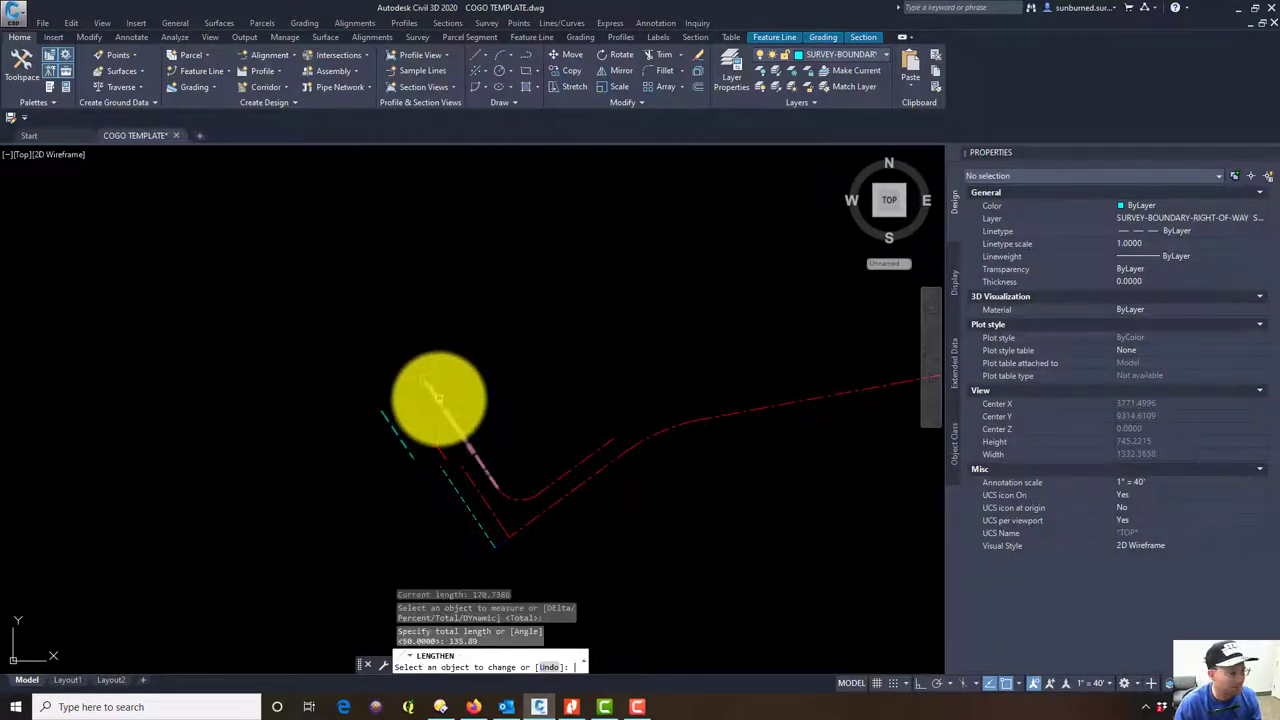
pyautogui.click(433, 387)
pyautogui.press('Escape')
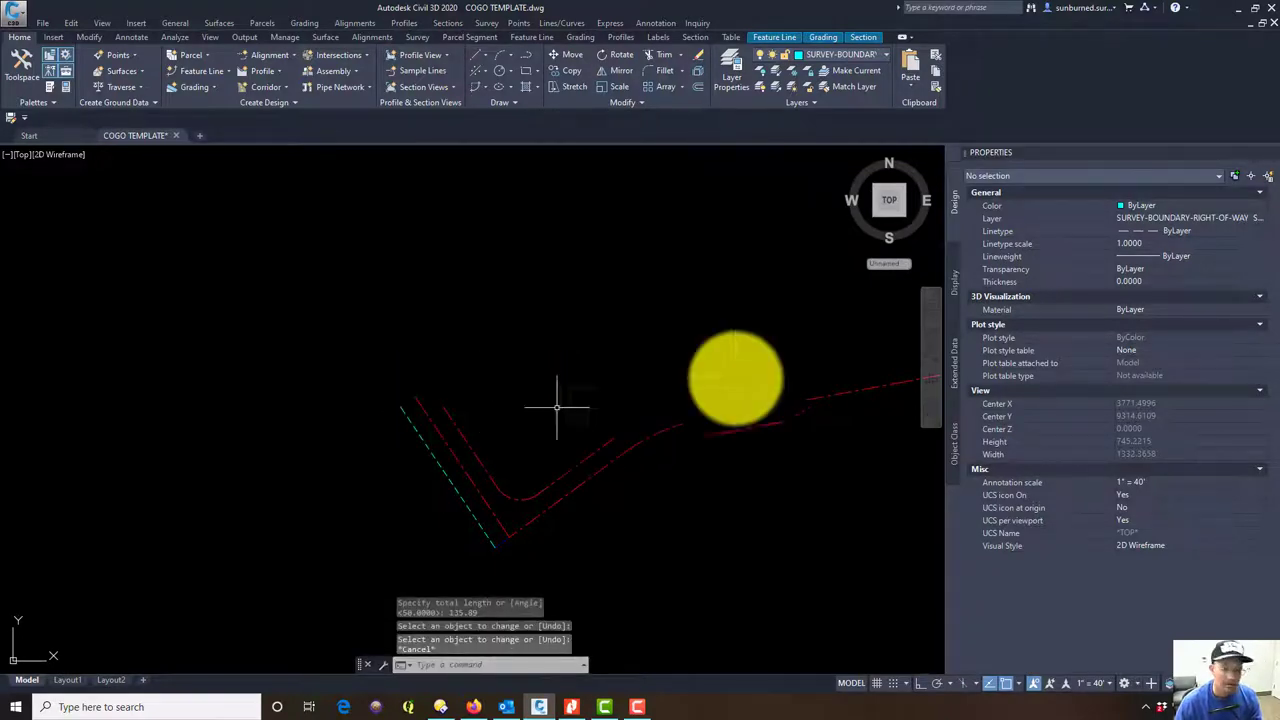
# Create a curve from the northern end of the 135.89-foot Venner Road sideline with radius 40 and length 54.35
pyautogui.moveTo(588, 266); pyautogui.dragTo(1072, 3)
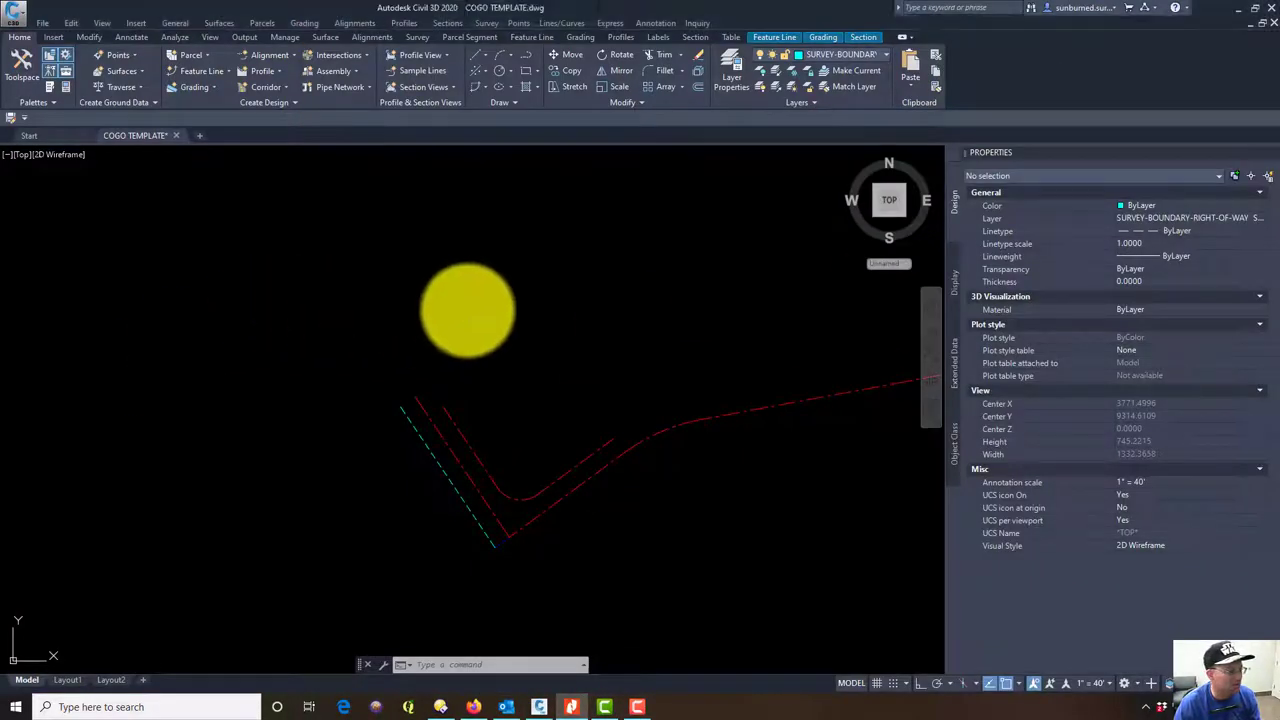
pyautogui.click(482, 88)
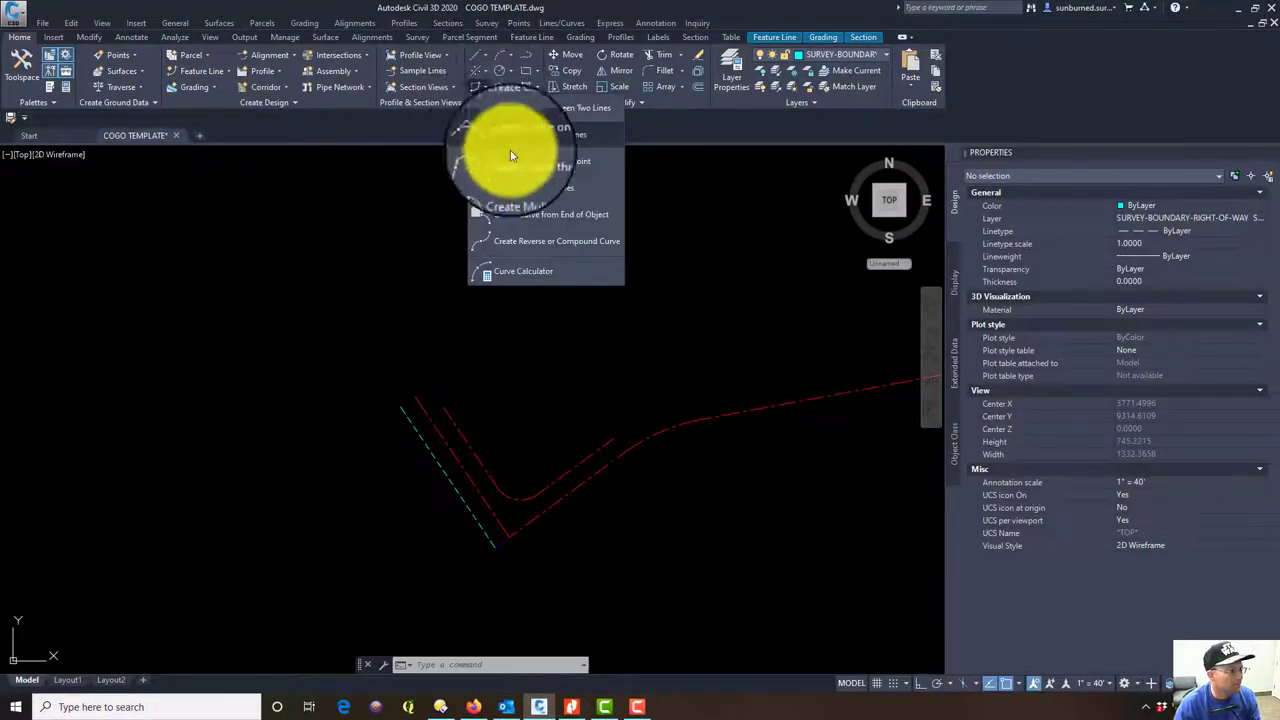
pyautogui.click(534, 214)
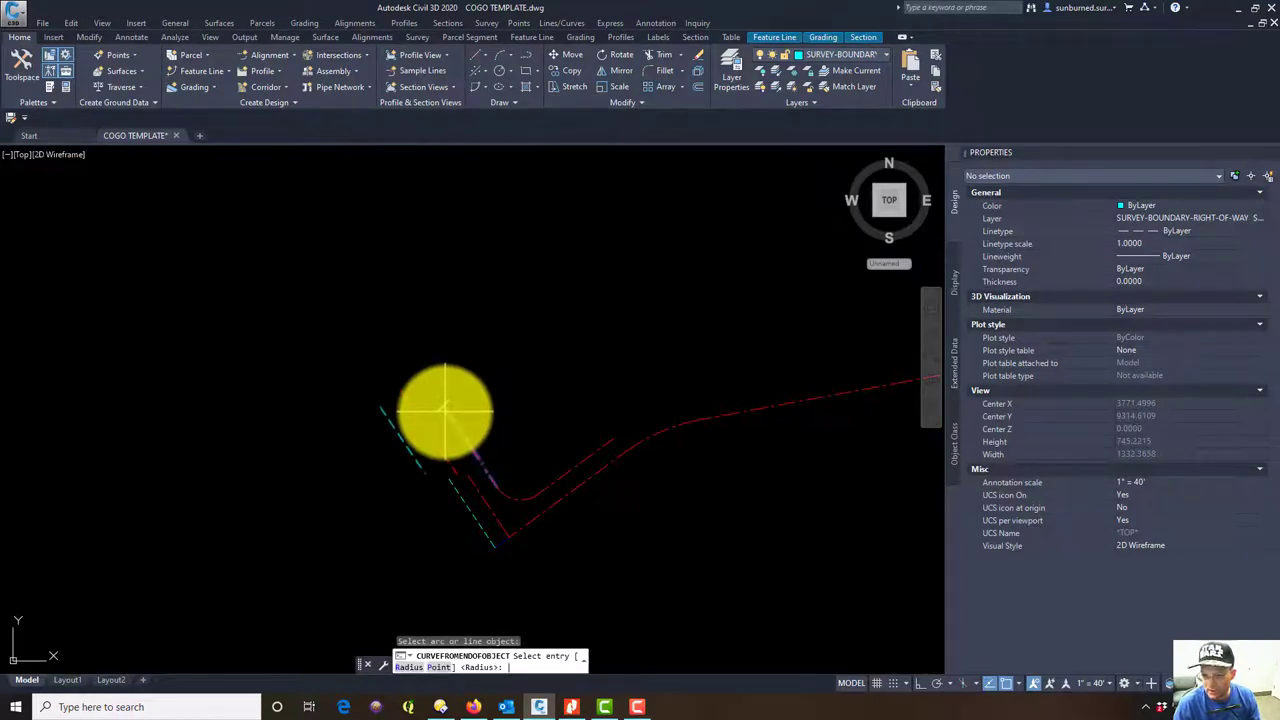
pyautogui.press('Return')
pyautogui.write('40.00')
pyautogui.press('Return')
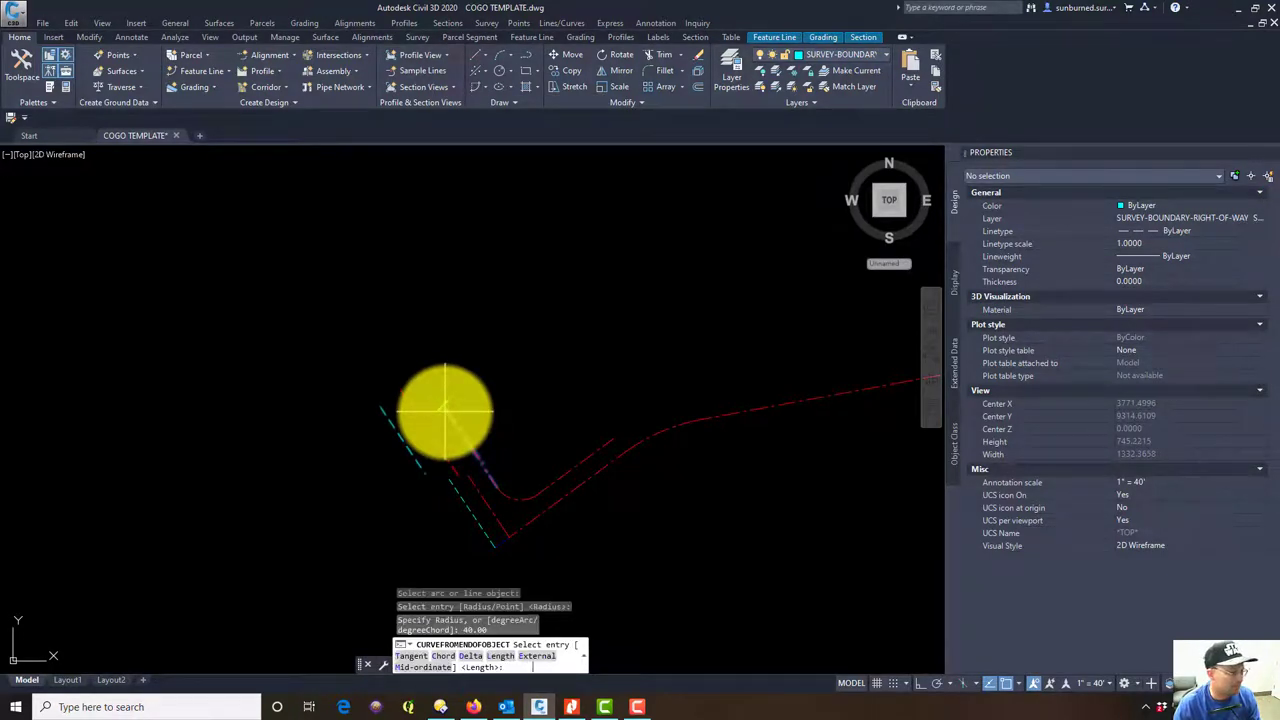
pyautogui.press('Return')
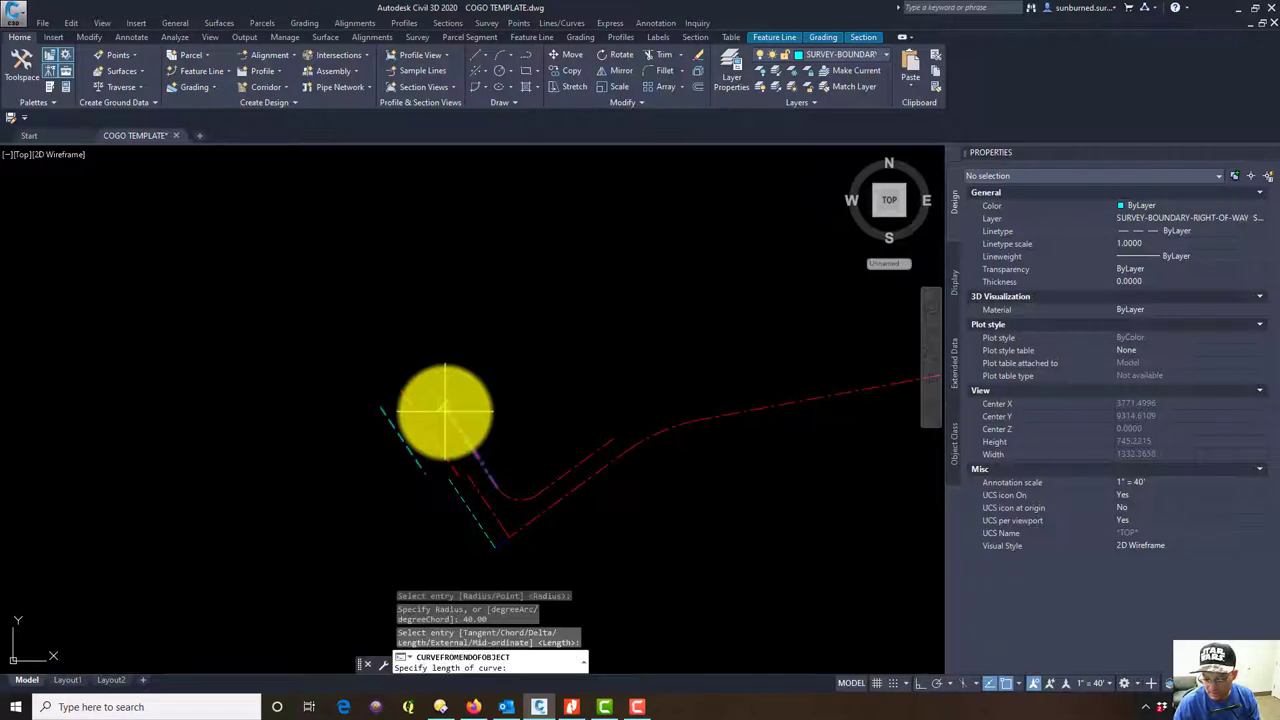
pyautogui.write('54.35')
pyautogui.press('Return')
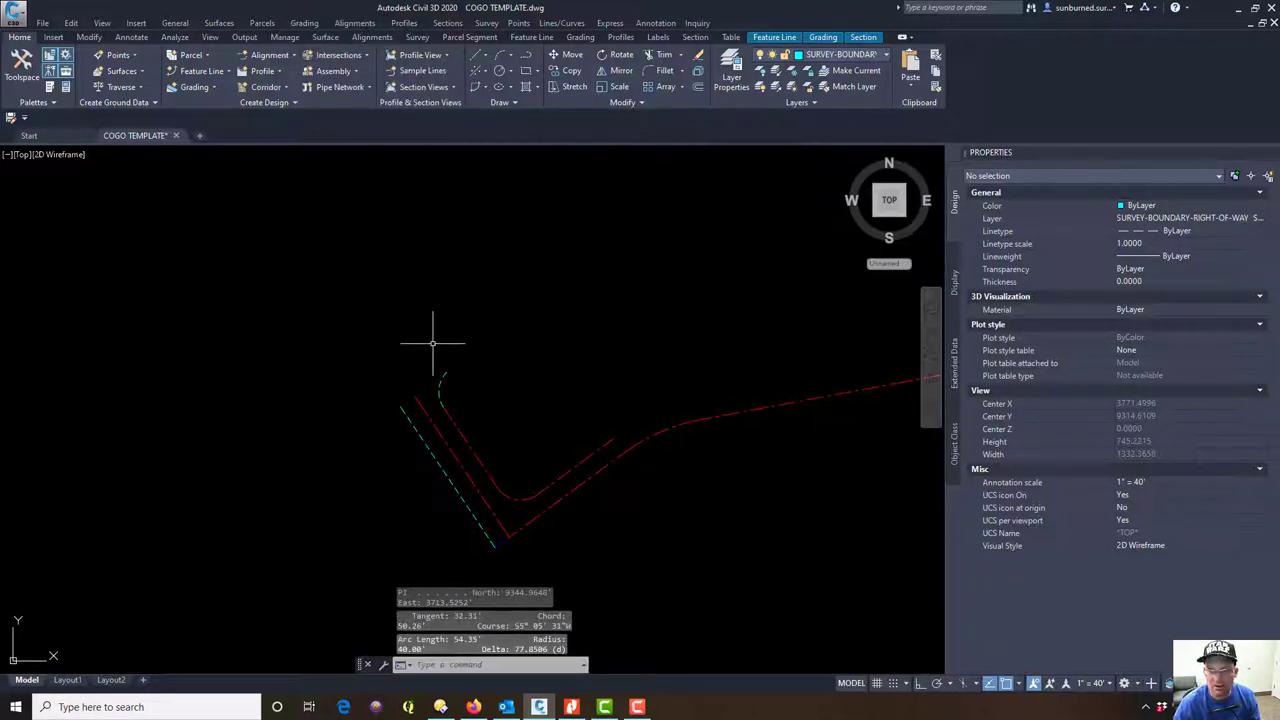
# Check Hilltop Drive on the parcel map and in Civil 3D continue from the 40-foot-radius curve's end with a curve of radius 251.4 and length 146.94
pyautogui.hotkey('alt', 'Tab')
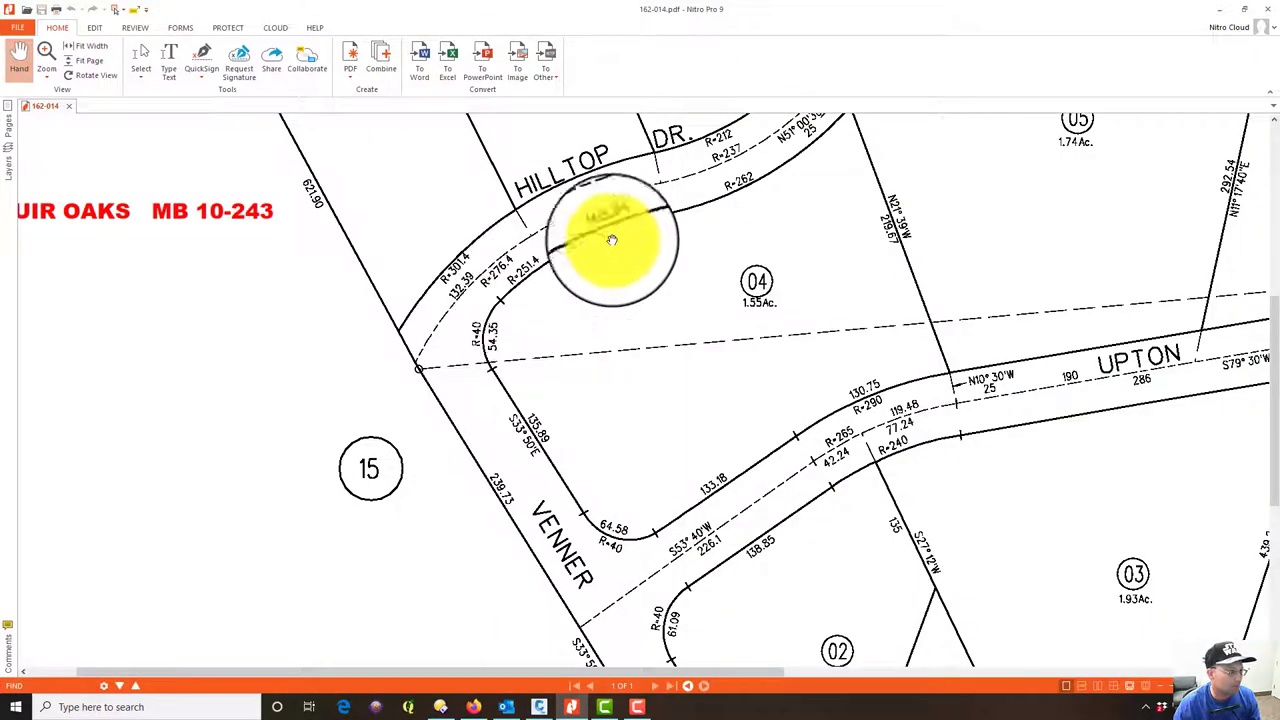
pyautogui.moveTo(525, 300); pyautogui.dragTo(500, 308)
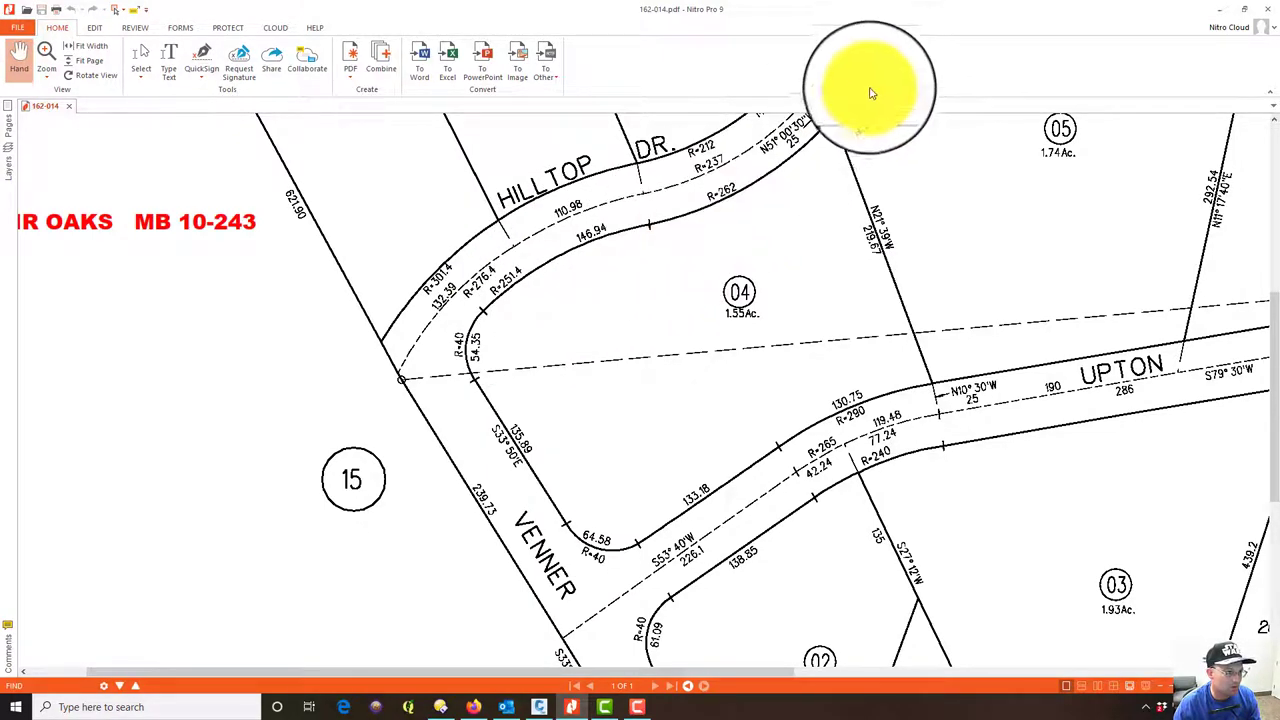
pyautogui.moveTo(1107, 6); pyautogui.dragTo(1279, 103)
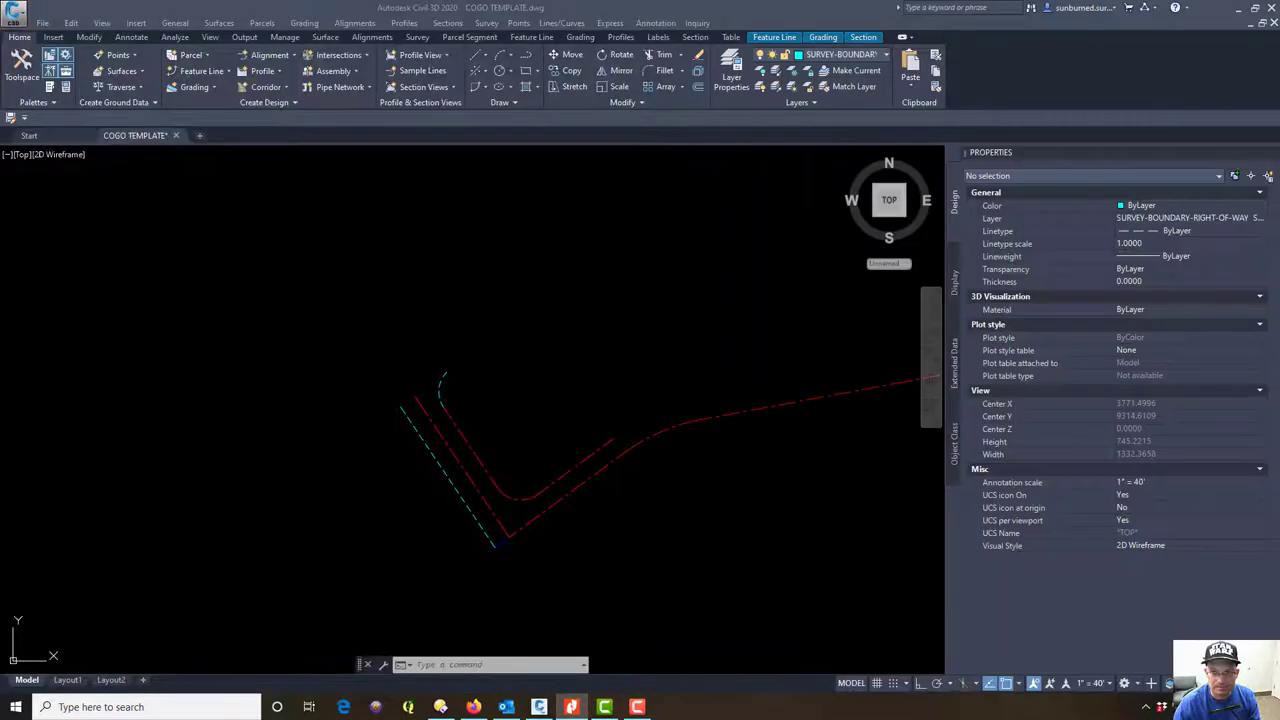
pyautogui.click(482, 87)
pyautogui.click(543, 222)
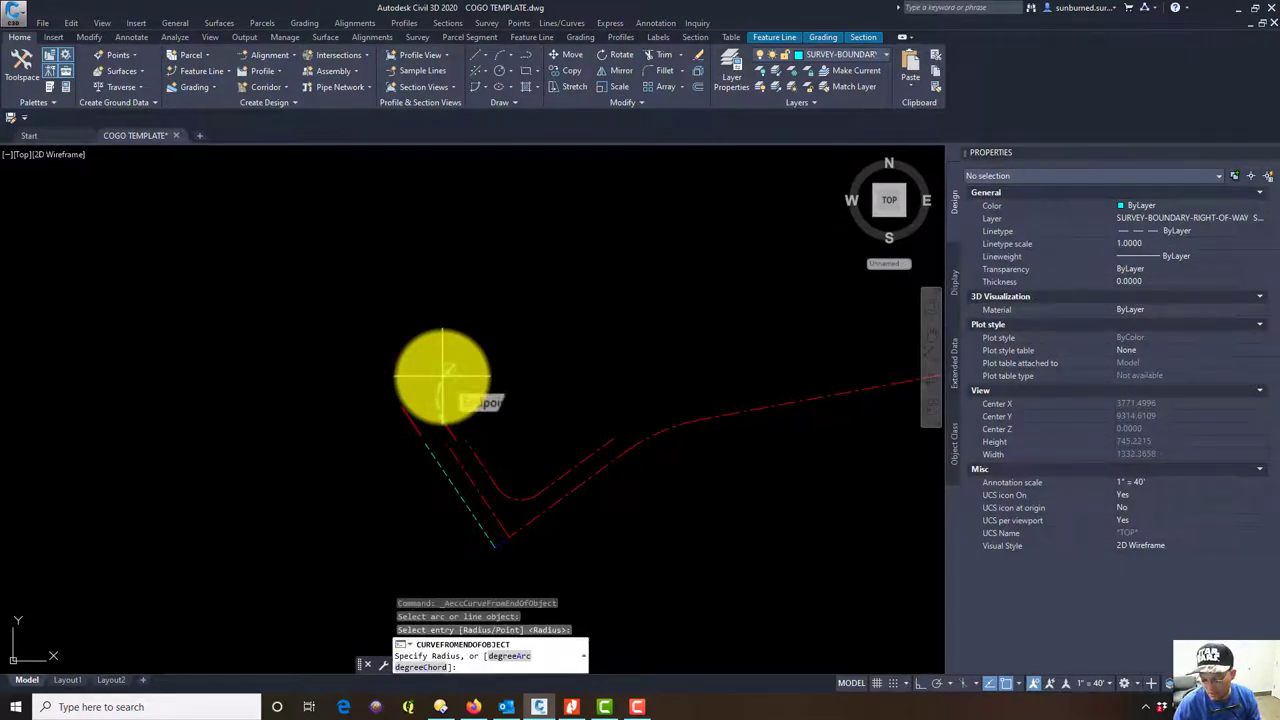
pyautogui.press('Return')
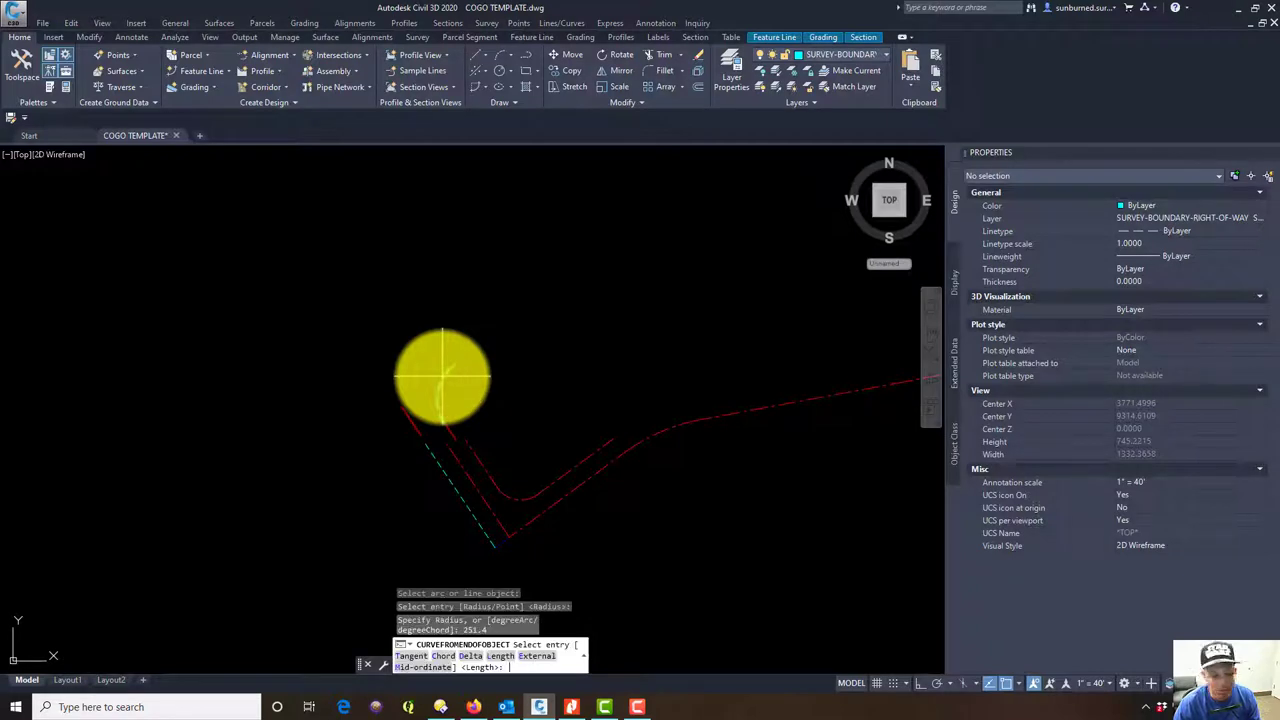
pyautogui.press('Return')
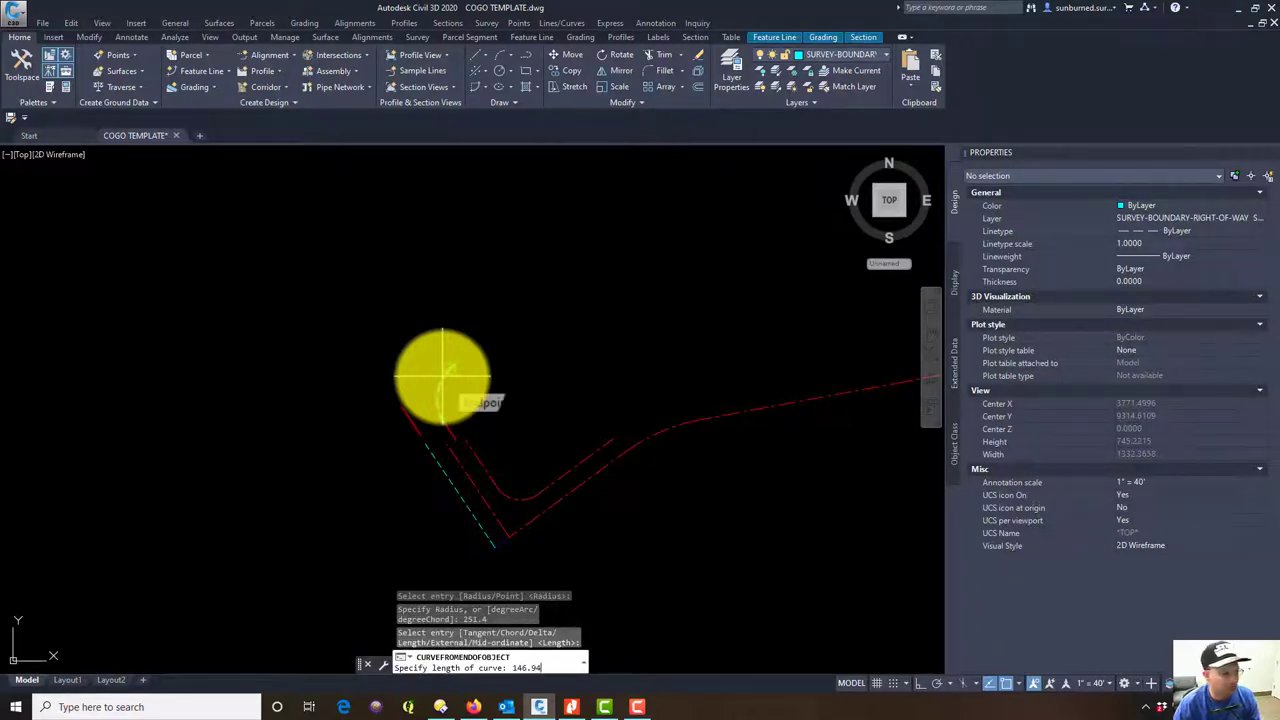
pyautogui.press('Return')
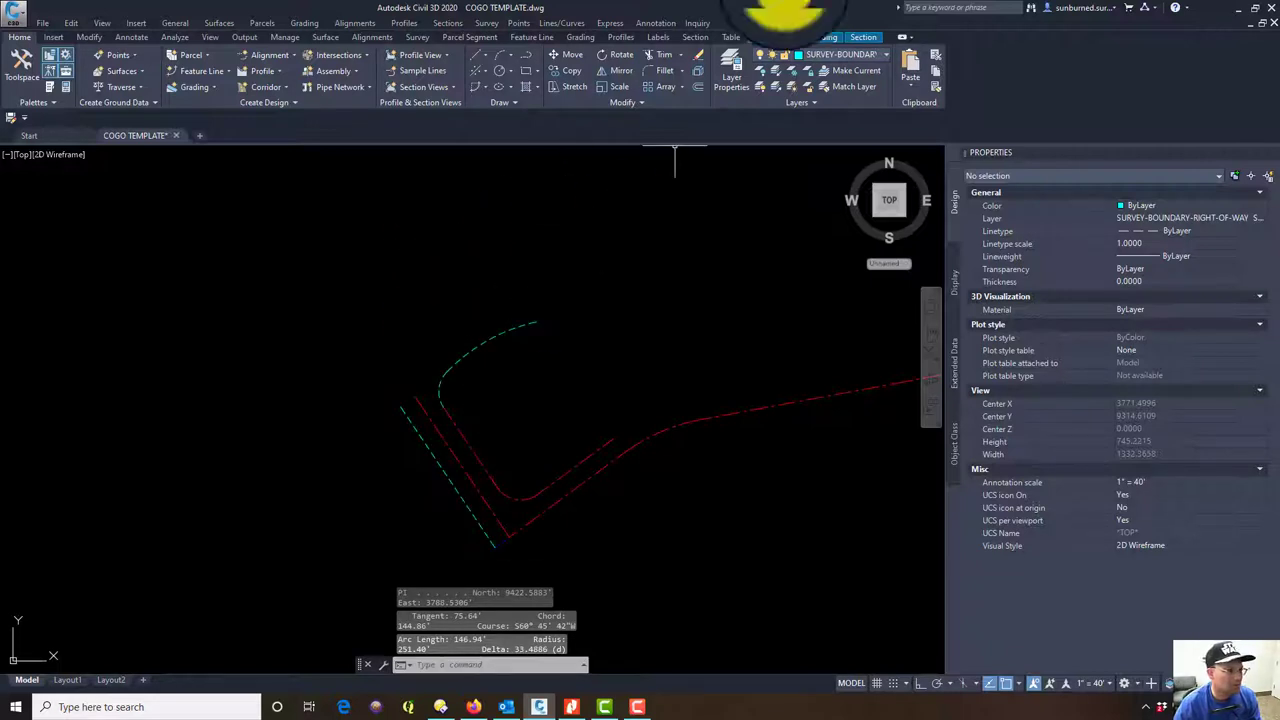
# Match the properties of the two new Hilltop Drive curves to the red Venner Road line on the right-of-way centerline layer
pyautogui.click(940, 89)
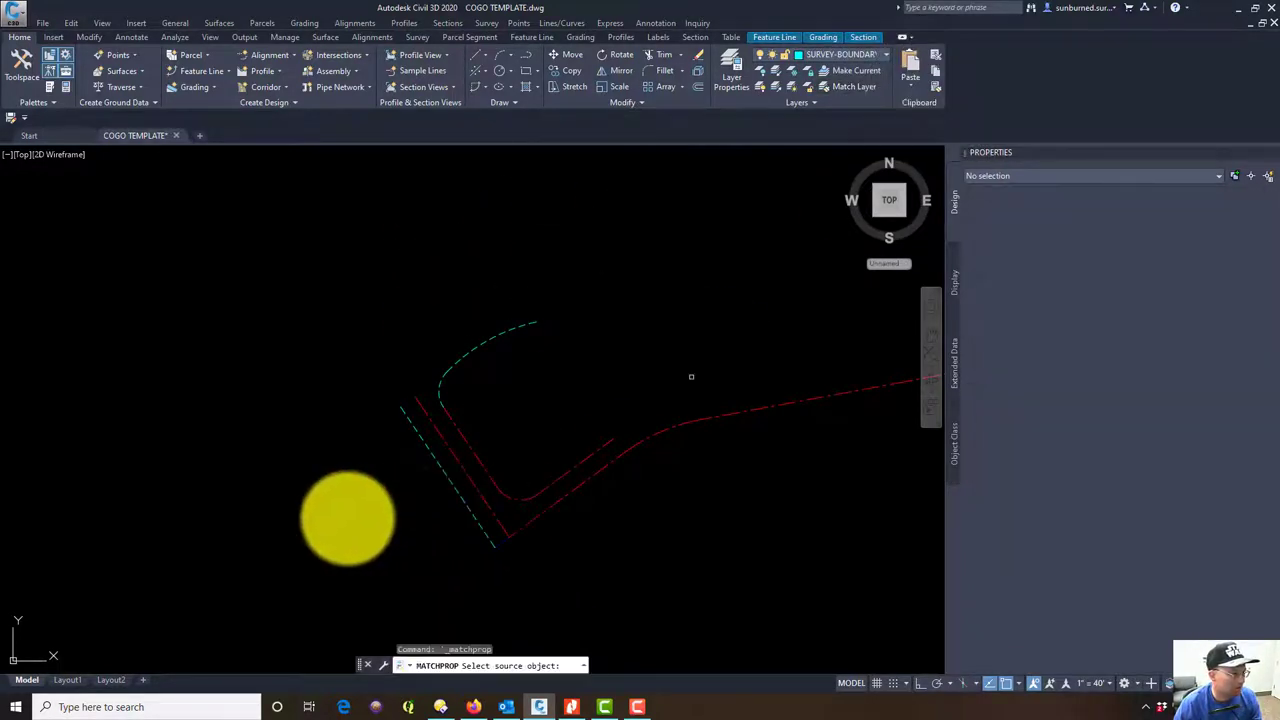
pyautogui.click(458, 433)
pyautogui.click(488, 382)
pyautogui.click(443, 330)
pyautogui.press('Escape')
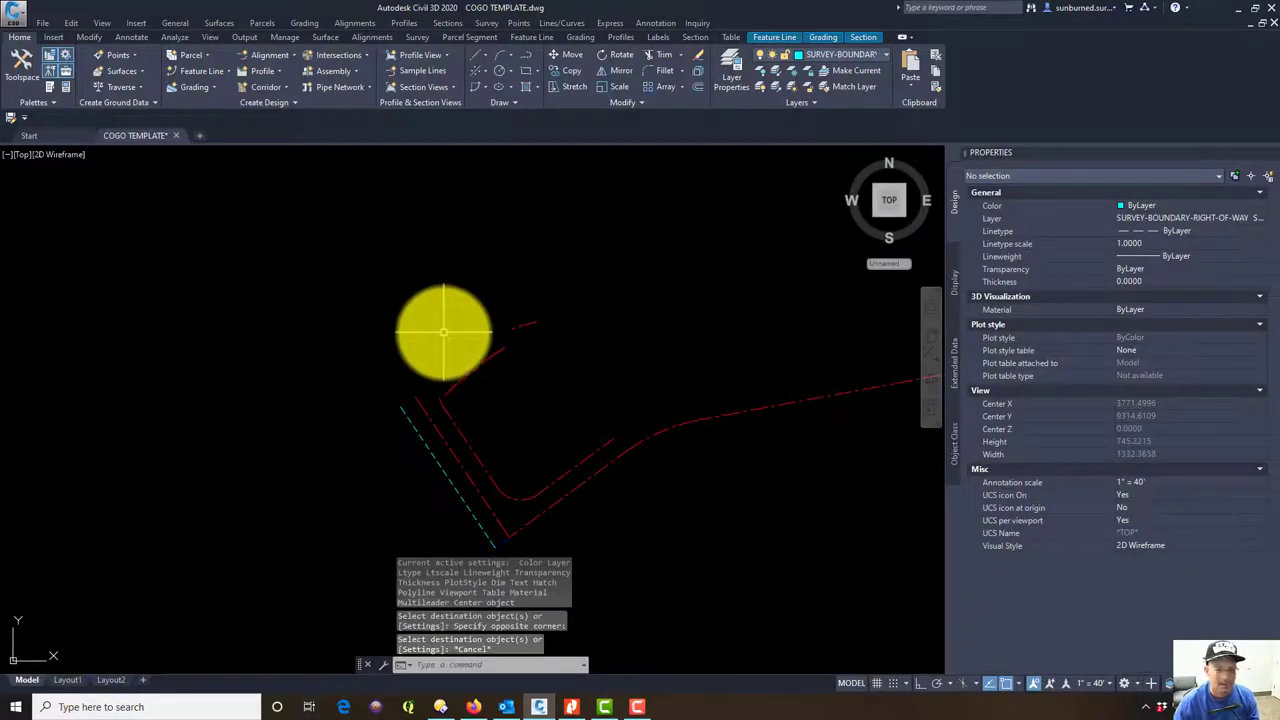
# Check Hilltop Drive on the parcel map and offset its 251.4-foot-radius curve outward twice at 25-foot spacing in Civil 3D
pyautogui.hotkey('alt', 'Tab')
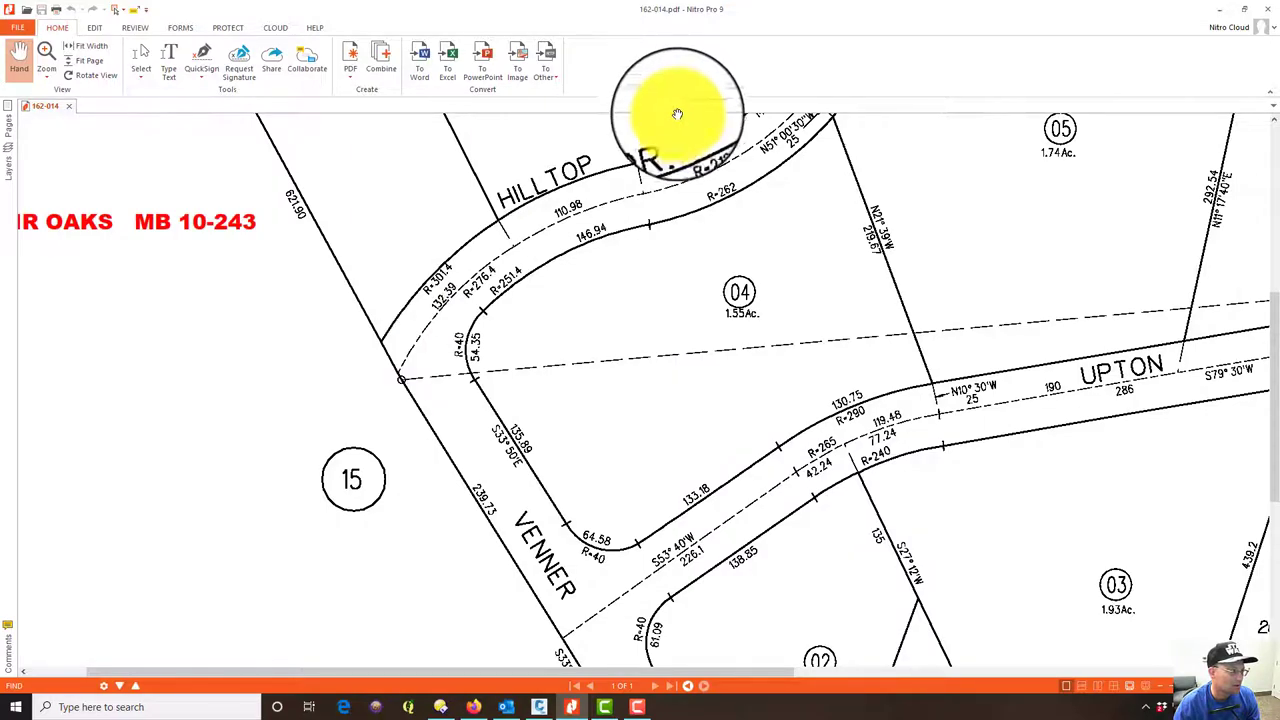
pyautogui.click(1268, 10)
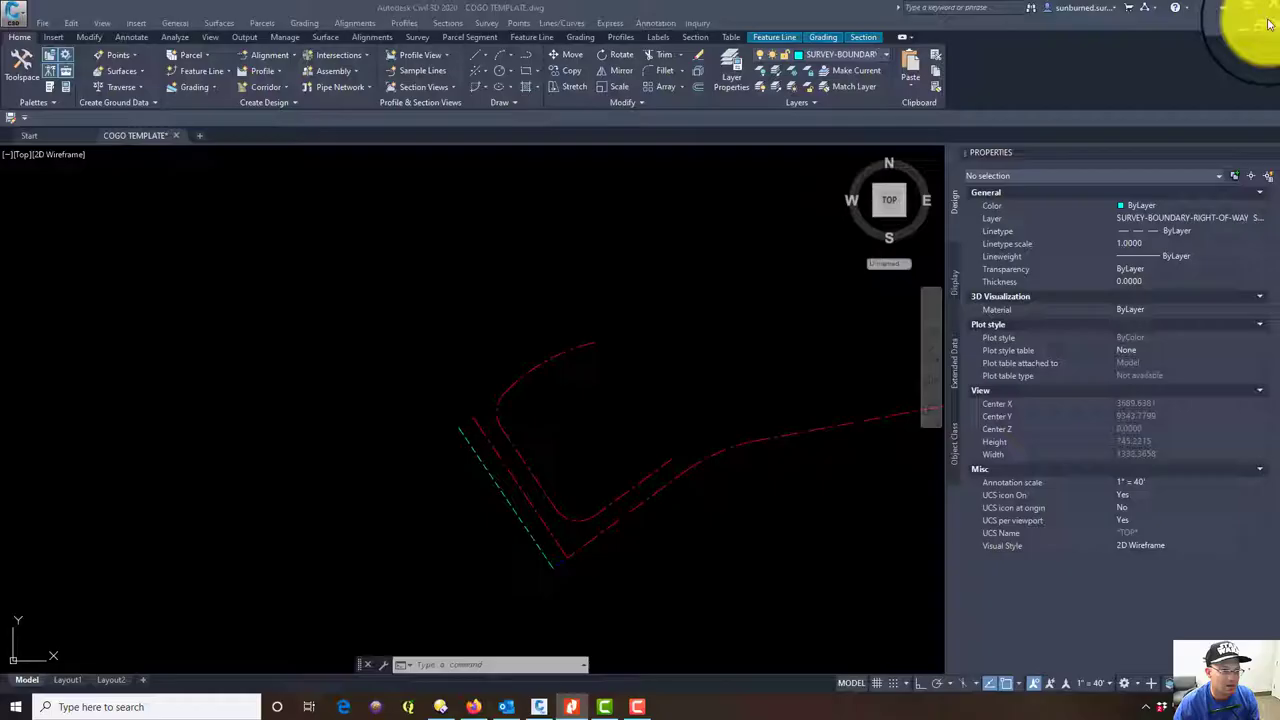
pyautogui.write('OFFSET')
pyautogui.press('Return')
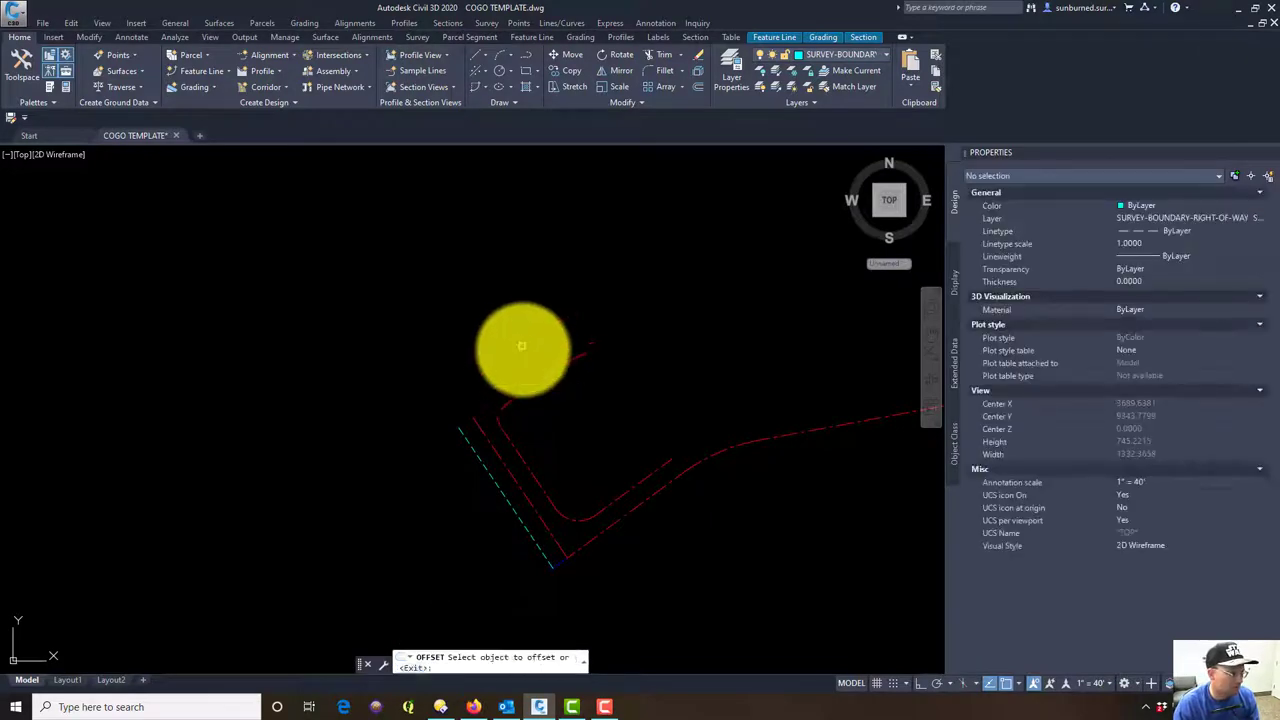
pyautogui.press('Return')
pyautogui.click(520, 353)
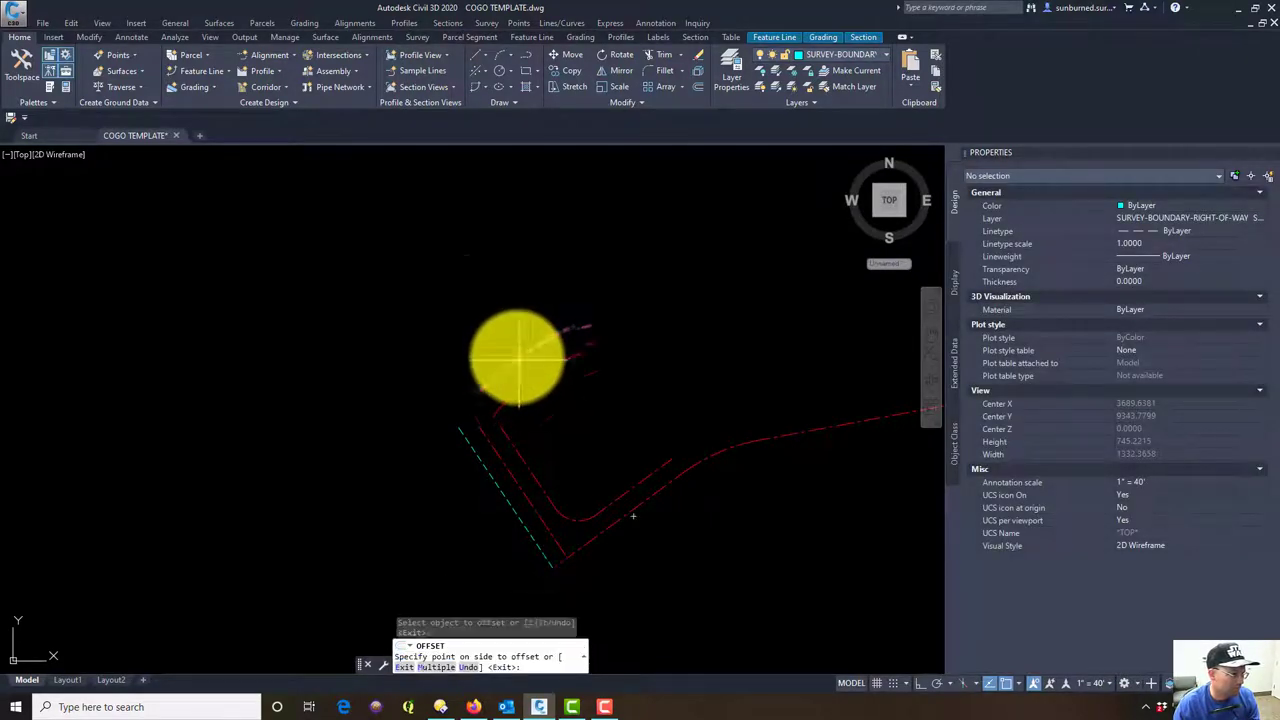
pyautogui.click(480, 330)
pyautogui.press('Escape')
# Try to fillet the Venner Road centerline and western sideline to the offset Hilltop Drive curves with a 40-foot radius
pyautogui.write('FILLET')
pyautogui.press('Return')
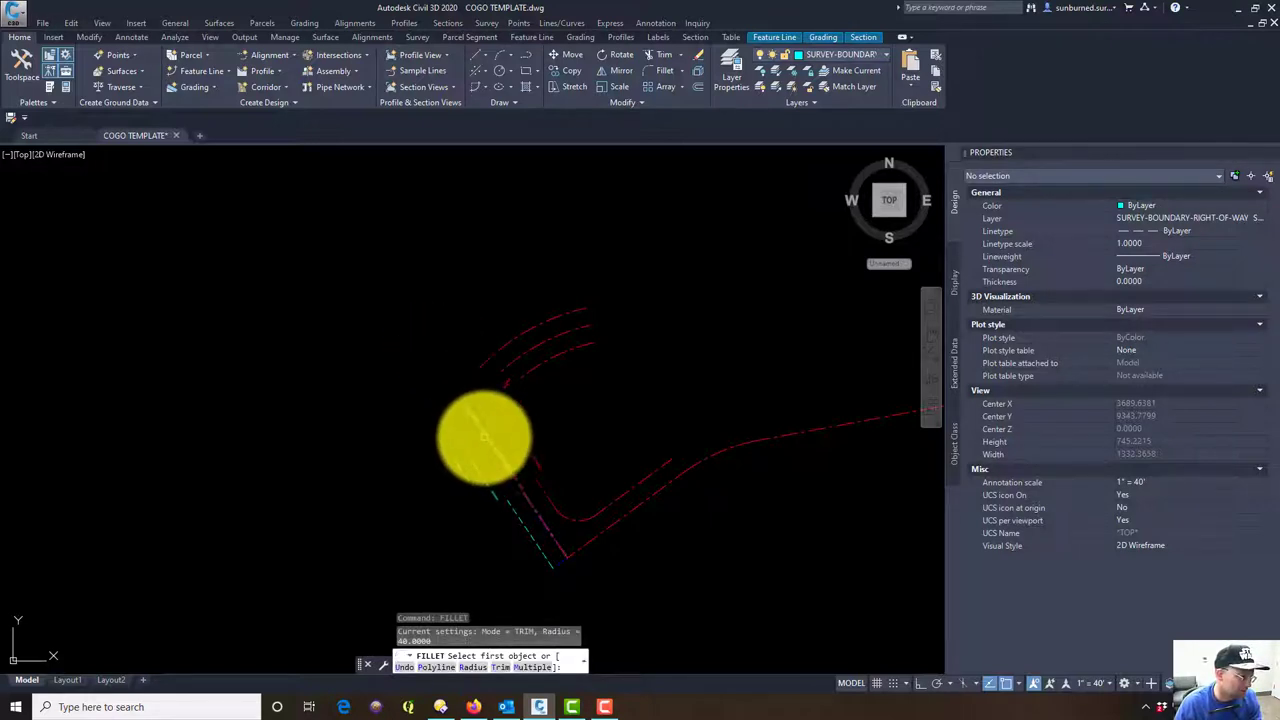
pyautogui.click(485, 436)
pyautogui.press('Escape')
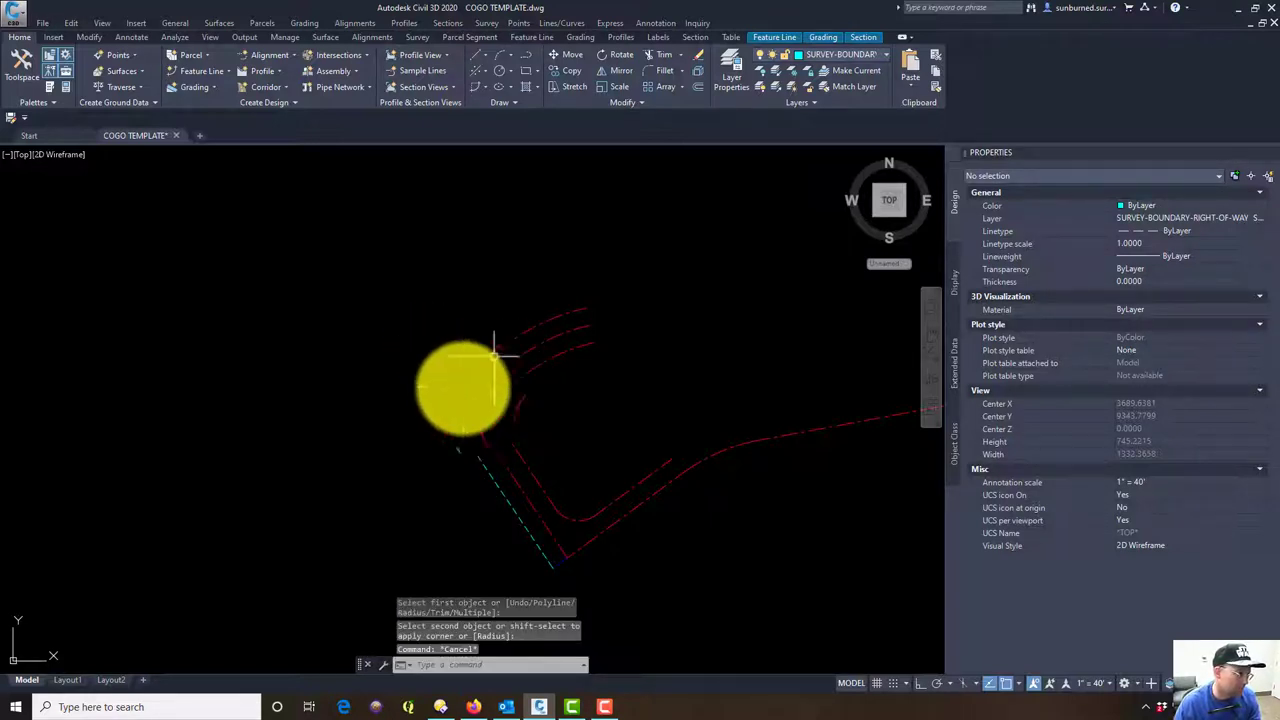
pyautogui.press('Return')
pyautogui.click(462, 434)
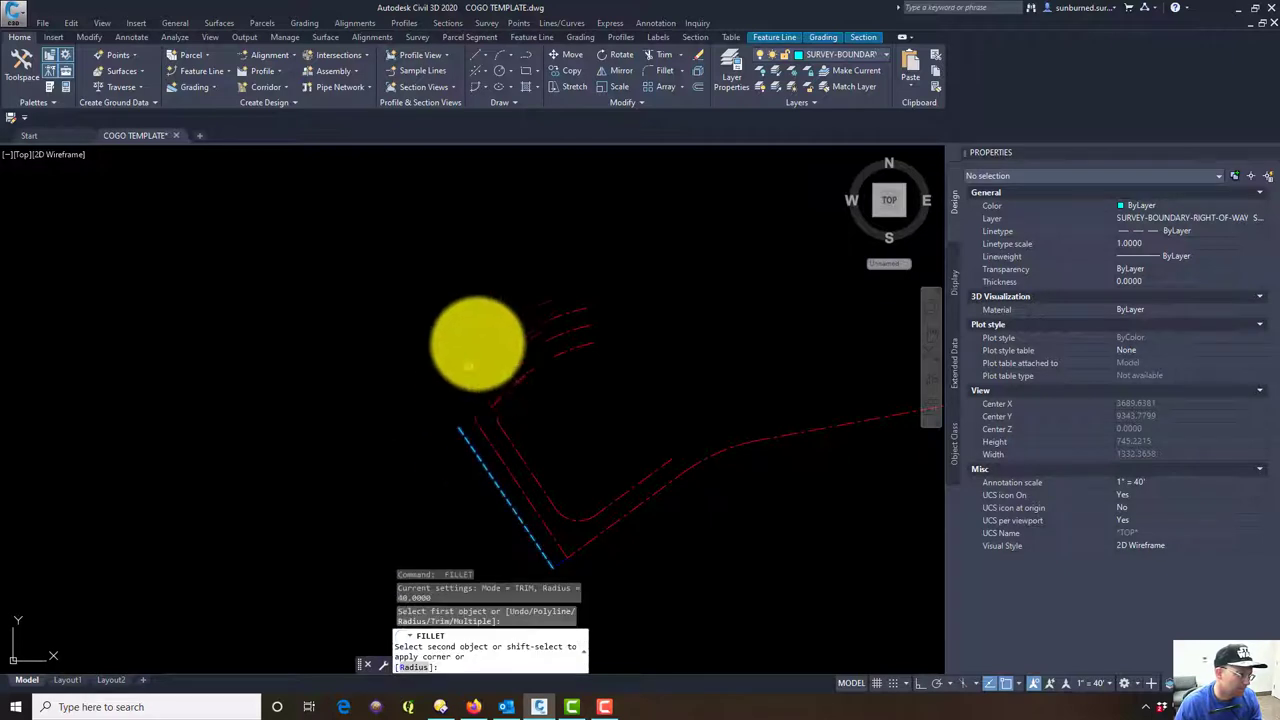
pyautogui.press('Escape')
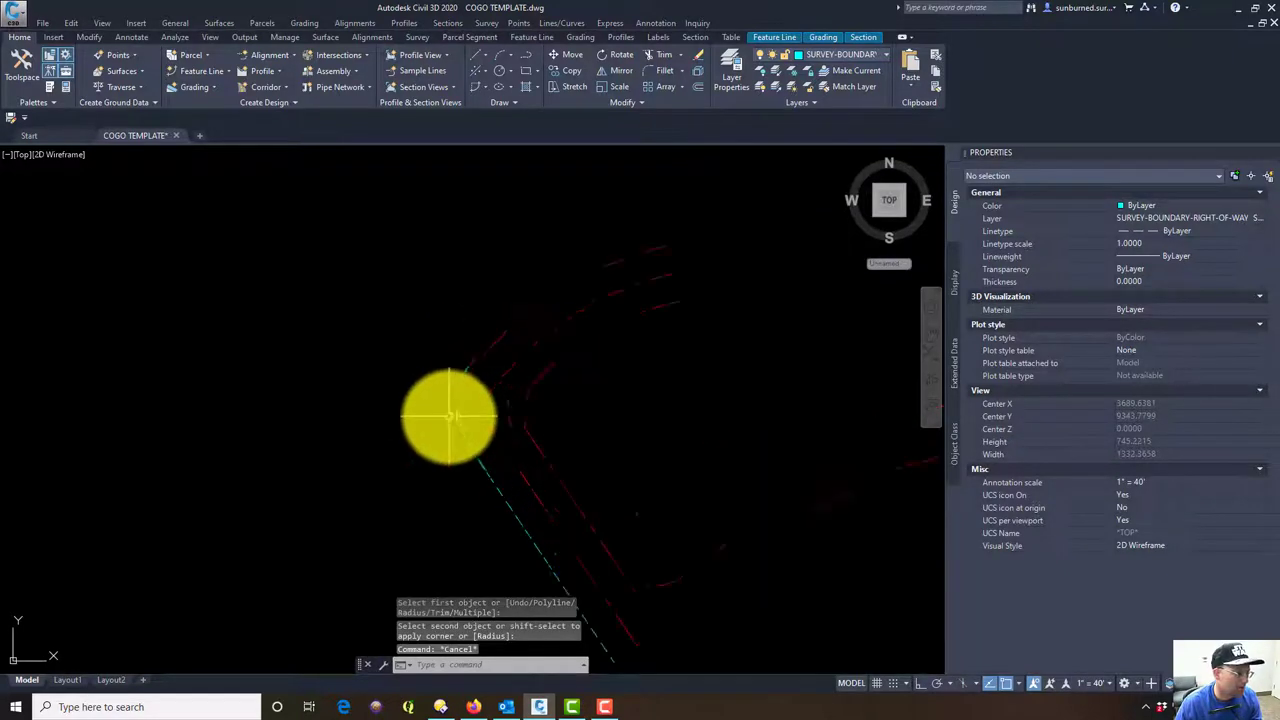
pyautogui.scroll(-2, 484, 416)
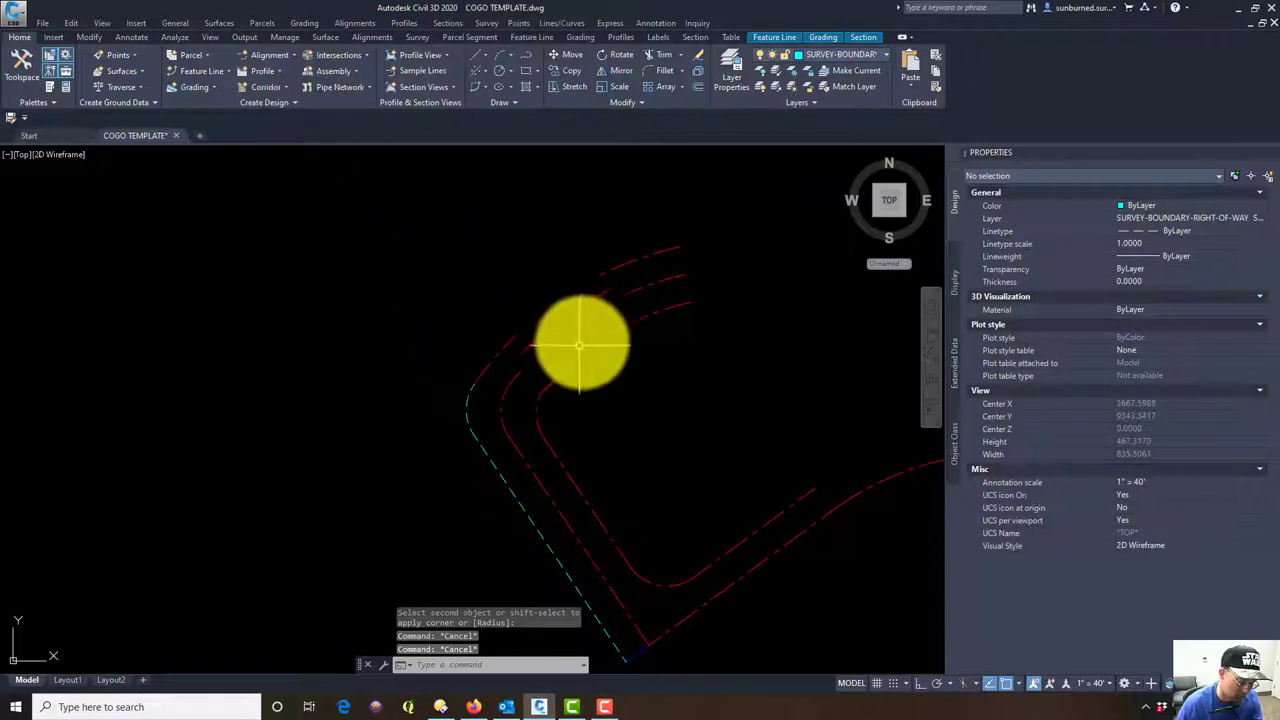
# Undo both 40-foot-radius fillets between the Venner Road lines and the Hilltop Drive curves
pyautogui.write('u')
pyautogui.press('Return')
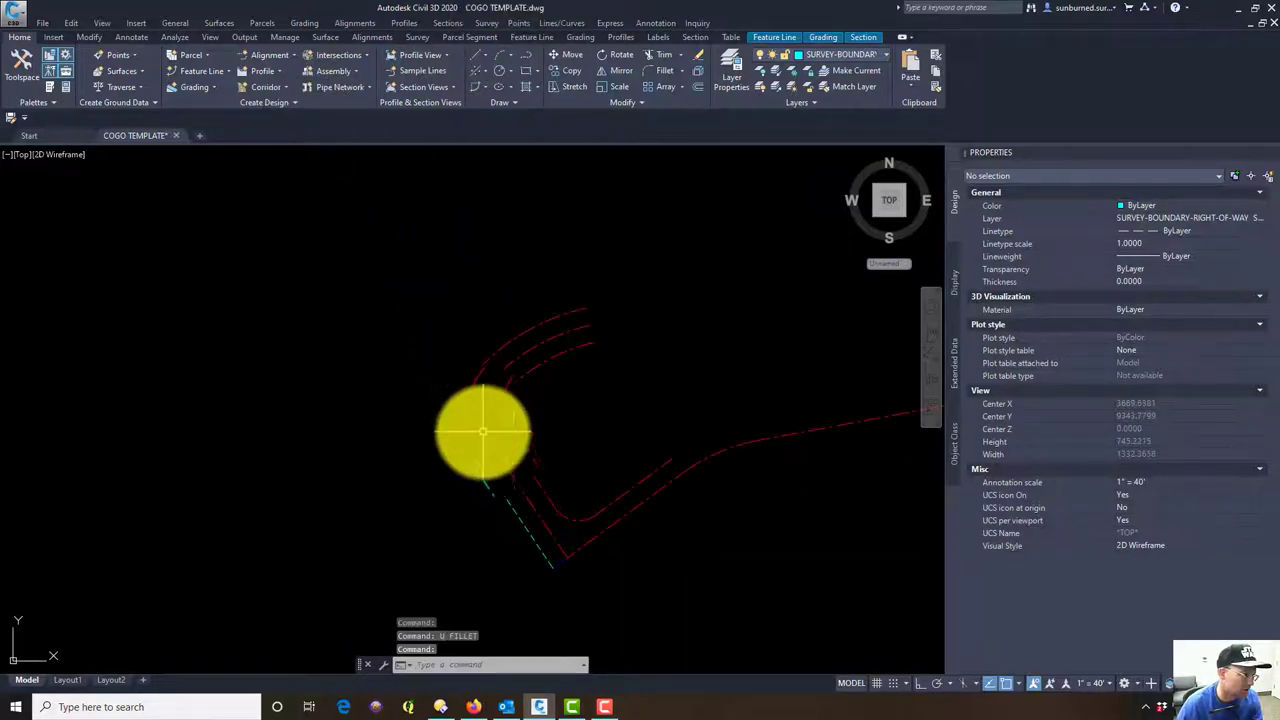
pyautogui.click(467, 407)
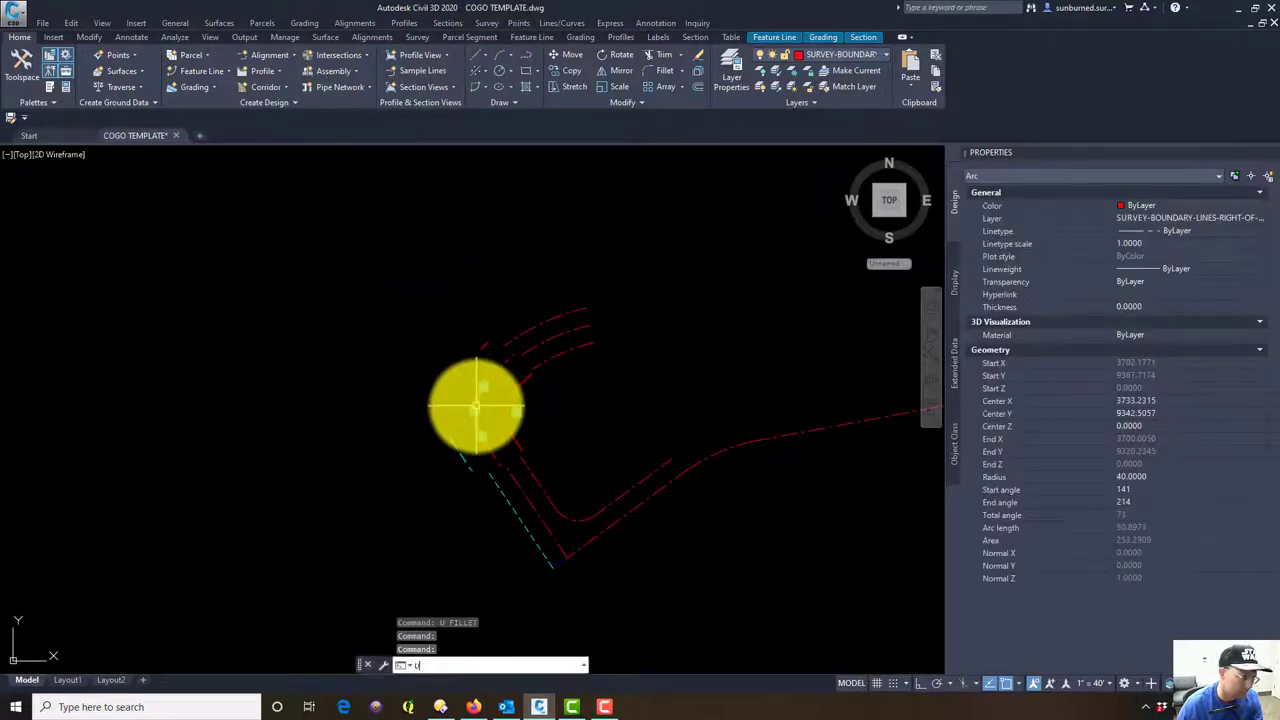
pyautogui.press('Escape')
pyautogui.write('u')
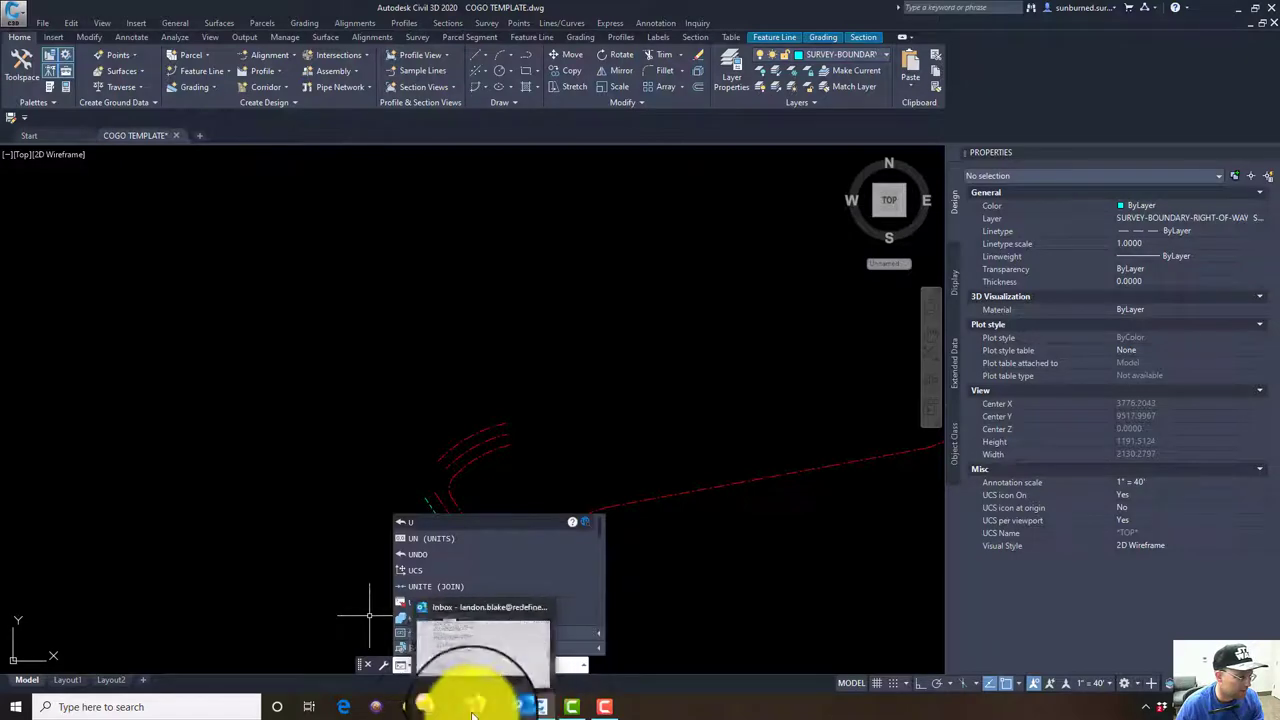
pyautogui.press('Return')
# Reopen parcel map 162-014.pdf from the Tax Assessor research folder and minimize the file manager
pyautogui.hotkey('alt', 'Tab')
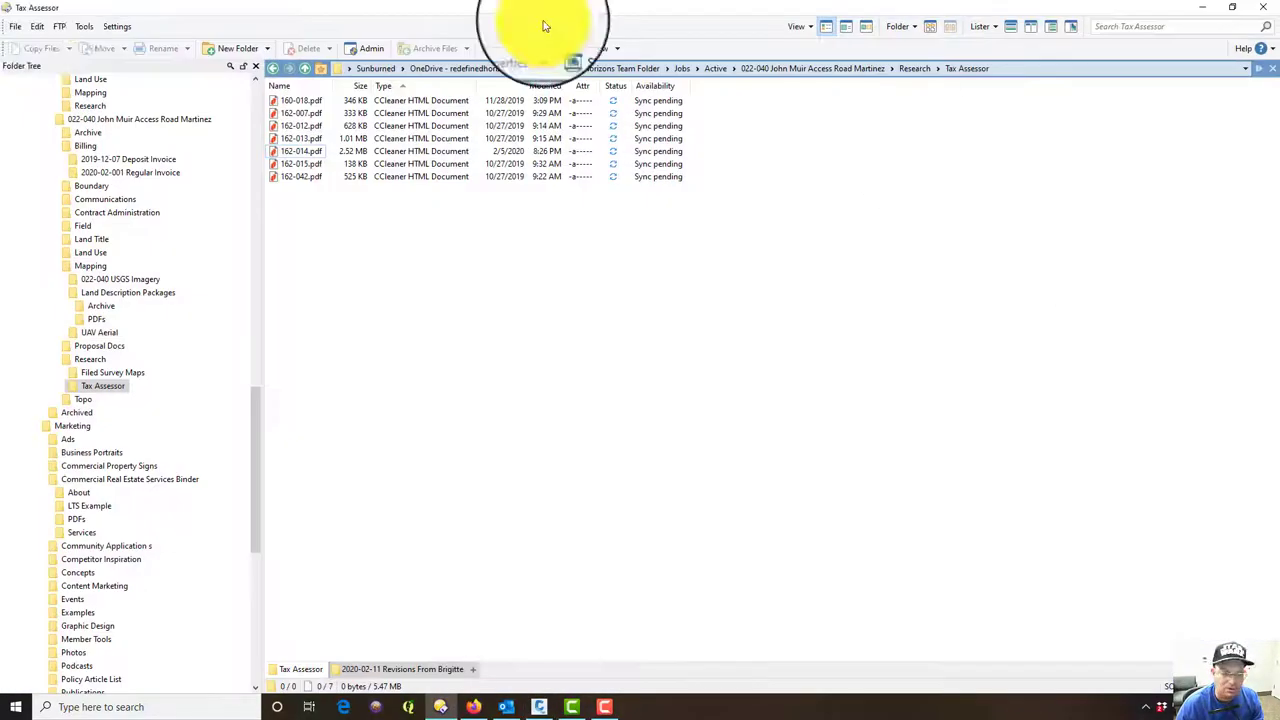
pyautogui.doubleClick(317, 155)
pyautogui.click(1205, 7)
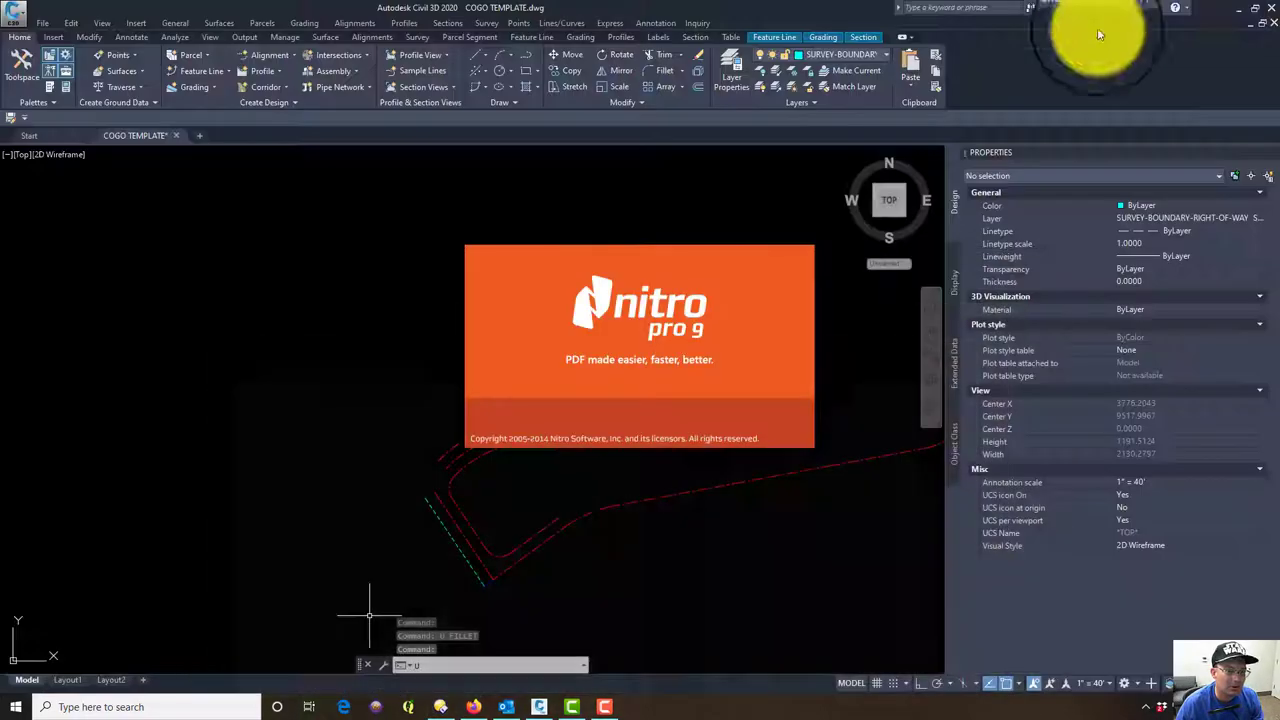
# Fillet the Venner Road centerline to the middle Hilltop Drive curve and the western sideline to the outer curve with radius 0
pyautogui.scroll(8, 466, 491)
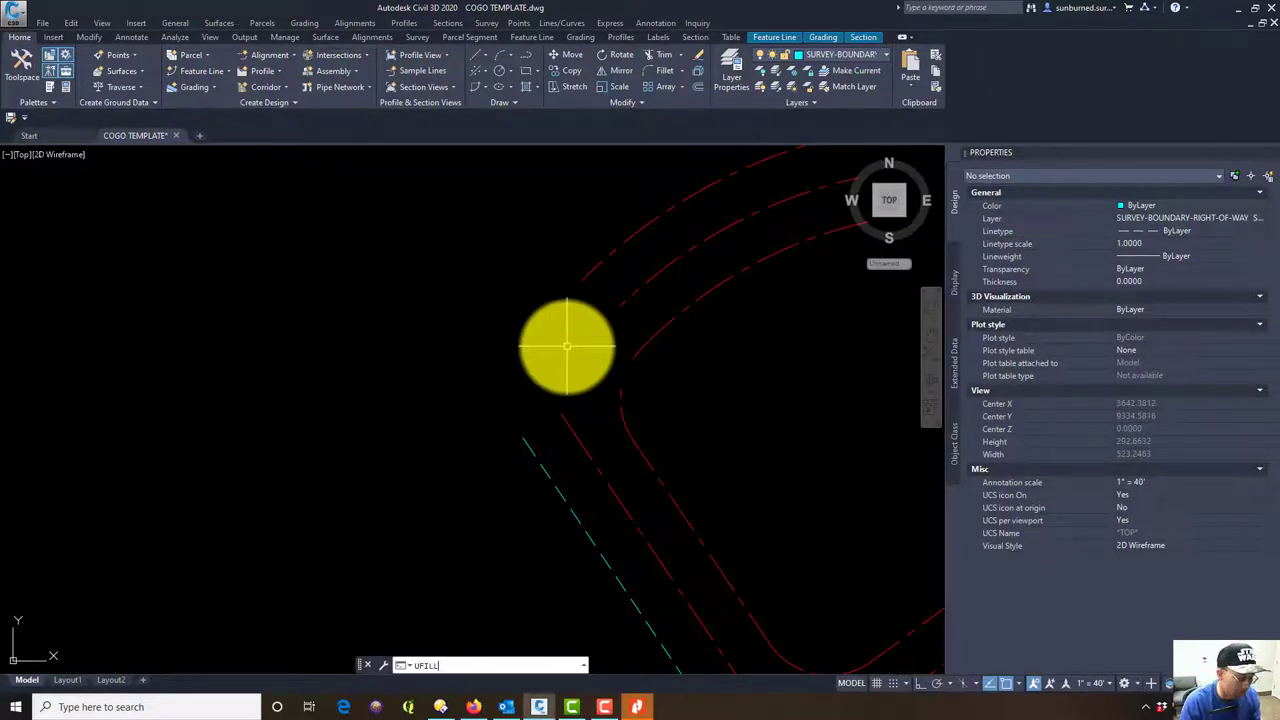
pyautogui.write('R')
pyautogui.press('Return')
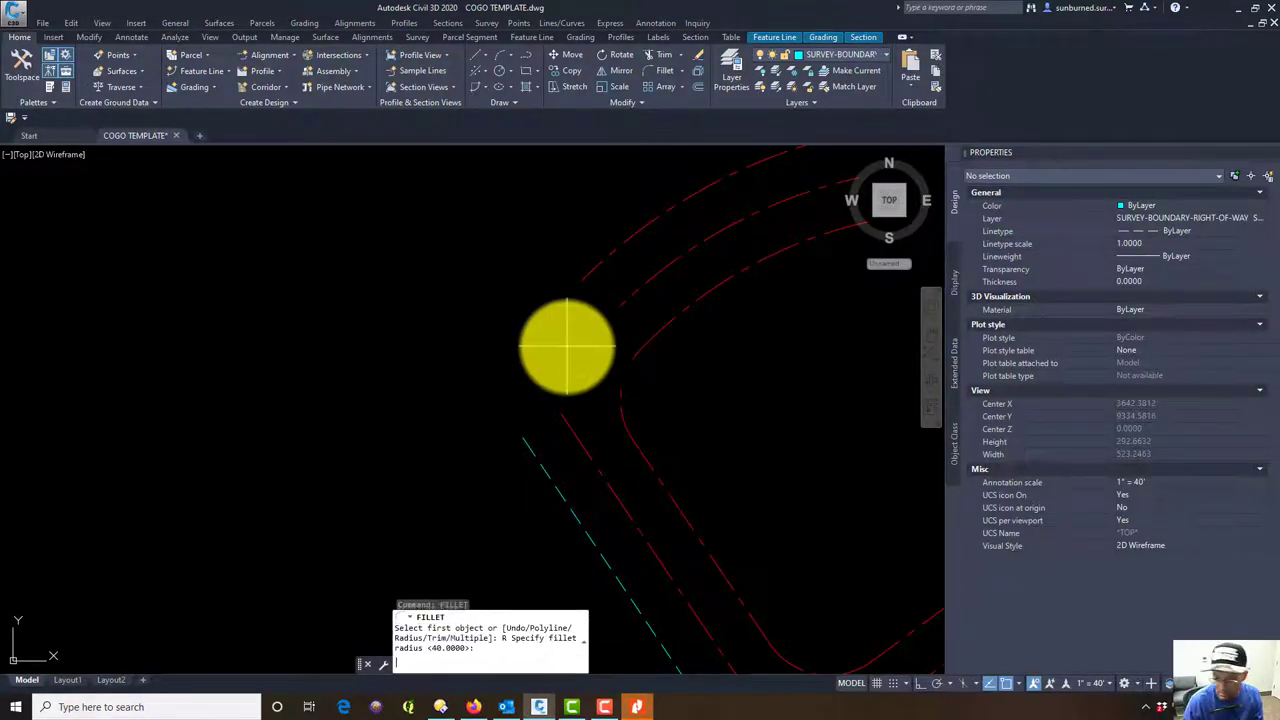
pyautogui.write('0')
pyautogui.press('Return')
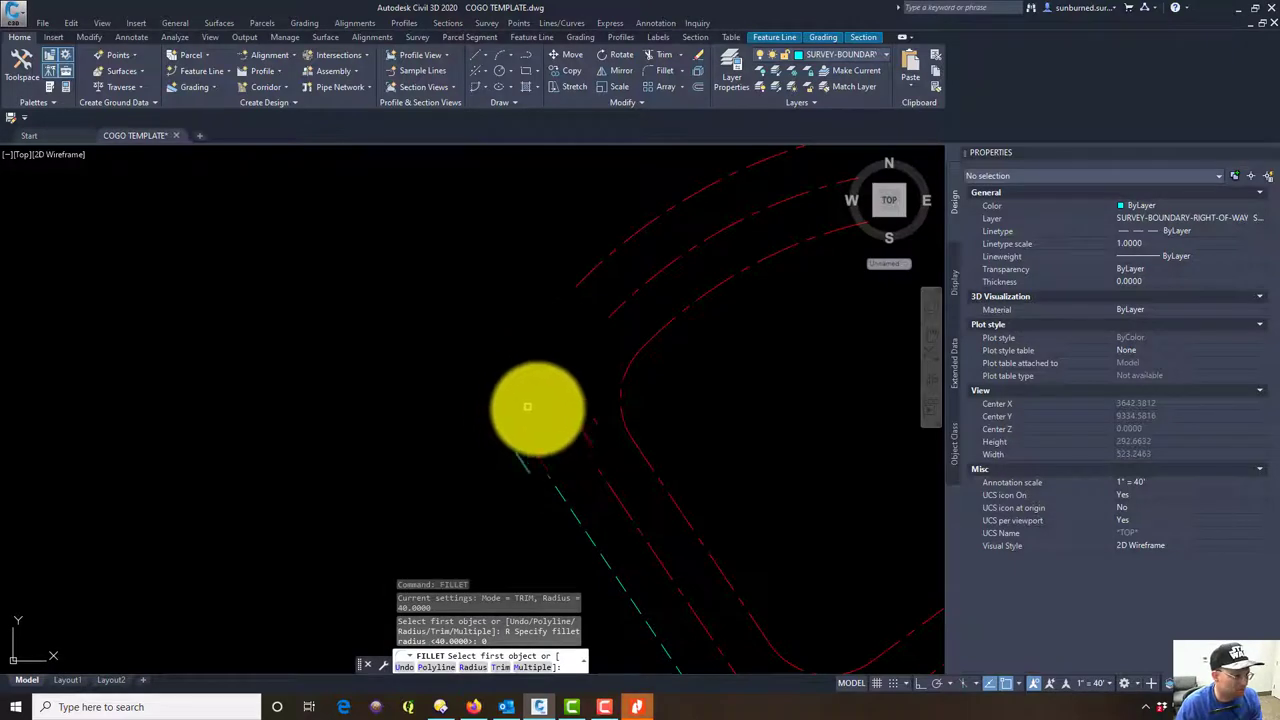
pyautogui.click(568, 425)
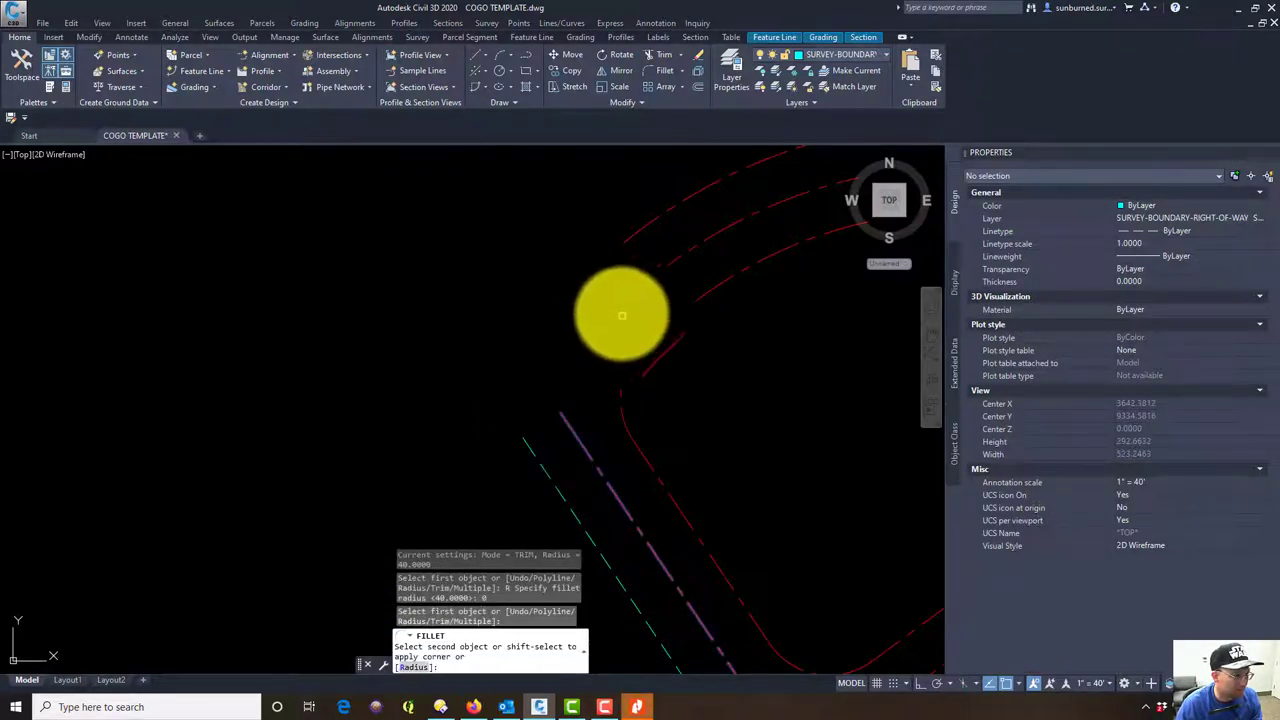
pyautogui.click(563, 452)
pyautogui.press('Return')
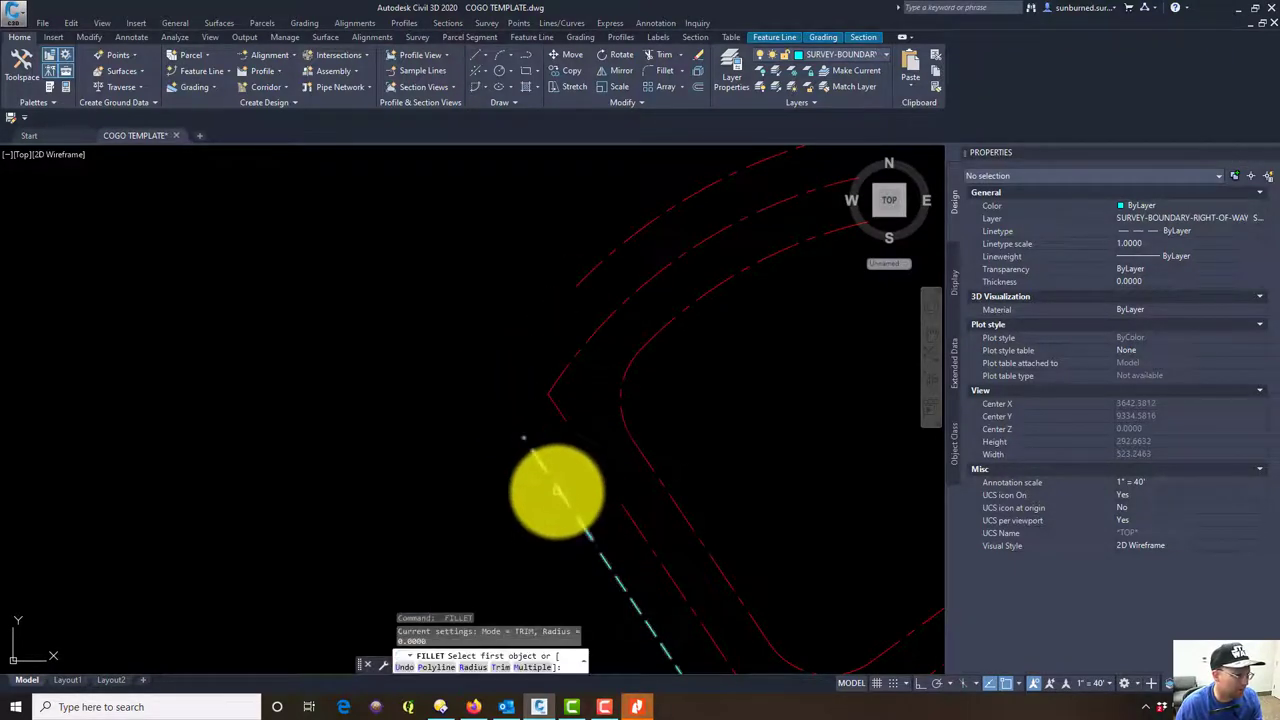
pyautogui.click(557, 491)
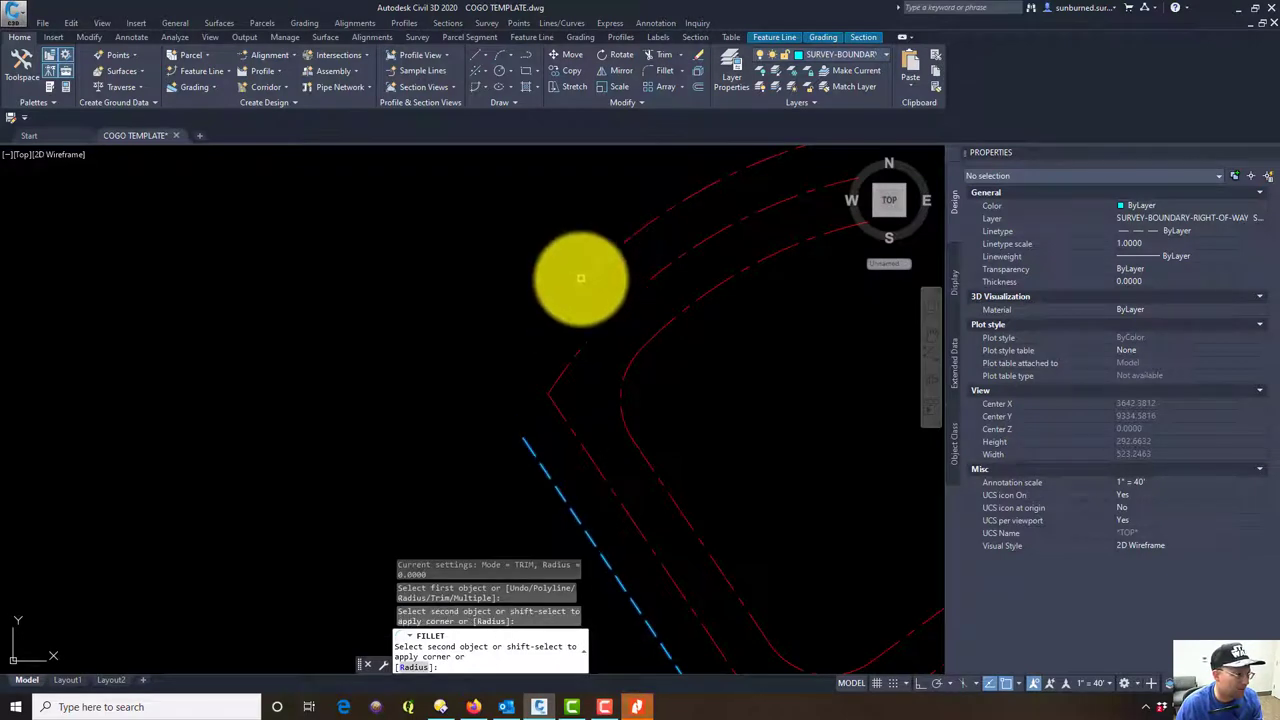
pyautogui.click(580, 278)
pyautogui.press('Escape')
# Move the outer Hilltop Drive curve to the cyan right-of-way sidelines layer
pyautogui.moveTo(718, 353); pyautogui.dragTo(570, 412, button='middle')
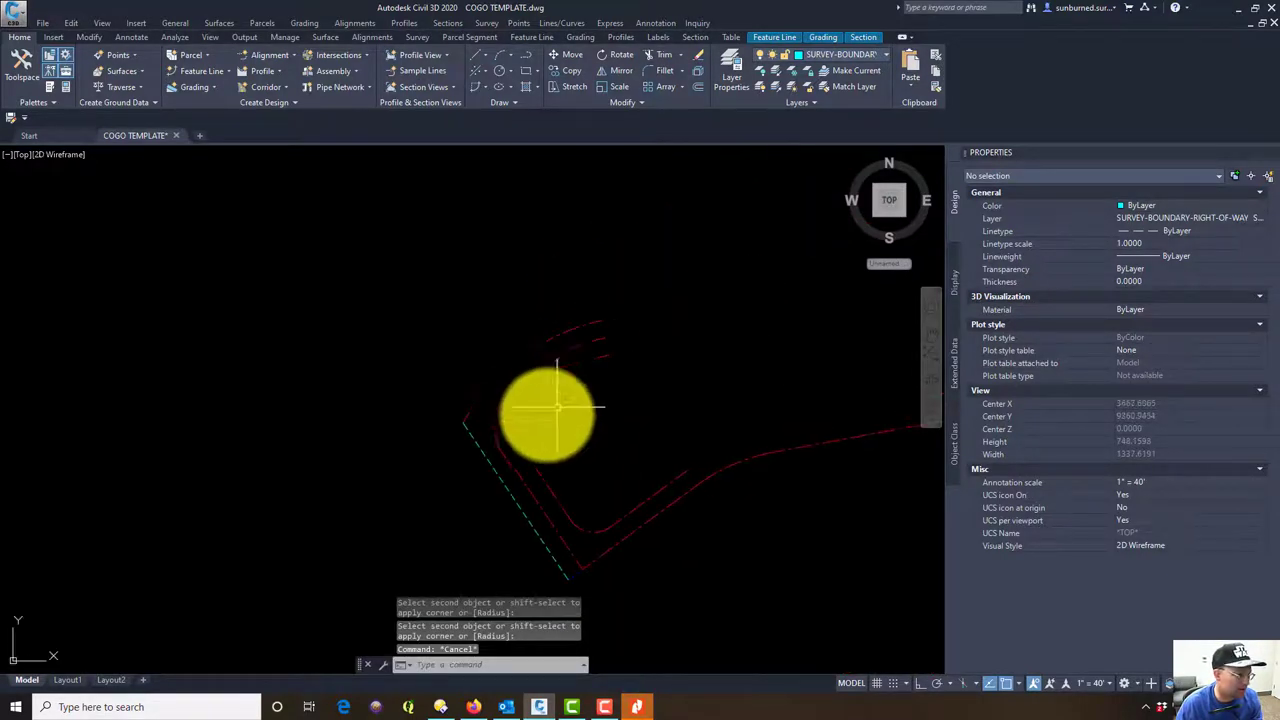
pyautogui.scroll(2, 487, 402)
pyautogui.click(495, 381)
pyautogui.click(469, 343)
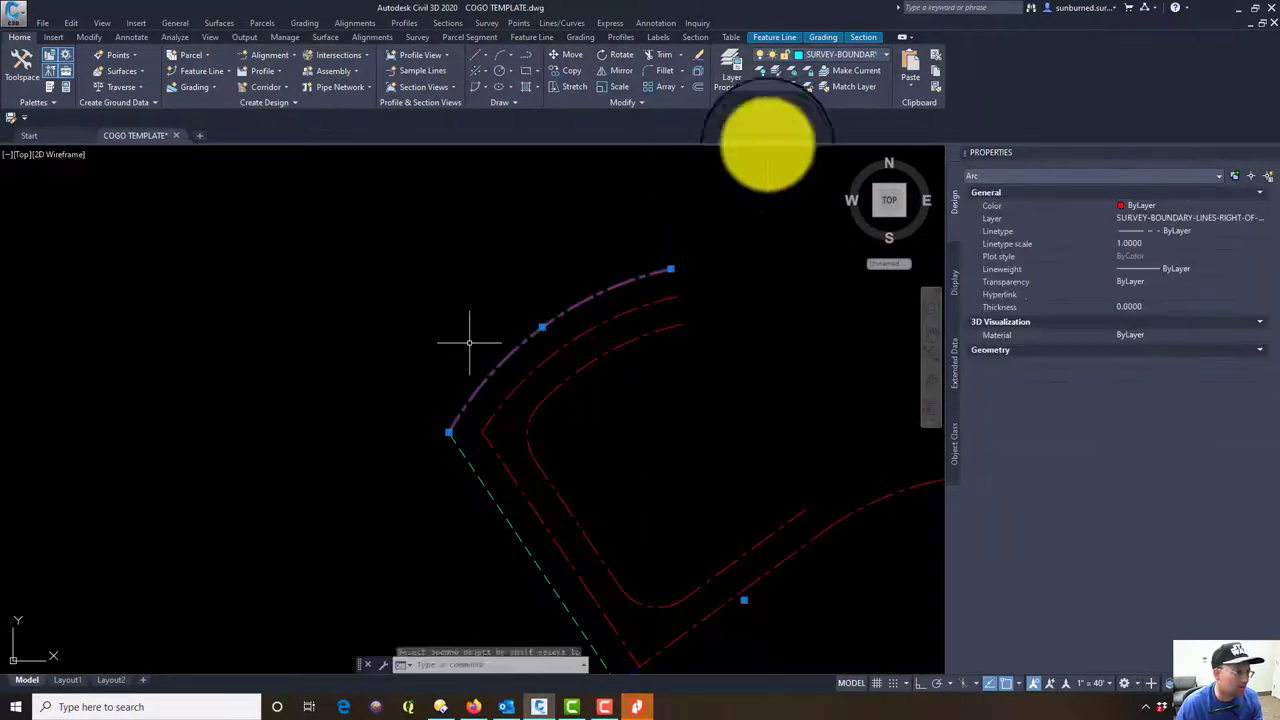
pyautogui.click(885, 58)
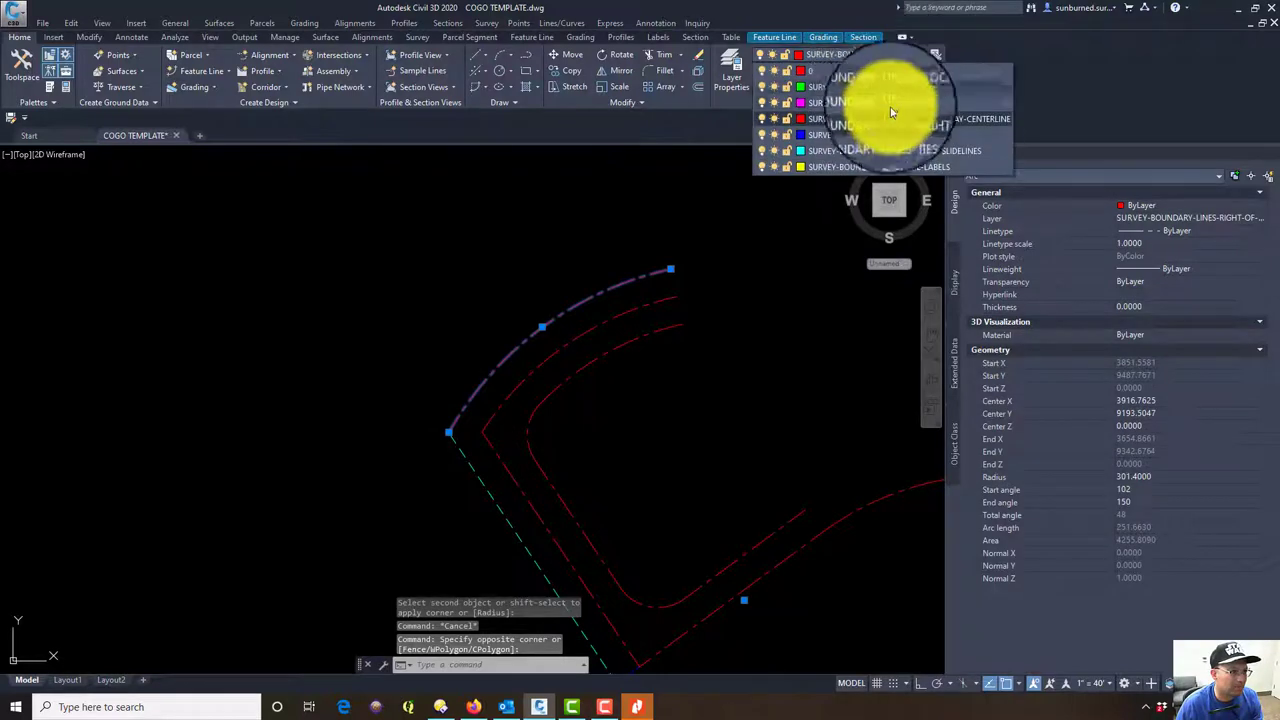
pyautogui.click(899, 151)
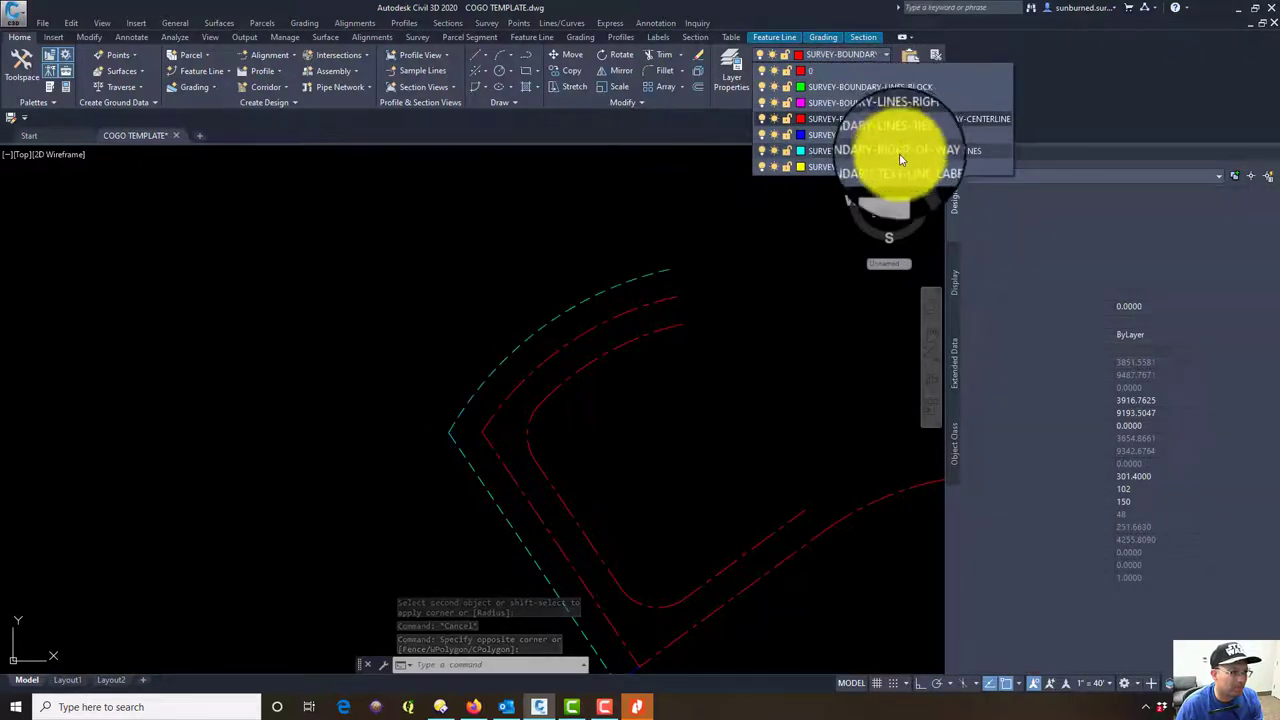
pyautogui.press('Escape')
# Check Hilltop Drive up to its cul-de-sac on the parcel map, and offset the Upton Road centerline segments 25 feet north in Civil 3D
pyautogui.click(636, 707)
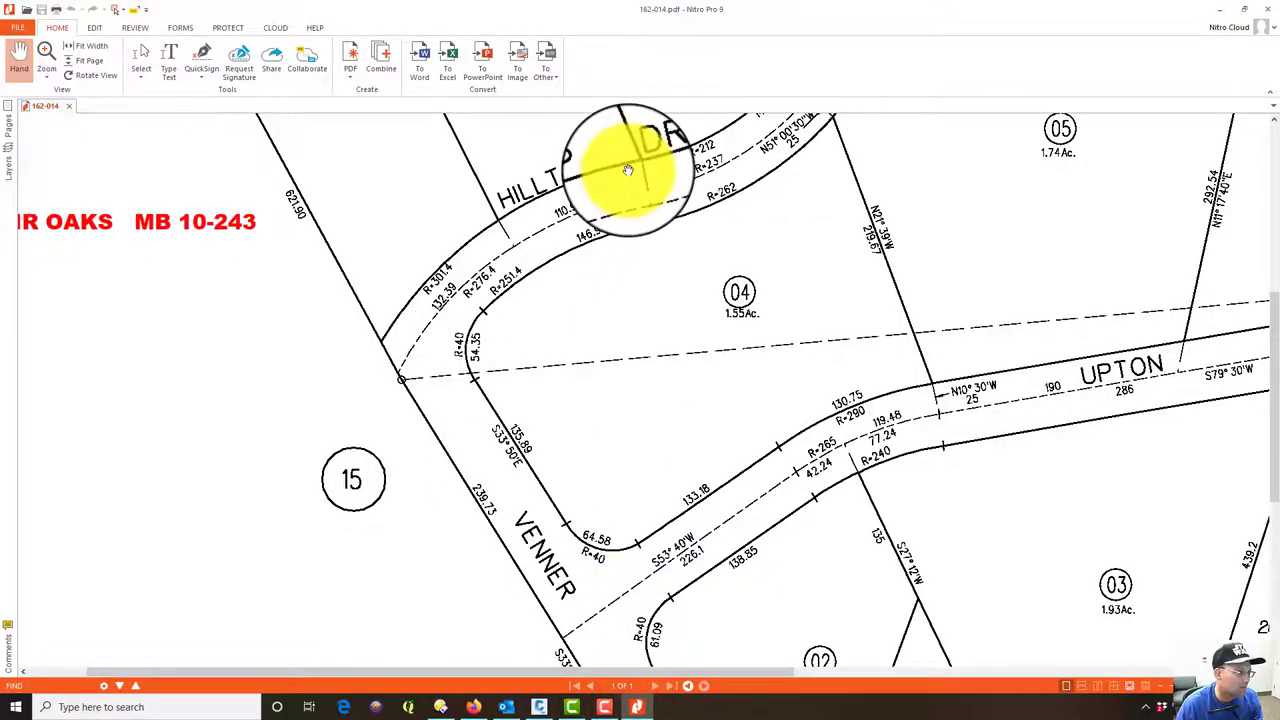
pyautogui.moveTo(844, 156); pyautogui.dragTo(700, 426)
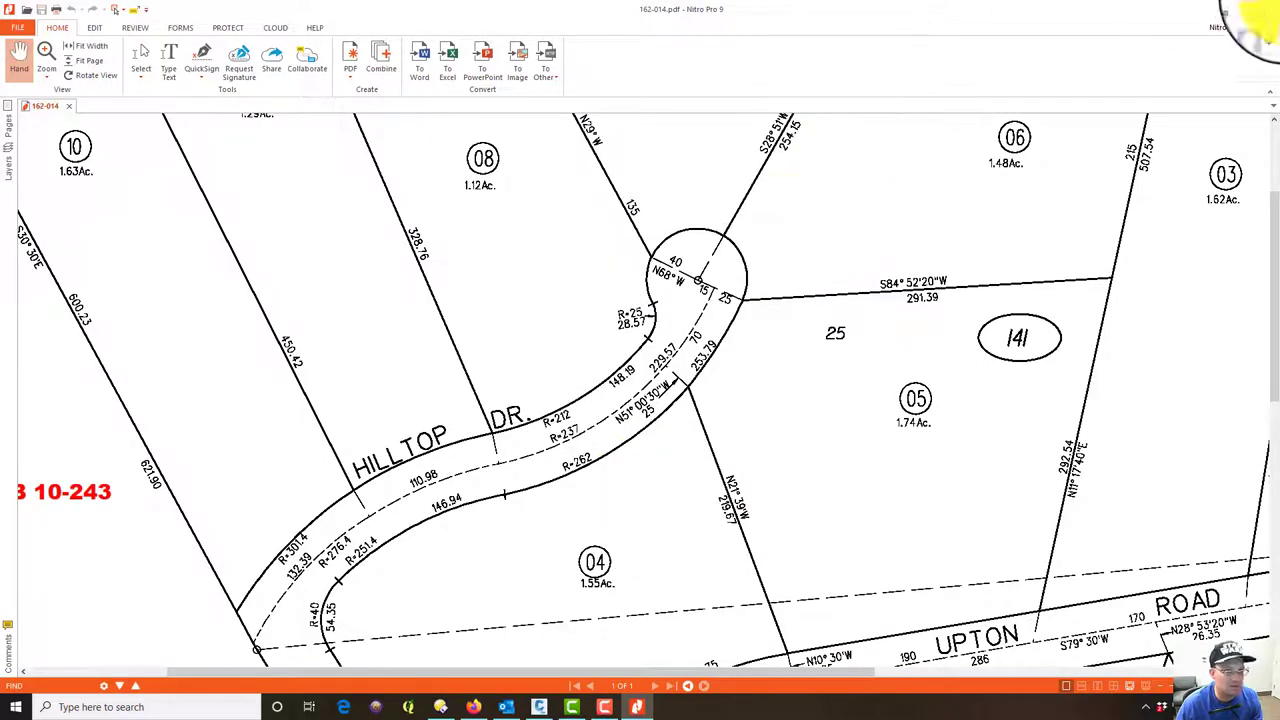
pyautogui.click(1222, 13)
pyautogui.scroll(-4, 750, 364)
pyautogui.moveTo(749, 366); pyautogui.dragTo(490, 378, button='middle')
pyautogui.moveTo(566, 459)
pyautogui.mouseDown(button='middle')
pyautogui.moveTo(514, 474)
pyautogui.moveTo(491, 426)
pyautogui.mouseUp(button='middle')
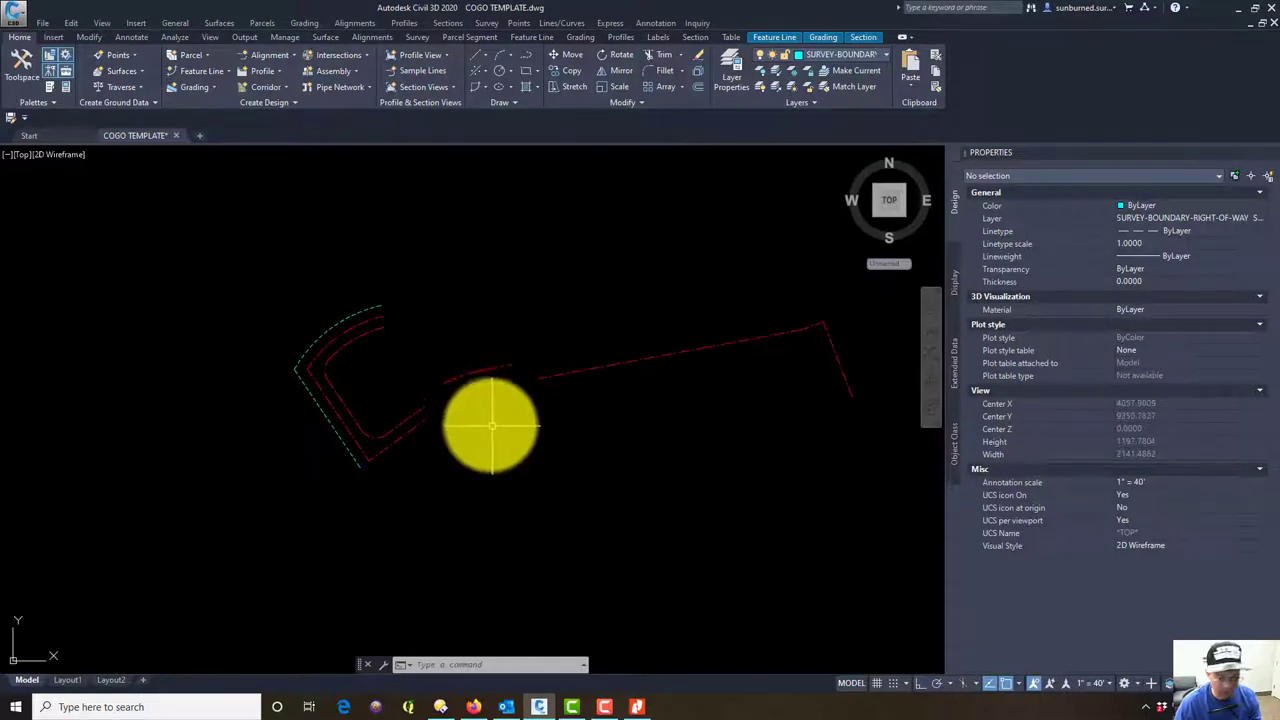
pyautogui.write('o')
pyautogui.press('Return')
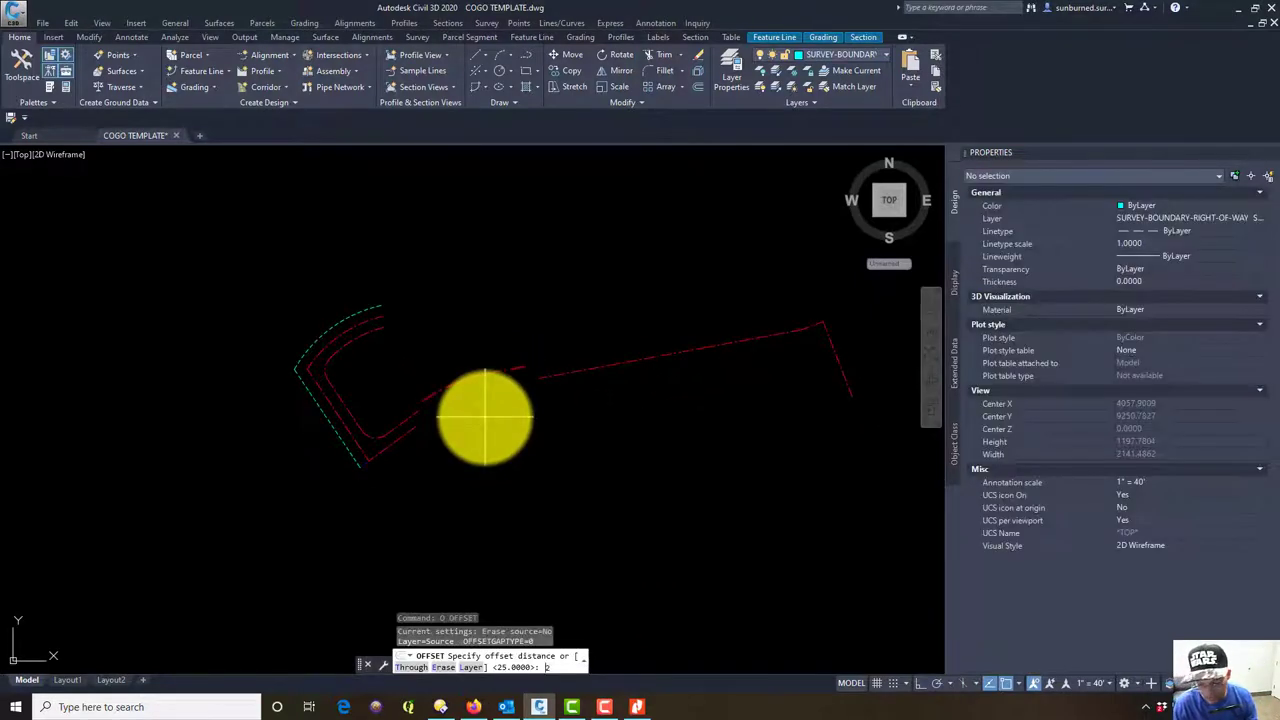
pyautogui.write('25.0')
pyautogui.press('Return')
pyautogui.click(462, 388)
pyautogui.click(494, 382)
pyautogui.click(511, 375)
pyautogui.click(605, 364)
pyautogui.click(627, 356)
pyautogui.click(725, 346)
pyautogui.click(726, 336)
pyautogui.click(788, 323)
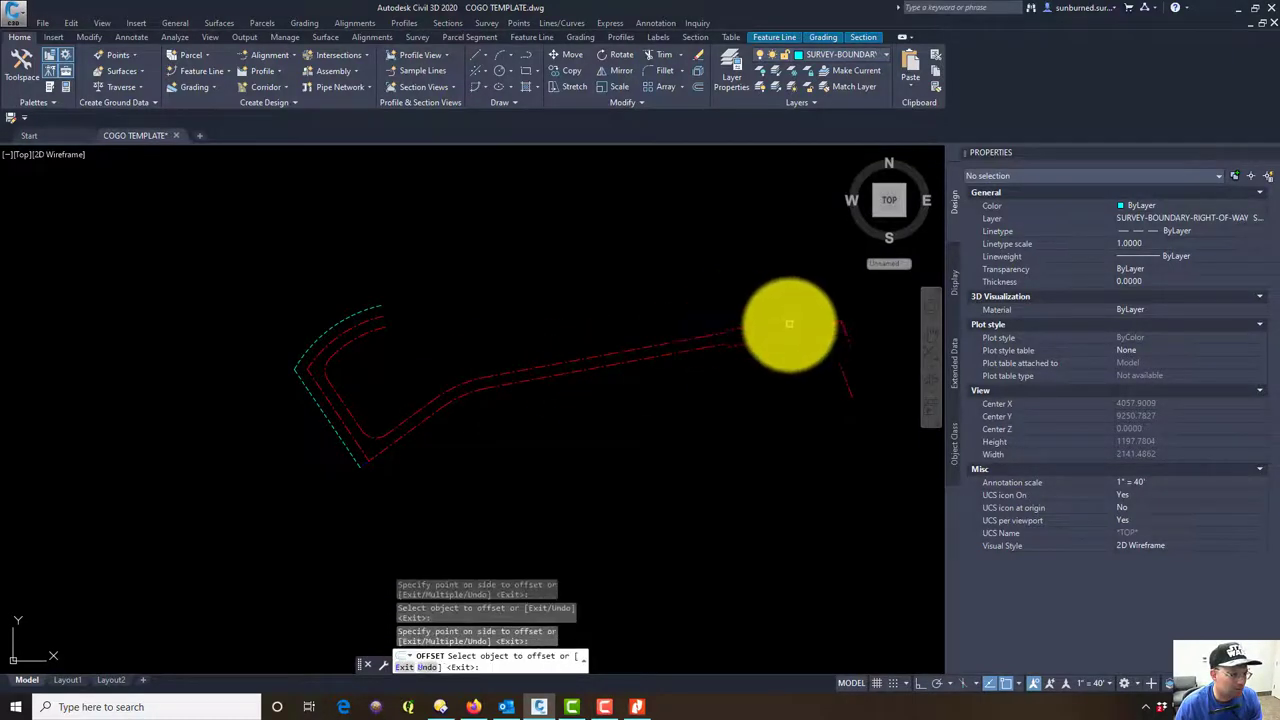
# Offset the remaining Upton Road centerline segments 25 feet to the south side
pyautogui.click(769, 337)
pyautogui.click(767, 366)
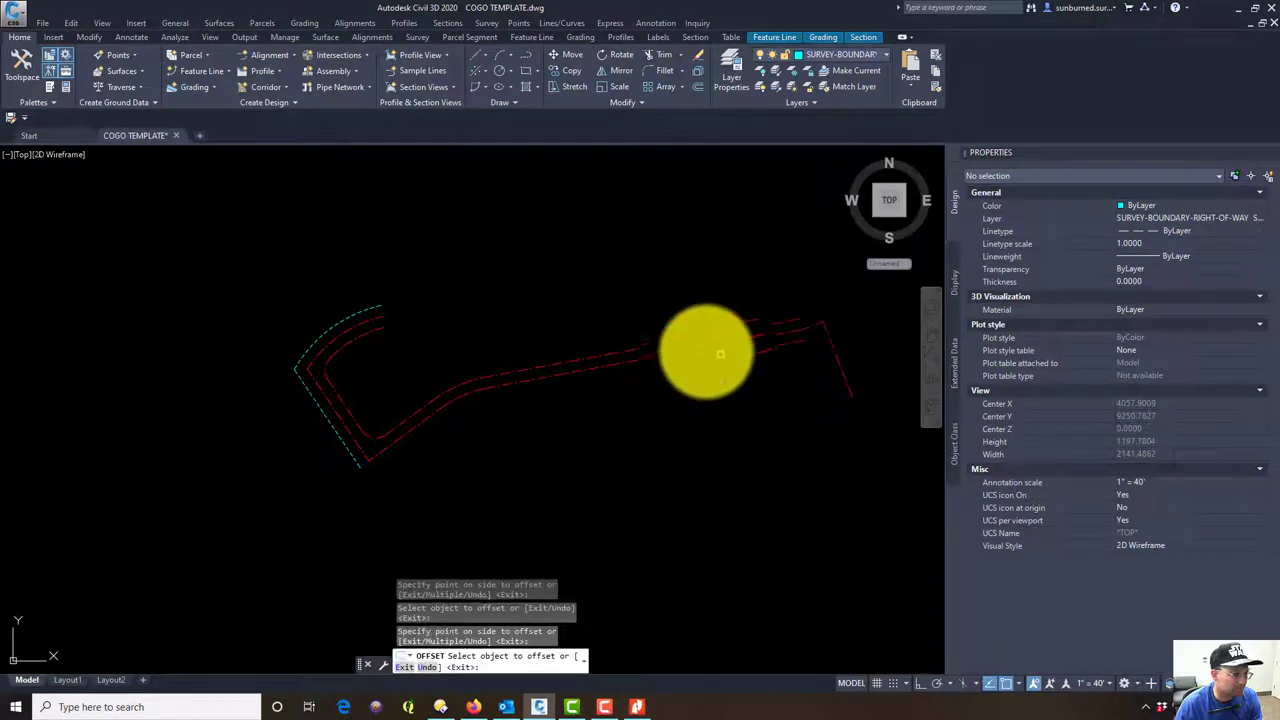
pyautogui.click(689, 351)
pyautogui.click(677, 377)
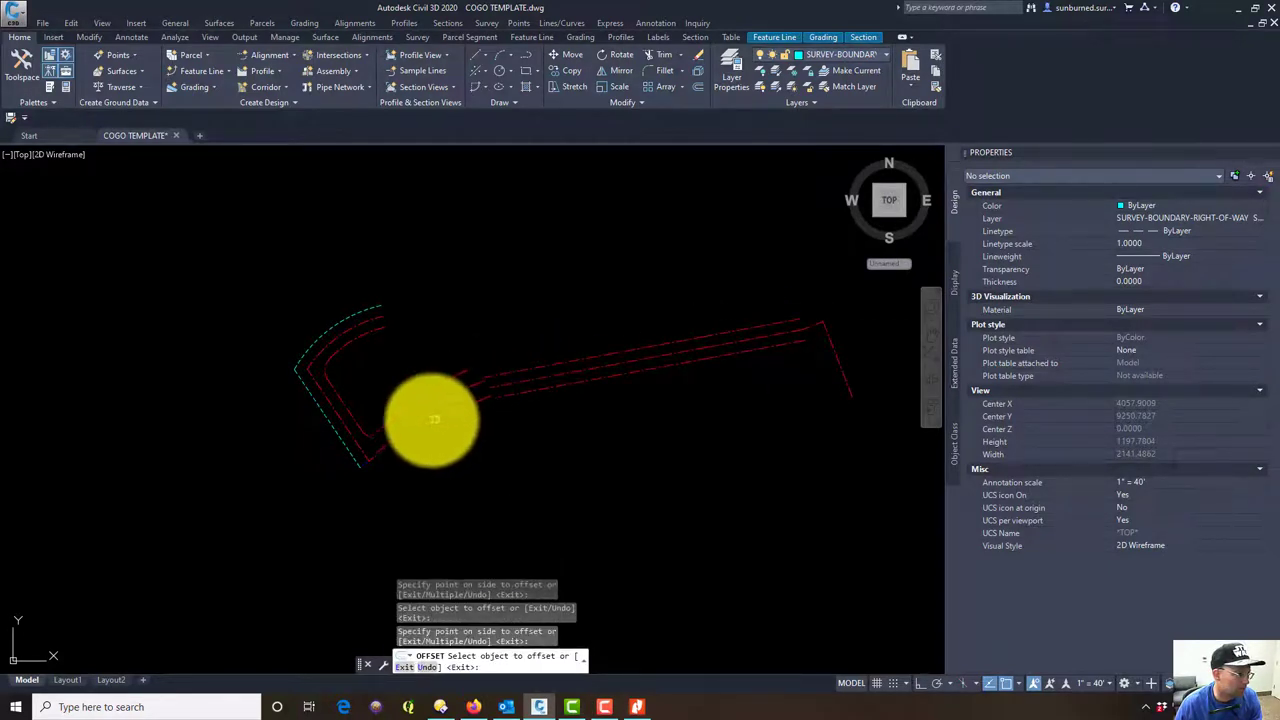
pyautogui.press('Escape')
# Move both Upton Road sidelines, the inner Venner Road sideline with its corner curves, and the inner Hilltop Drive curve to the cyan right-of-way sidelines layer
pyautogui.click(475, 421)
pyautogui.click(447, 412)
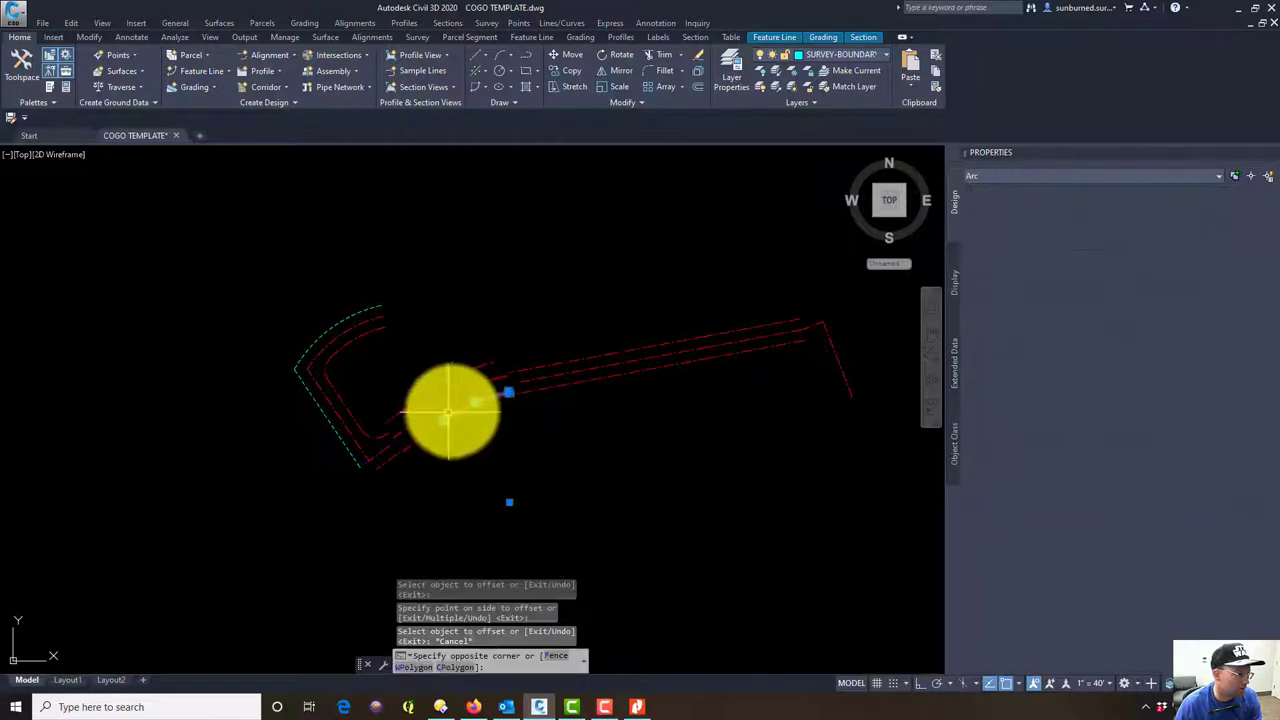
pyautogui.click(520, 392)
pyautogui.click(432, 429)
pyautogui.click(638, 371)
pyautogui.click(727, 337)
pyautogui.click(682, 335)
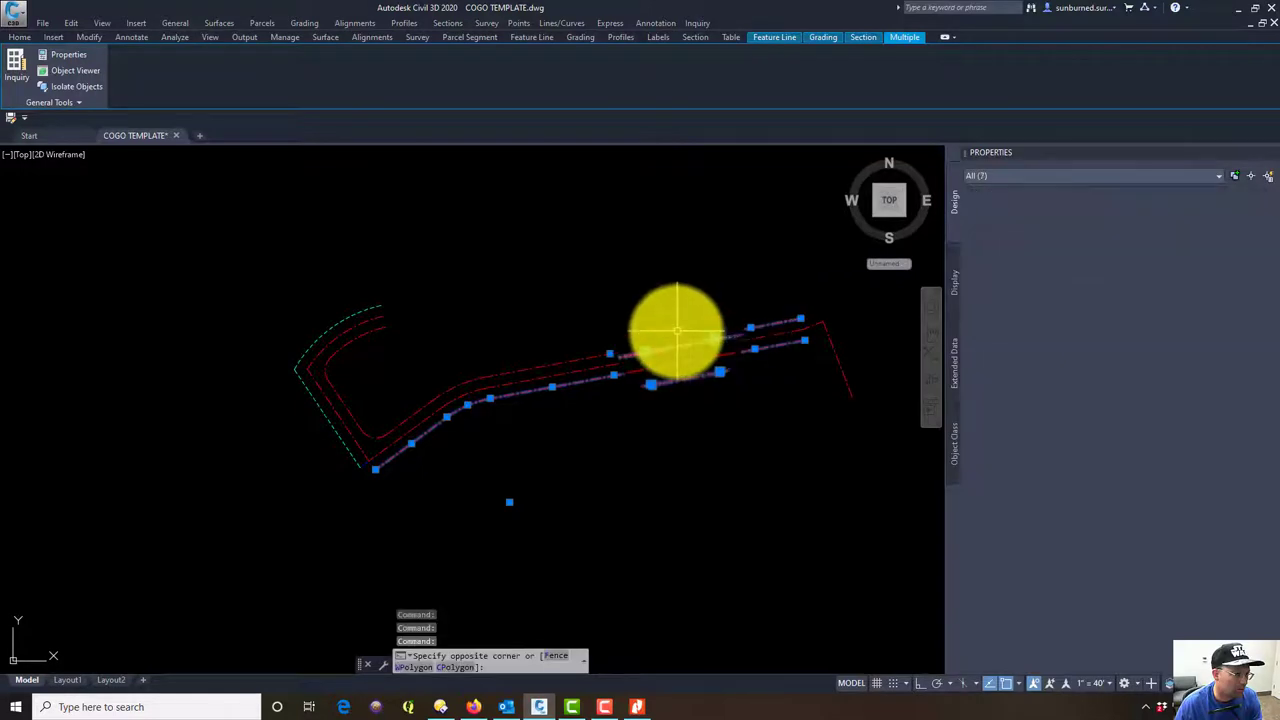
pyautogui.click(537, 369)
pyautogui.click(456, 380)
pyautogui.click(433, 407)
pyautogui.click(453, 401)
pyautogui.click(379, 416)
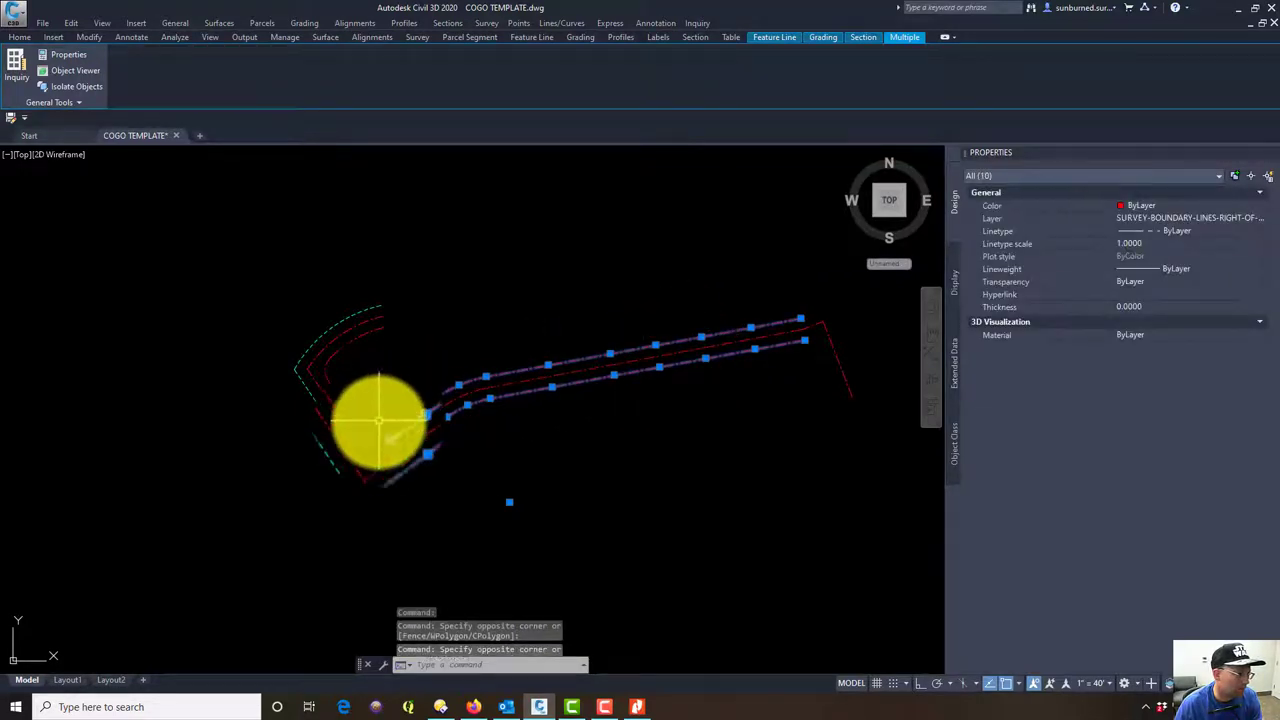
pyautogui.click(377, 428)
pyautogui.click(334, 368)
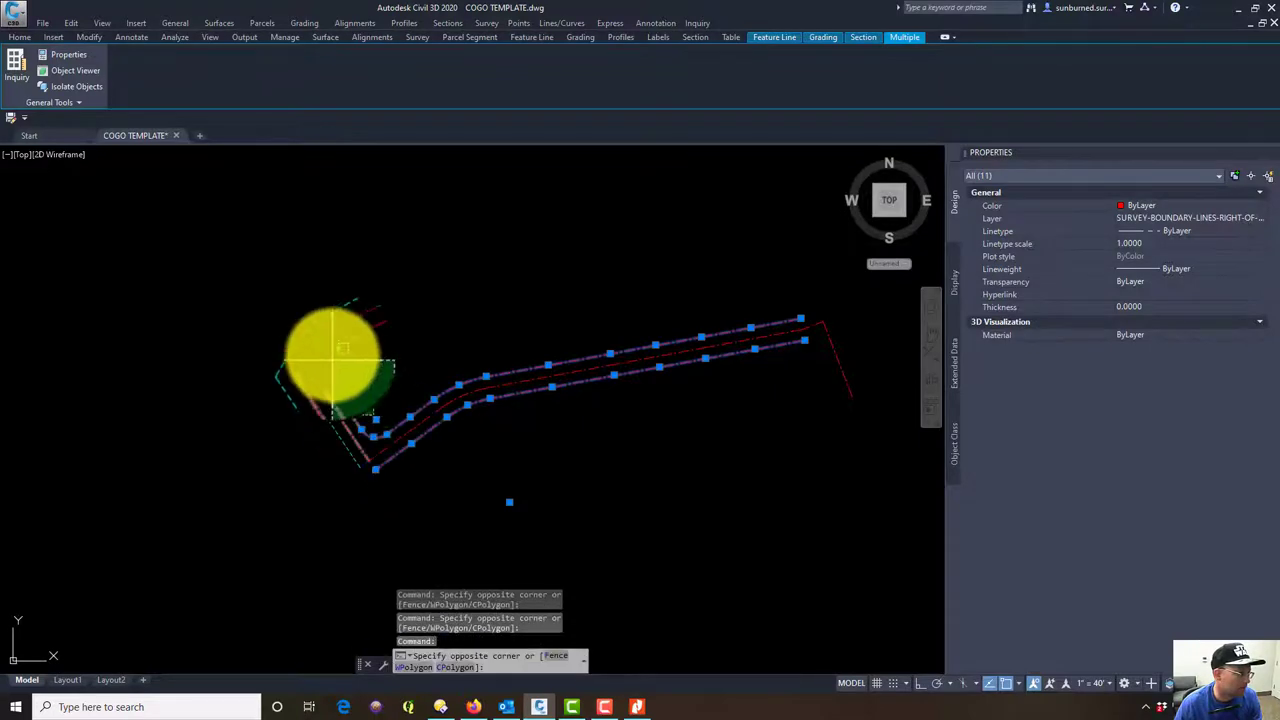
pyautogui.click(345, 351)
pyautogui.click(343, 353)
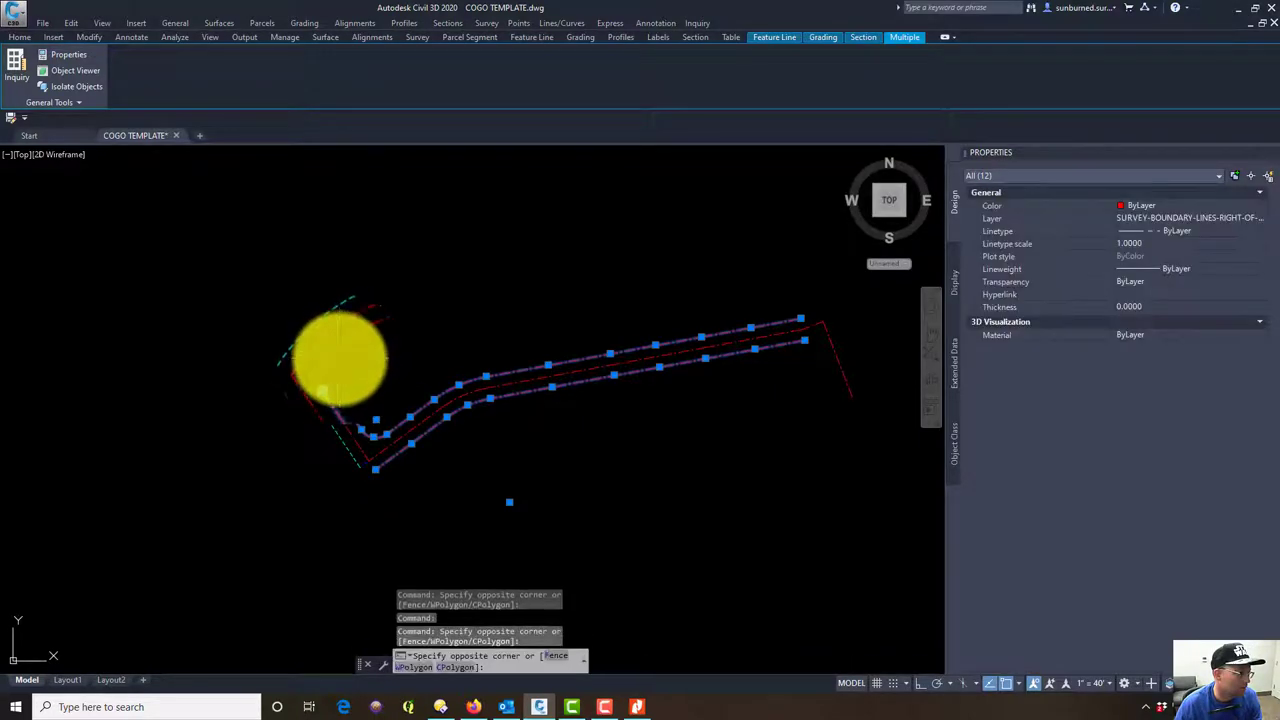
pyautogui.click(327, 364)
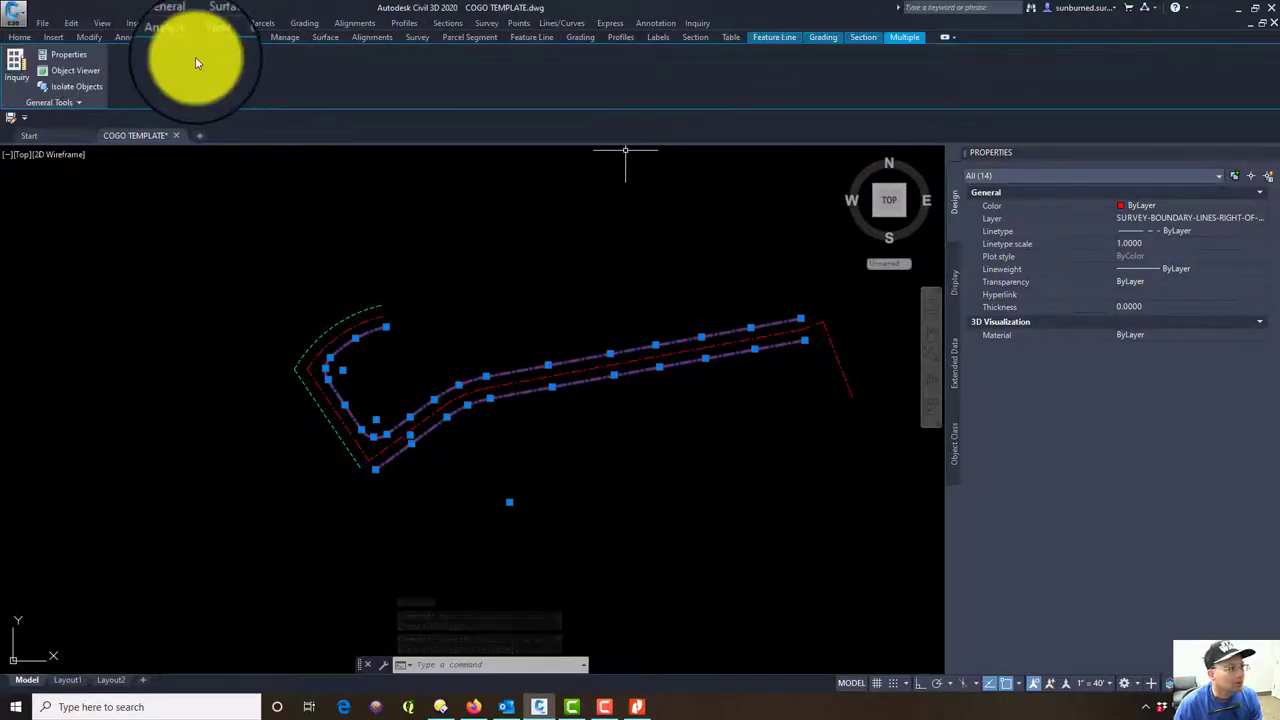
pyautogui.click(15, 40)
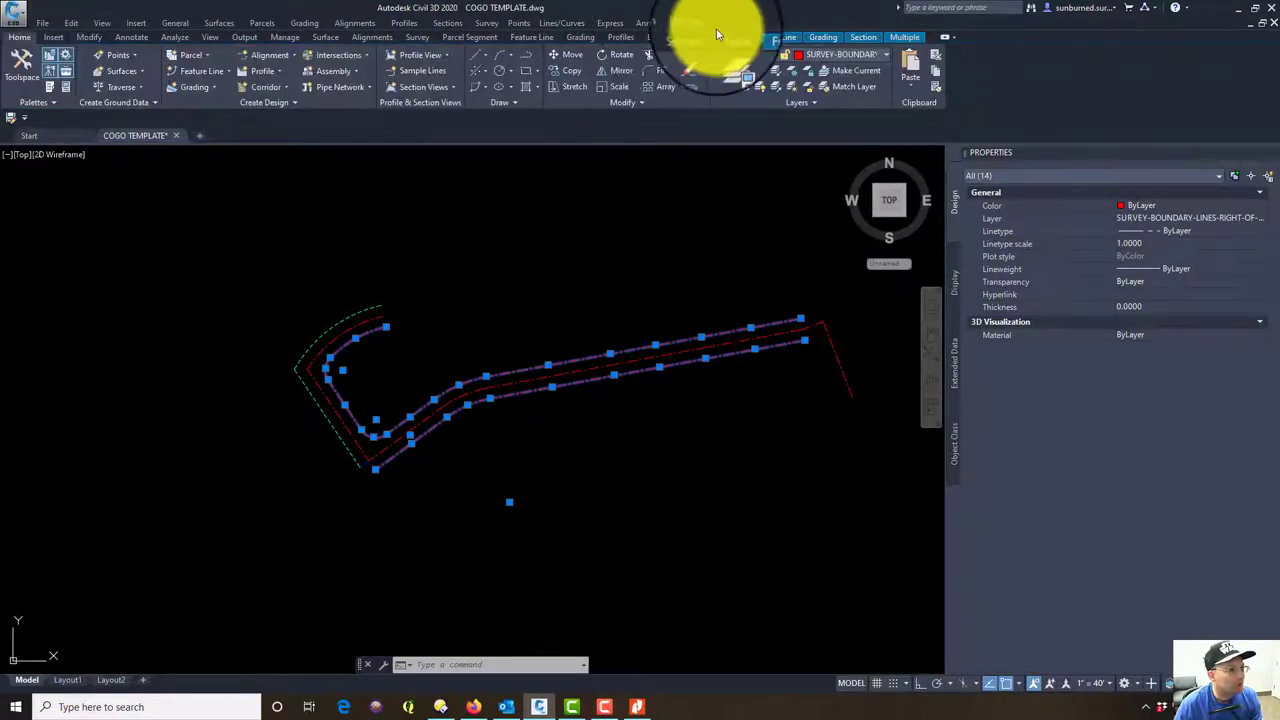
pyautogui.click(885, 57)
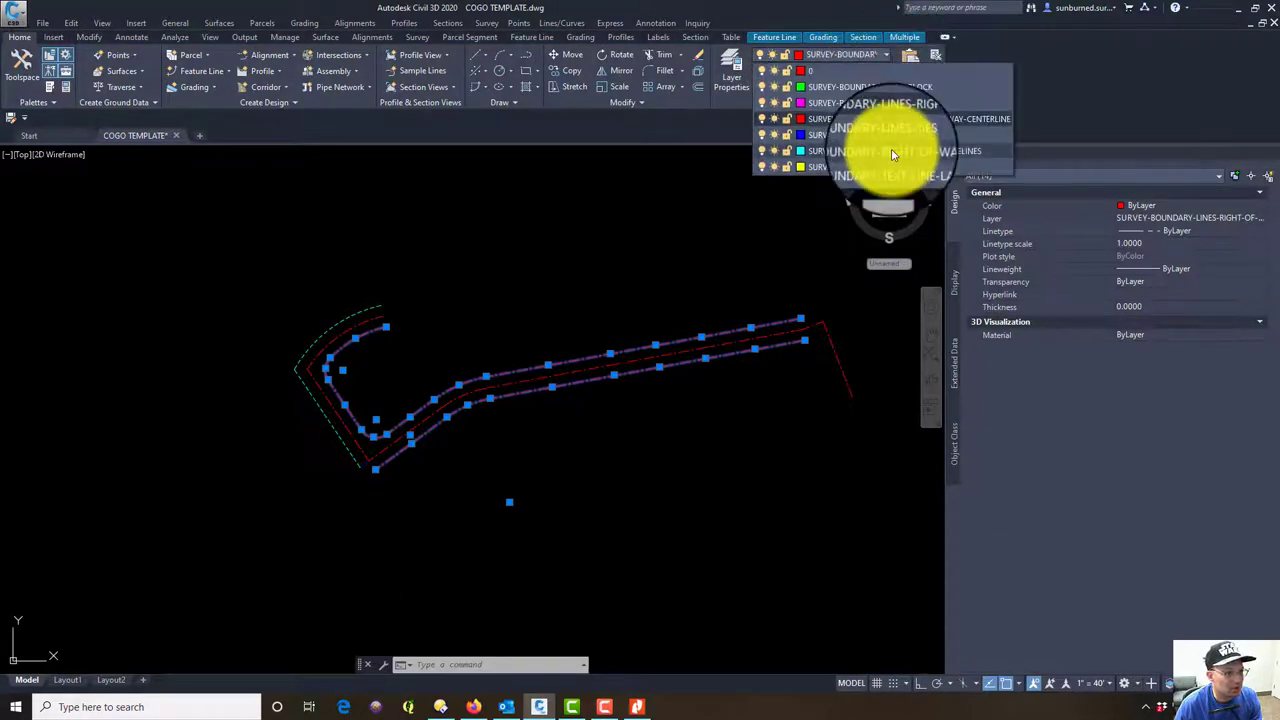
pyautogui.click(893, 154)
pyautogui.click(800, 340)
pyautogui.press('Escape')
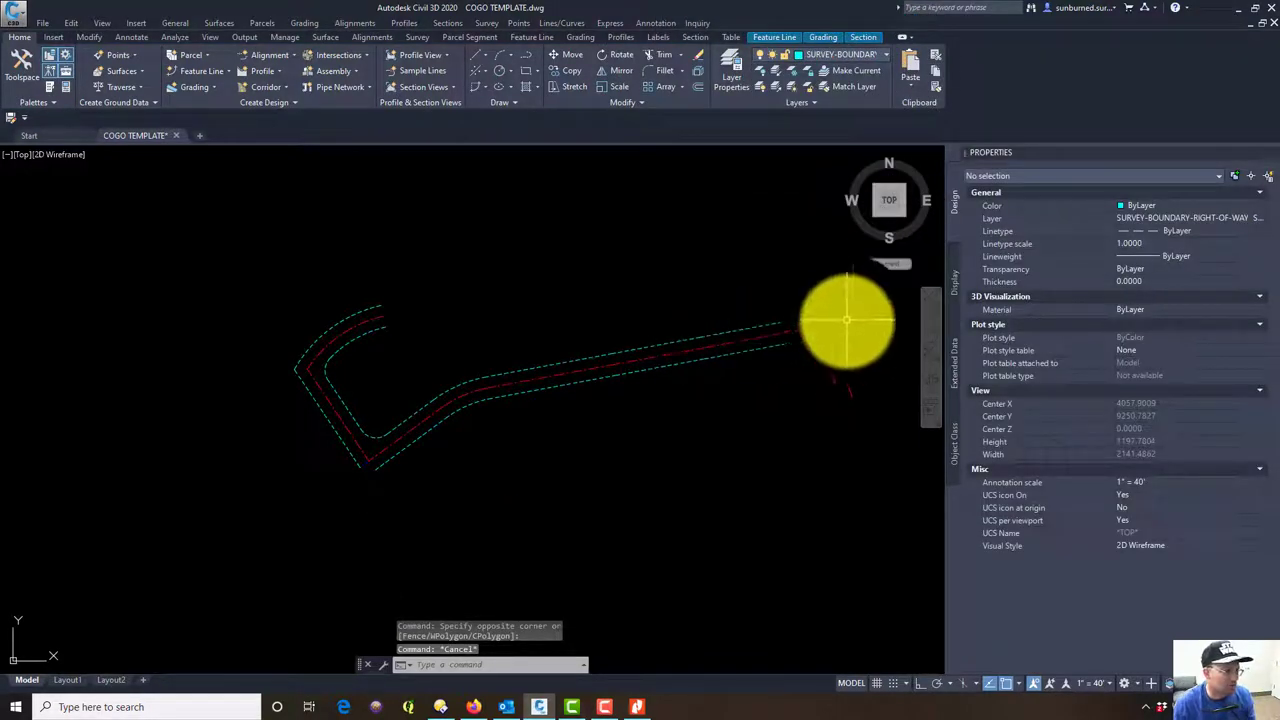
# Examine the right-of-way sidelines and centerlines along Venner Road and Upton Road, including their intersection and the eastern end at John Muir Road
pyautogui.scroll(4, 458, 497)
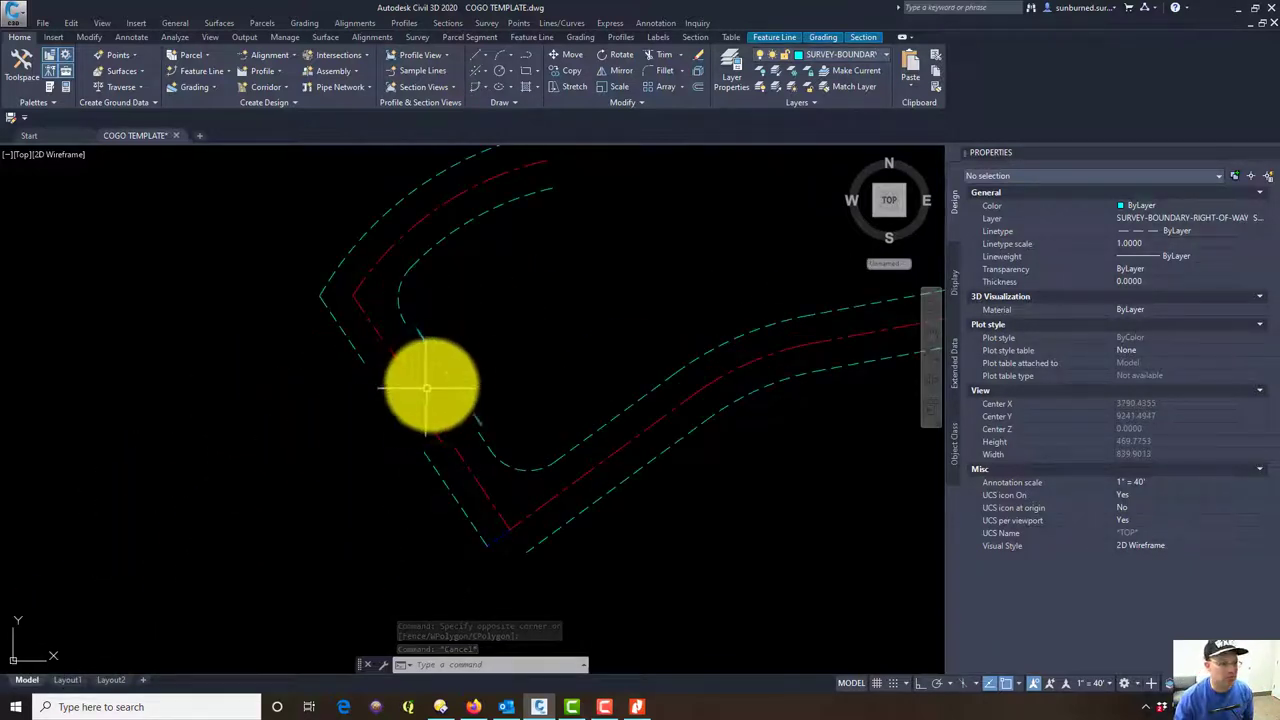
pyautogui.scroll(-2, 710, 372)
pyautogui.moveTo(760, 352)
pyautogui.mouseDown(button='middle')
pyautogui.moveTo(523, 374)
pyautogui.moveTo(130, 443)
pyautogui.moveTo(594, 371)
pyautogui.moveTo(456, 378)
pyautogui.mouseUp(button='middle')
pyautogui.scroll(-2, 130, 443)
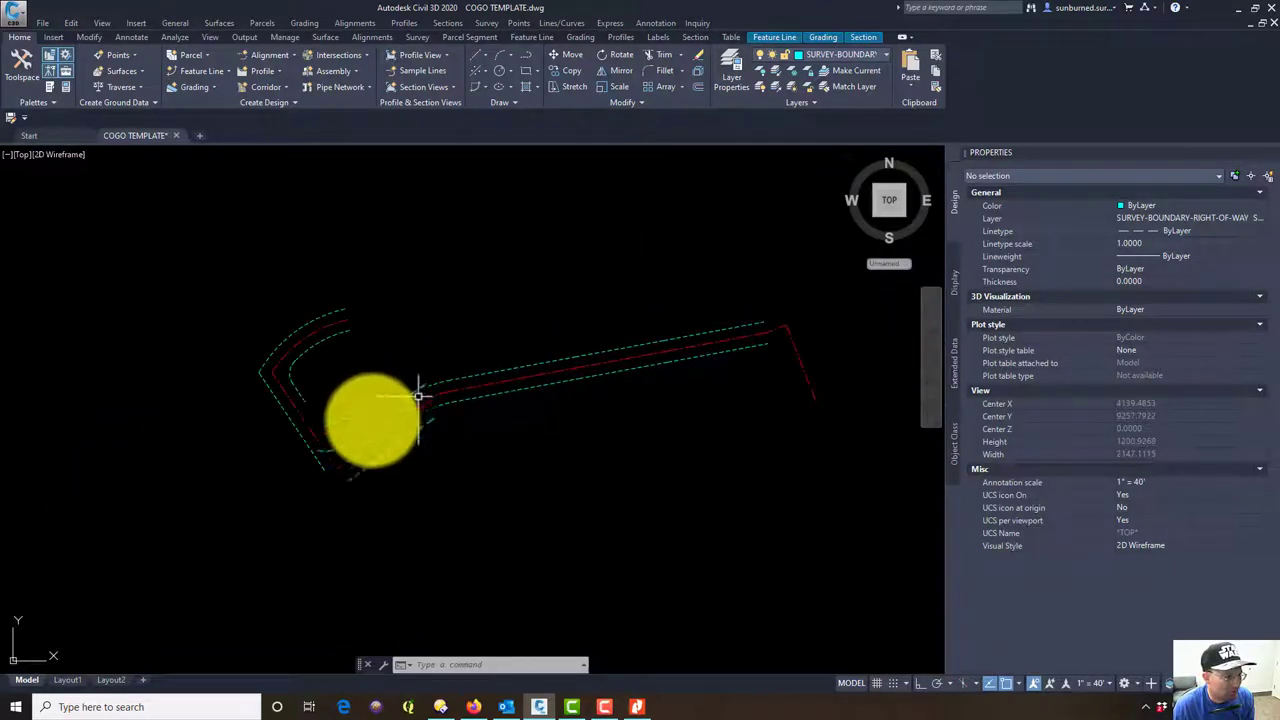
pyautogui.scroll(4, 424, 425)
pyautogui.moveTo(328, 486)
pyautogui.mouseDown(button='middle')
pyautogui.moveTo(577, 582)
pyautogui.moveTo(455, 570)
pyautogui.mouseUp(button='middle')
pyautogui.scroll(-2, 645, 432)
pyautogui.moveTo(645, 432); pyautogui.dragTo(456, 448, button='middle')
pyautogui.moveTo(558, 446); pyautogui.dragTo(457, 432, button='middle')
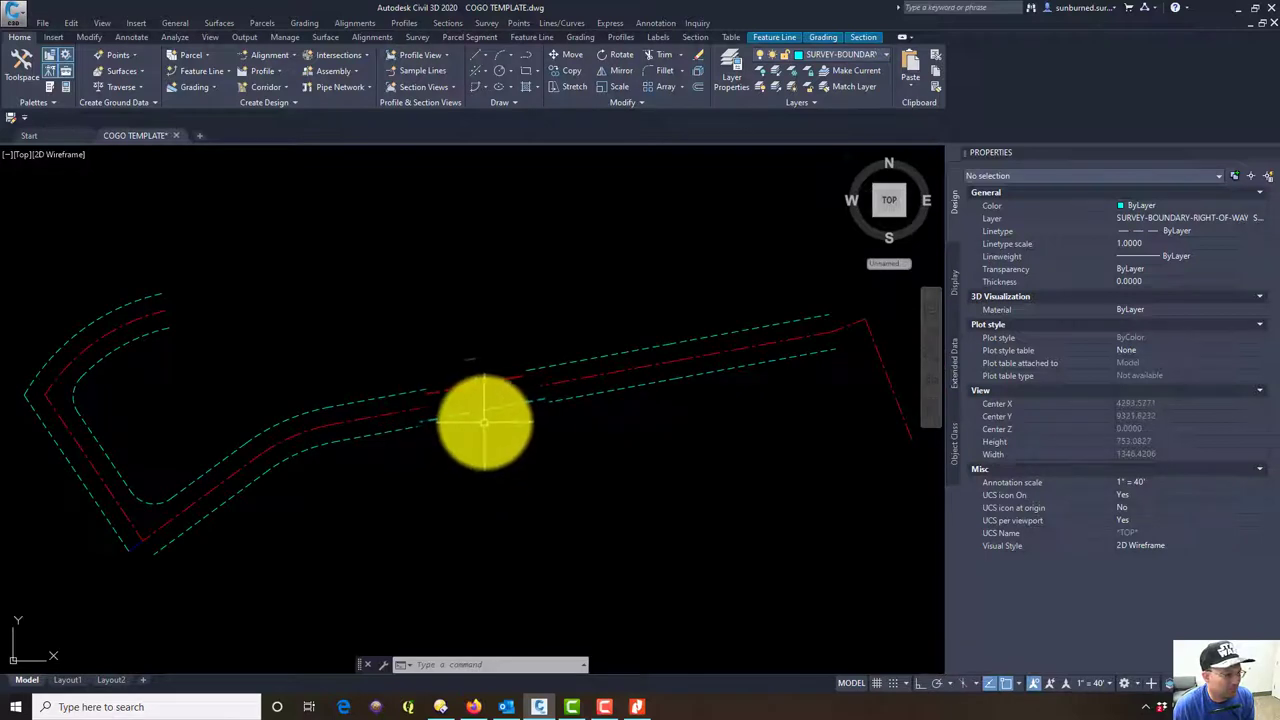